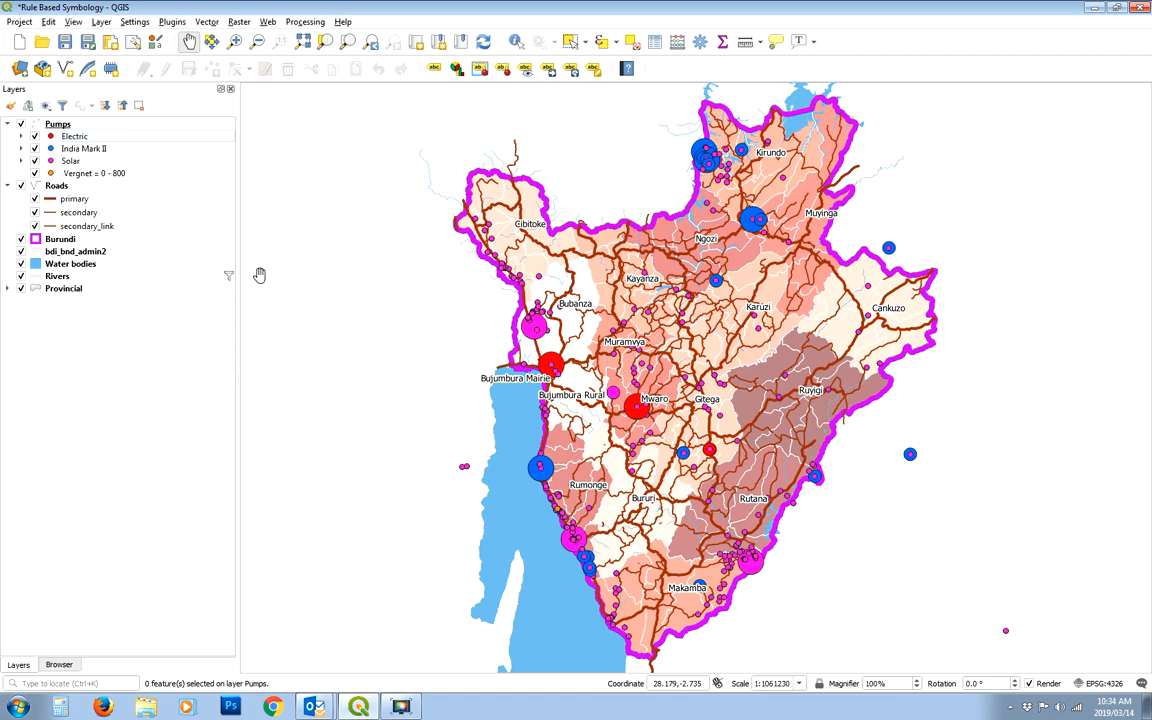
# Step: Examine the size classes nested under the Electric rule of the Pumps layer
pyautogui.click(21, 137)
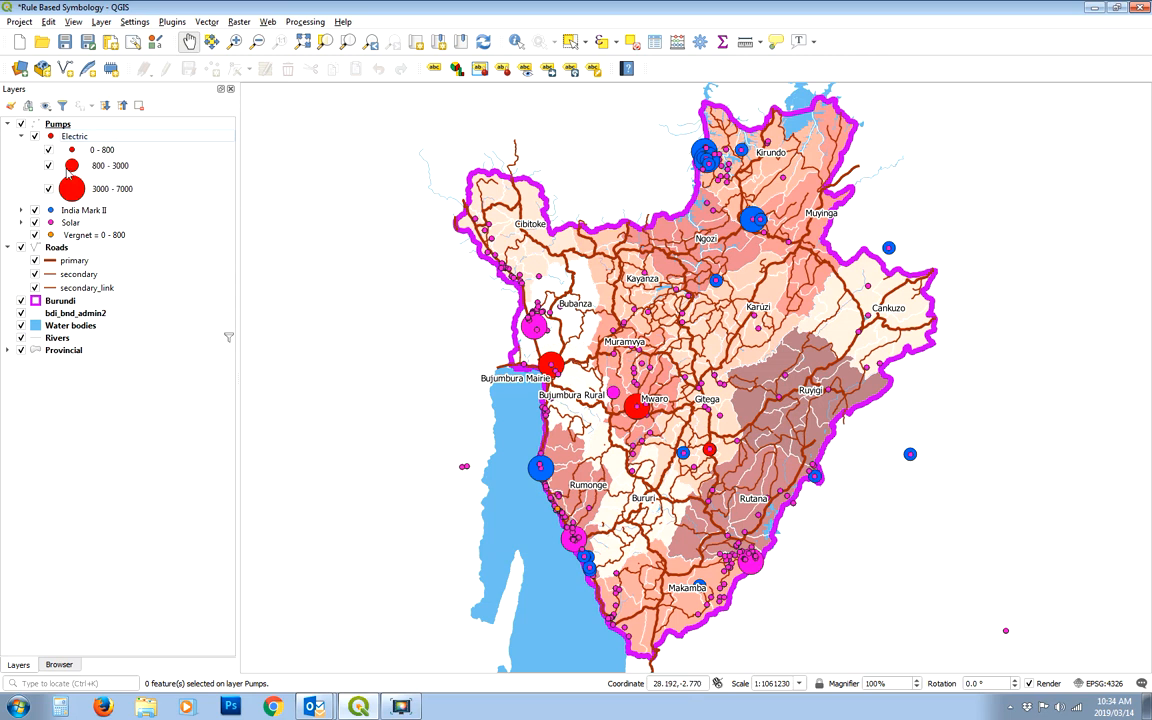
pyautogui.click(22, 137)
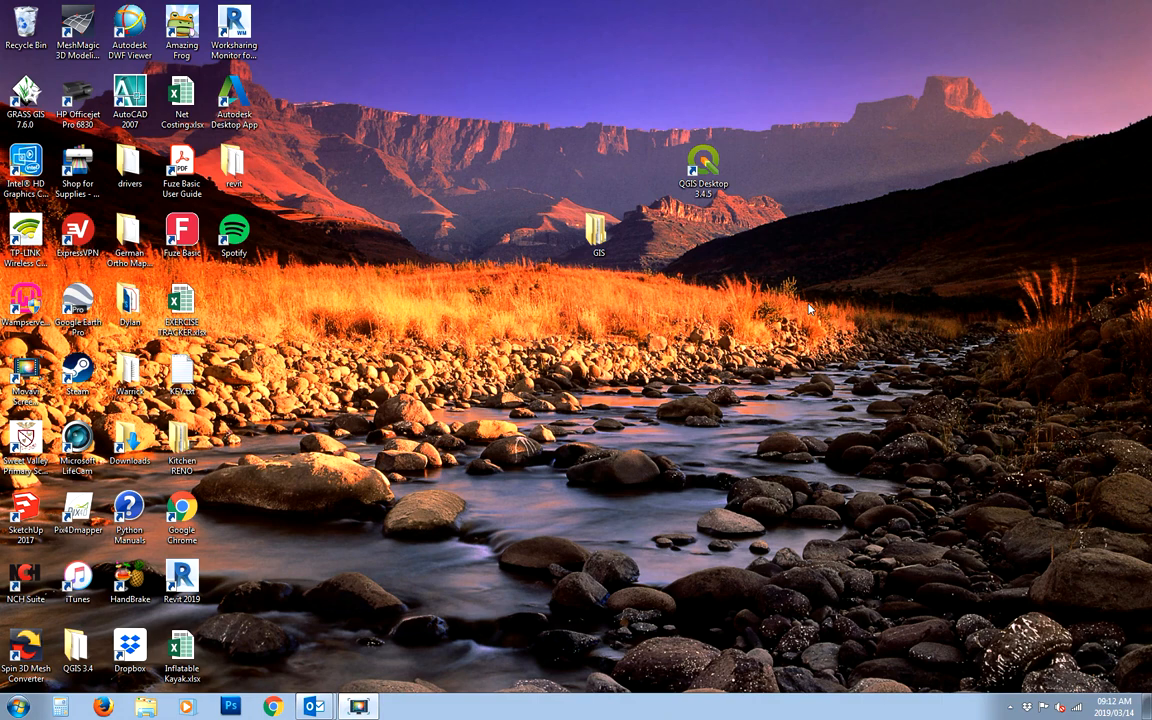
# Step: Launch QGIS Desktop 3.4.5, narrow the Layers panel and create a new empty project
pyautogui.doubleClick(705, 170)
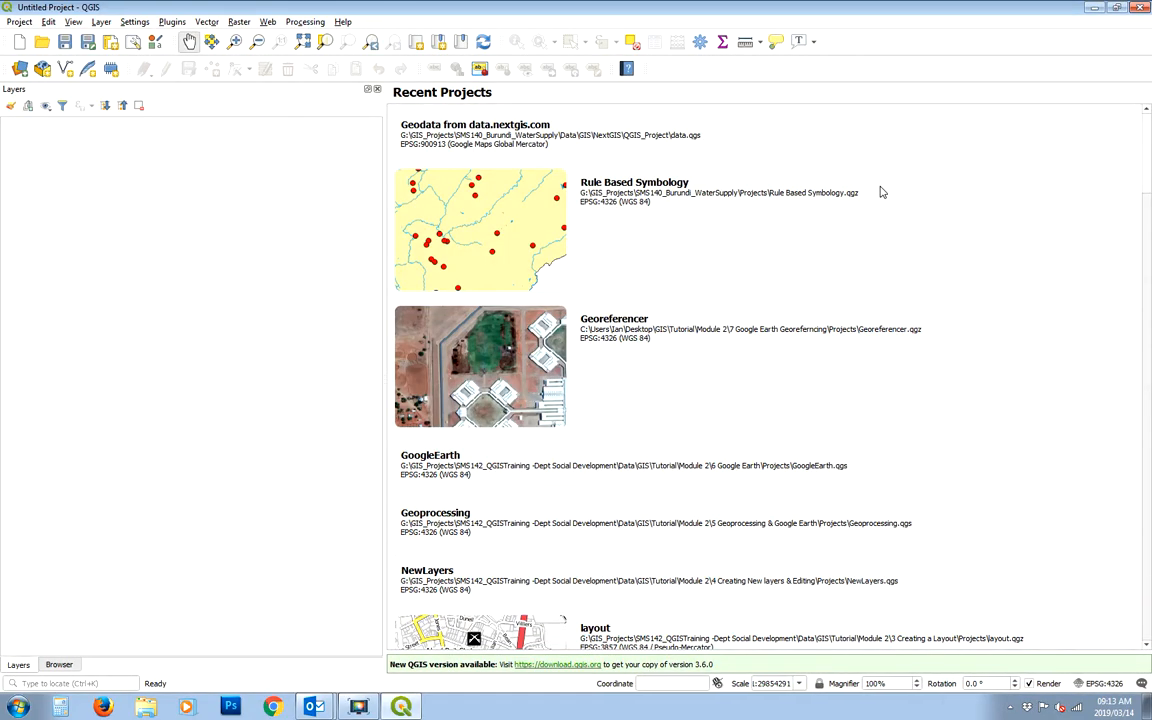
pyautogui.moveTo(385, 209); pyautogui.dragTo(240, 211)
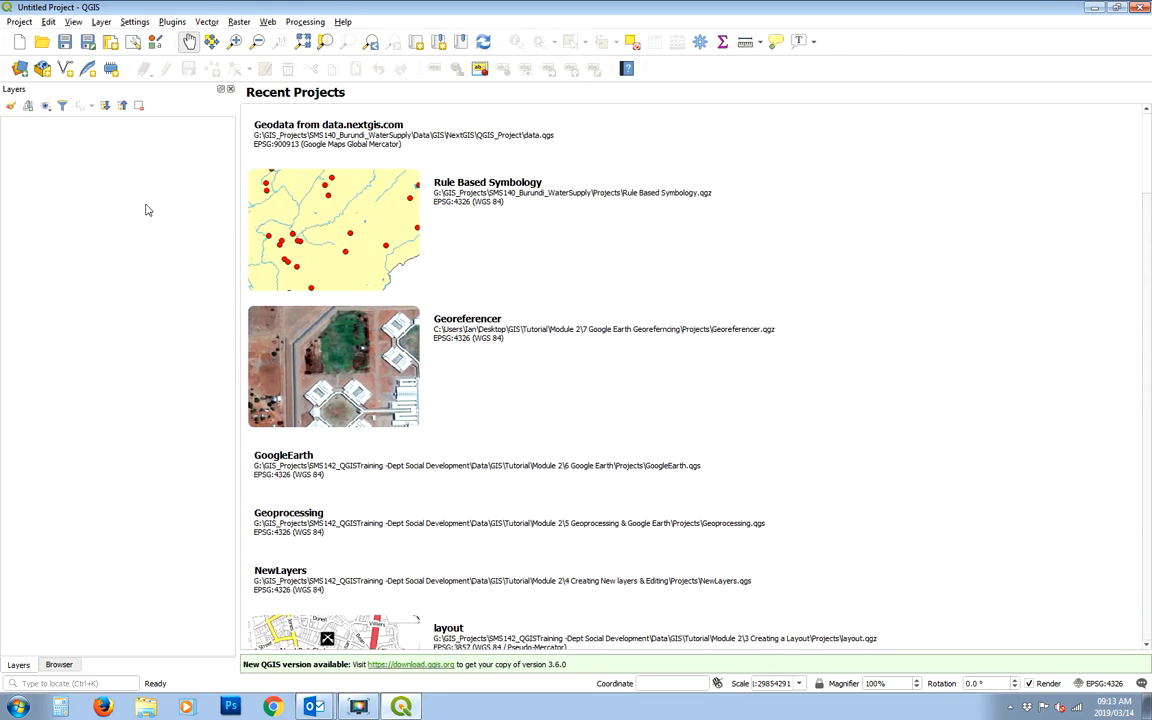
pyautogui.click(20, 42)
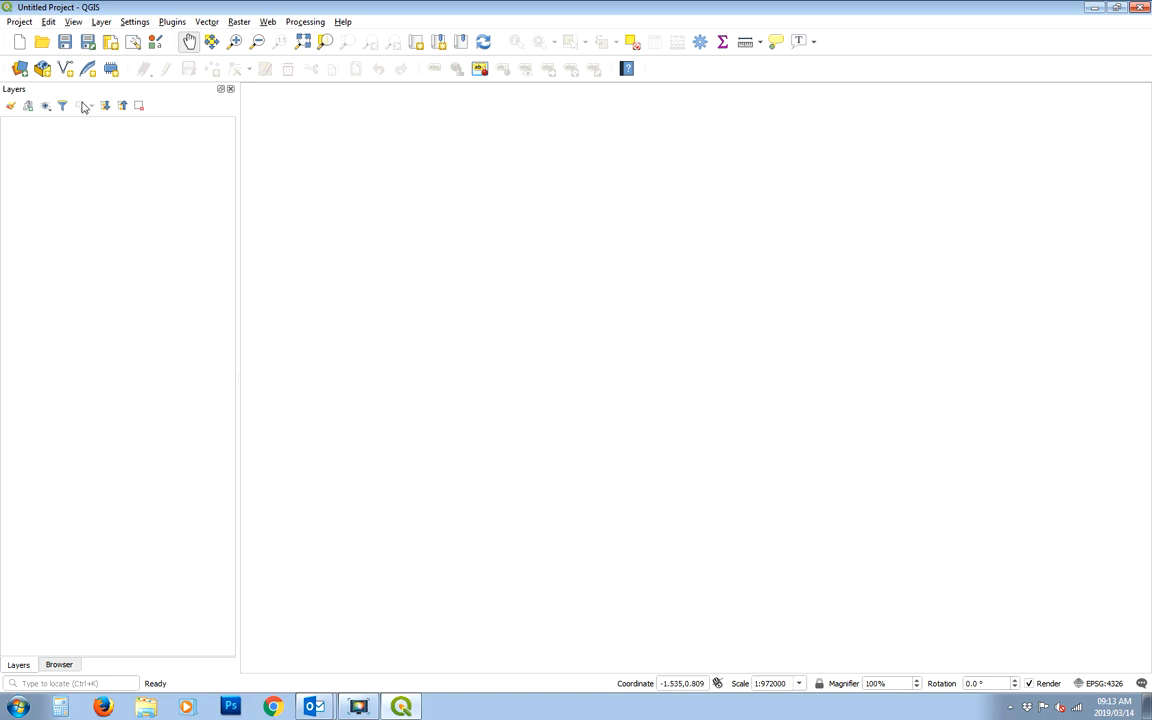
# Step: Browse for a vector dataset in the project's Vector\OSM folder, listing only ESRI Shapefiles
pyautogui.click(20, 70)
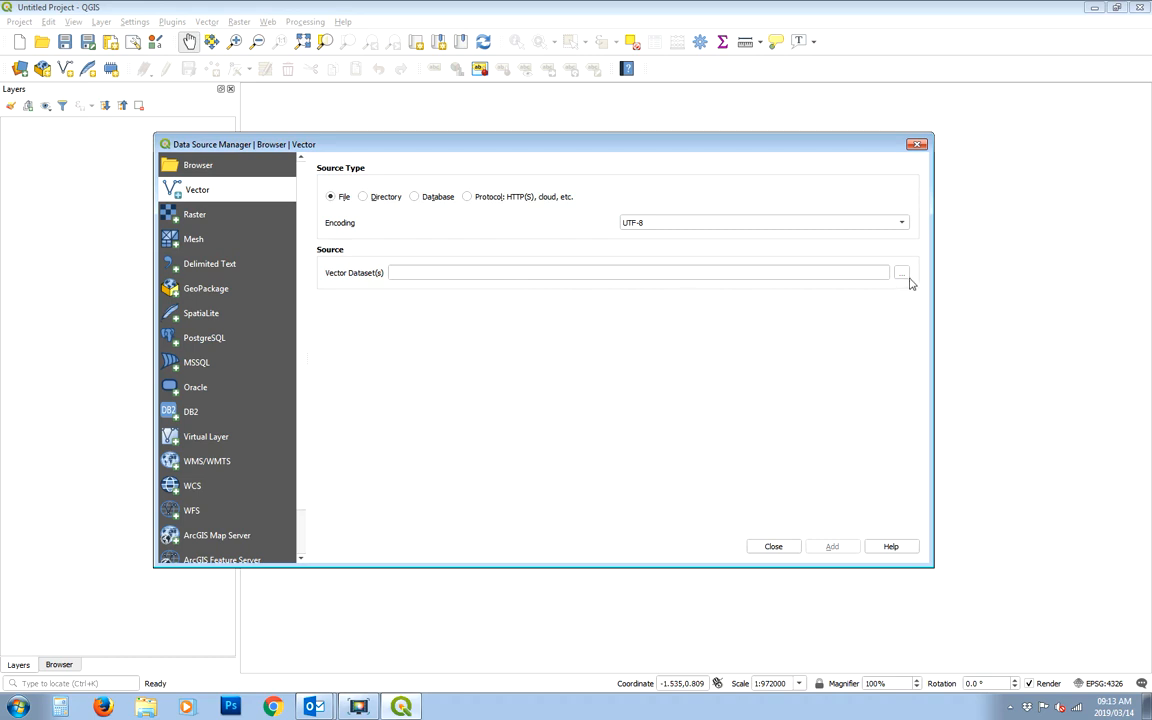
pyautogui.click(901, 273)
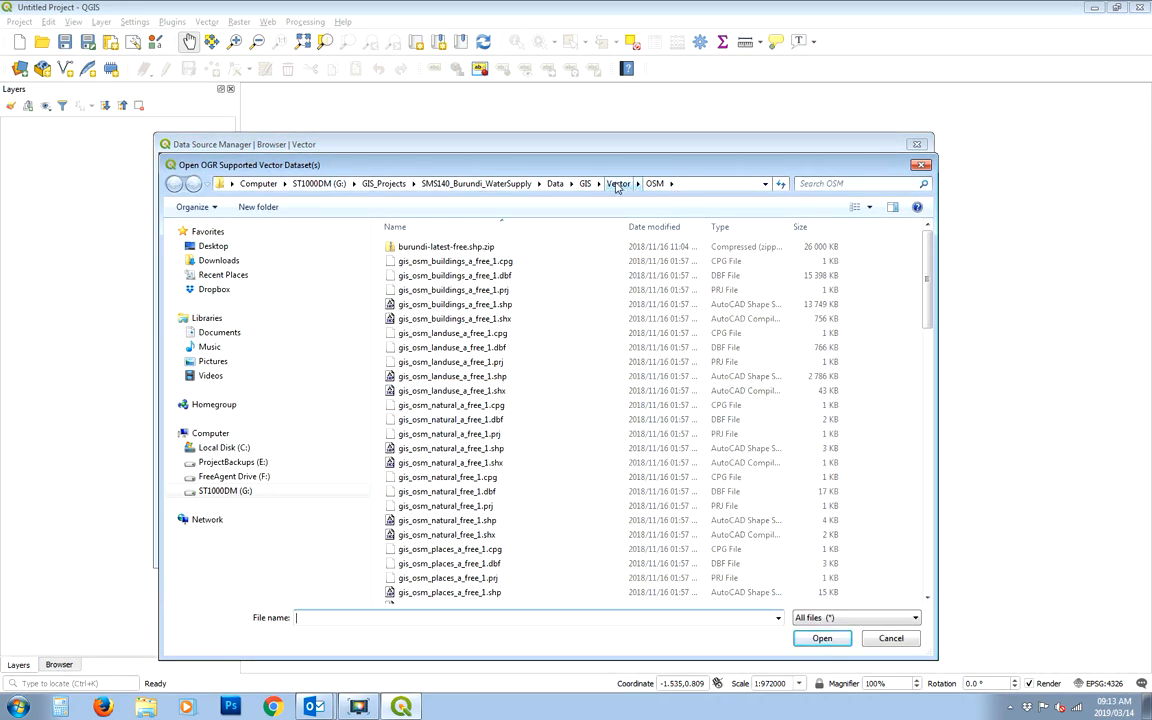
pyautogui.click(617, 185)
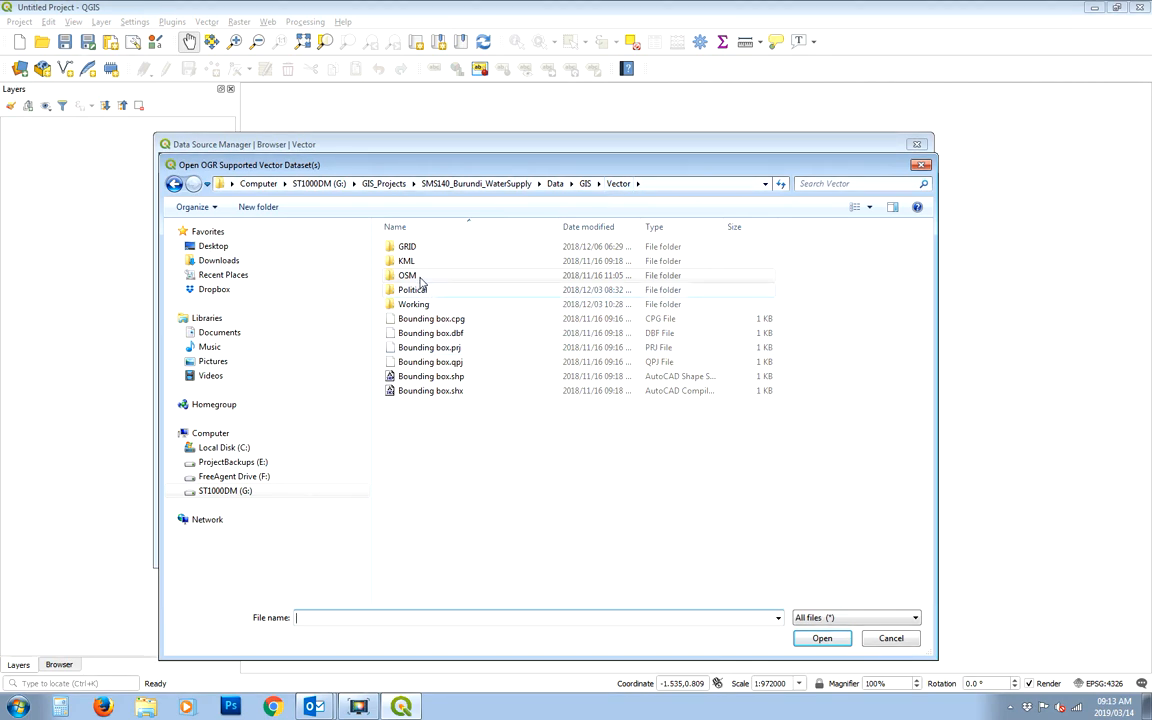
pyautogui.click(424, 278)
pyautogui.doubleClick(428, 278)
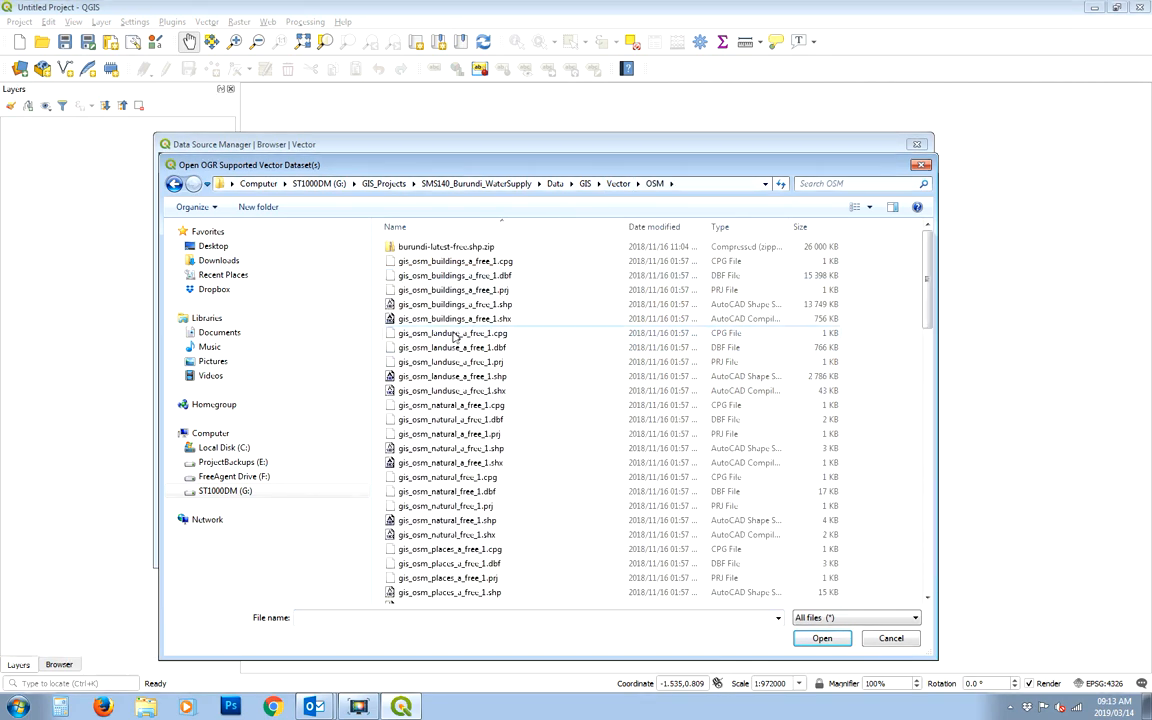
pyautogui.scroll(-20, 553, 357)
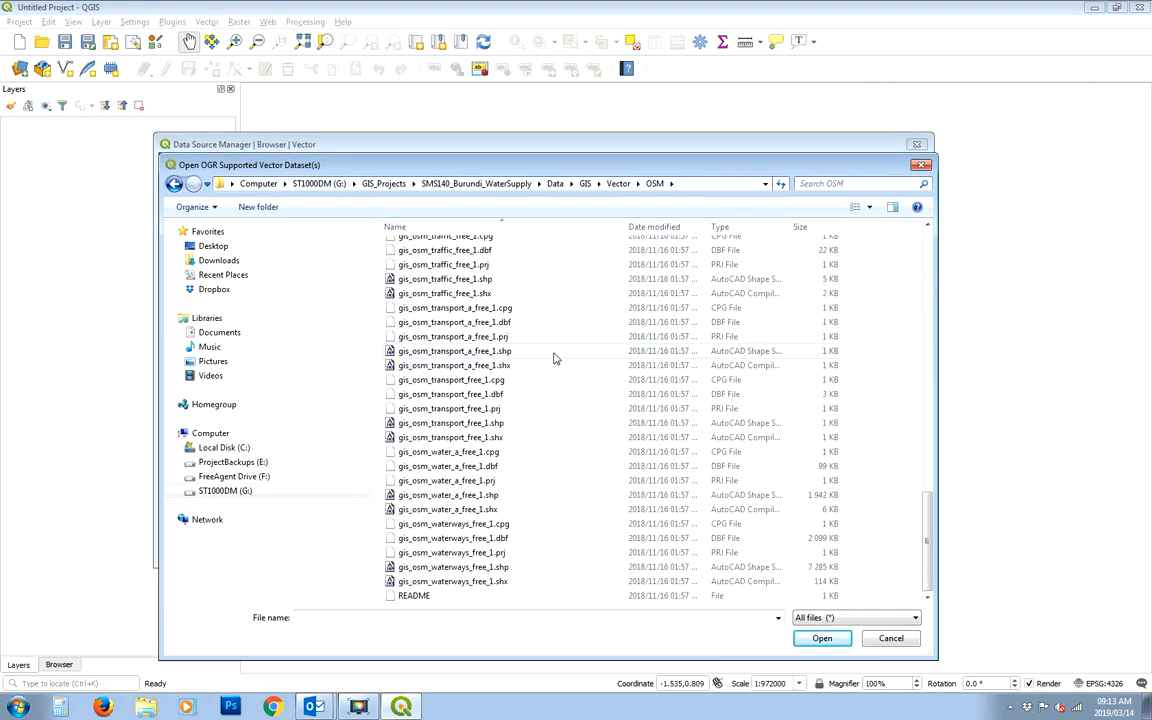
pyautogui.click(858, 619)
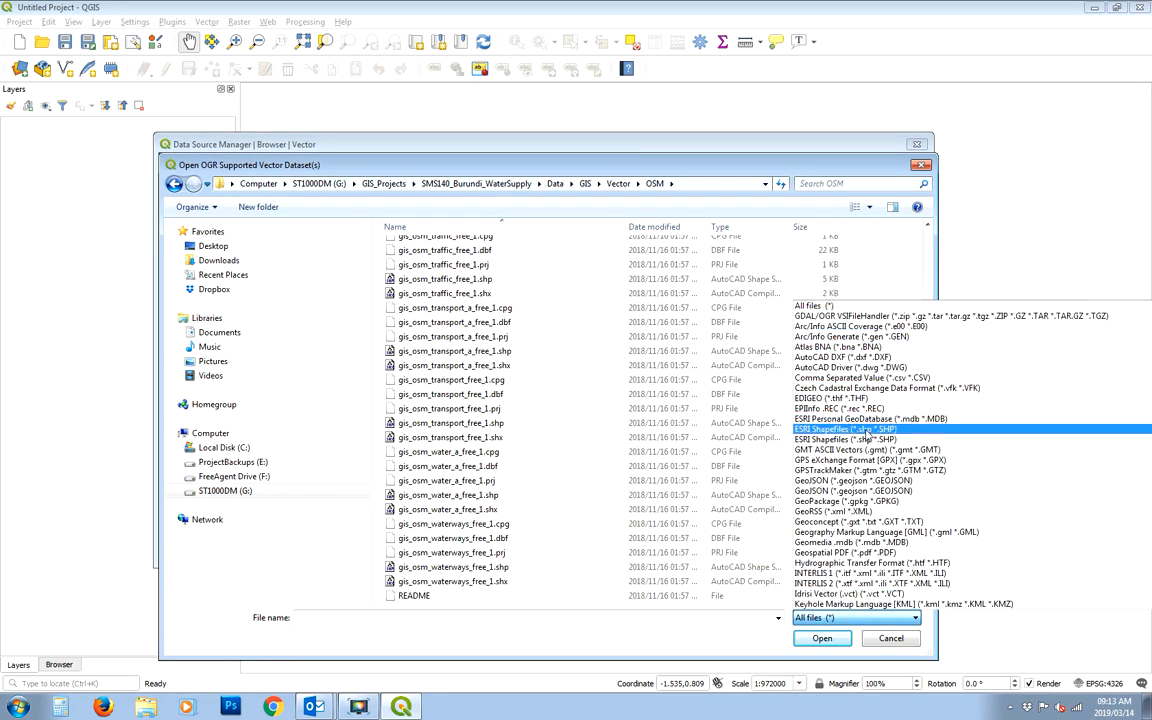
pyautogui.click(845, 430)
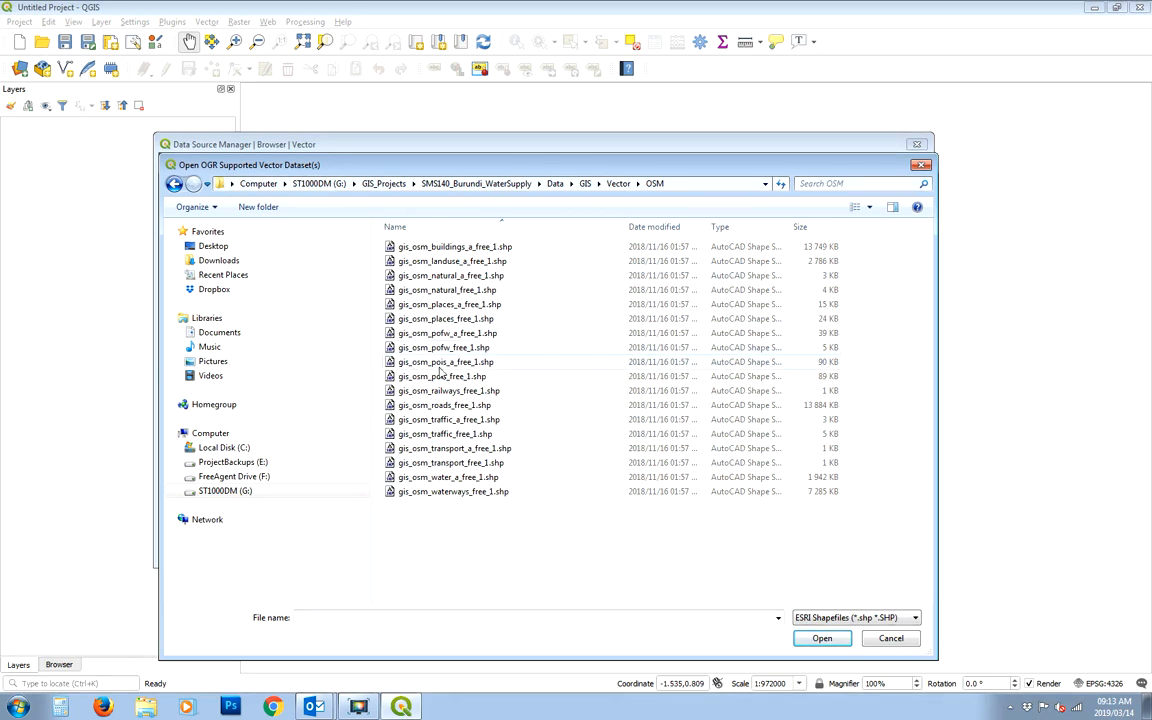
# Step: Add the gis_osm_roads_free_1.shp shapefile to the project as a vector layer
pyautogui.click(441, 405)
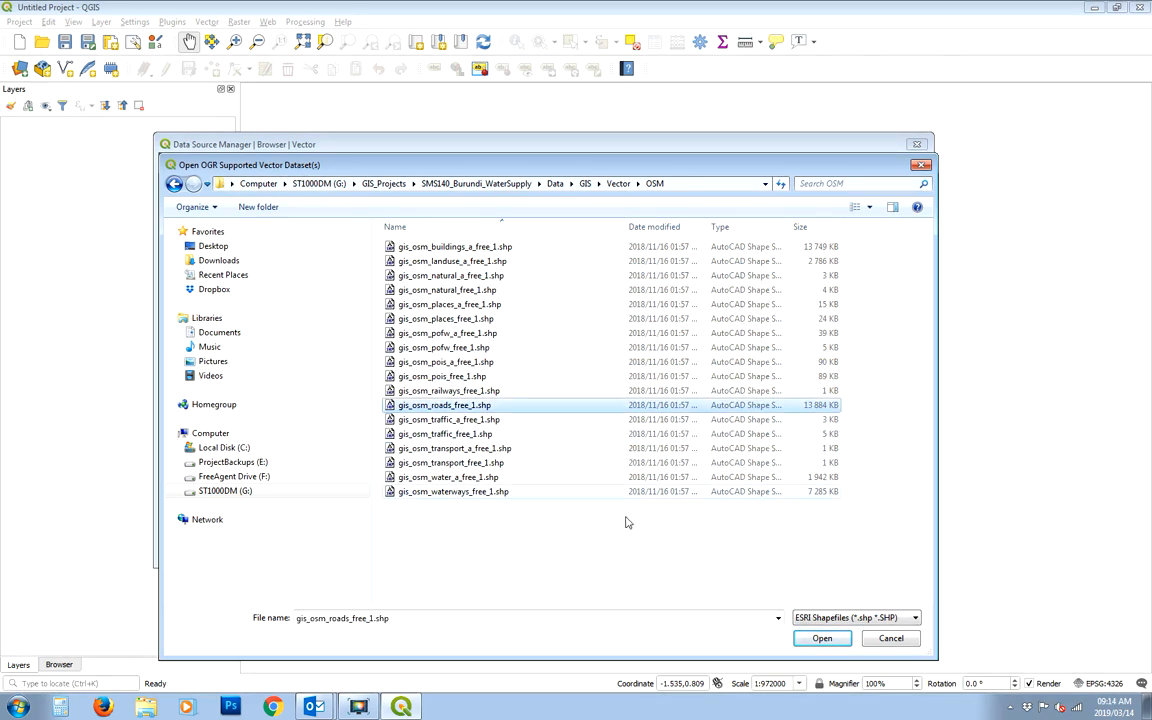
pyautogui.click(822, 638)
pyautogui.click(831, 547)
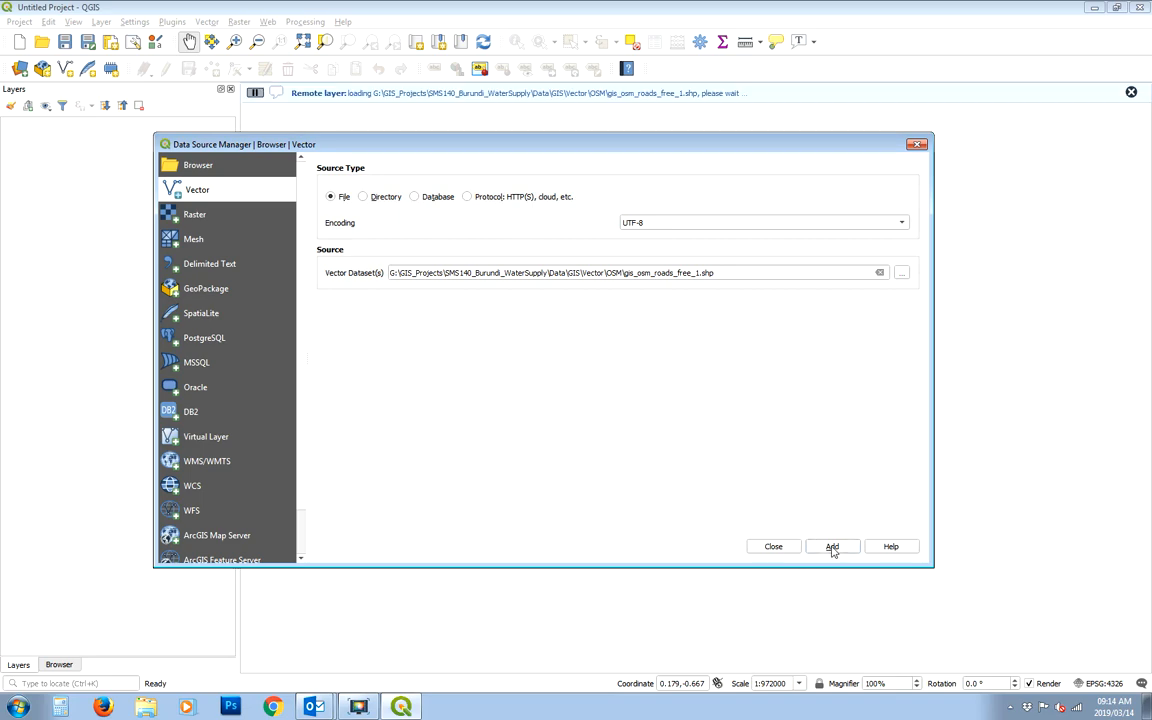
# Step: Add the bdi_bnd_admin1, bdi_bnd_admin2 and Burundi_admin0 shapefiles from the Vector\Political folder as layers
pyautogui.moveTo(617, 147)
pyautogui.mouseDown()
pyautogui.moveTo(537, 706)
pyautogui.moveTo(555, 543)
pyautogui.moveTo(545, 653)
pyautogui.moveTo(637, 236)
pyautogui.moveTo(635, 158)
pyautogui.mouseUp()
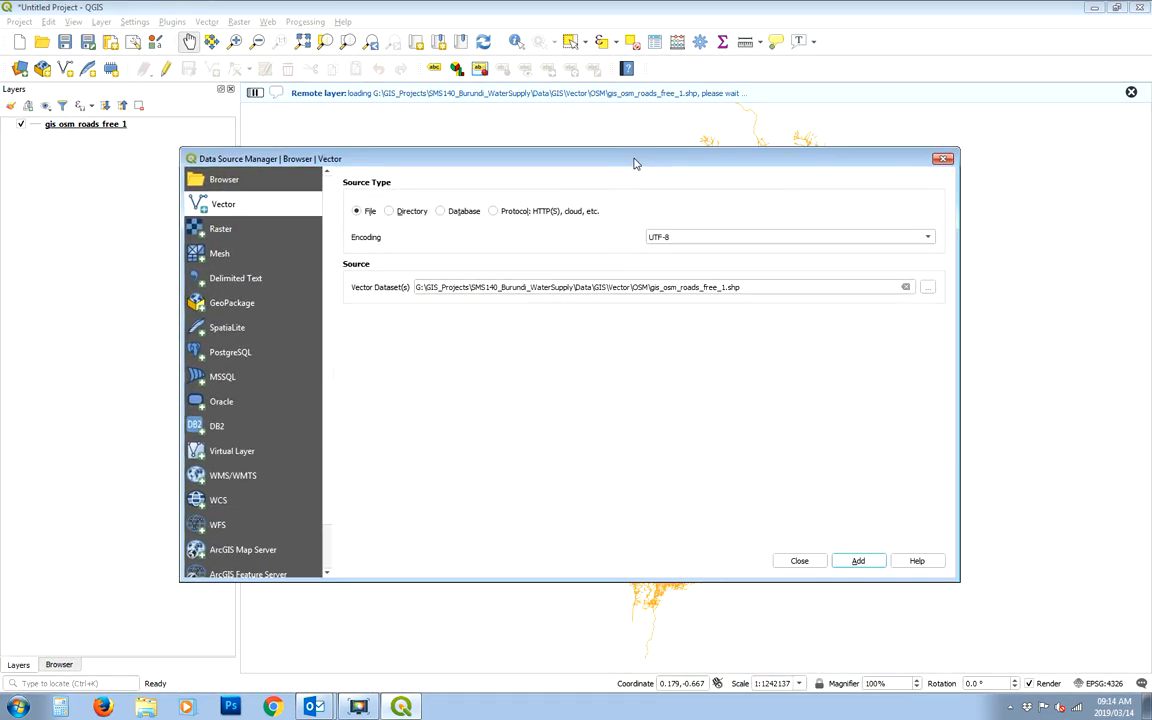
pyautogui.click(928, 287)
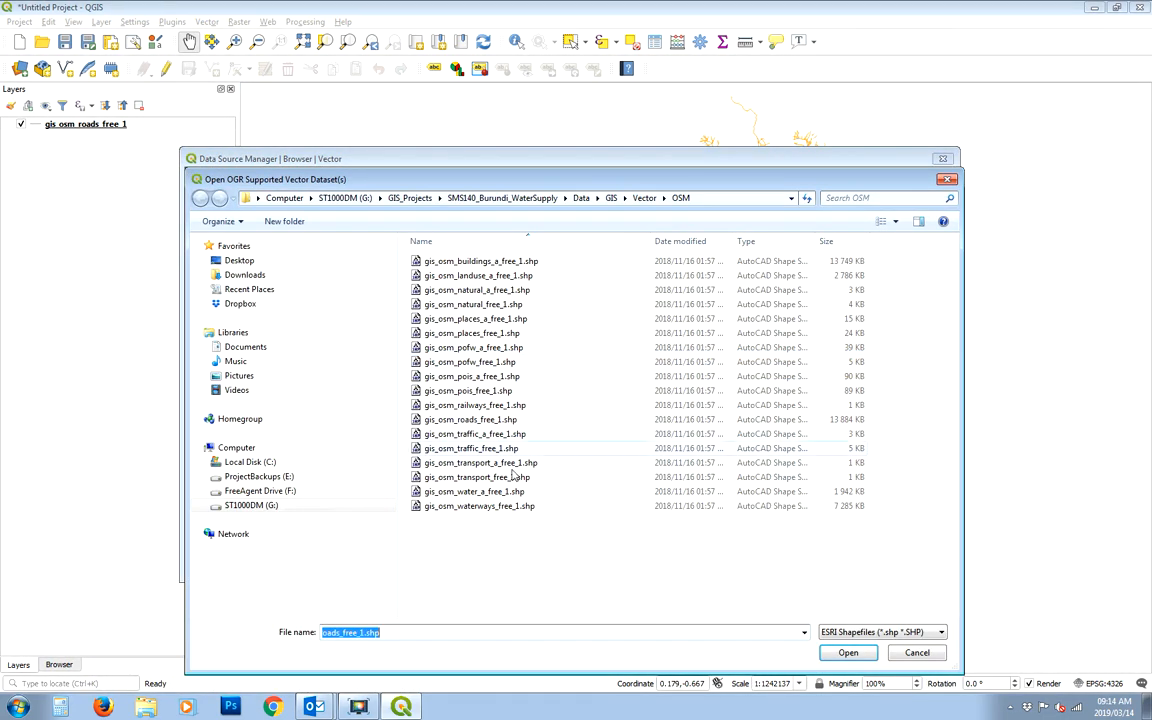
pyautogui.click(646, 199)
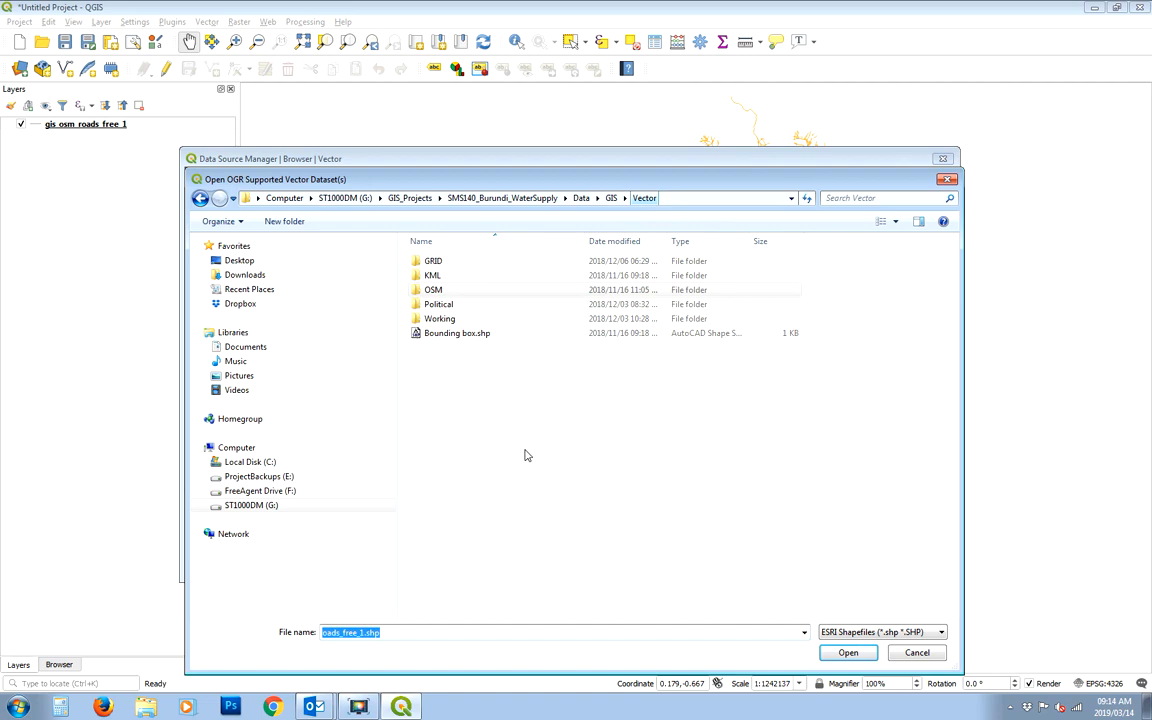
pyautogui.click(446, 306)
pyautogui.doubleClick(446, 306)
pyautogui.click(490, 277)
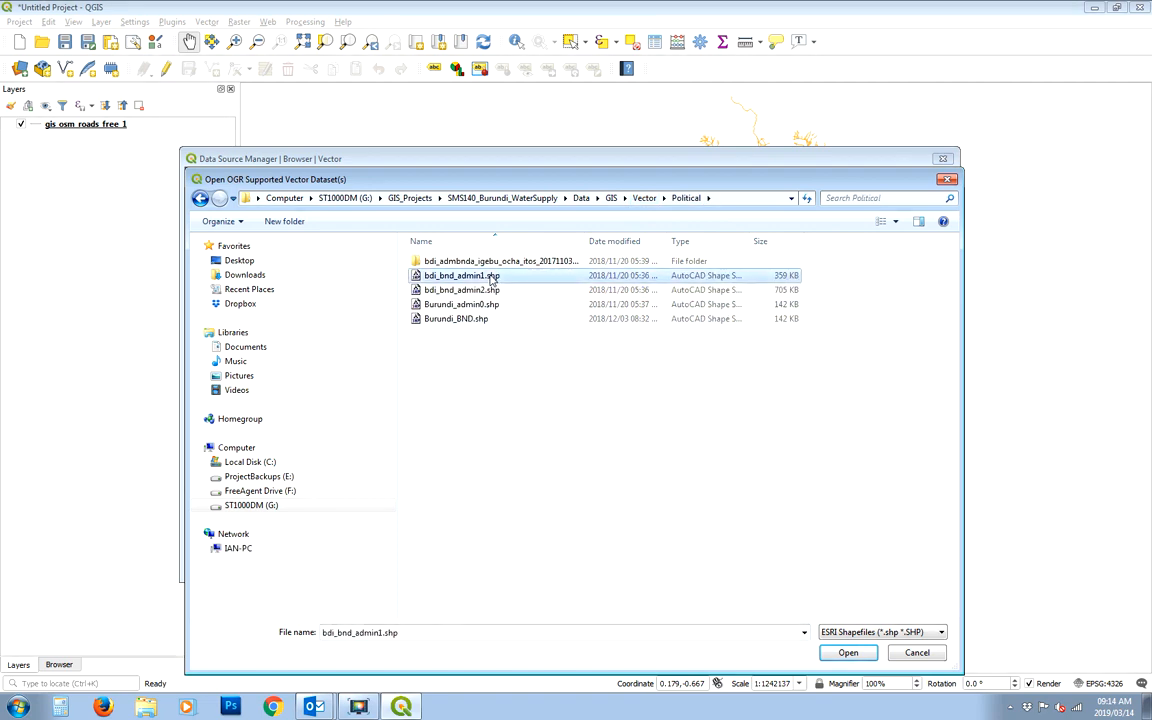
pyautogui.keyDown('shift'); pyautogui.click(484, 290); pyautogui.keyUp('shift')
pyautogui.keyDown('shift'); pyautogui.click(484, 308); pyautogui.keyUp('shift')
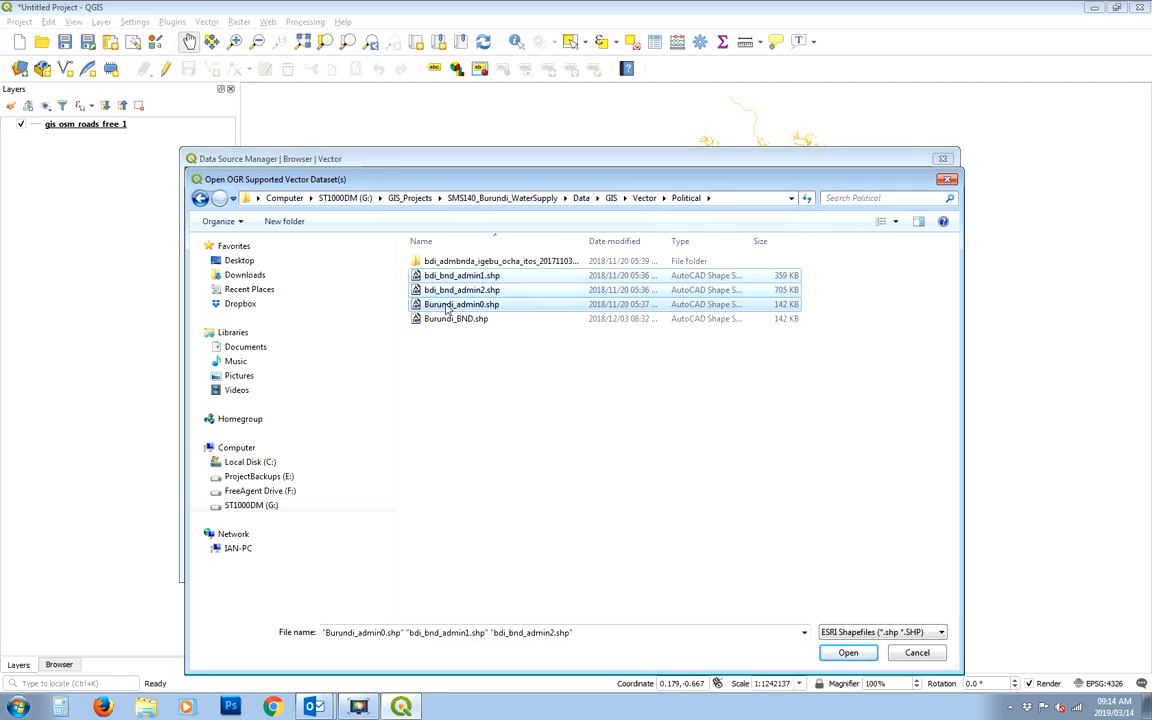
pyautogui.click(845, 653)
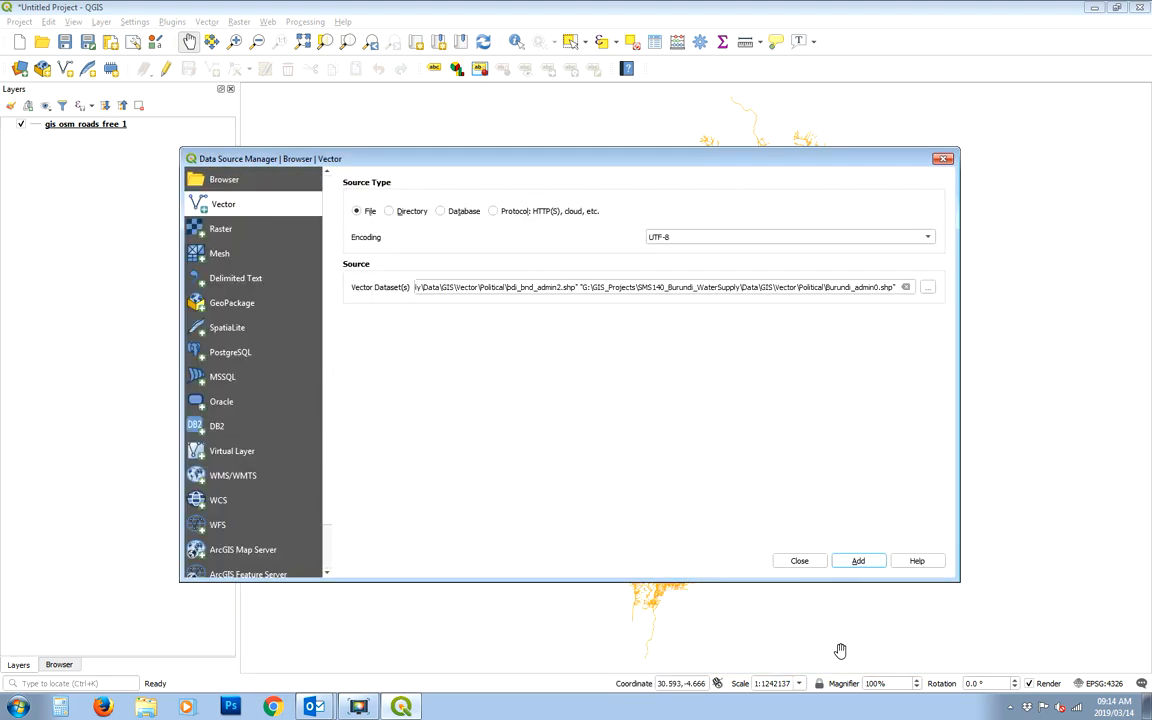
pyautogui.click(856, 562)
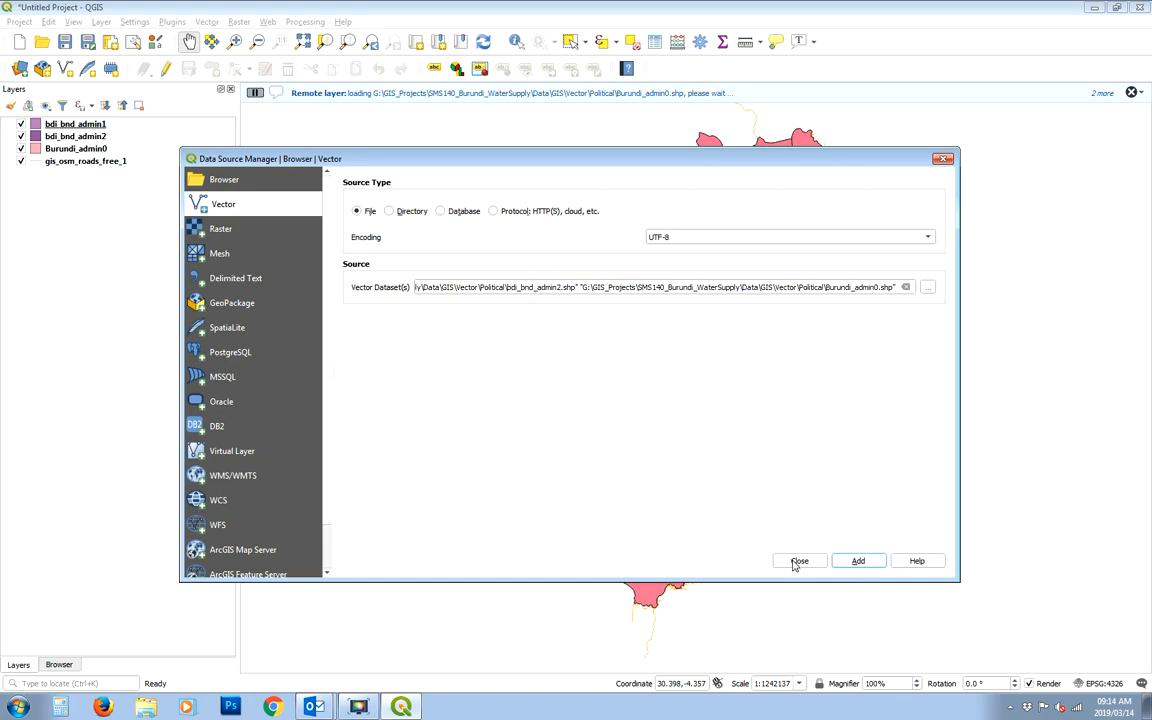
pyautogui.click(799, 561)
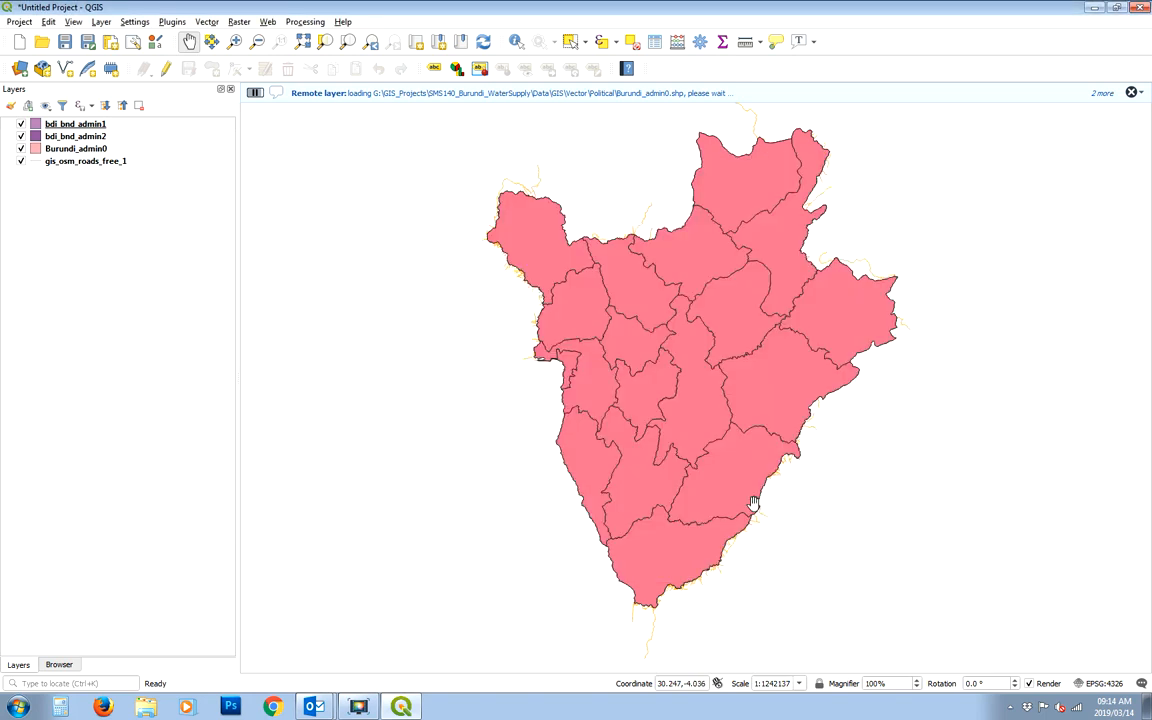
# Step: Order the layers as roads, Burundi_admin0, bdi_bnd_admin1 and bdi_bnd_admin2 from the top, and hide the roads layer
pyautogui.click(60, 164)
pyautogui.moveTo(60, 164)
pyautogui.mouseDown()
pyautogui.moveTo(55, 122)
pyautogui.moveTo(72, 152)
pyautogui.moveTo(85, 125)
pyautogui.moveTo(90, 133)
pyautogui.mouseUp()
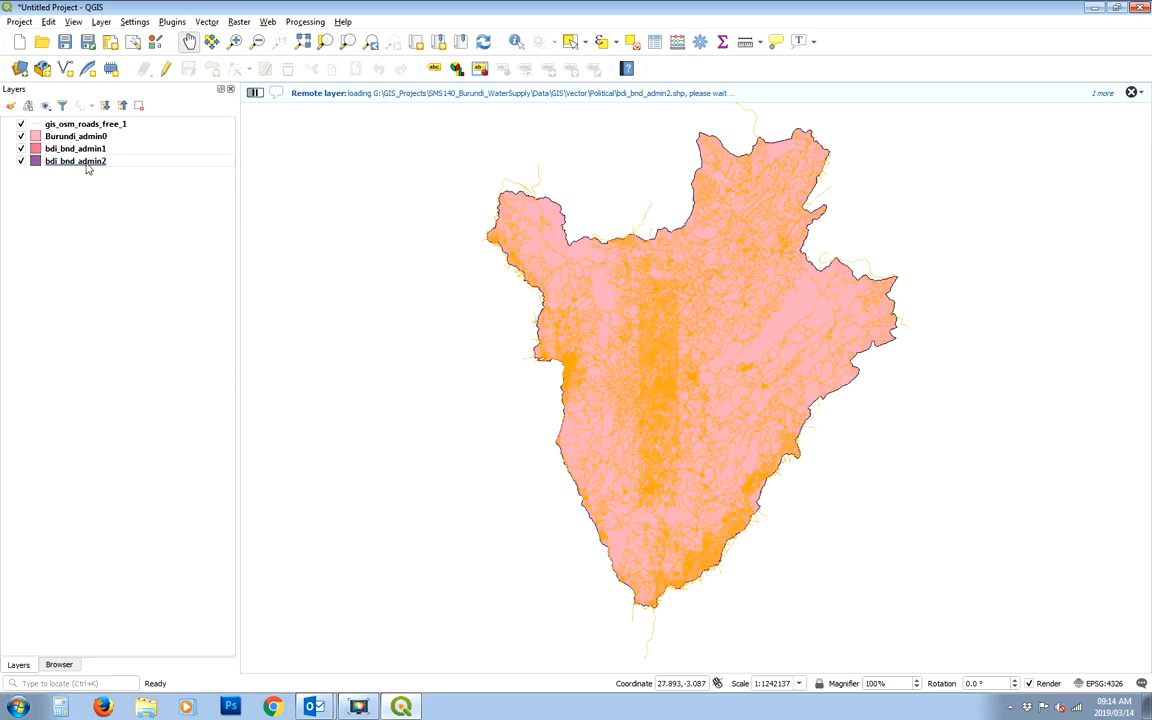
pyautogui.rightClick(71, 134)
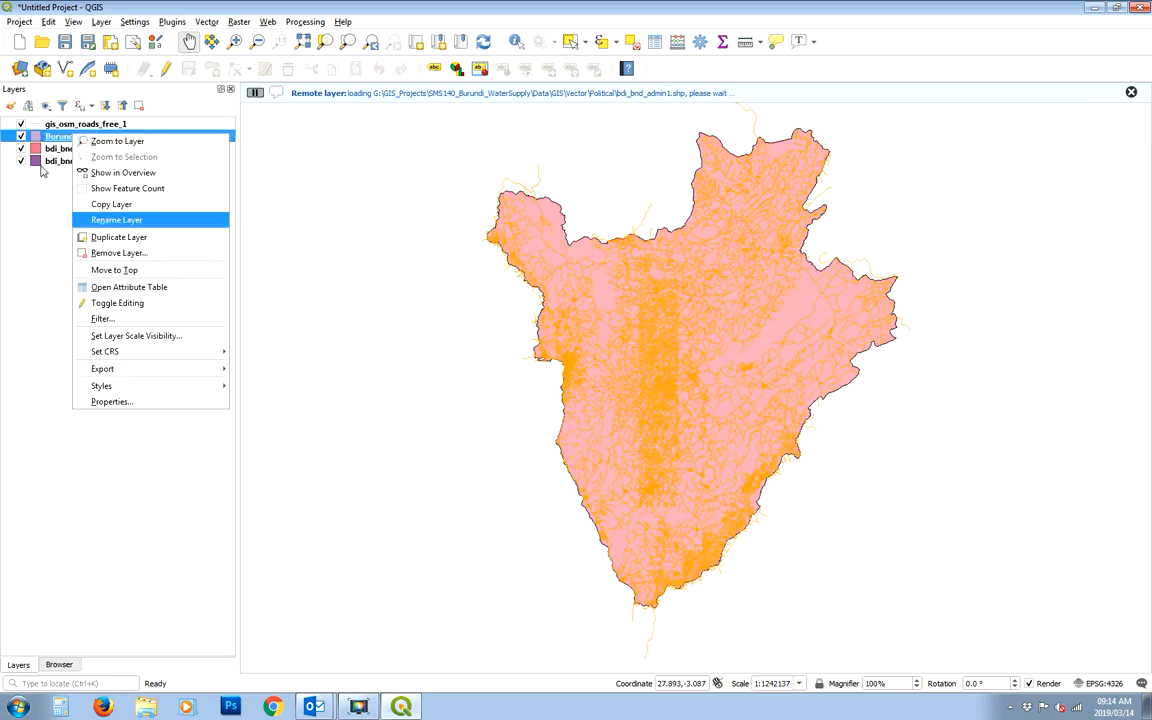
pyautogui.click(21, 124)
# Step: Set the Burundi_admin0 layer's simple fill to No Brush with a stroke width of 2 mm
pyautogui.rightClick(71, 140)
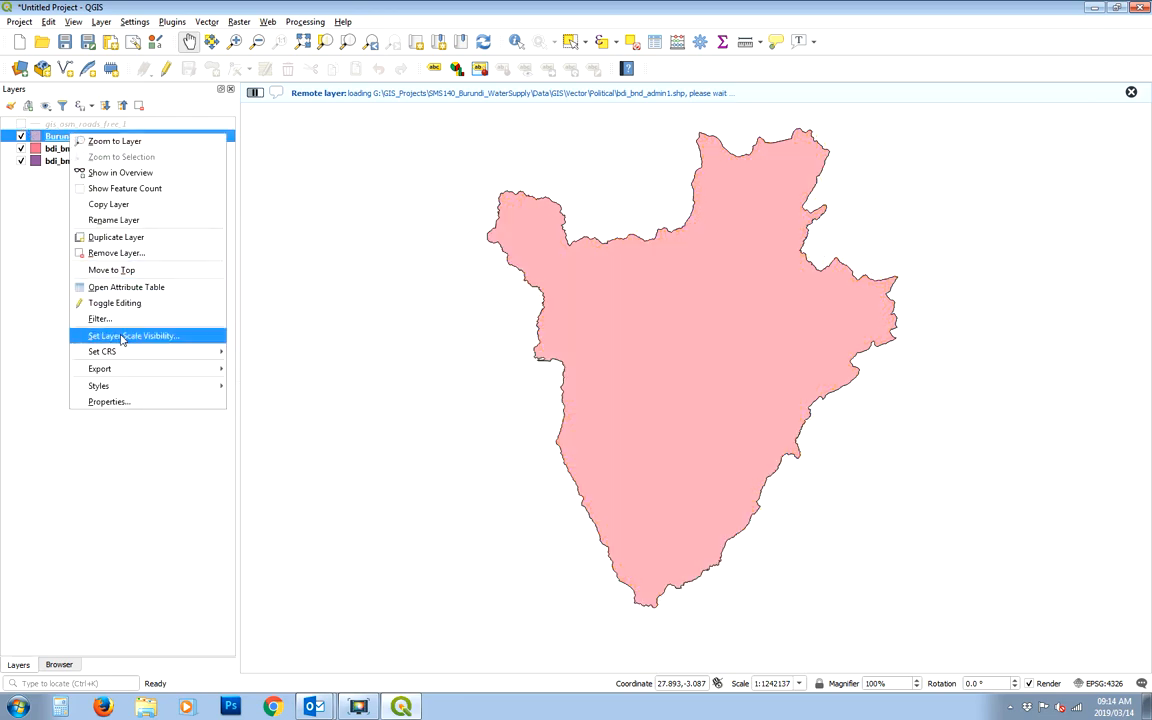
pyautogui.click(174, 402)
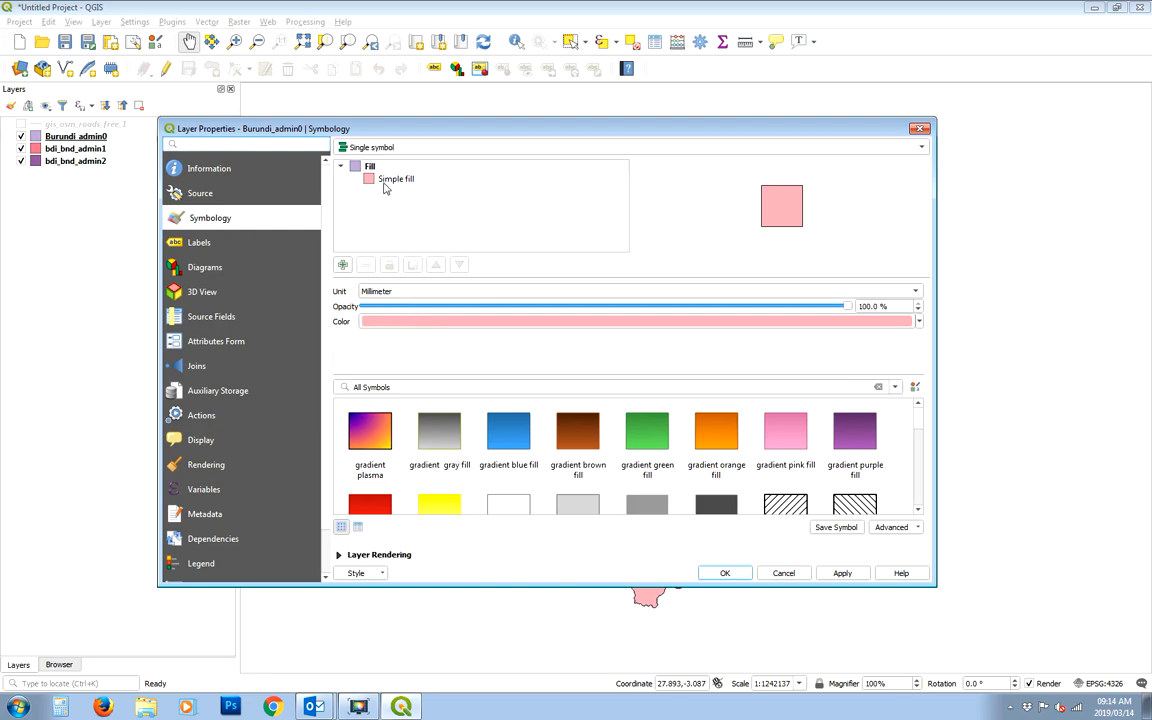
pyautogui.click(352, 178)
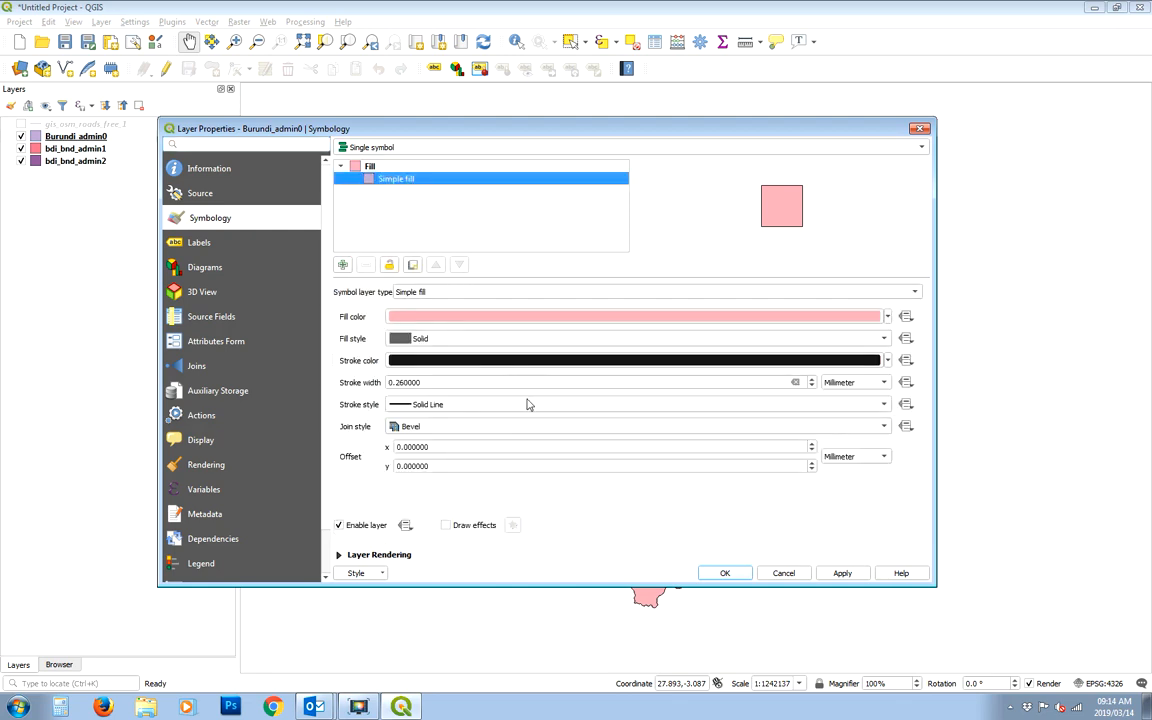
pyautogui.click(457, 338)
pyautogui.click(455, 356)
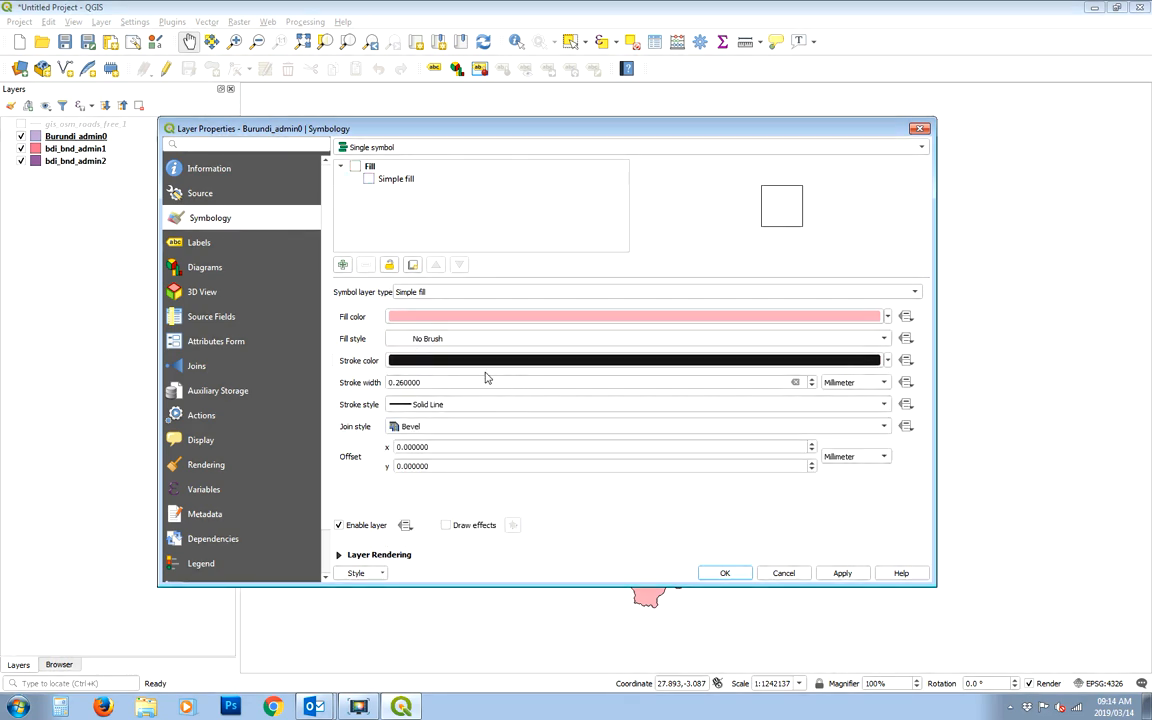
pyautogui.moveTo(486, 380); pyautogui.dragTo(224, 392)
pyautogui.write('2')
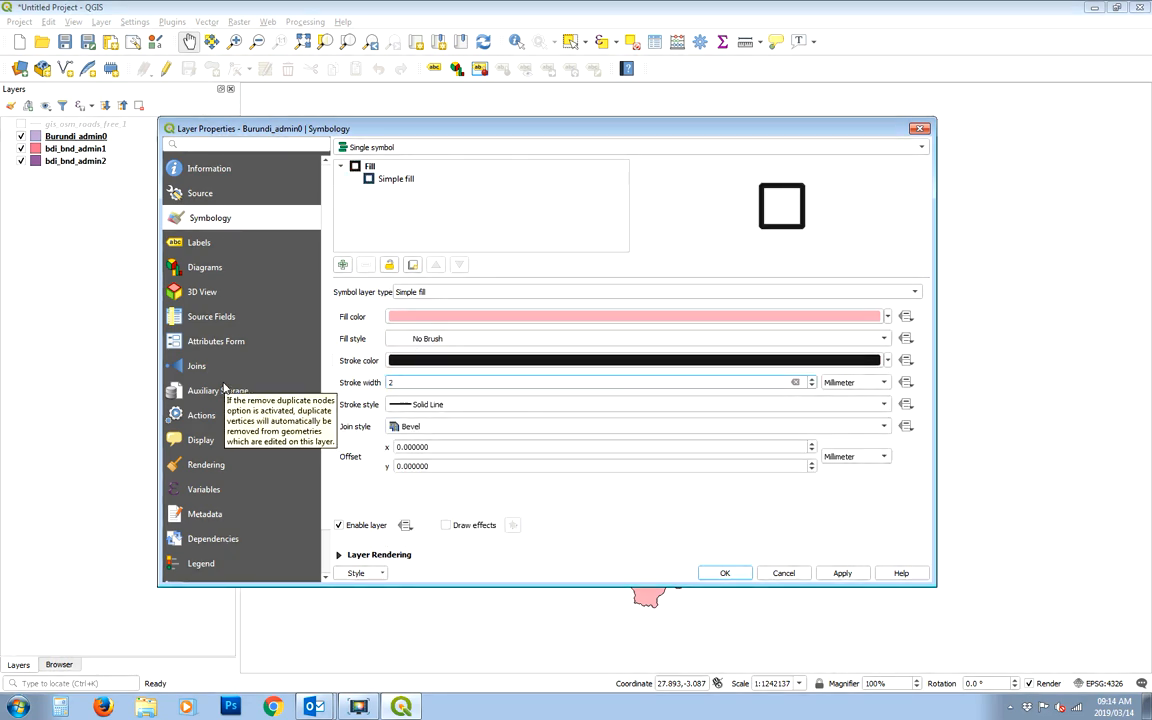
# Step: Change the Burundi_admin0 outline's stroke color to magenta-purple (#c300f4) and apply the symbology
pyautogui.click(412, 360)
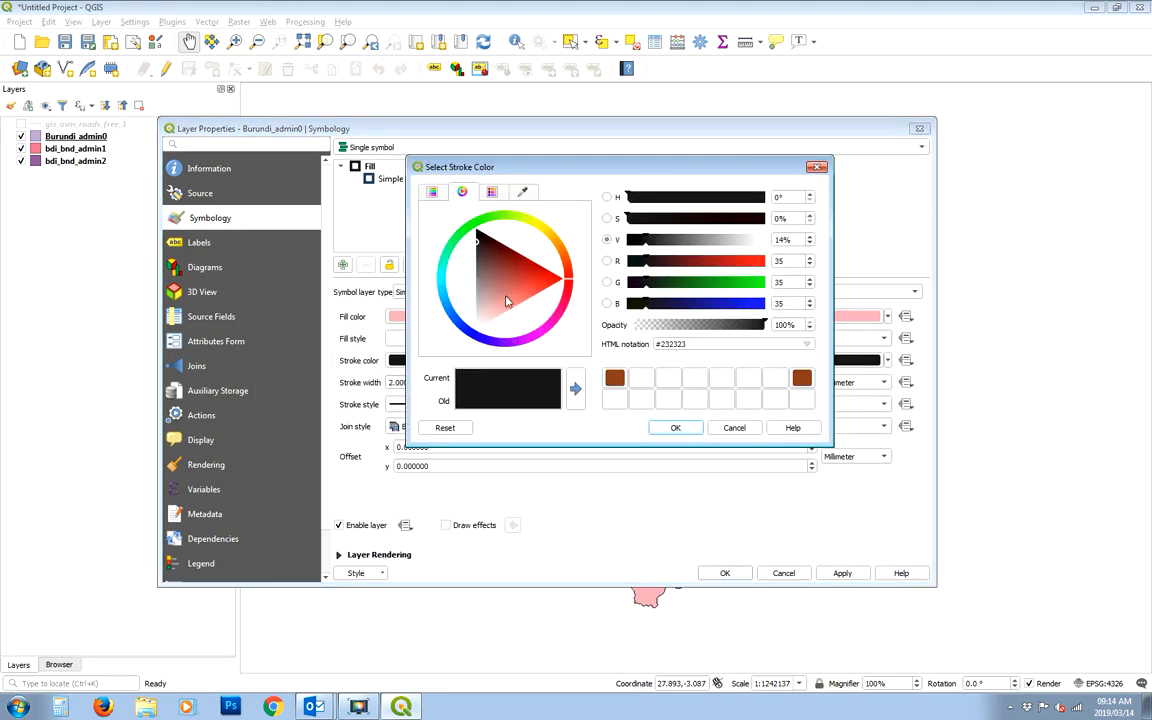
pyautogui.click(515, 295)
pyautogui.moveTo(515, 295); pyautogui.dragTo(533, 285)
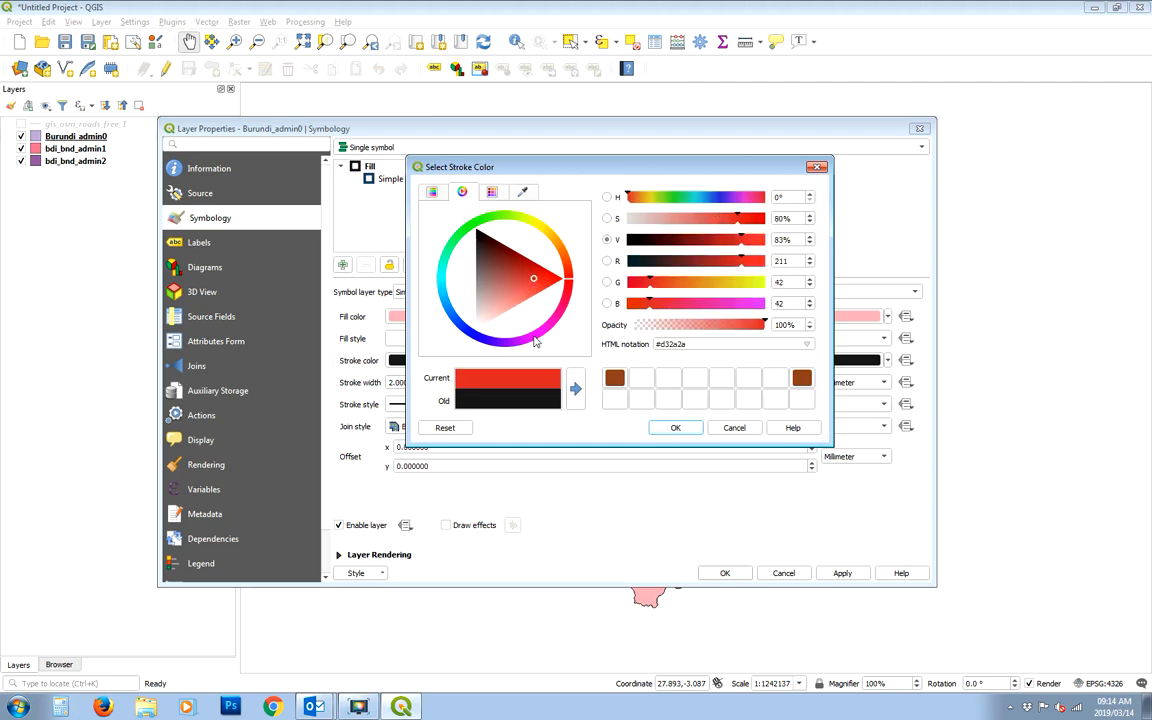
pyautogui.moveTo(535, 342); pyautogui.dragTo(525, 340)
pyautogui.click(530, 338)
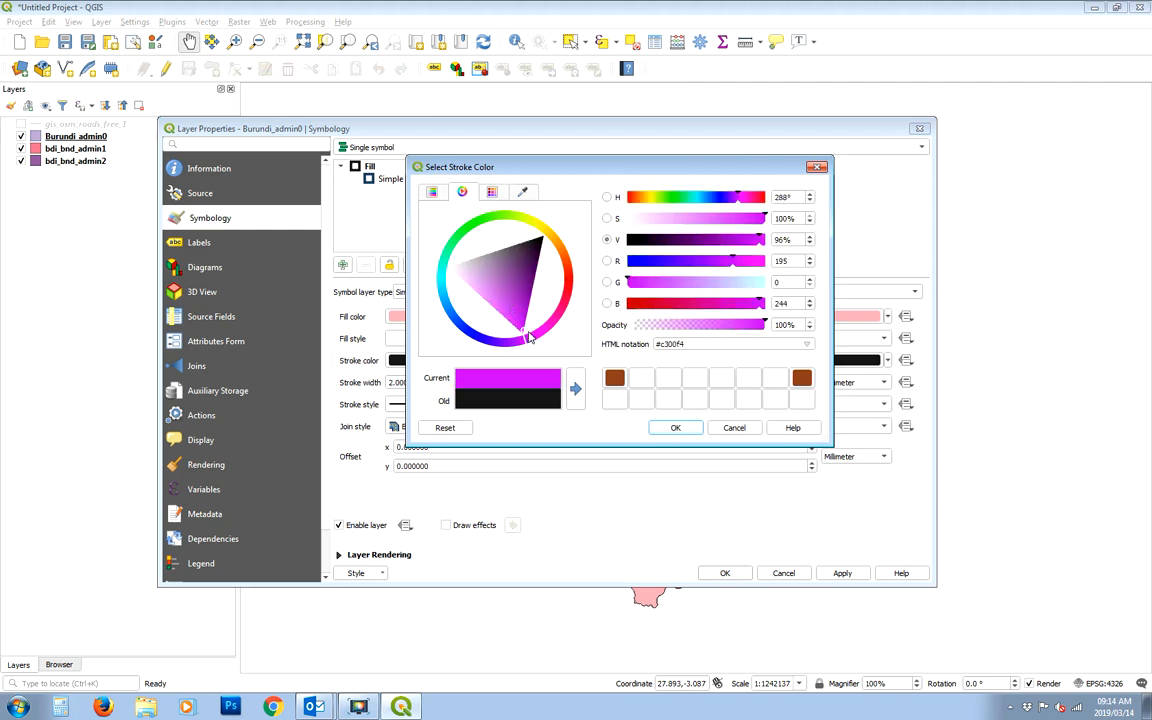
pyautogui.click(675, 427)
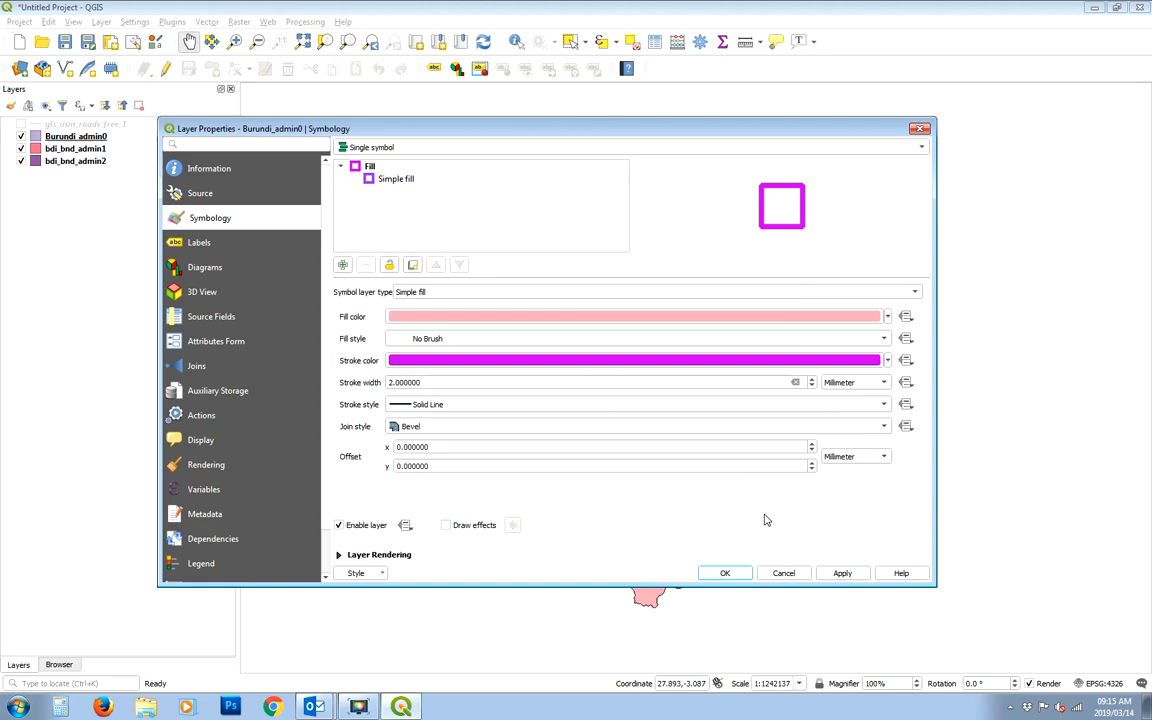
pyautogui.click(842, 573)
pyautogui.click(742, 573)
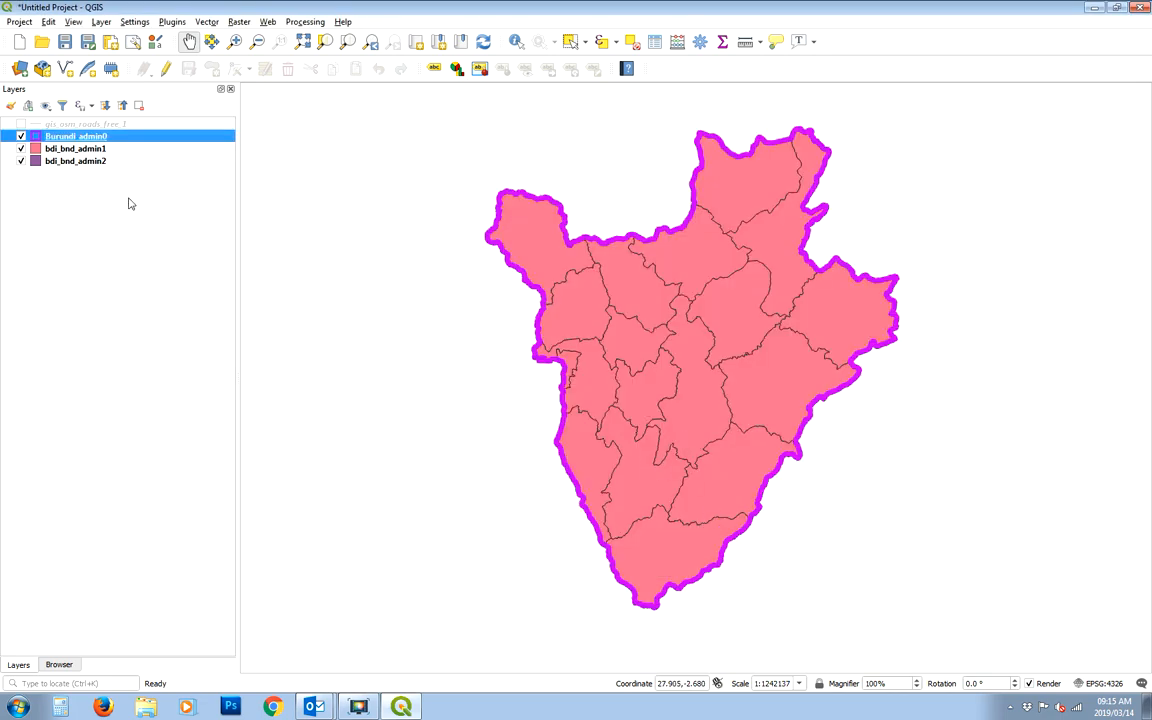
# Step: Toggle the bdi_bnd_admin1 layer off and on to check it, and place it below bdi_bnd_admin2
pyautogui.click(20, 148)
pyautogui.click(20, 148)
pyautogui.moveTo(75, 148)
pyautogui.mouseDown()
pyautogui.moveTo(72, 165)
pyautogui.moveTo(80, 149)
pyautogui.mouseUp()
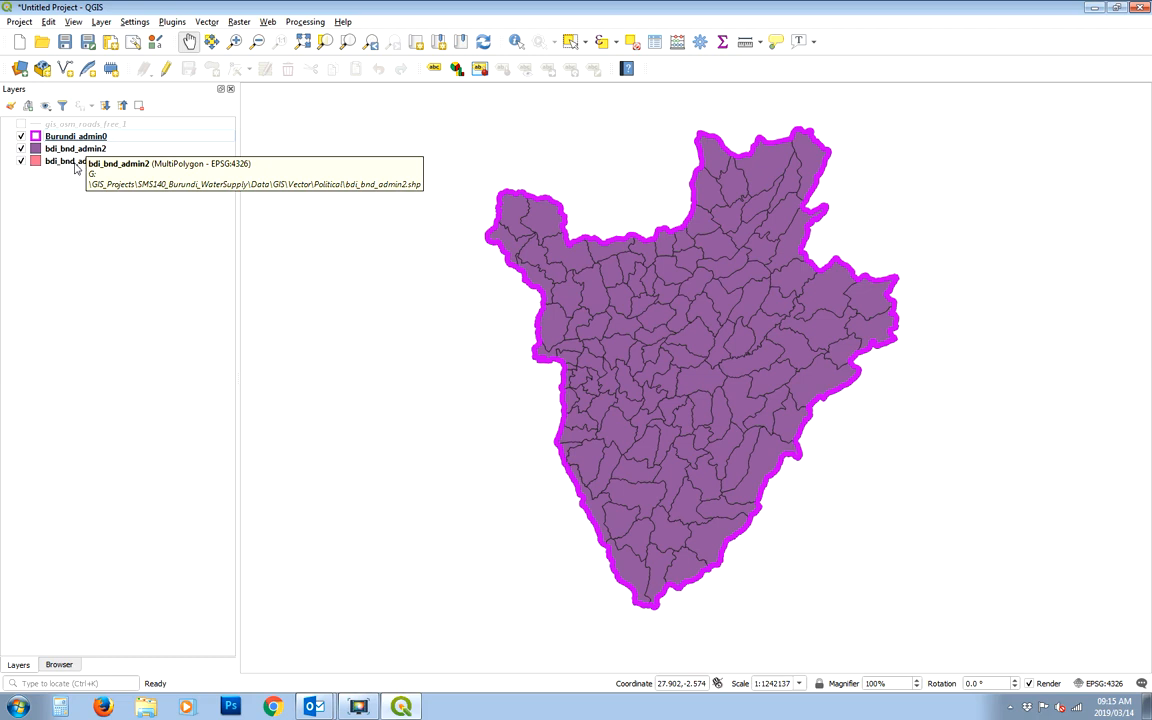
# Step: Rename the bdi_bnd_admin1 layer as Provincial
pyautogui.click(72, 150)
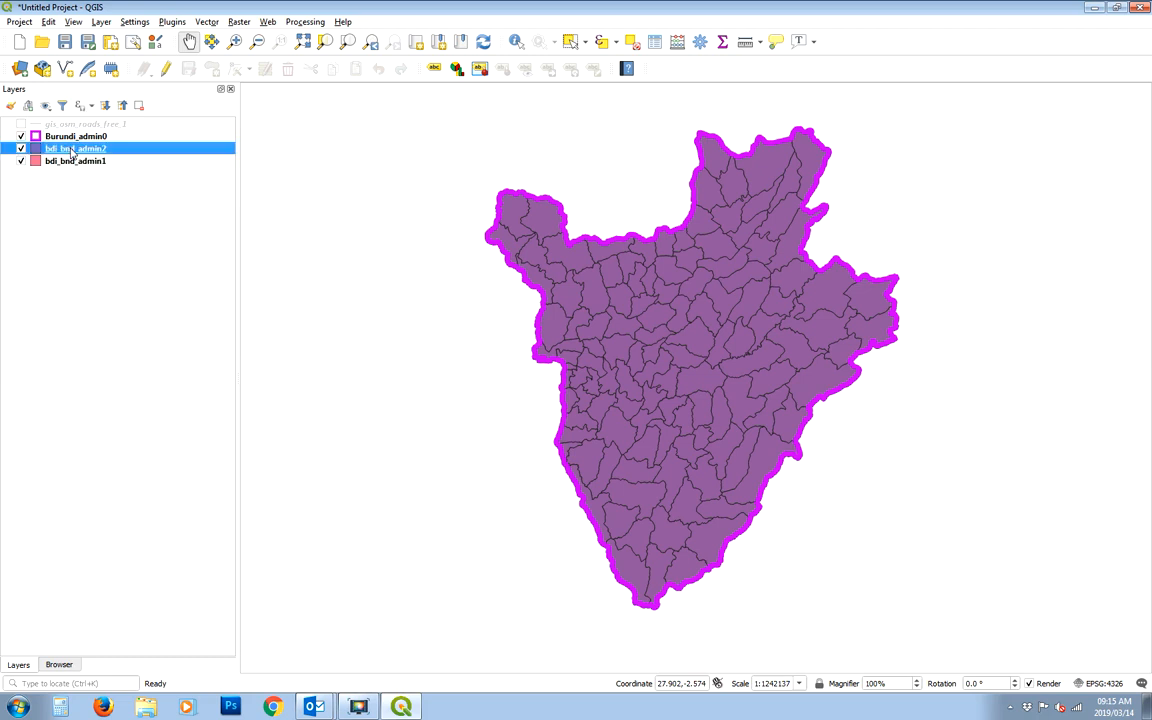
pyautogui.click(67, 160)
pyautogui.rightClick(67, 160)
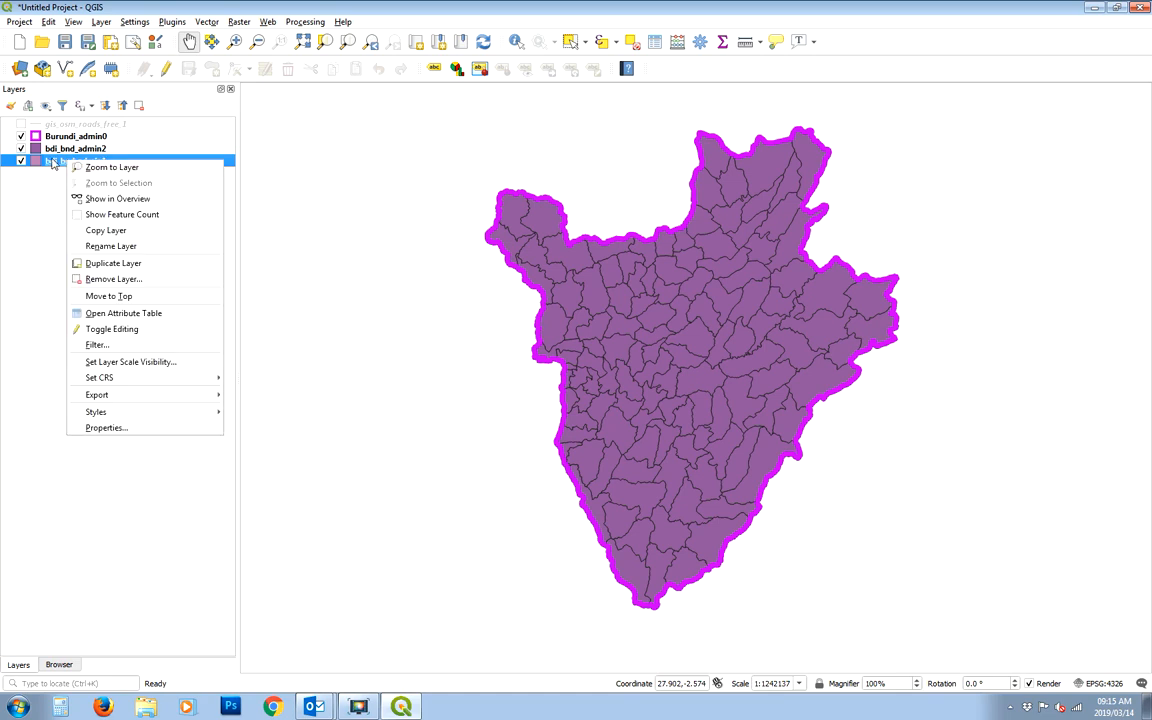
pyautogui.click(32, 202)
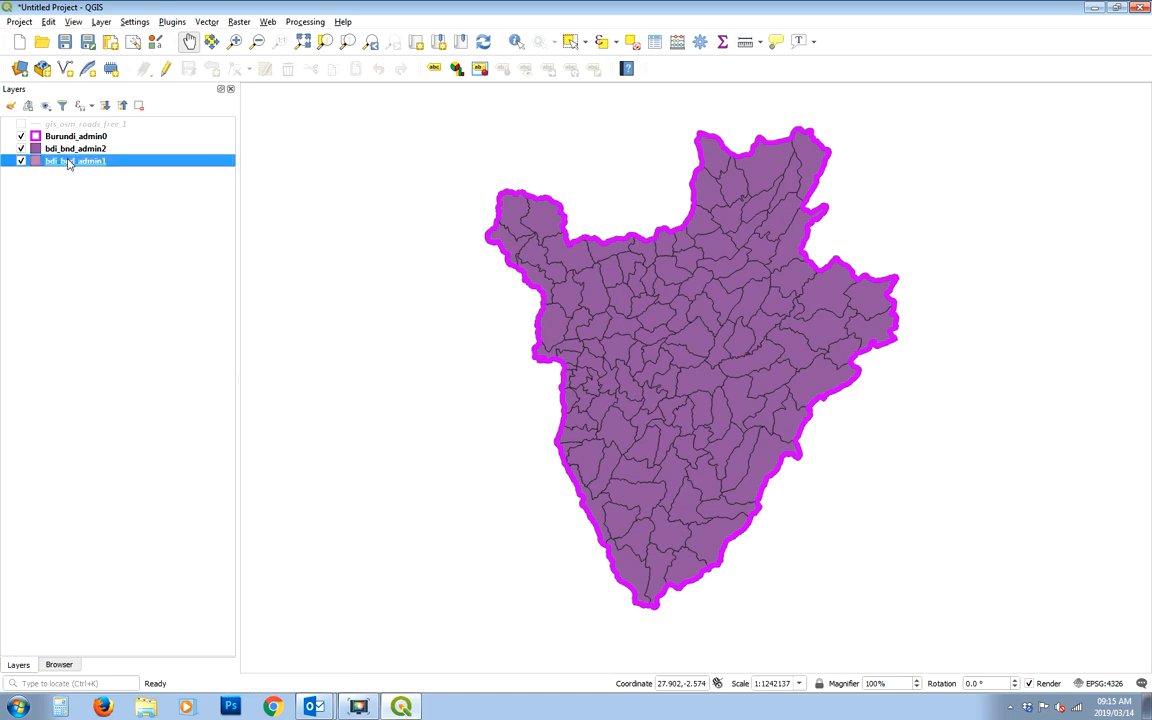
pyautogui.rightClick(68, 162)
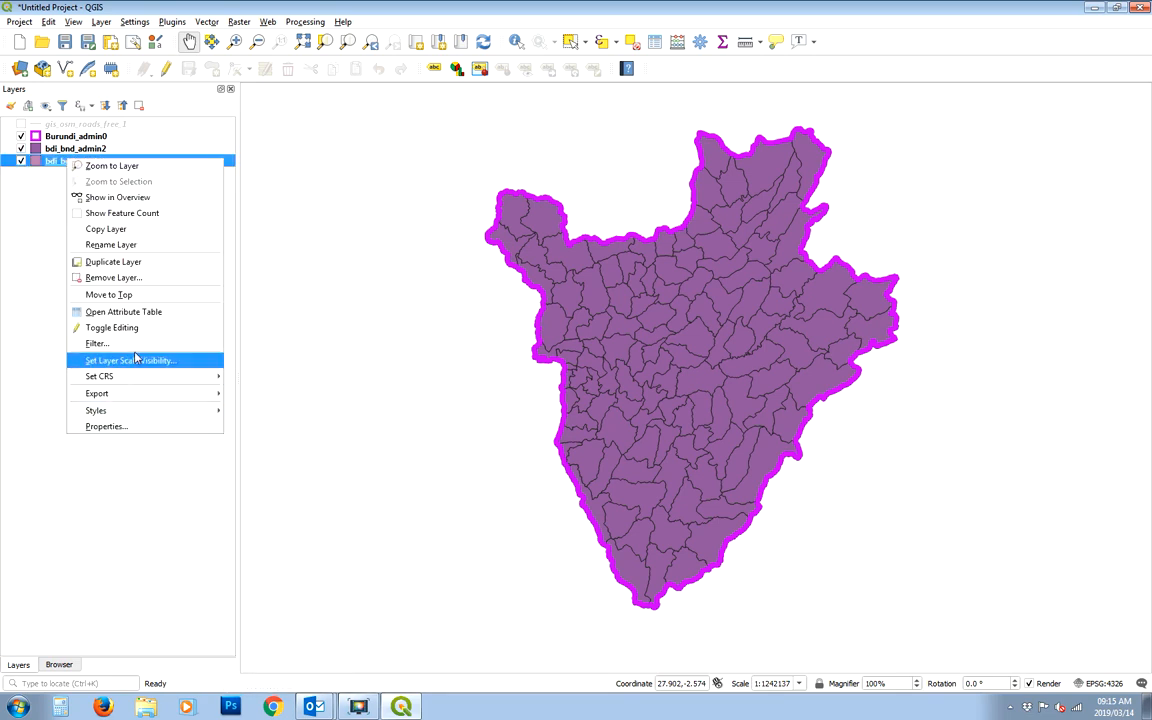
pyautogui.click(111, 245)
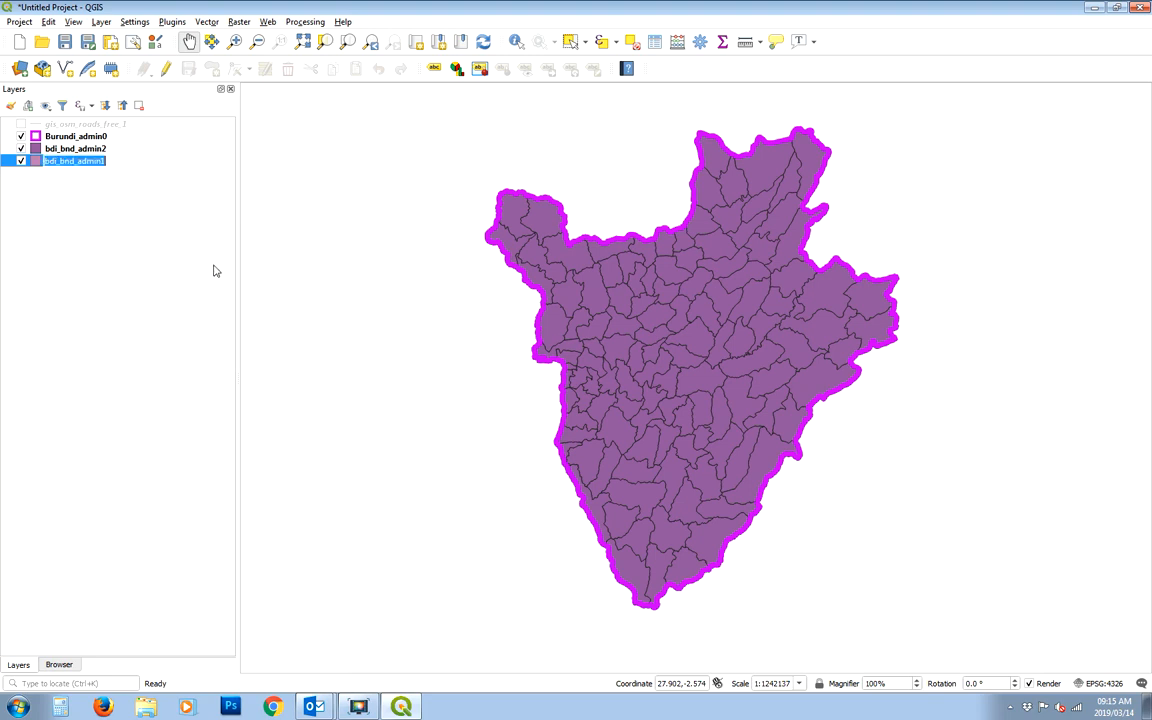
pyautogui.write('Prov')
pyautogui.click(62, 148)
# Step: Rename the Burundi_admin0 layer as Burundi
pyautogui.rightClick(62, 148)
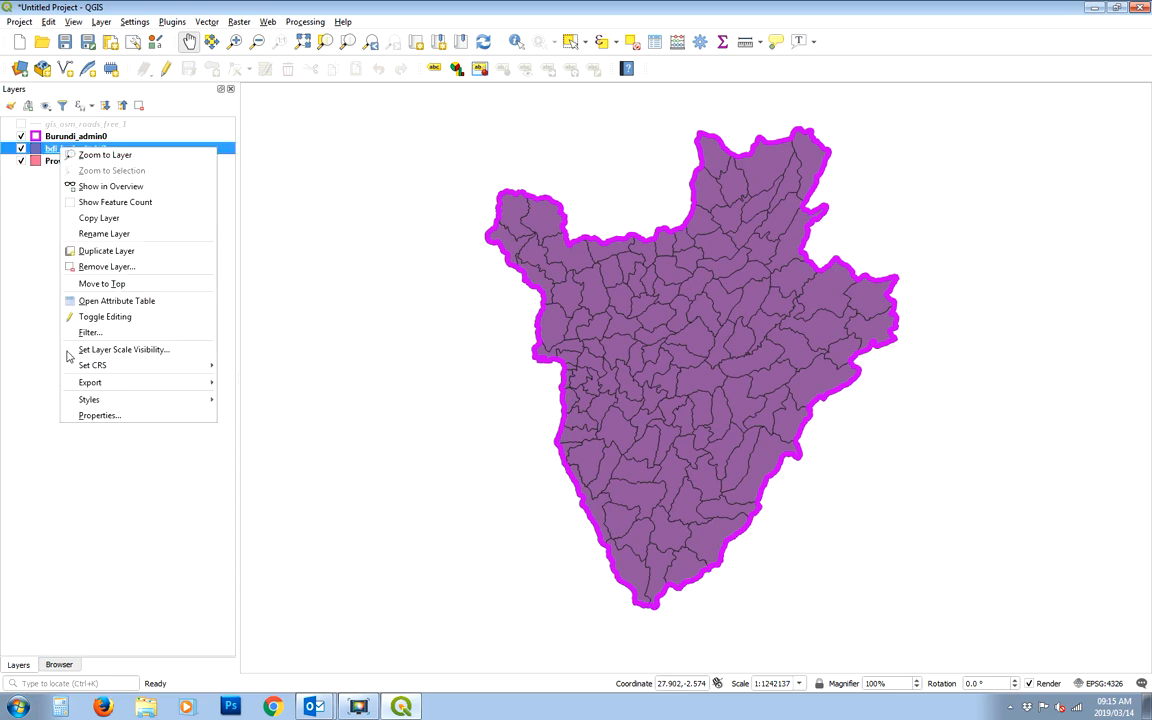
pyautogui.click(39, 187)
pyautogui.click(82, 137)
pyautogui.rightClick(82, 137)
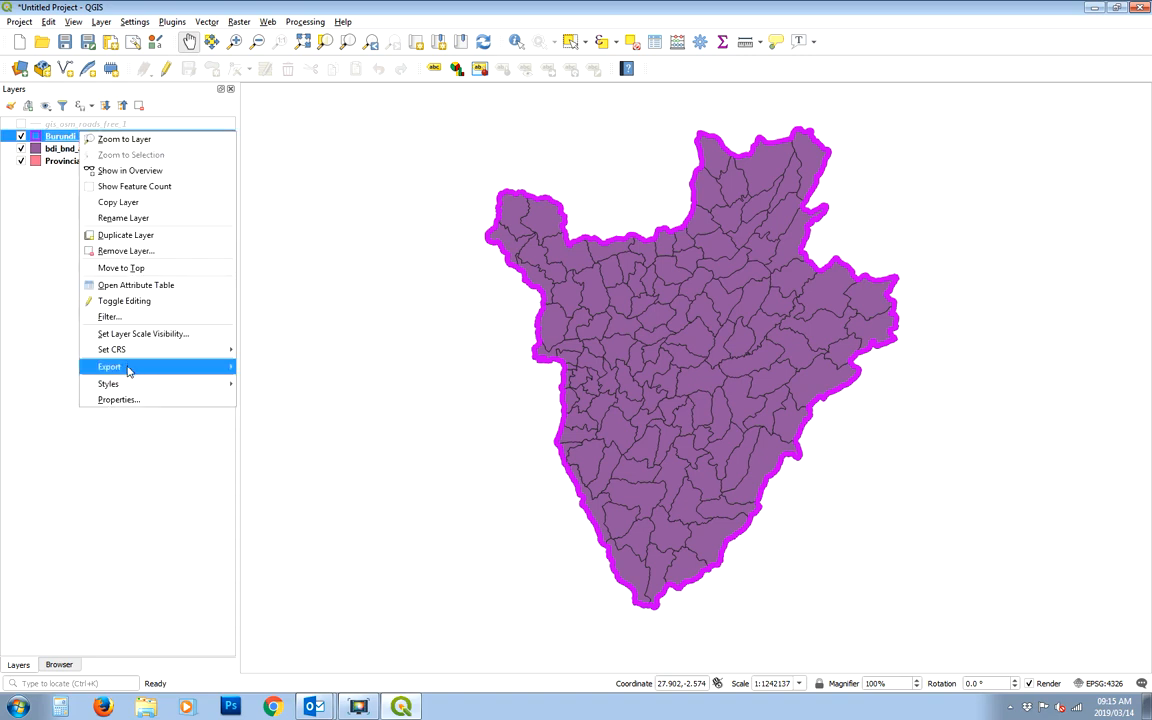
pyautogui.click(168, 236)
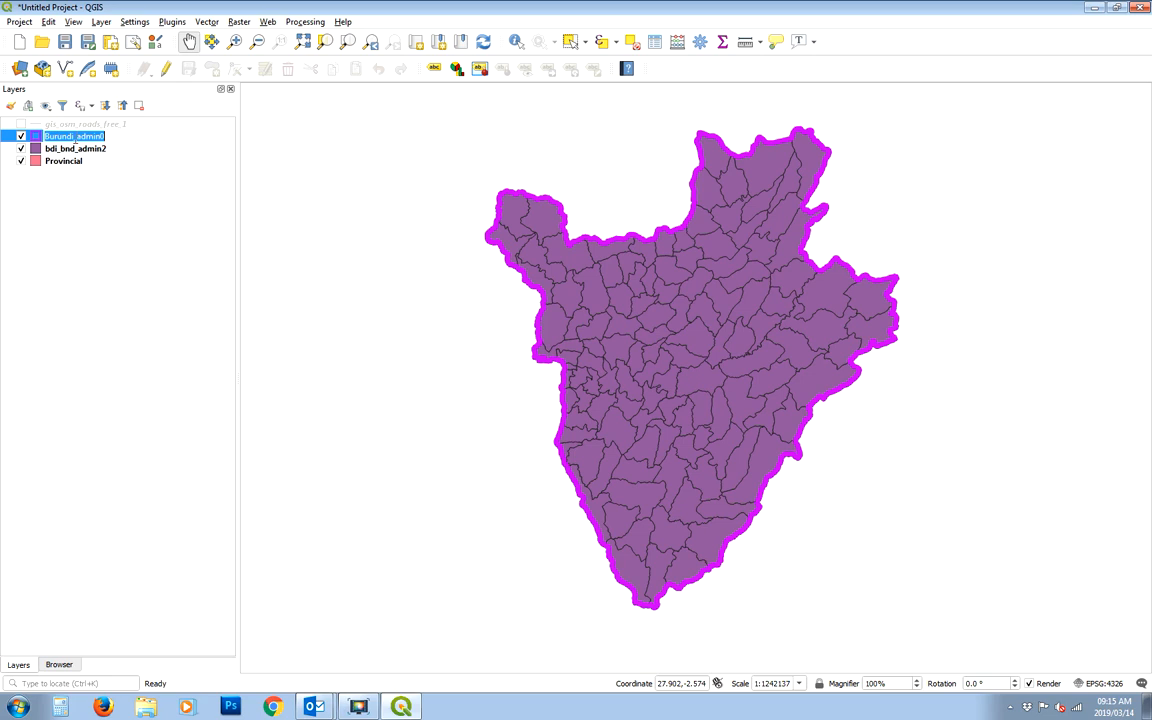
pyautogui.moveTo(75, 136); pyautogui.dragTo(108, 144)
pyautogui.press('BackSpace')
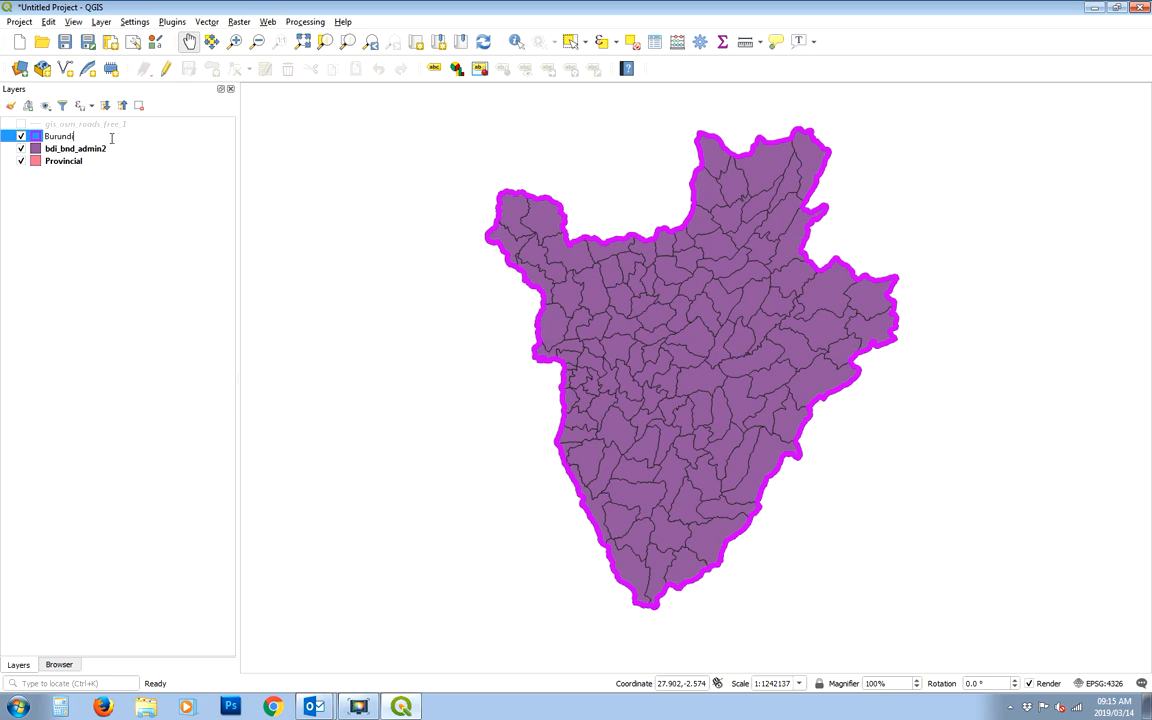
# Step: Rename the gis_osm_roads_free_1 layer as Roads
pyautogui.click(60, 123)
pyautogui.rightClick(60, 123)
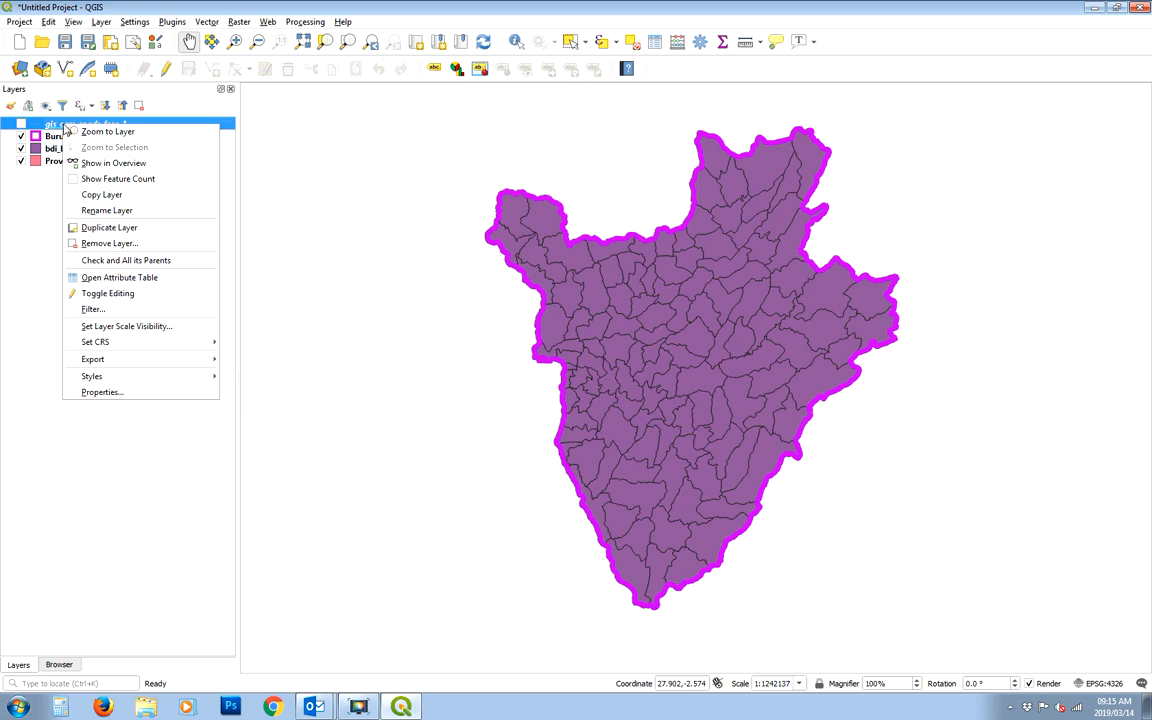
pyautogui.click(137, 211)
pyautogui.write('Roads')
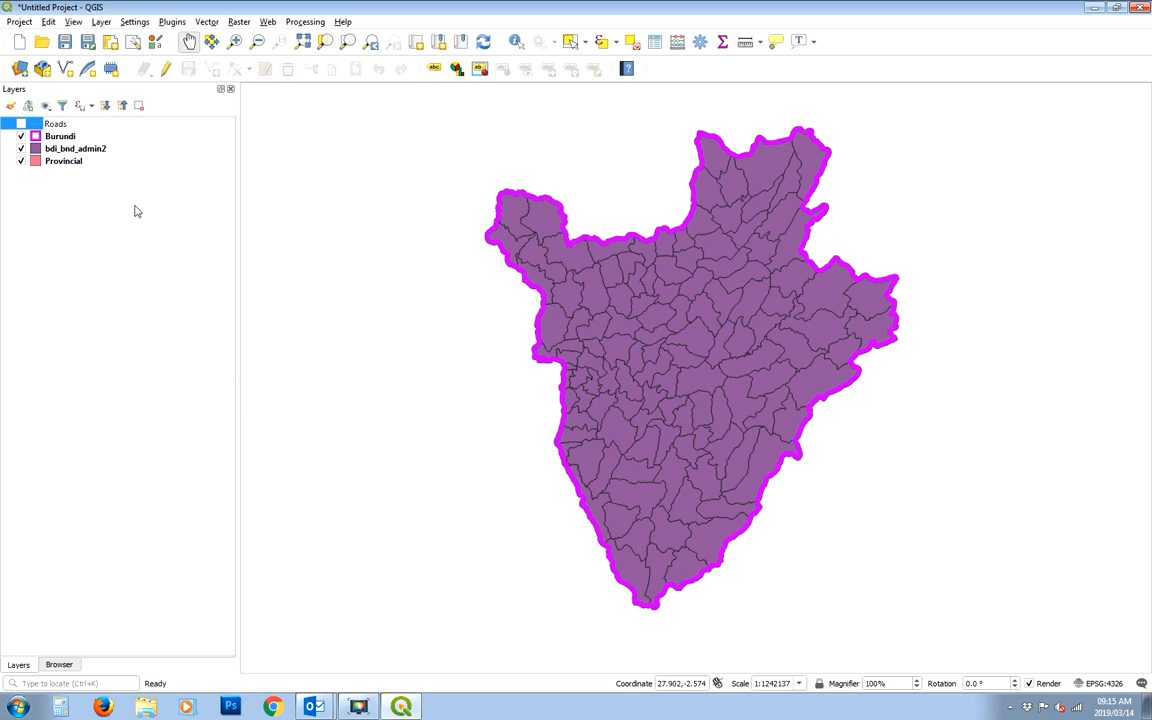
pyautogui.click(56, 262)
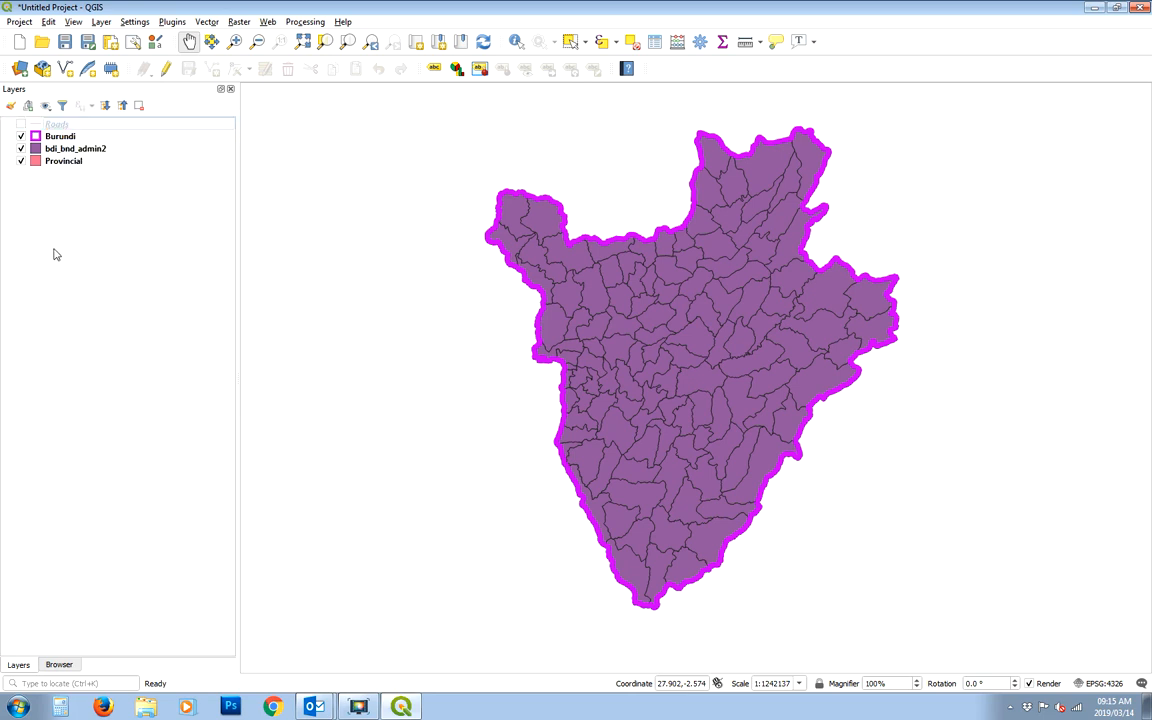
# Step: Hide the bdi_bnd_admin2 layer and switch the Provincial layer's symbology to Categorized
pyautogui.click(63, 149)
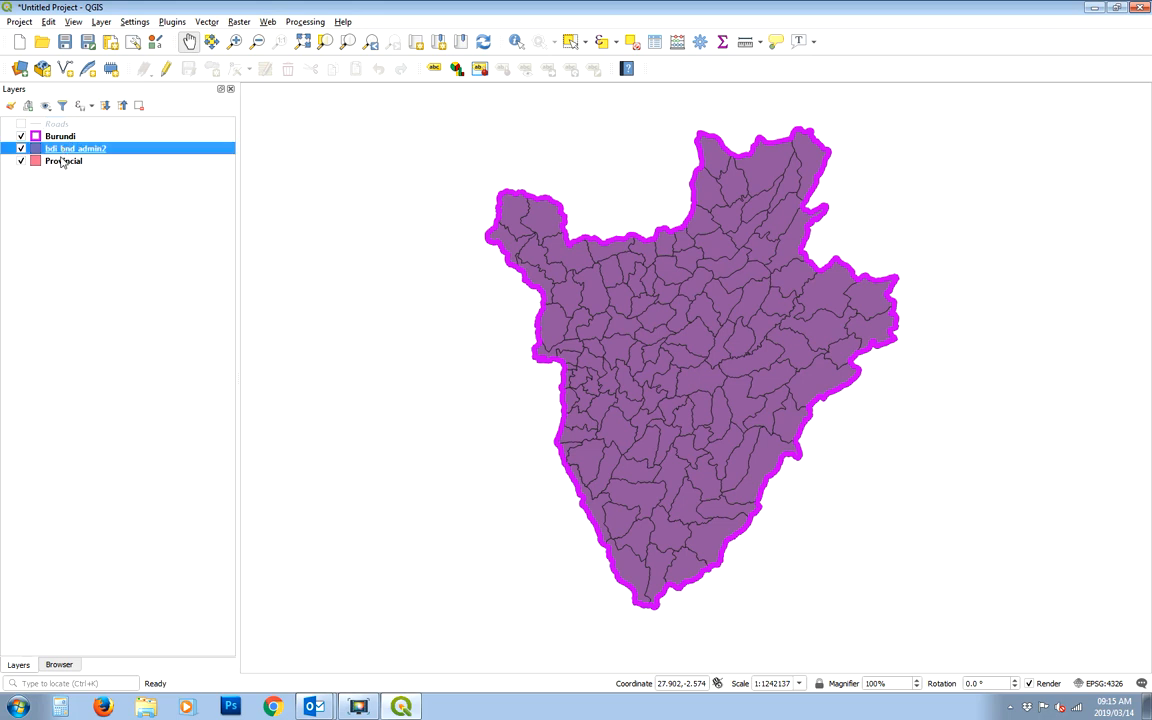
pyautogui.click(21, 148)
pyautogui.click(62, 162)
pyautogui.rightClick(62, 162)
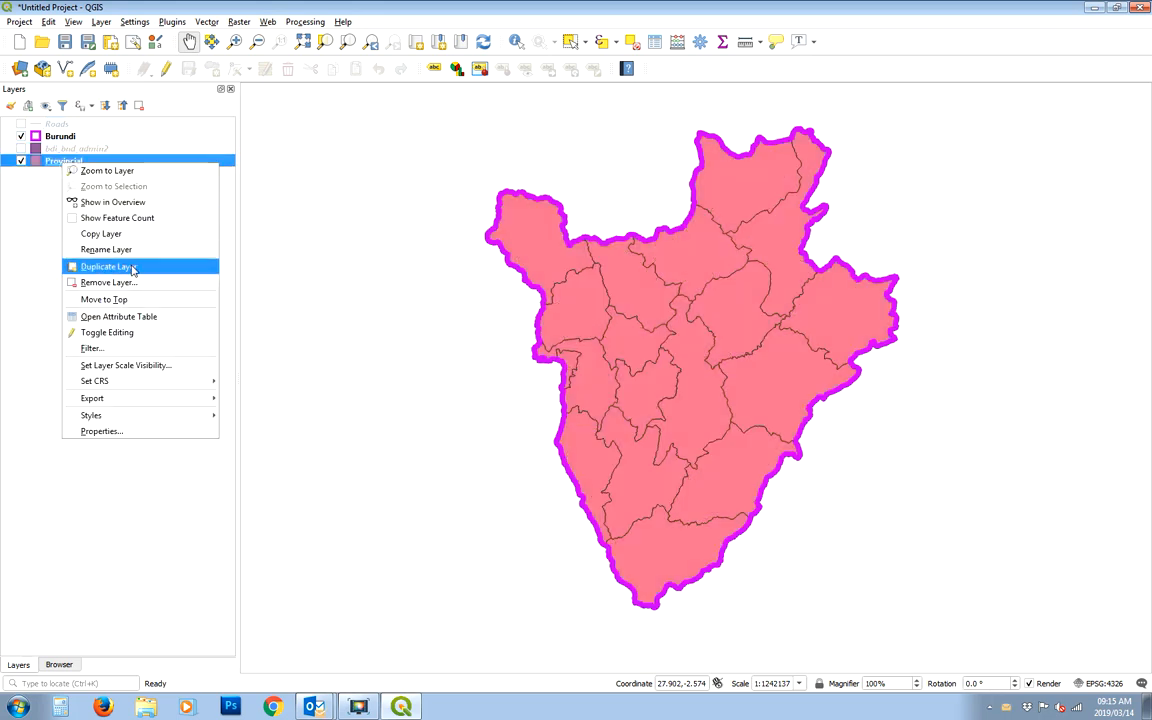
pyautogui.click(130, 432)
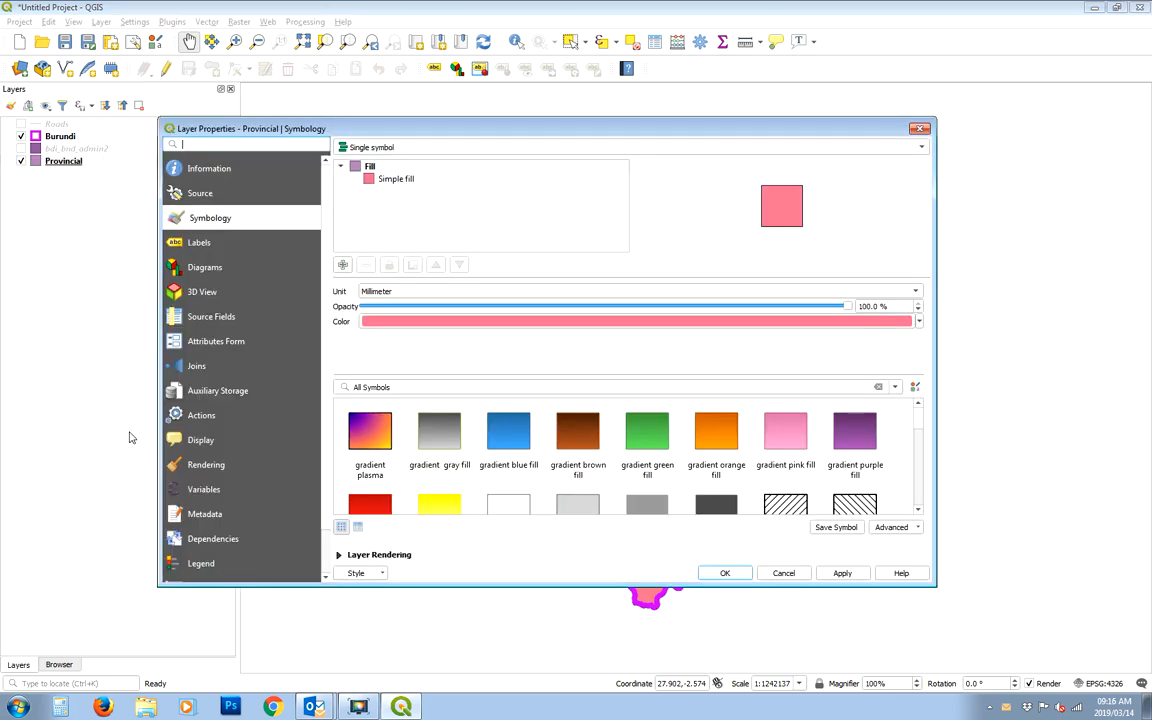
pyautogui.click(921, 147)
pyautogui.click(442, 159)
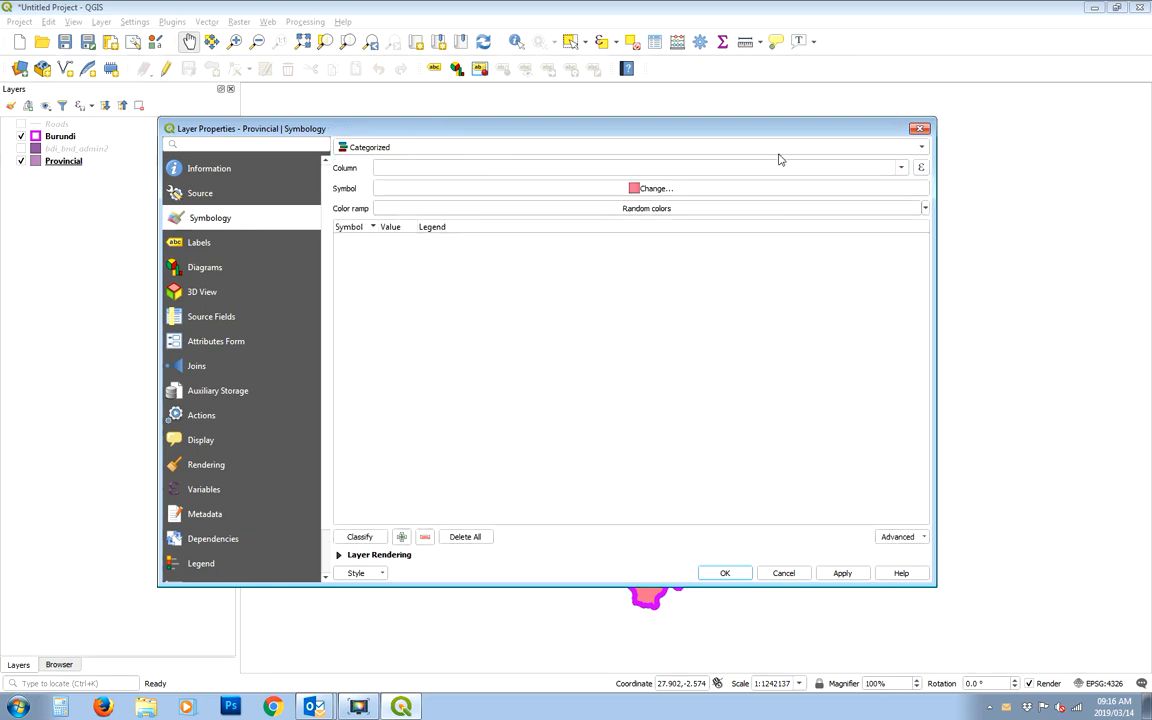
# Step: Classify the Provincial layer by the admin1Name column with random colors and remove the empty-value category
pyautogui.click(900, 168)
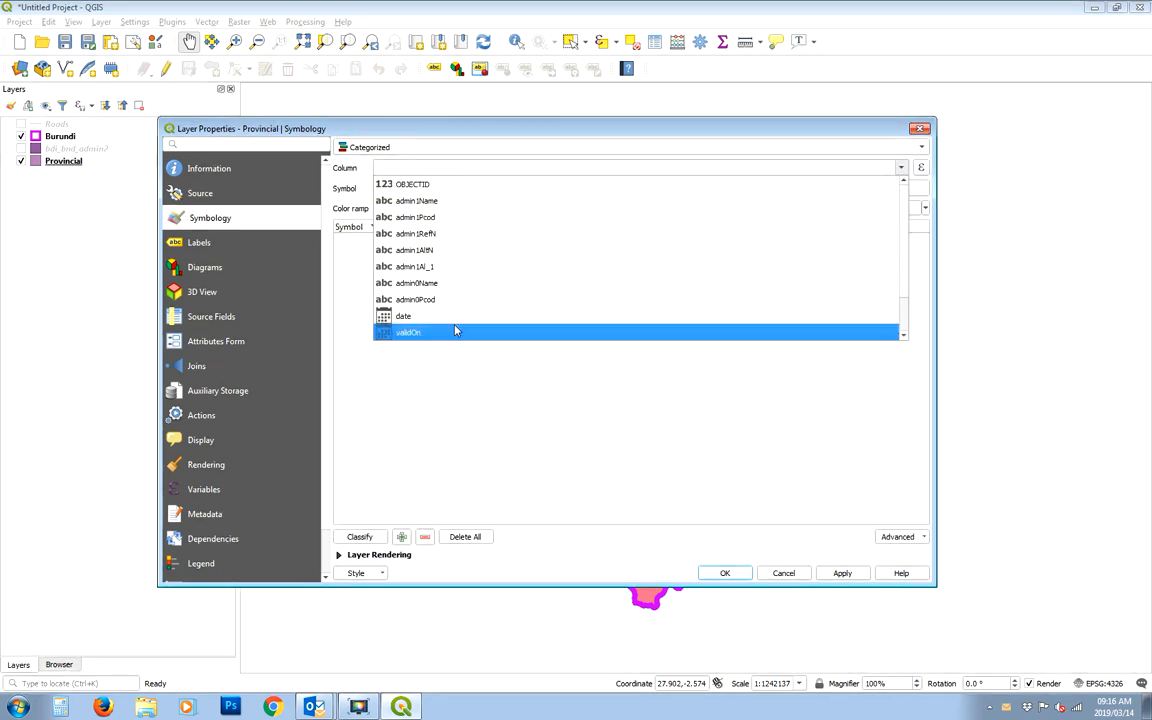
pyautogui.click(420, 200)
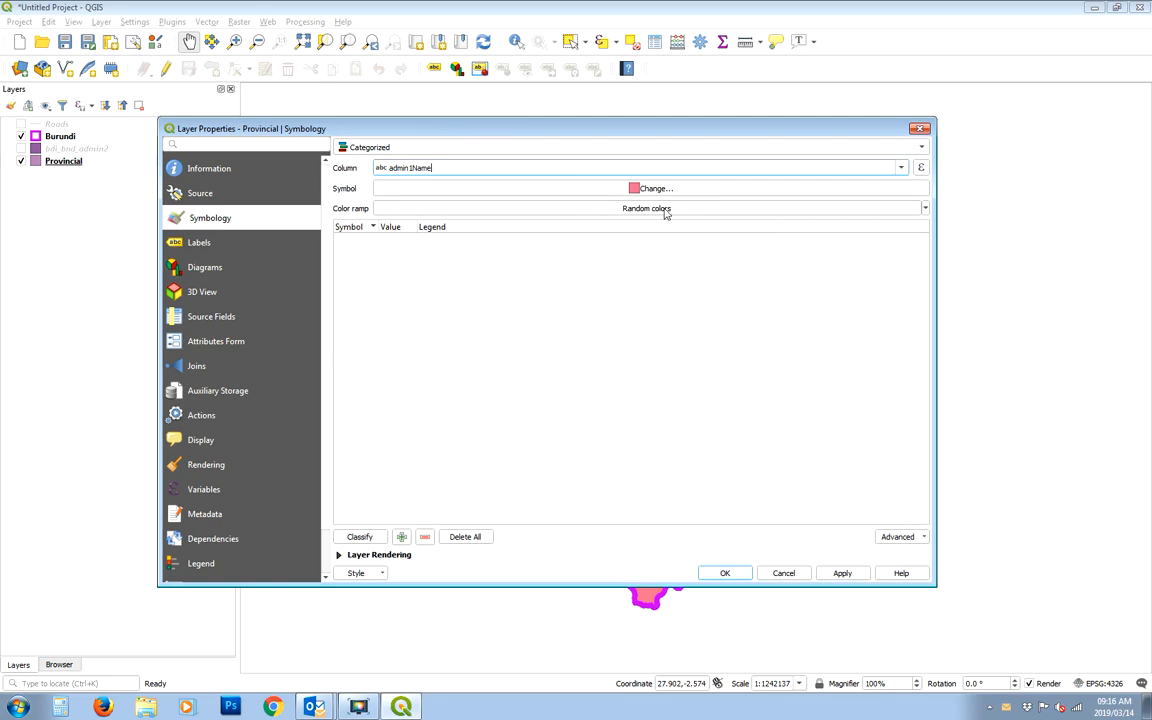
pyautogui.click(372, 537)
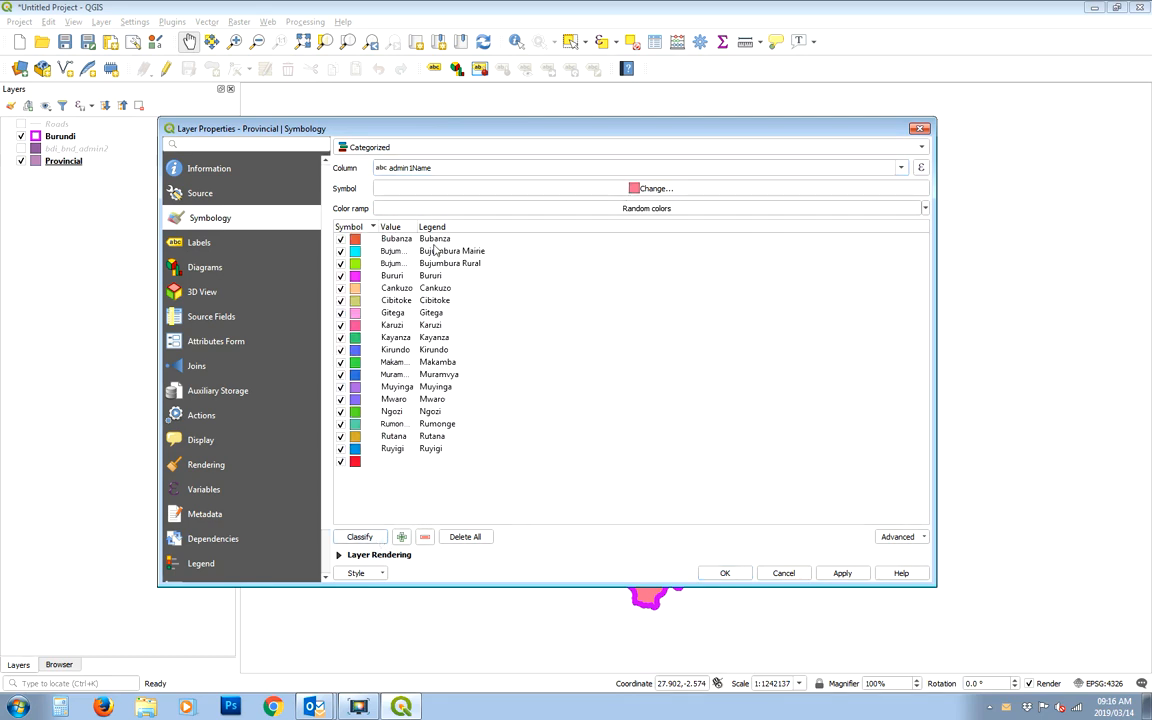
pyautogui.click(388, 464)
pyautogui.click(424, 537)
# Step: Set the Provincial layer's rendering opacity to 50% and apply the symbology
pyautogui.click(372, 555)
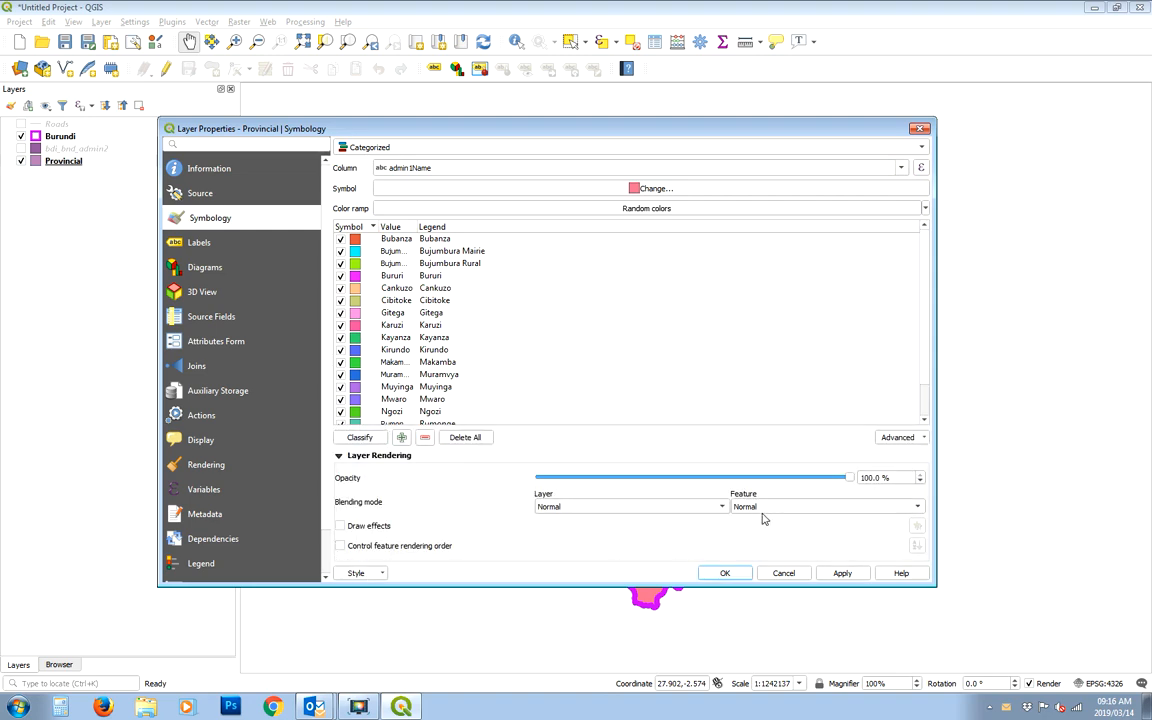
pyautogui.moveTo(885, 477); pyautogui.dragTo(849, 523)
pyautogui.write('50')
pyautogui.click(839, 577)
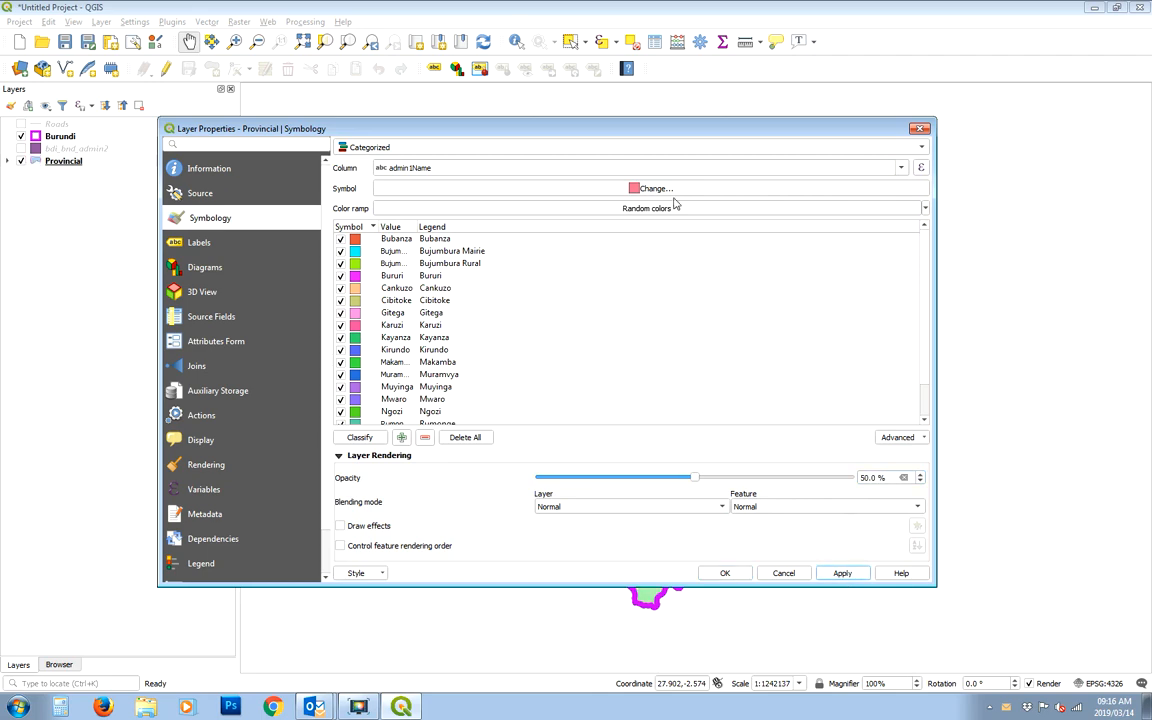
pyautogui.moveTo(624, 128); pyautogui.dragTo(706, 130)
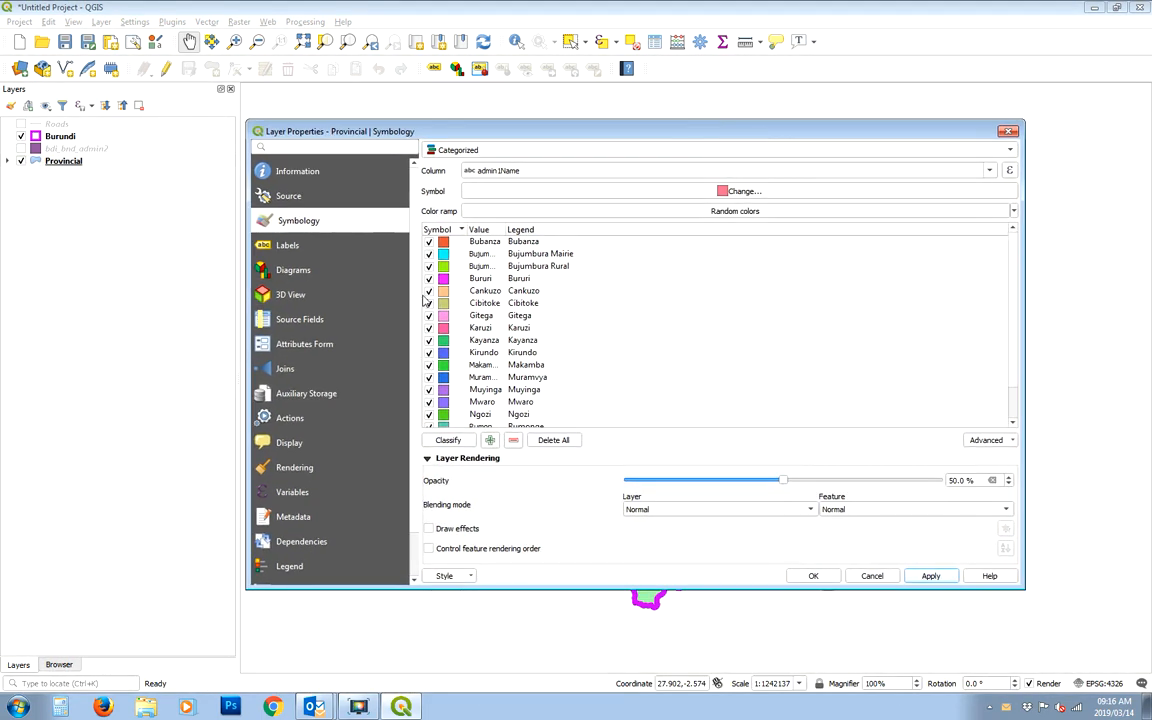
# Step: Change the Bujumbura Rural category's fill color to light magenta-pink
pyautogui.doubleClick(442, 243)
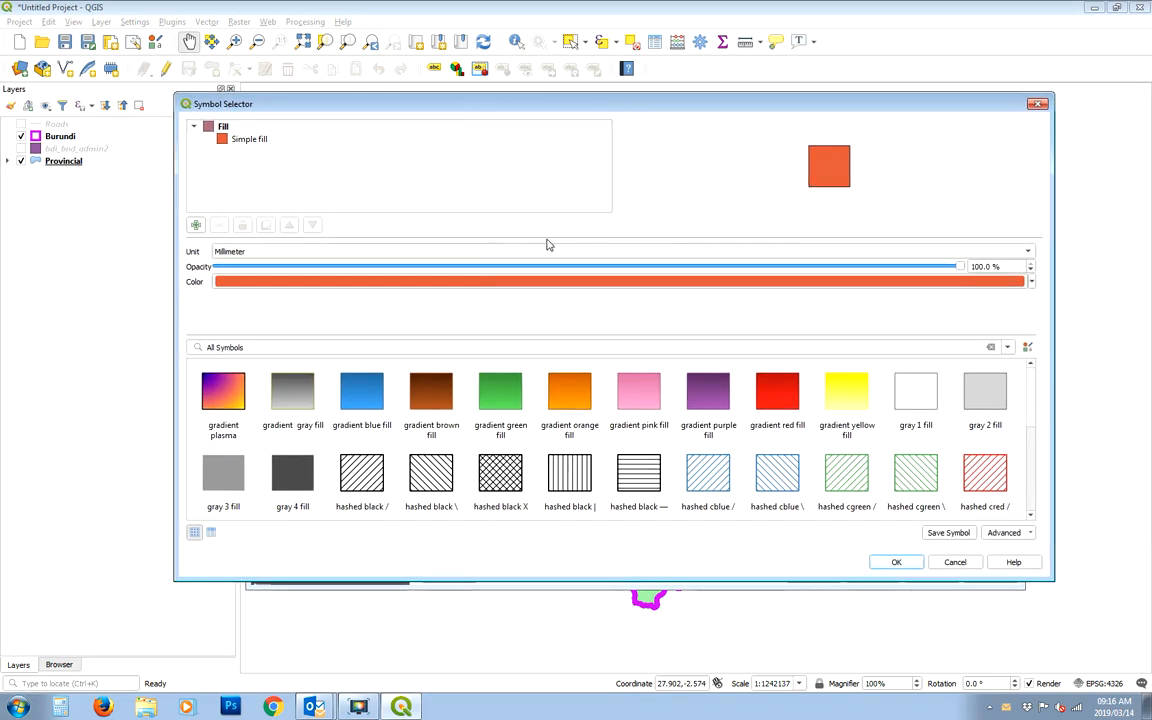
pyautogui.click(1038, 106)
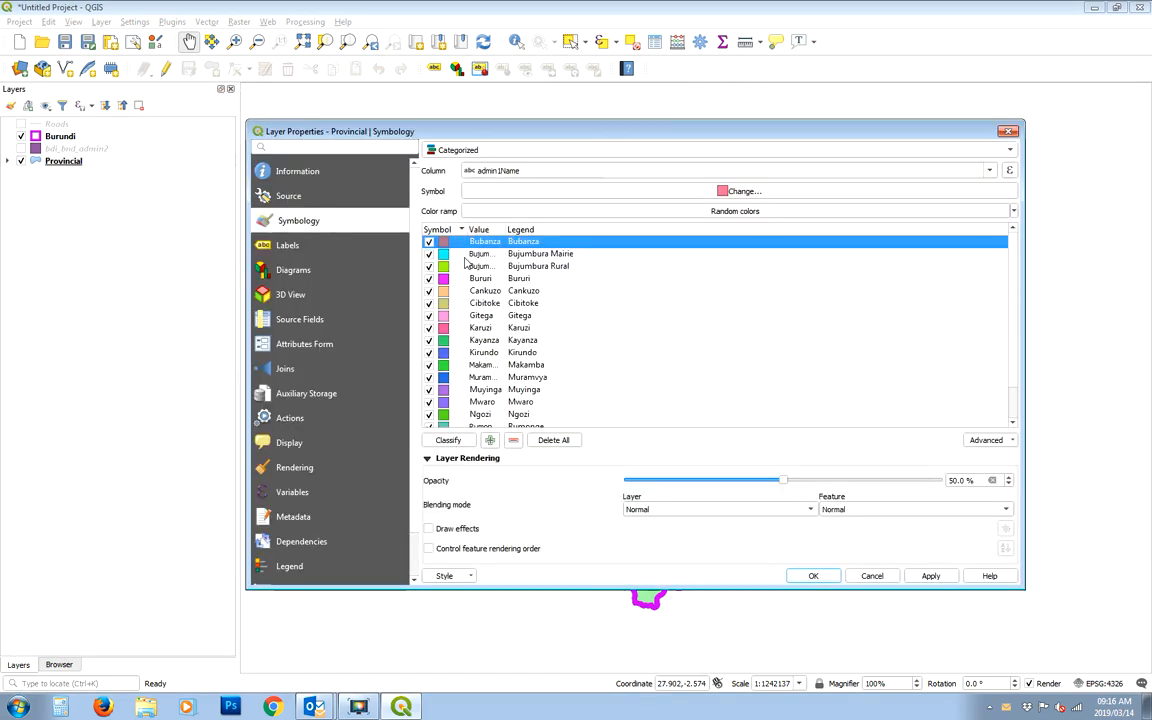
pyautogui.doubleClick(408, 264)
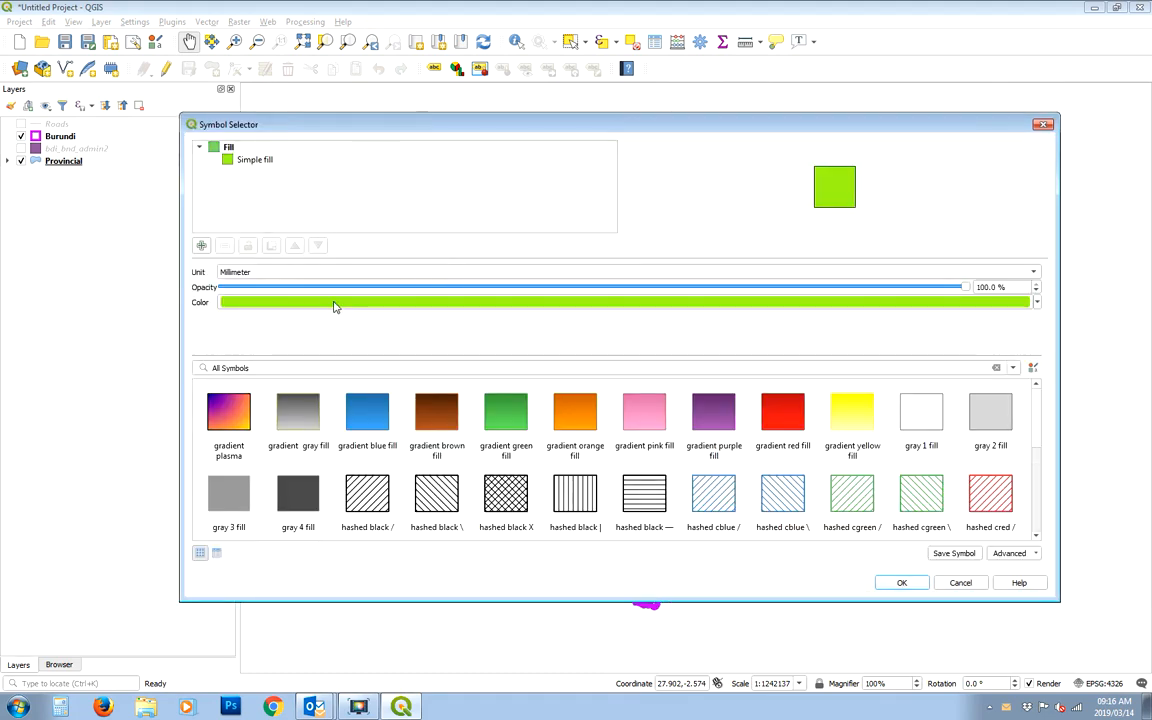
pyautogui.click(480, 301)
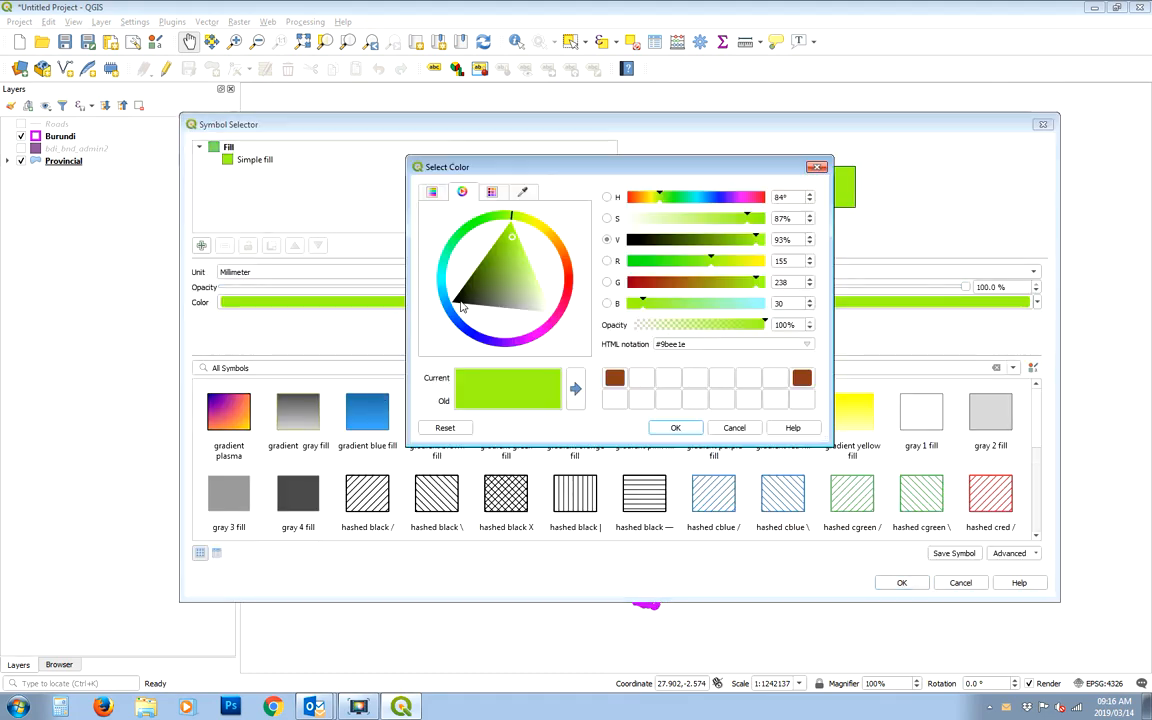
pyautogui.click(537, 326)
pyautogui.click(477, 289)
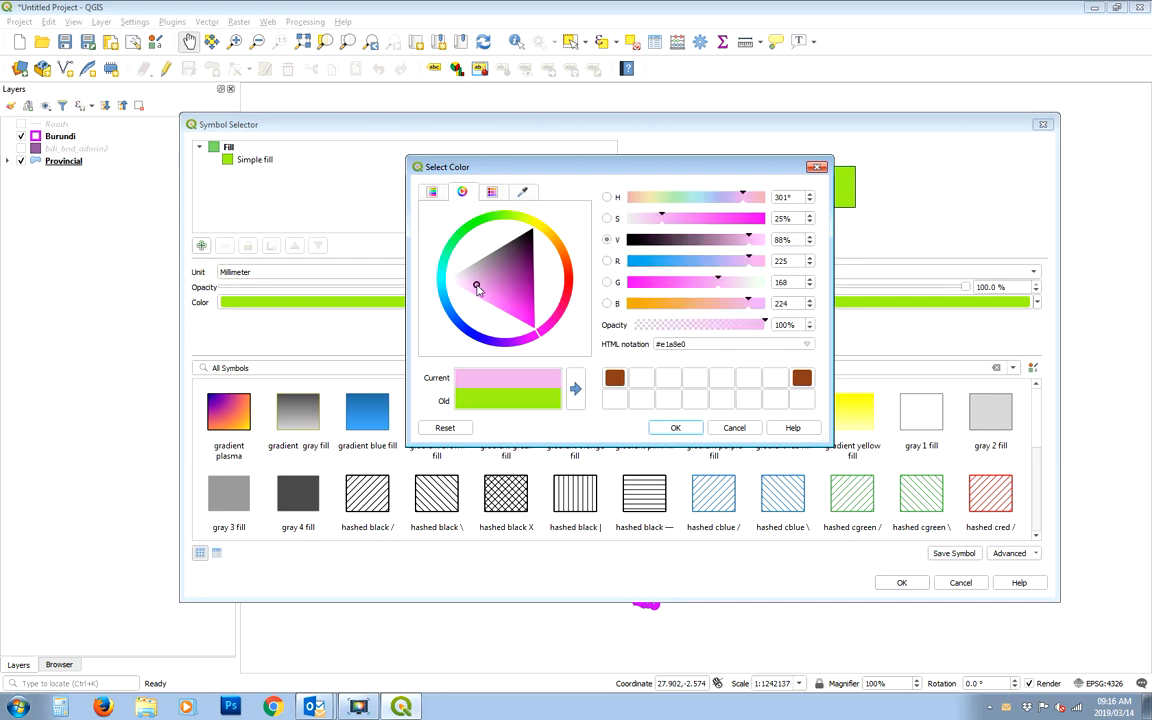
pyautogui.click(675, 428)
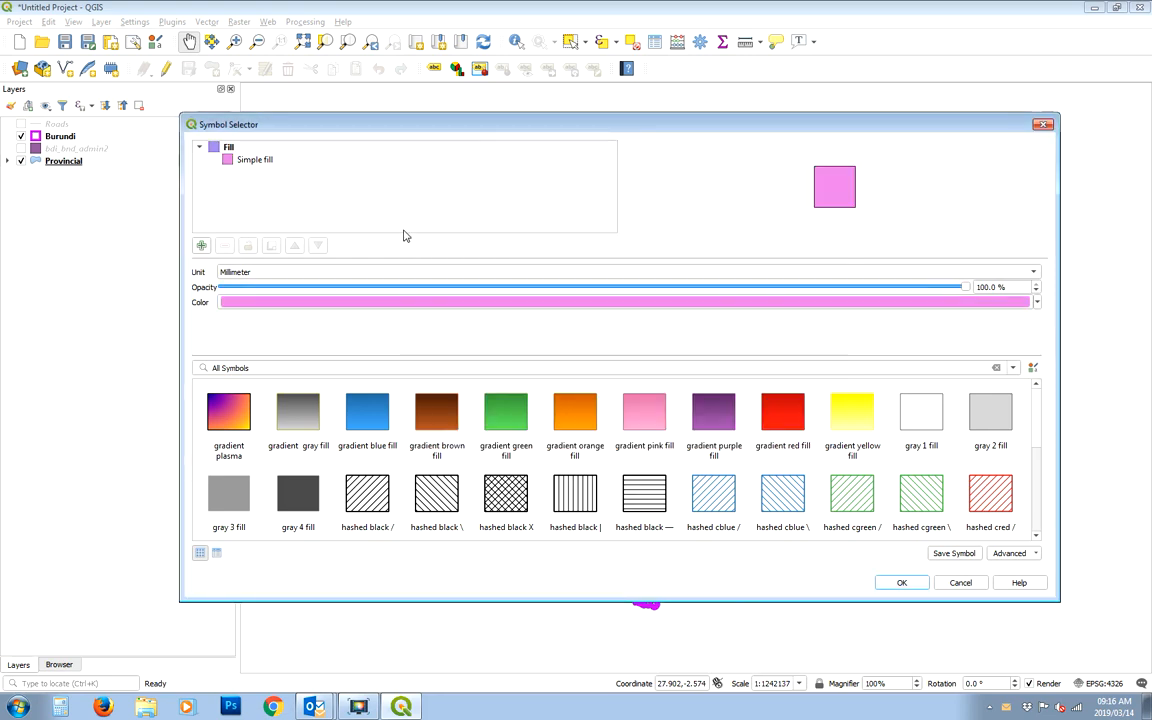
pyautogui.moveTo(655, 125); pyautogui.dragTo(607, 149)
pyautogui.click(853, 606)
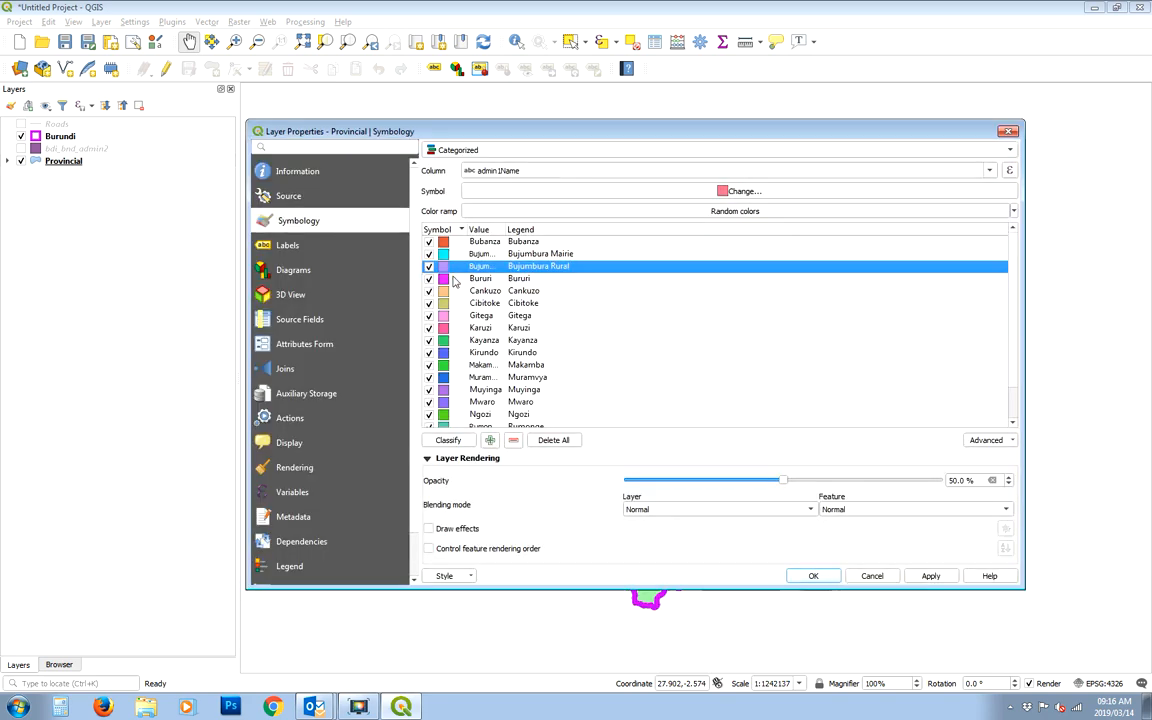
# Step: Shuffle the random colors of the Provincial categories and accept the symbology
pyautogui.click(652, 211)
pyautogui.click(652, 211)
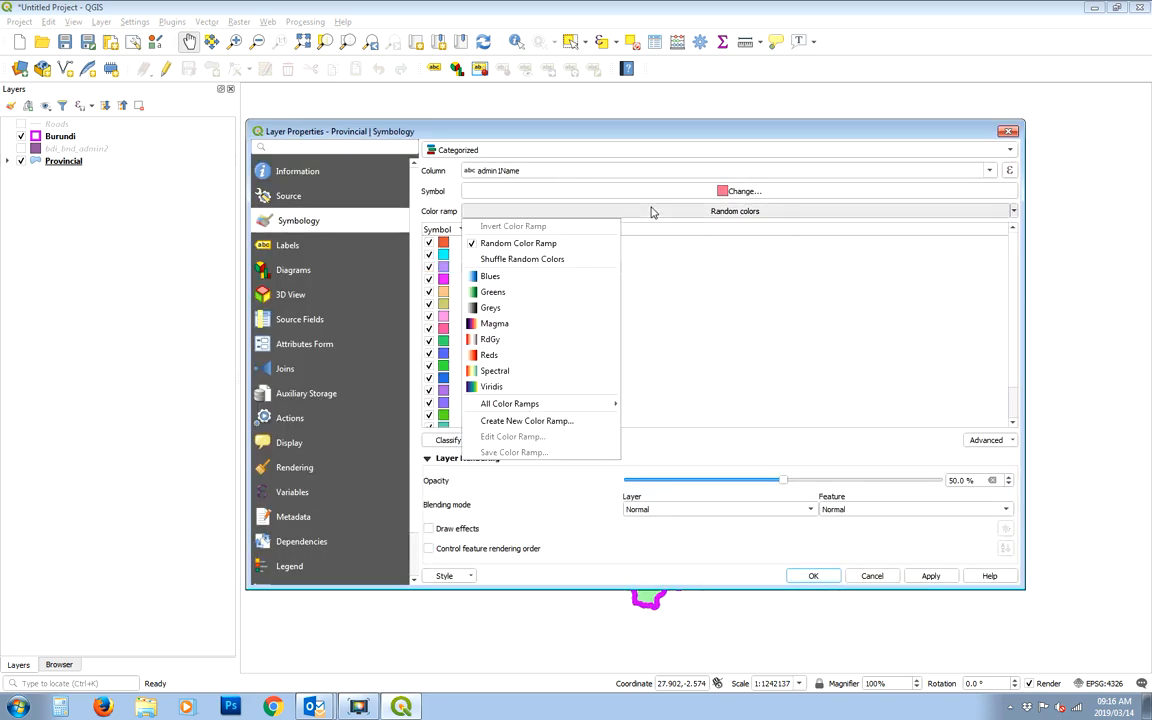
pyautogui.click(560, 259)
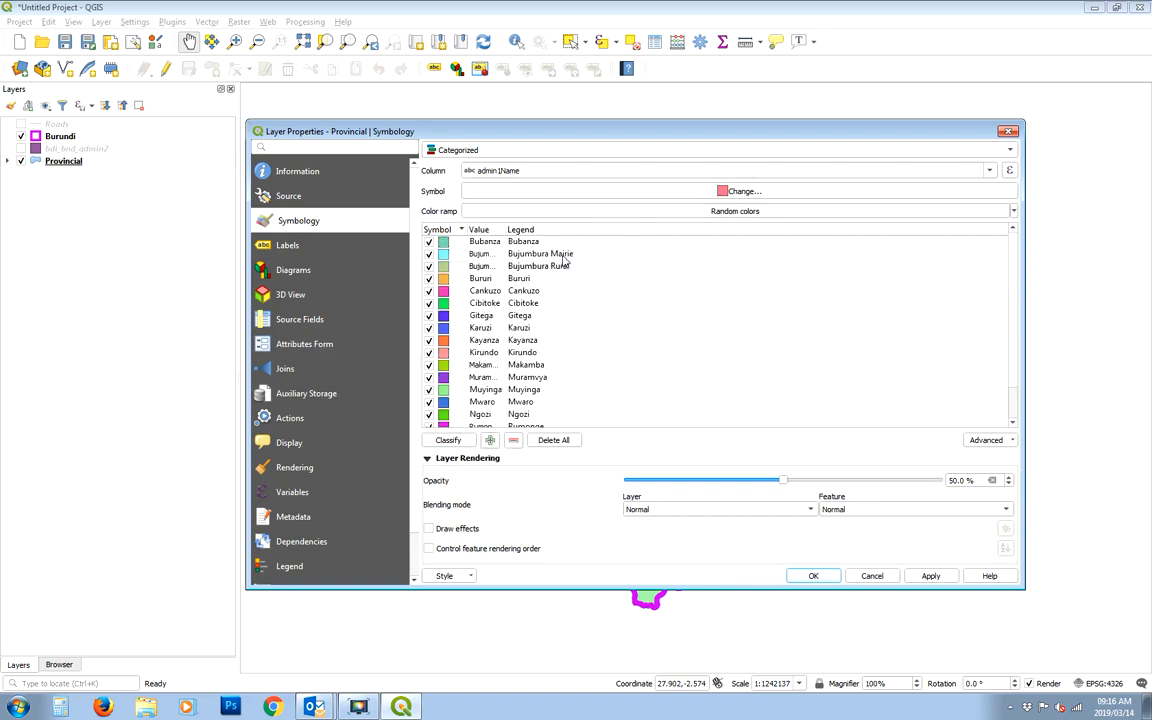
pyautogui.click(931, 576)
pyautogui.moveTo(742, 147); pyautogui.dragTo(713, 163)
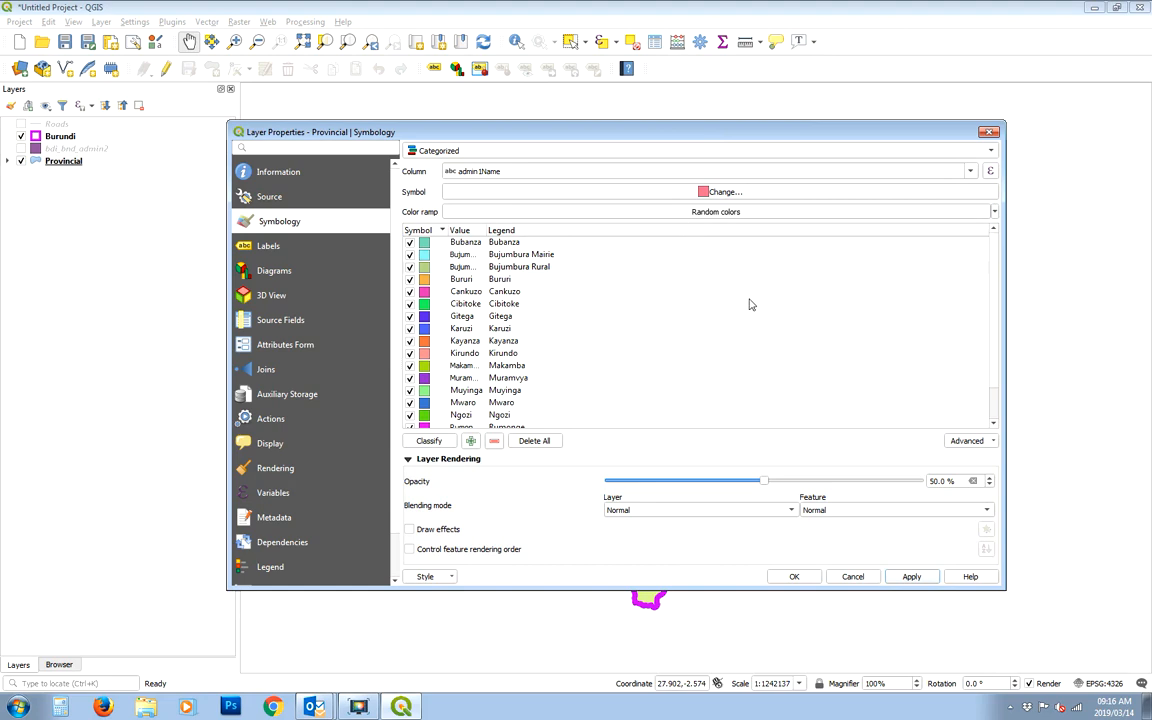
pyautogui.click(811, 580)
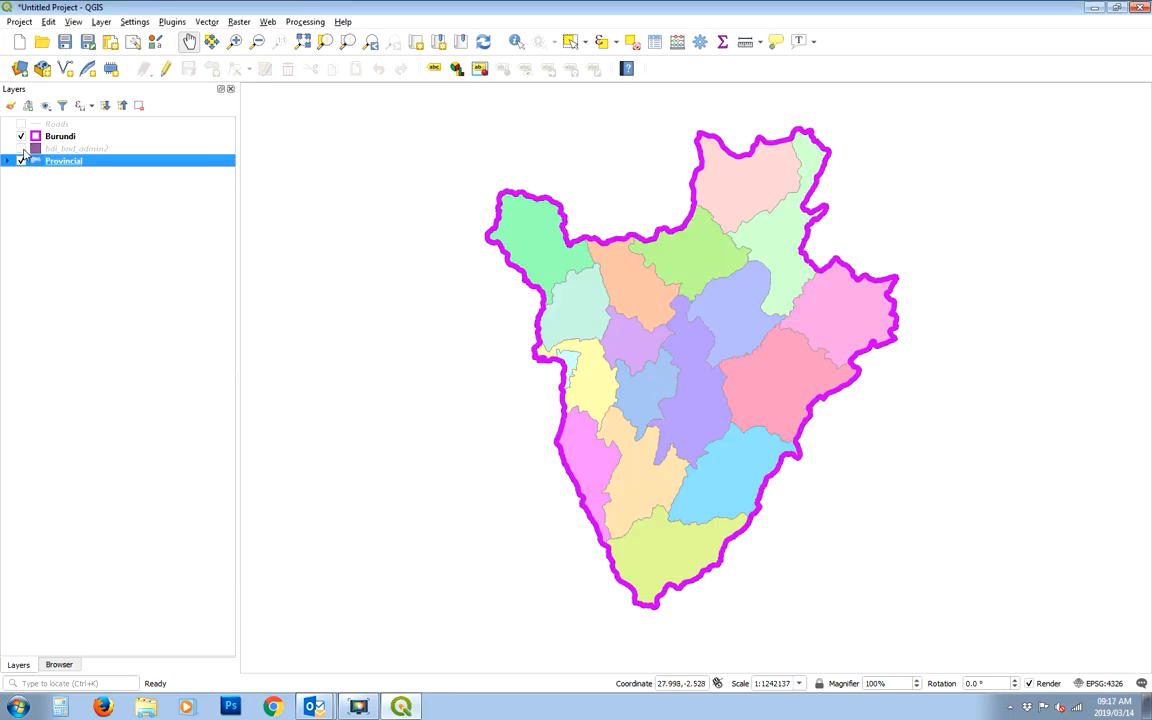
# Step: Make the bdi_bnd_admin2 layer visible and set its simple fill's fill style to No Brush
pyautogui.click(60, 150)
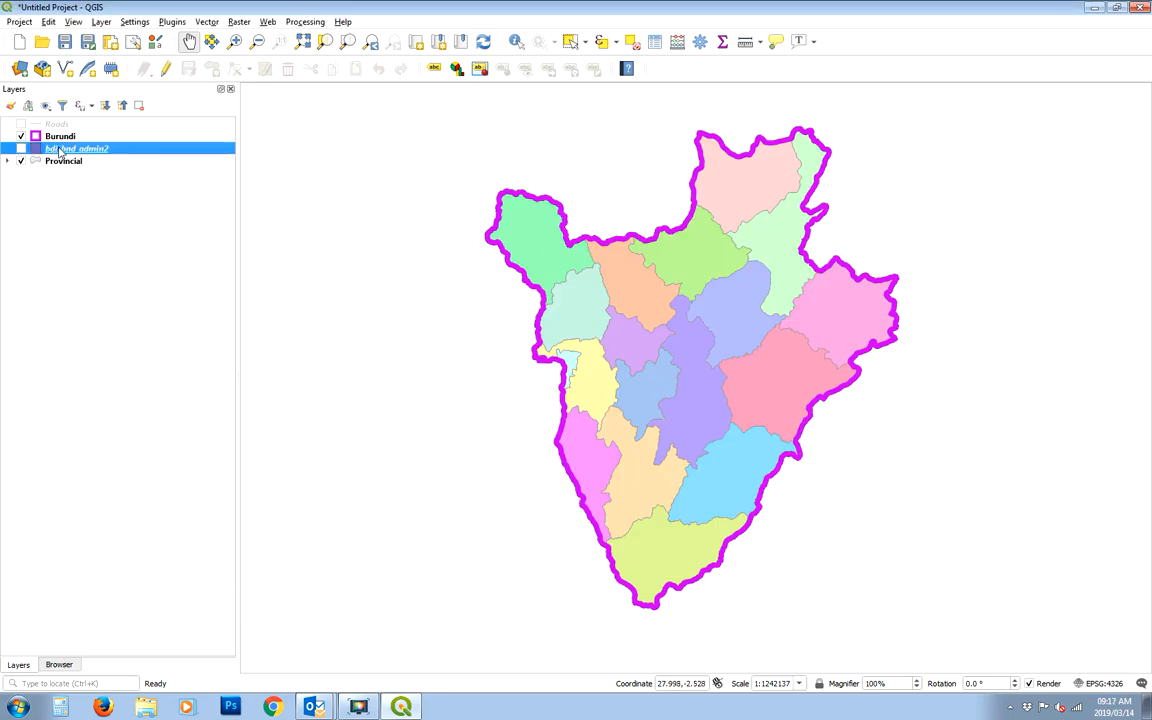
pyautogui.click(21, 149)
pyautogui.rightClick(78, 152)
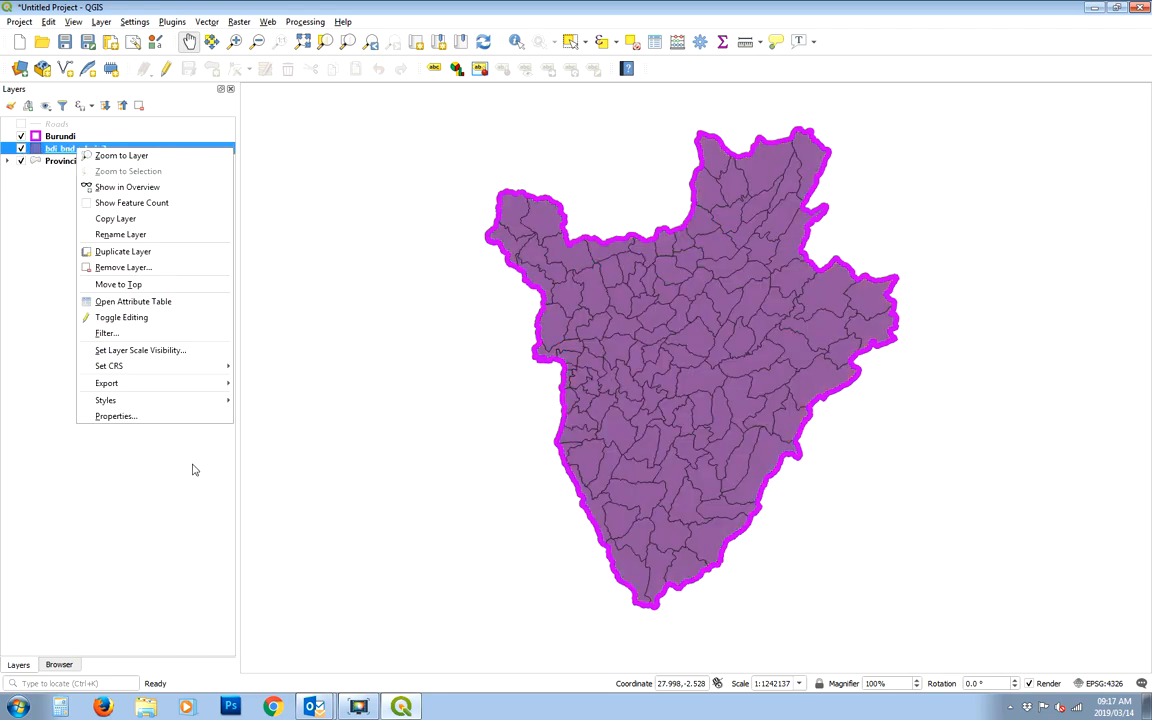
pyautogui.click(132, 417)
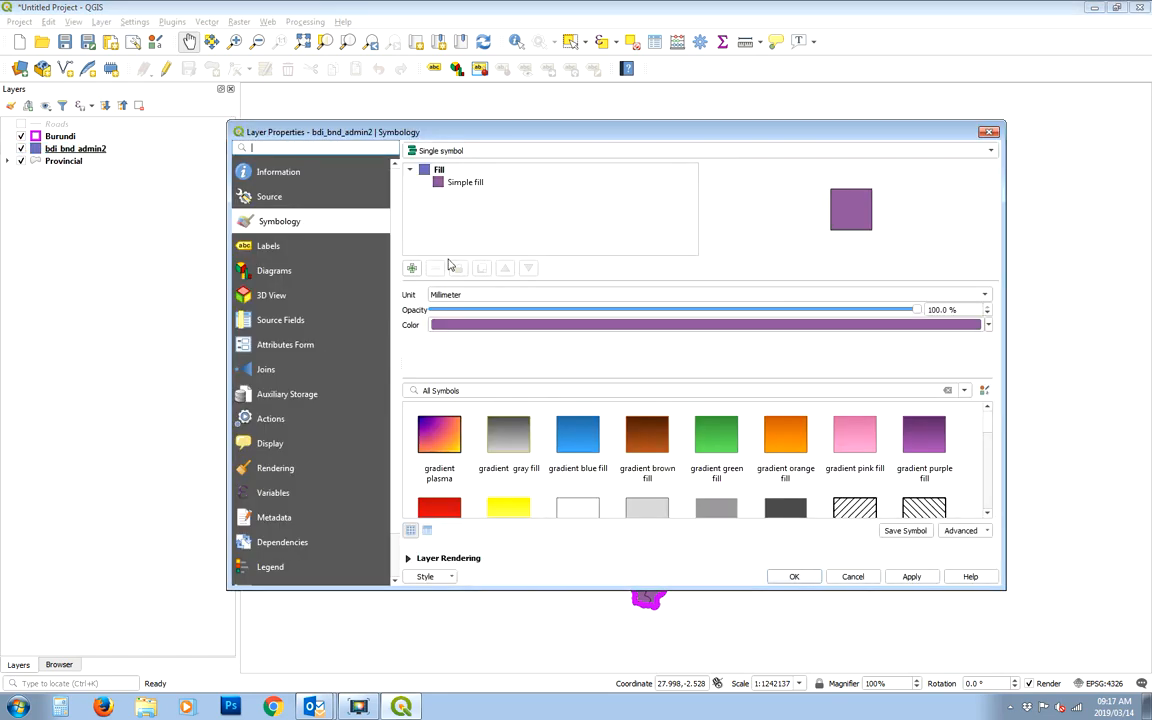
pyautogui.click(465, 182)
pyautogui.click(510, 342)
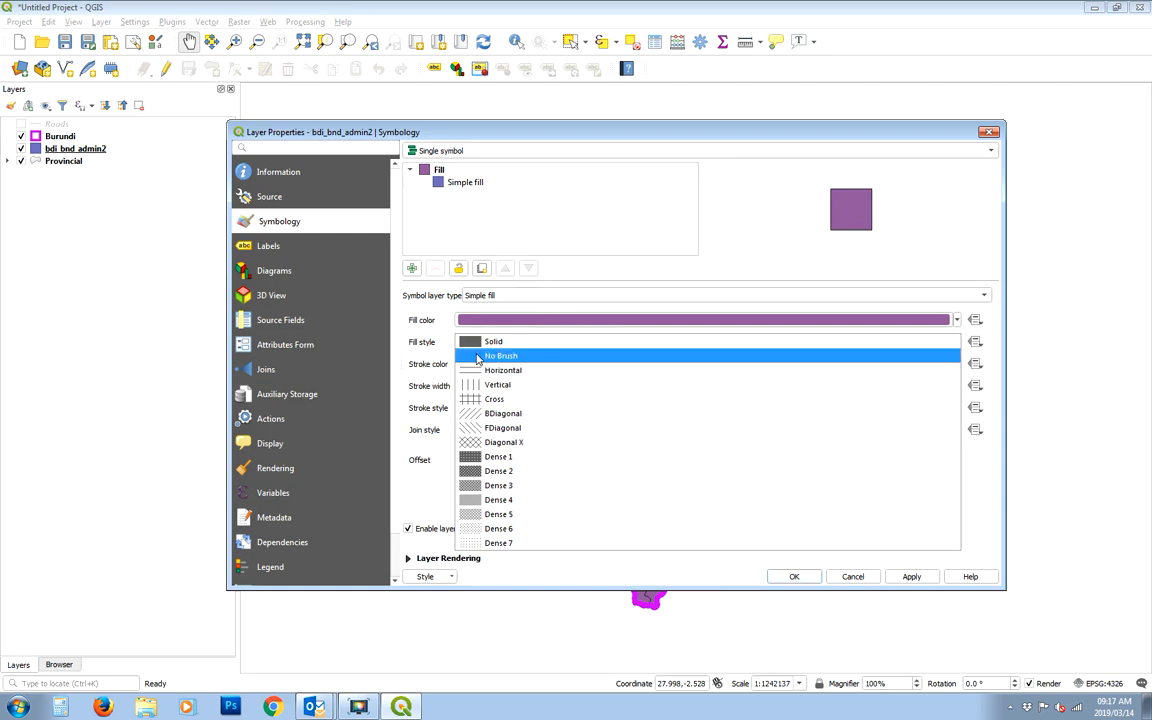
pyautogui.click(533, 356)
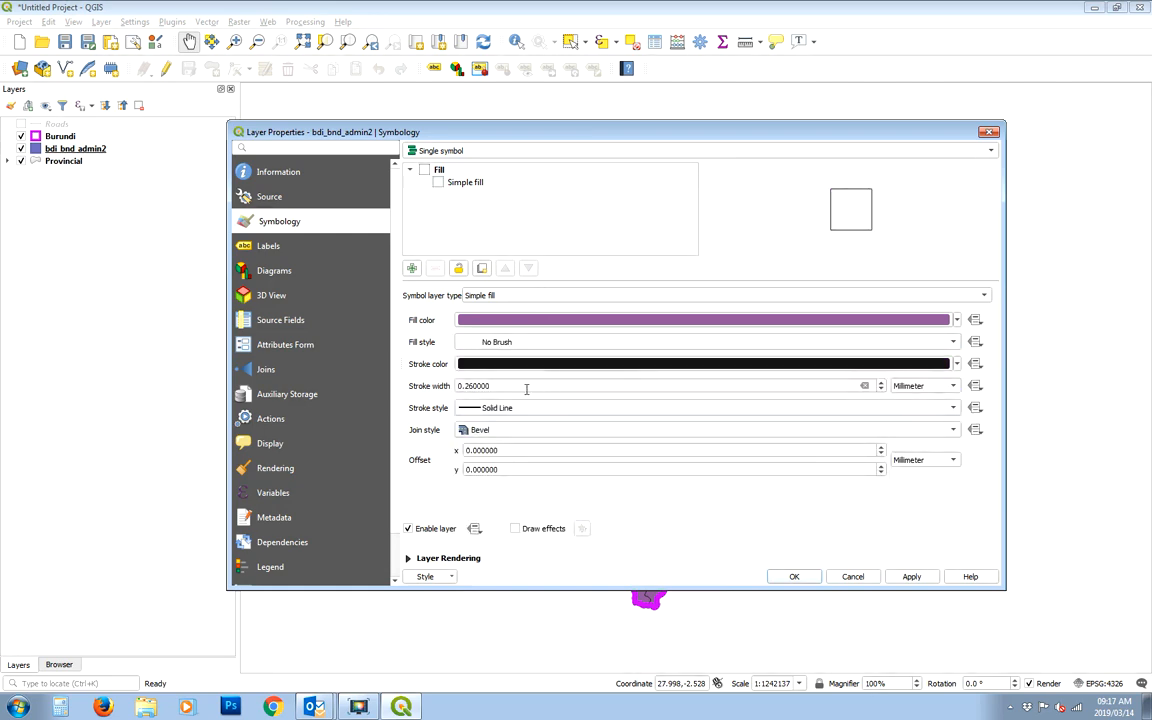
# Step: Set the bdi_bnd_admin2 stroke width to 0.5 mm and try the HTML notation ffffff for its stroke color
pyautogui.moveTo(527, 388); pyautogui.dragTo(366, 389)
pyautogui.write('0.5')
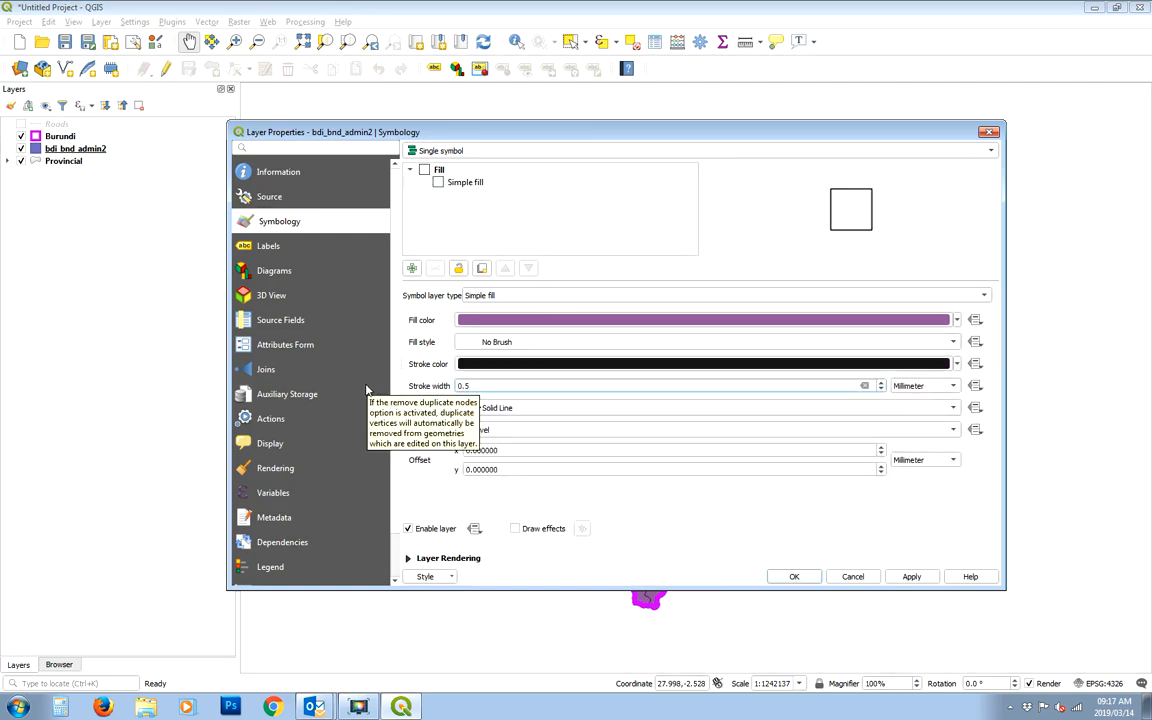
pyautogui.click(490, 363)
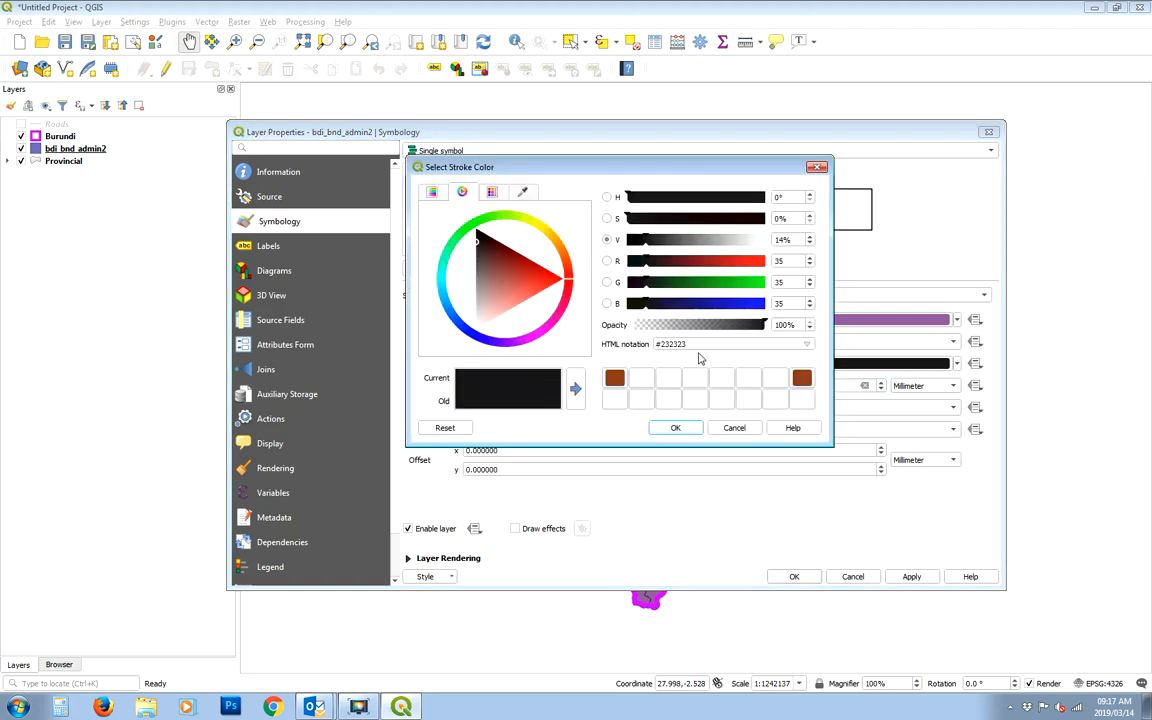
pyautogui.moveTo(700, 344); pyautogui.dragTo(597, 355)
pyautogui.write('ffffff')
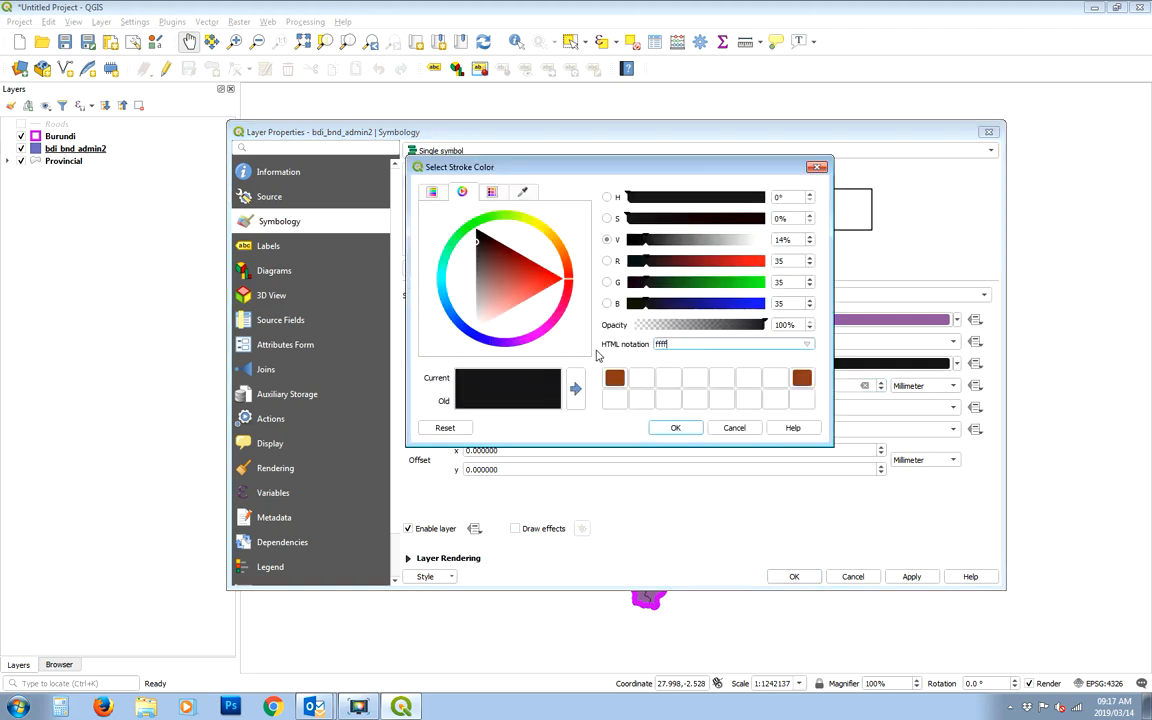
pyautogui.click(676, 428)
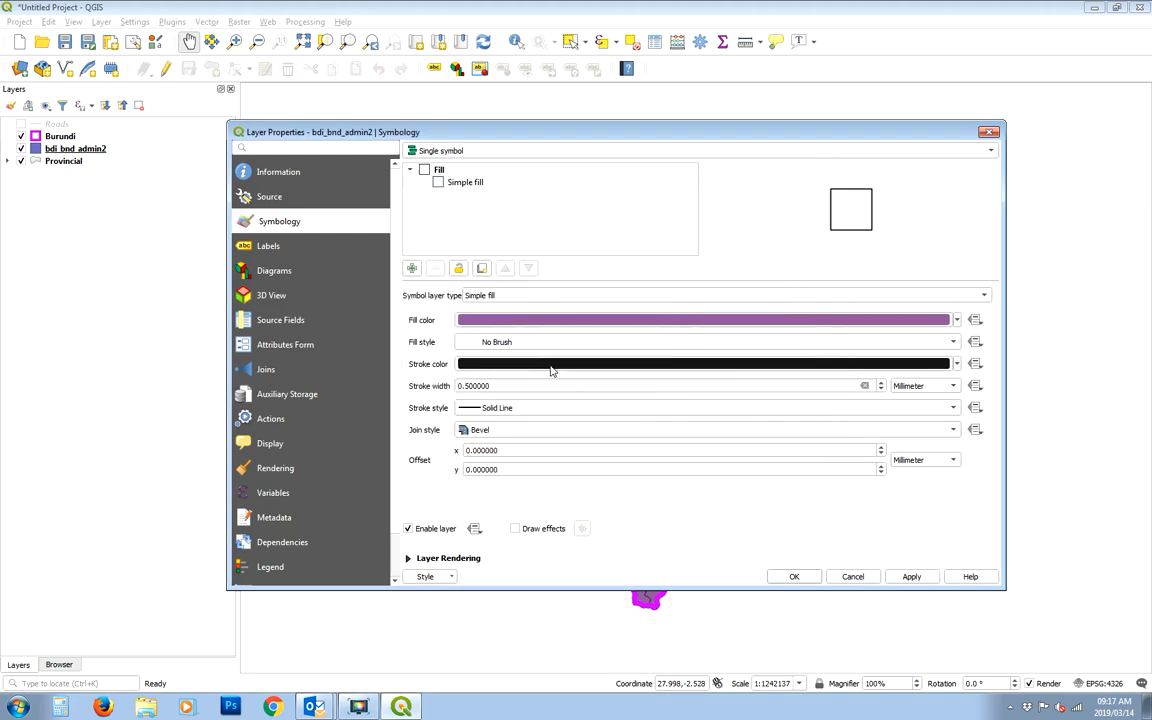
# Step: Set the bdi_bnd_admin2 stroke color to white (#ffffff) and accept the symbology
pyautogui.click(512, 364)
pyautogui.moveTo(697, 345); pyautogui.dragTo(603, 348)
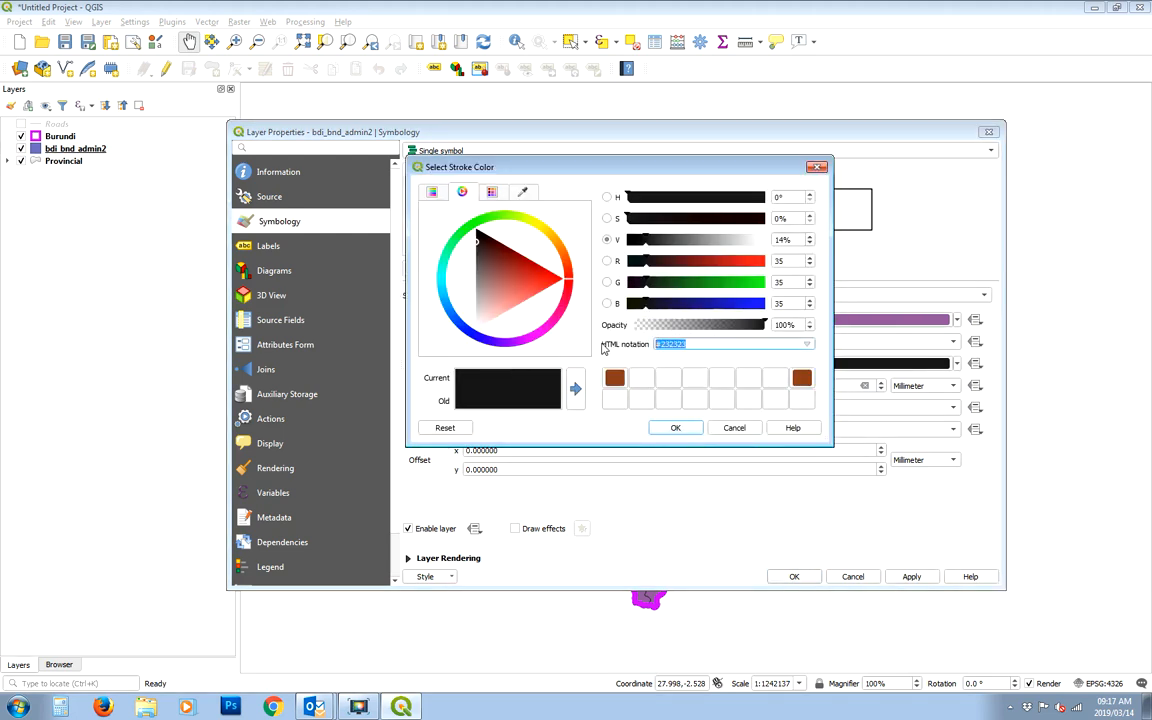
pyautogui.write('#ffffff')
pyautogui.click(676, 428)
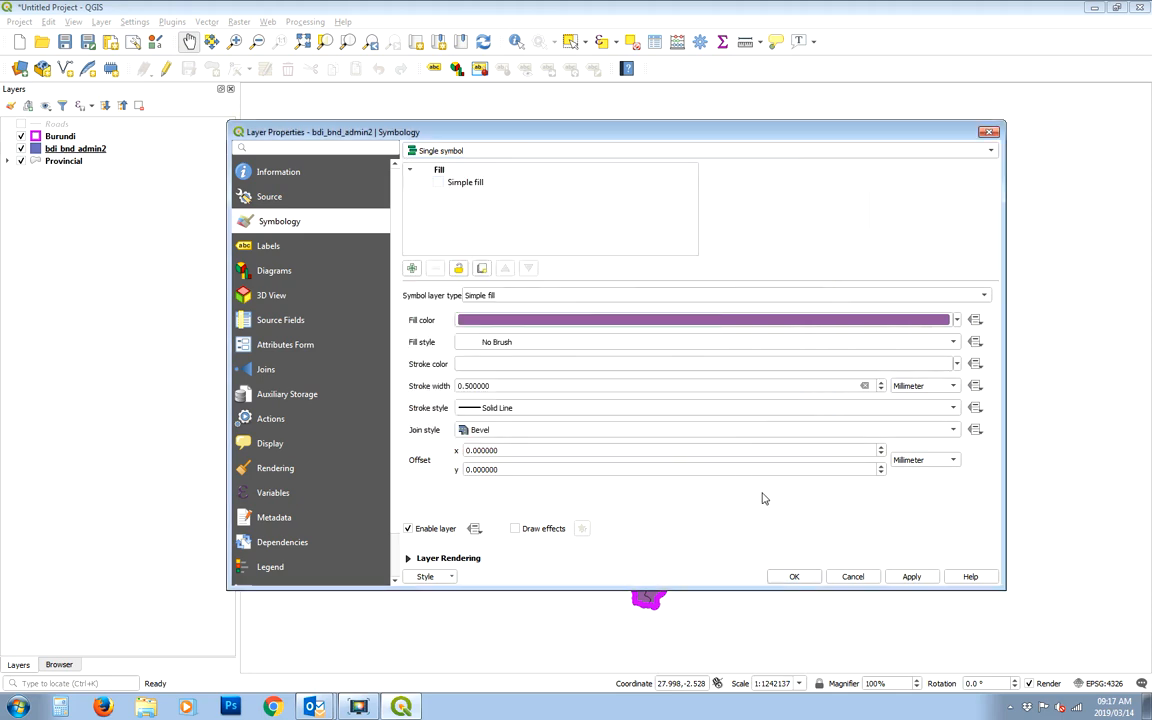
pyautogui.click(792, 577)
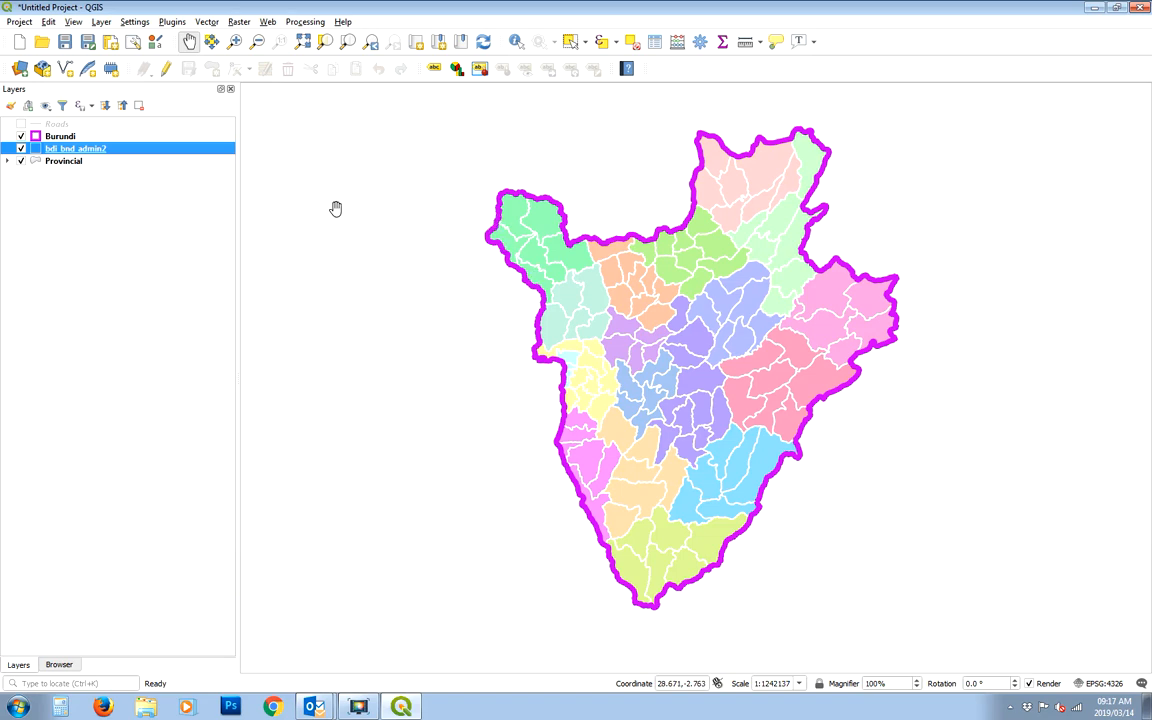
# Step: Set the bdi_bnd_admin2 simple fill's stroke width to 0.26 mm and apply the symbology
pyautogui.rightClick(92, 147)
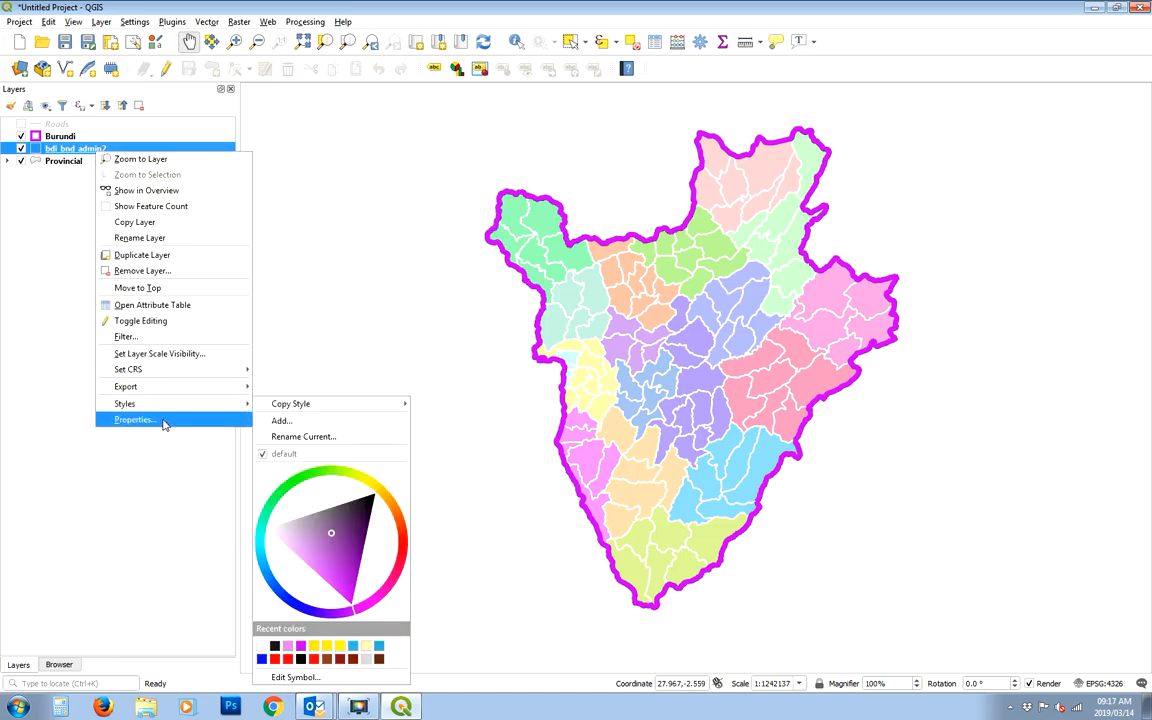
pyautogui.click(210, 422)
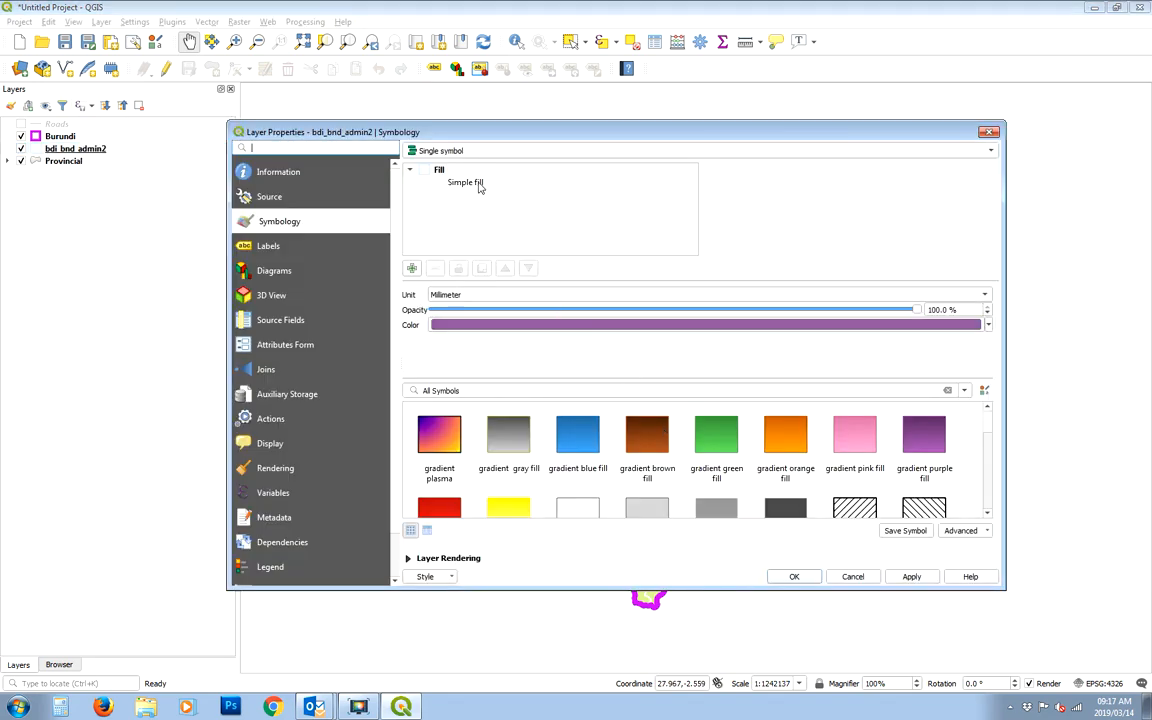
pyautogui.click(440, 181)
pyautogui.moveTo(524, 386); pyautogui.dragTo(346, 393)
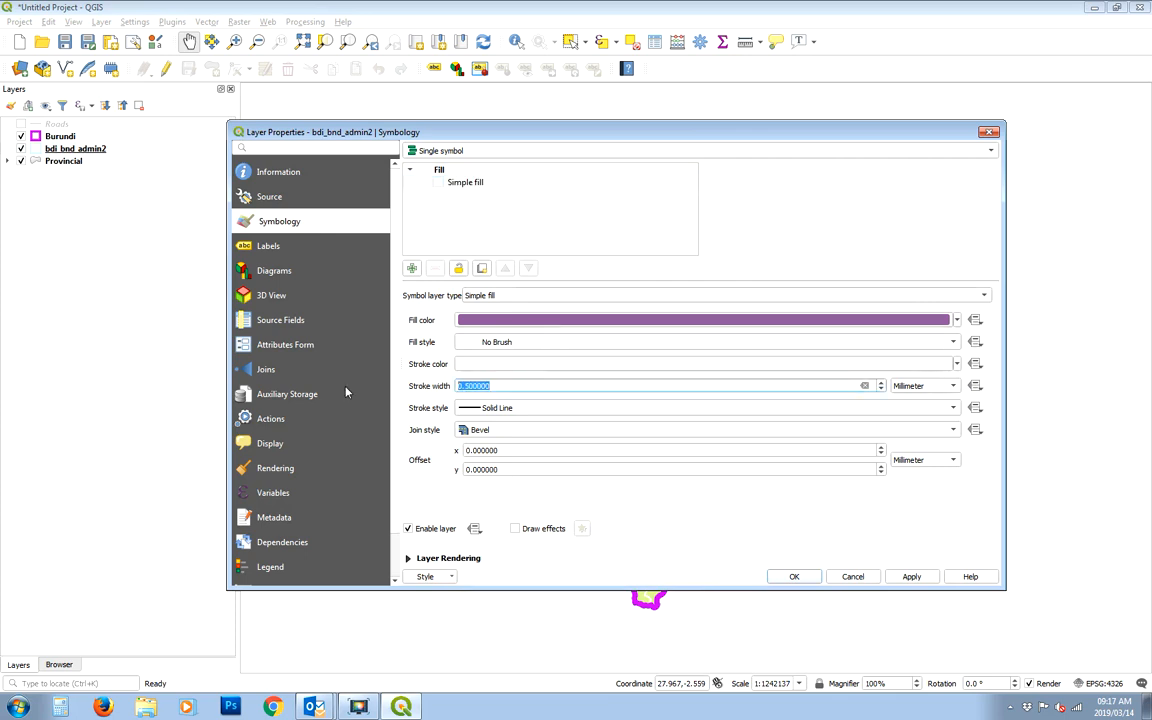
pyautogui.write('0.26')
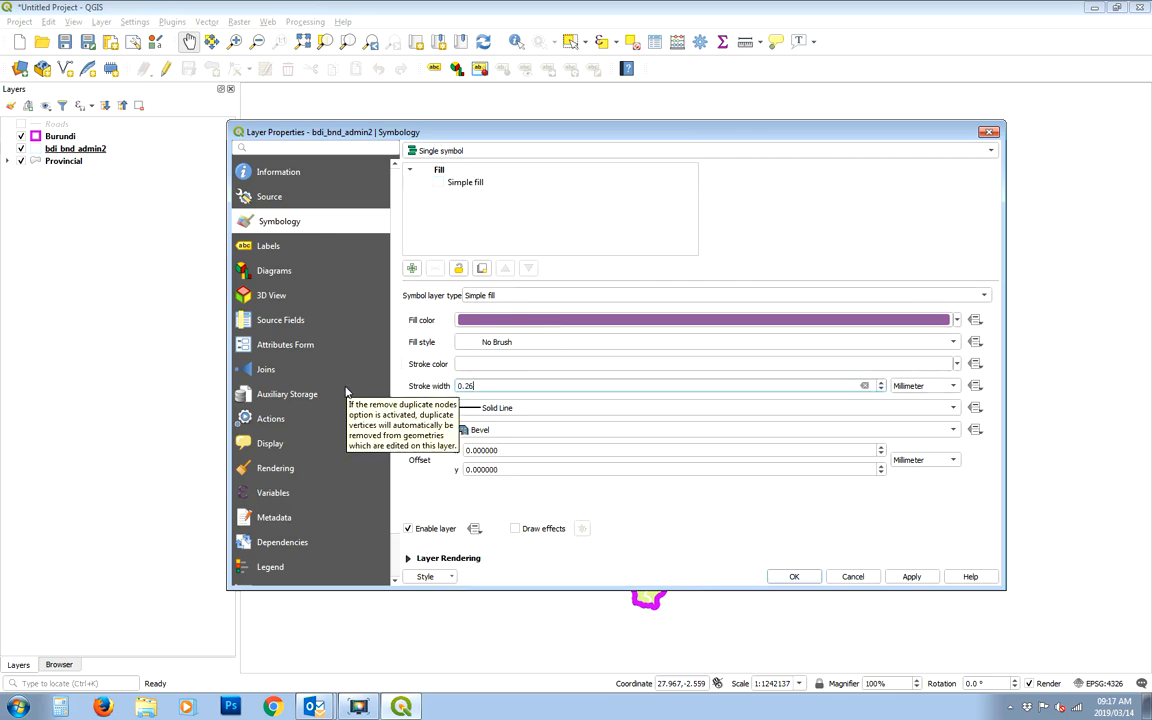
pyautogui.click(914, 579)
pyautogui.click(786, 578)
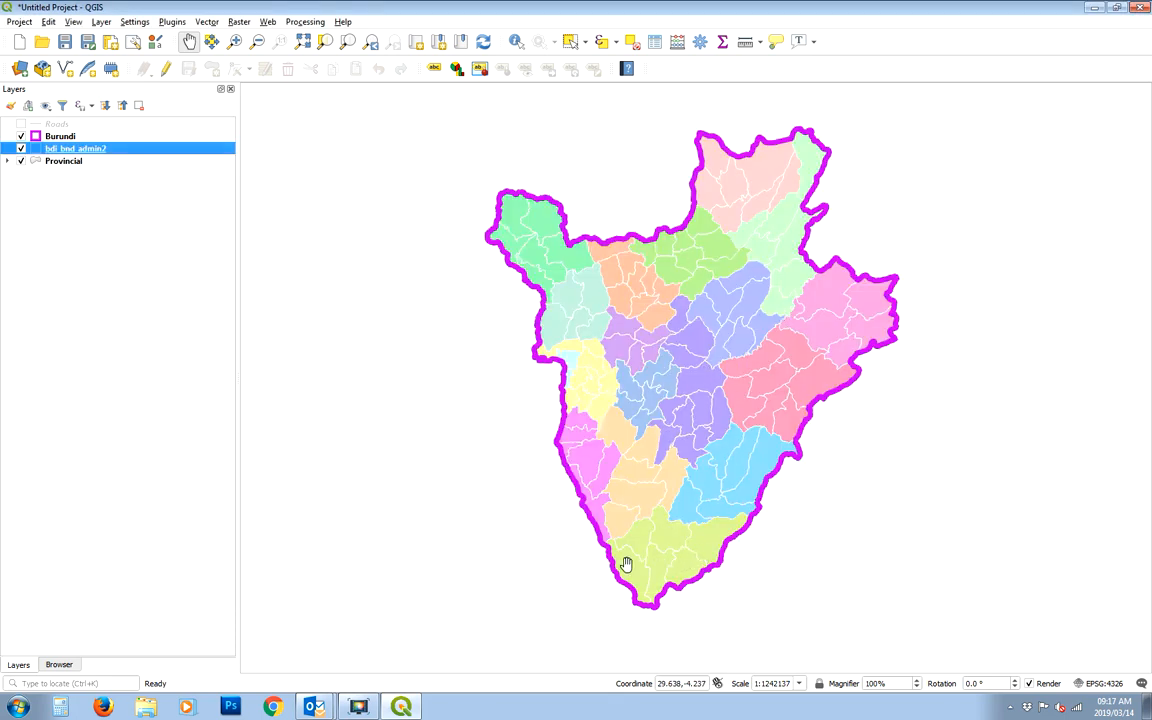
# Step: Label the Provincial layer with single labels taken from the admin1Name field
pyautogui.click(105, 162)
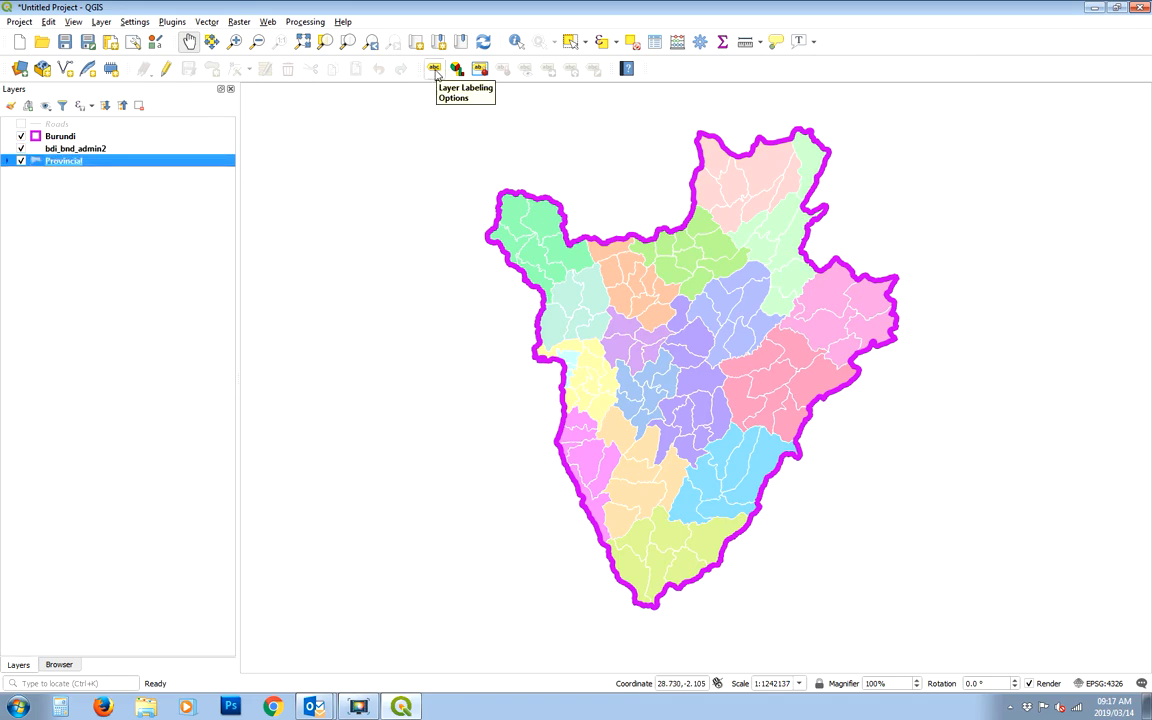
pyautogui.click(435, 71)
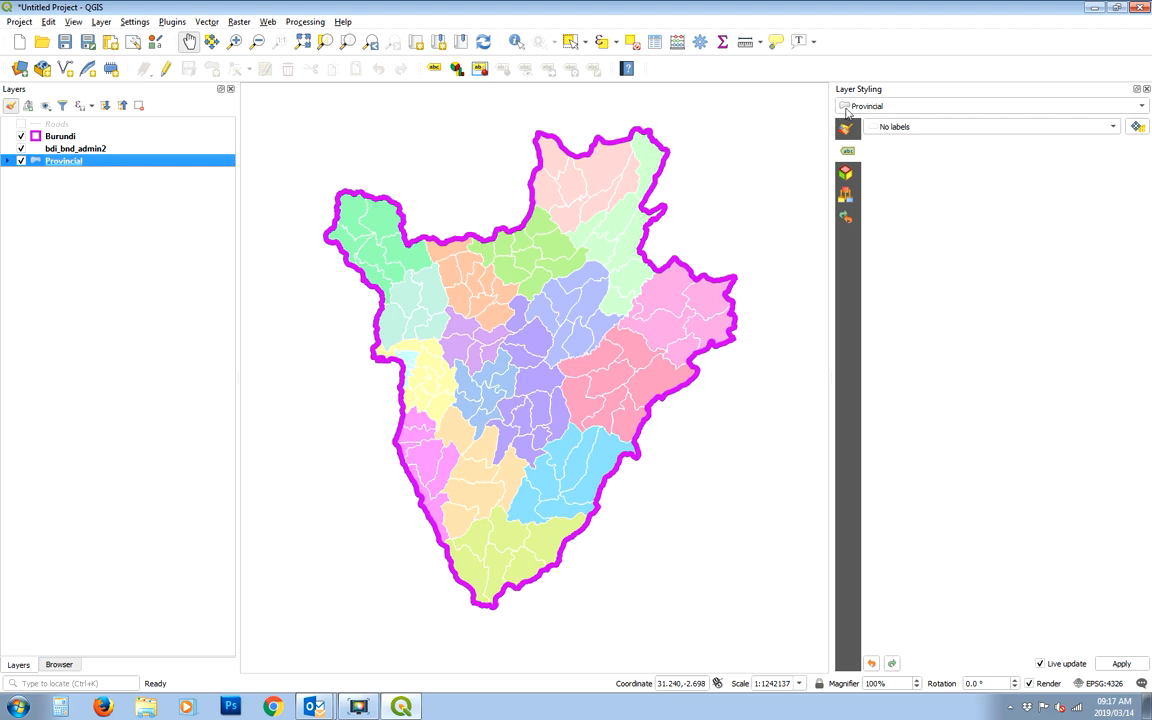
pyautogui.click(980, 106)
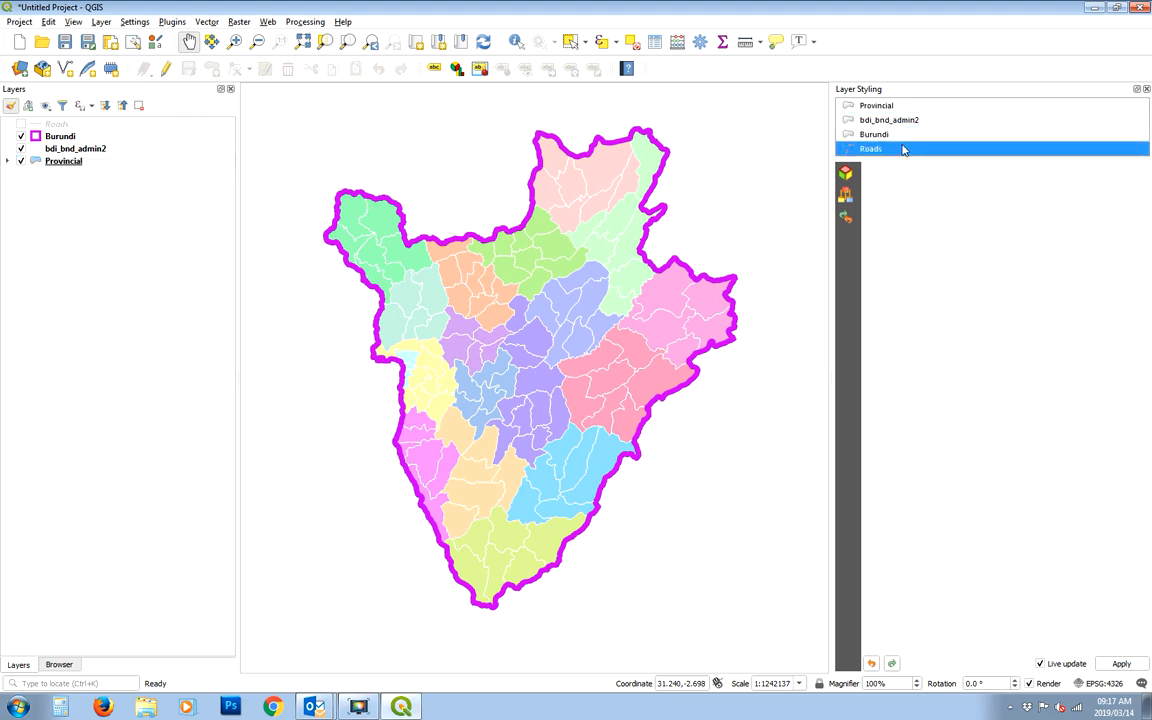
pyautogui.click(899, 106)
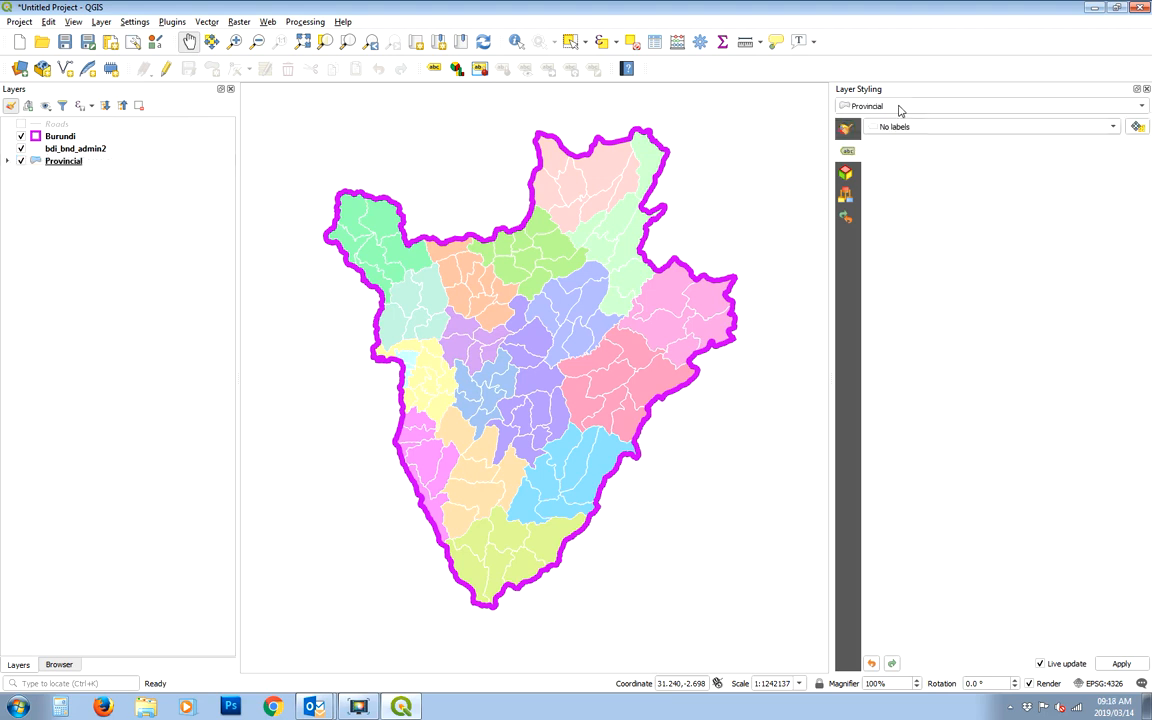
pyautogui.click(1110, 130)
pyautogui.click(1110, 140)
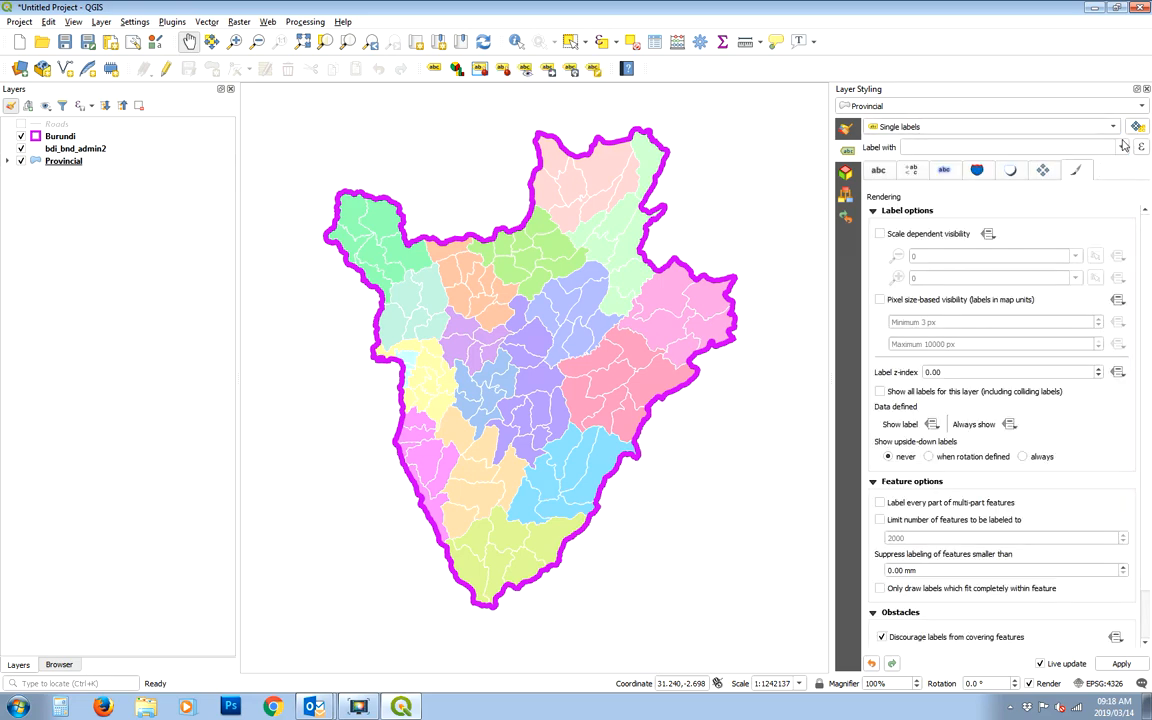
pyautogui.click(1122, 148)
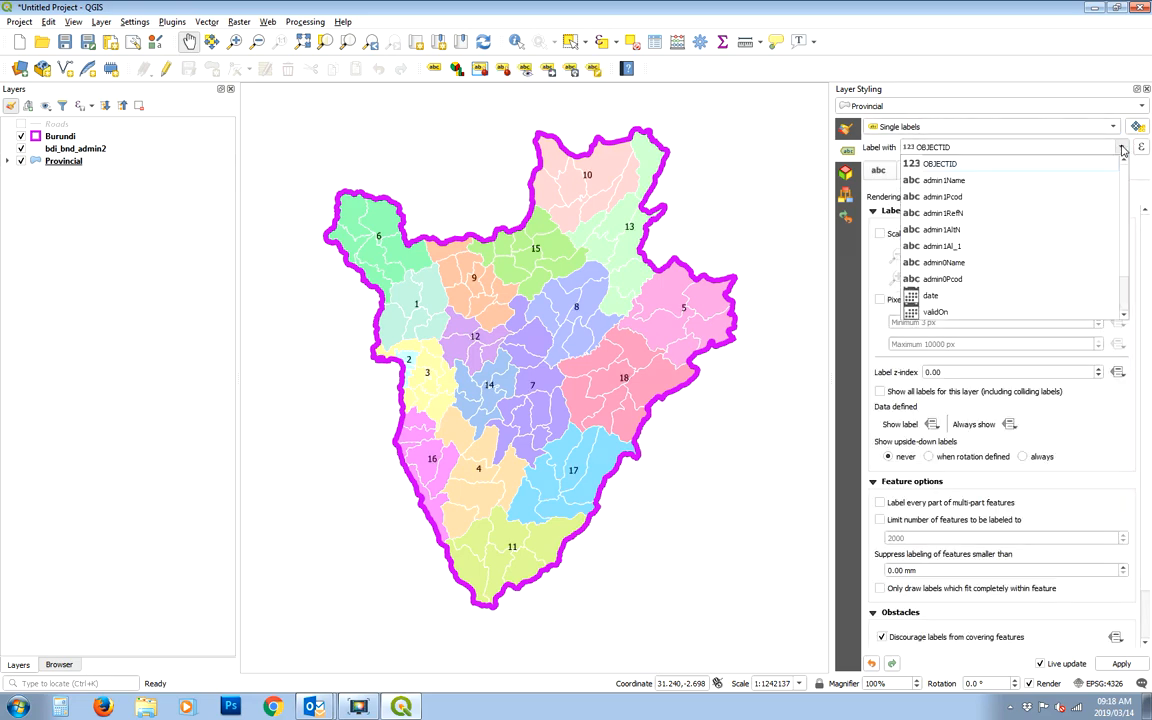
pyautogui.click(973, 181)
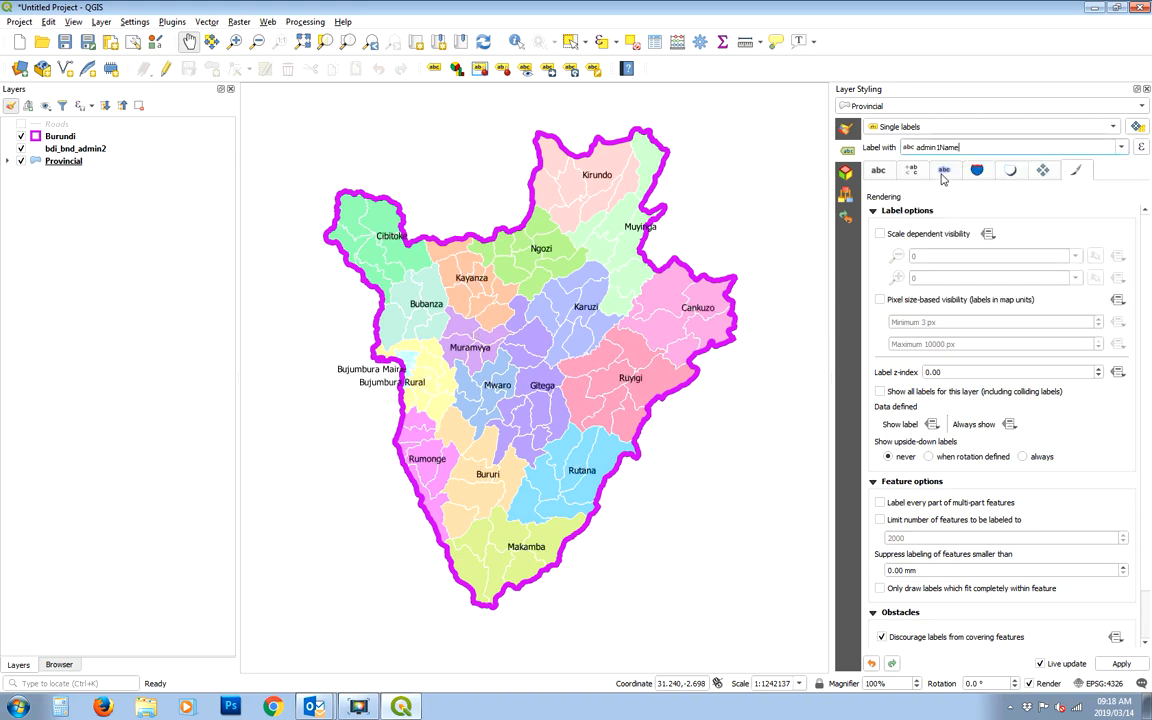
# Step: Draw a text buffer around the Provincial labels and close the layer styling options
pyautogui.click(943, 172)
pyautogui.click(873, 214)
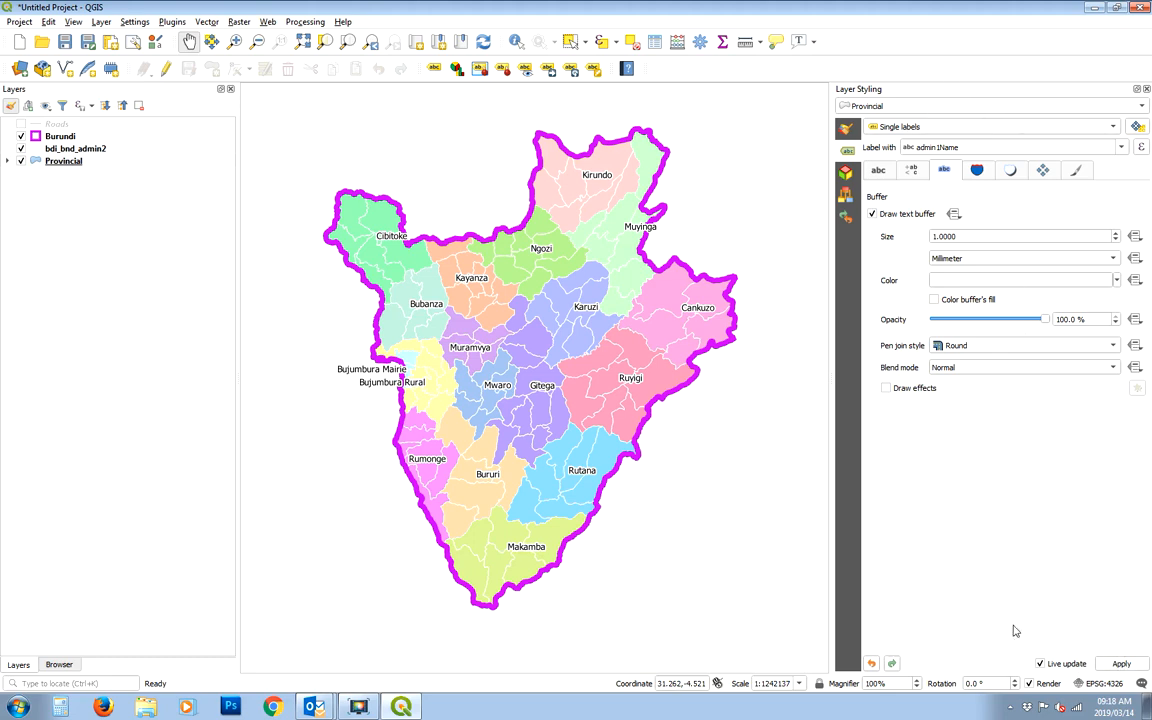
pyautogui.click(1146, 89)
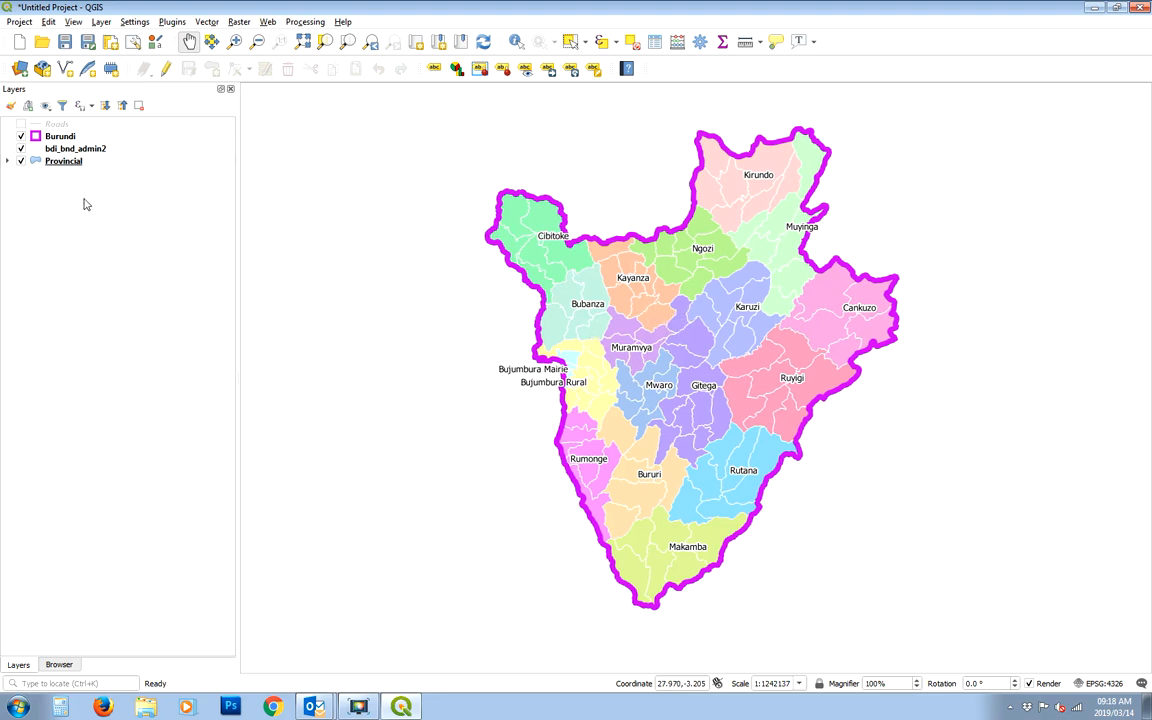
# Step: Add the shapefiles gis_osm_water_a_free_1.shp and gis_osm_waterways_free_1.shp from the OSM folder as vector layers
pyautogui.click(19, 68)
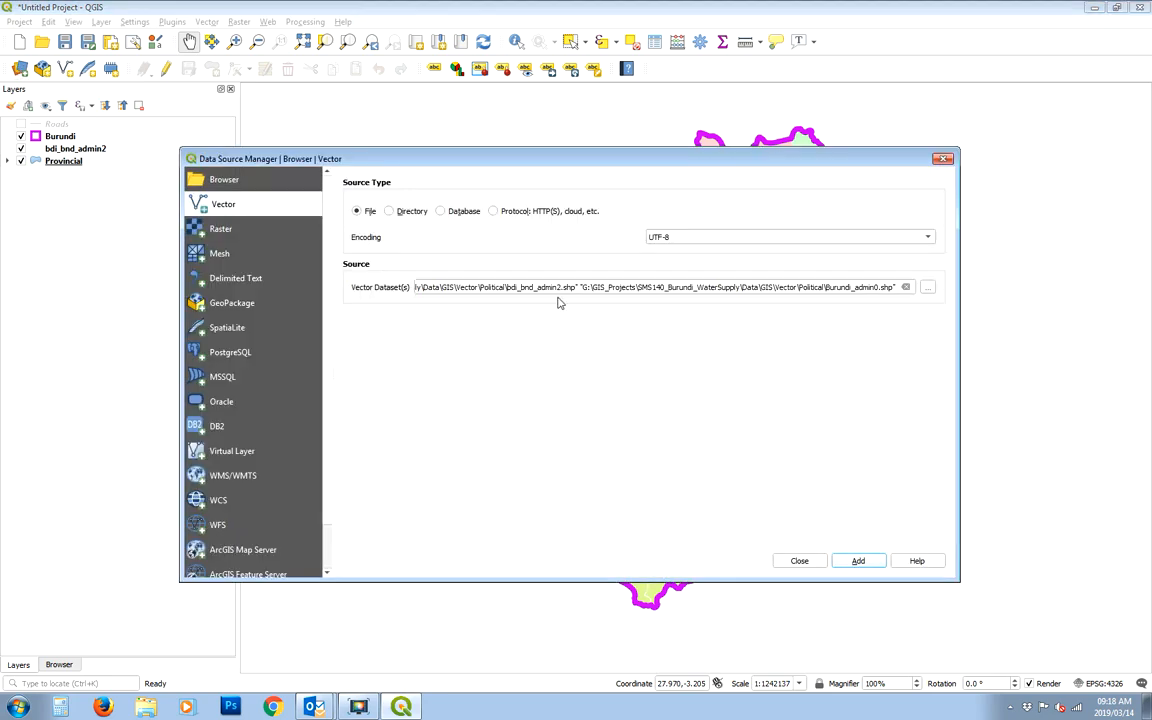
pyautogui.click(928, 289)
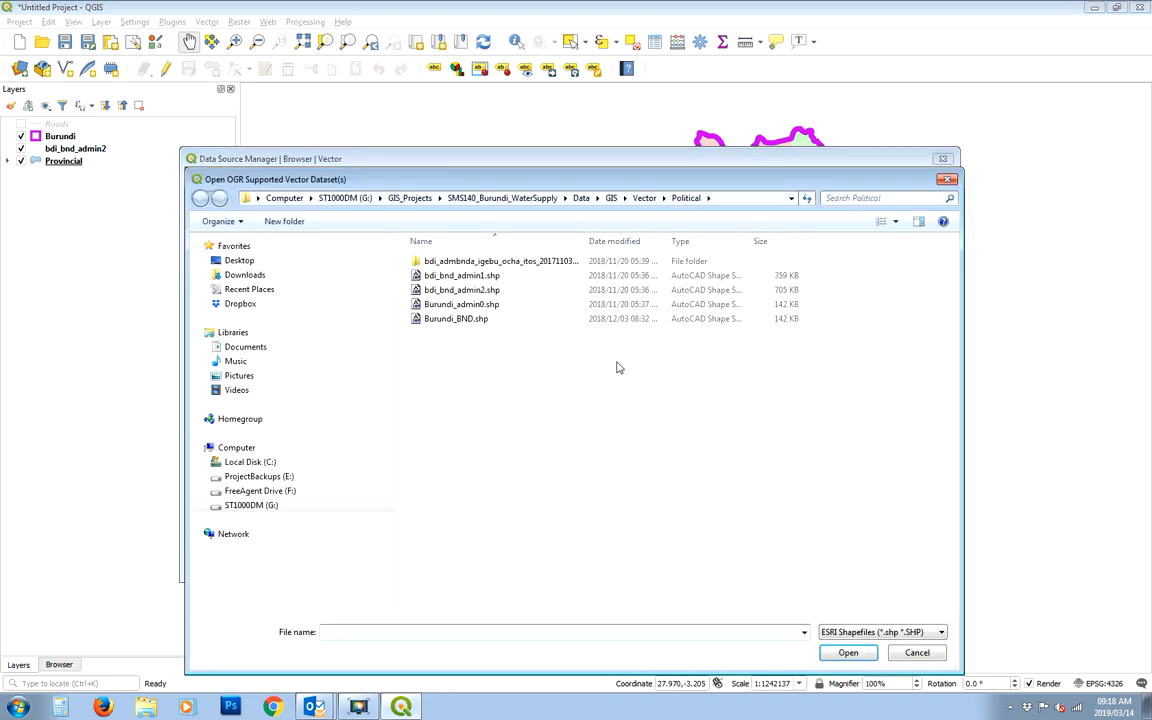
pyautogui.click(644, 198)
pyautogui.doubleClick(435, 290)
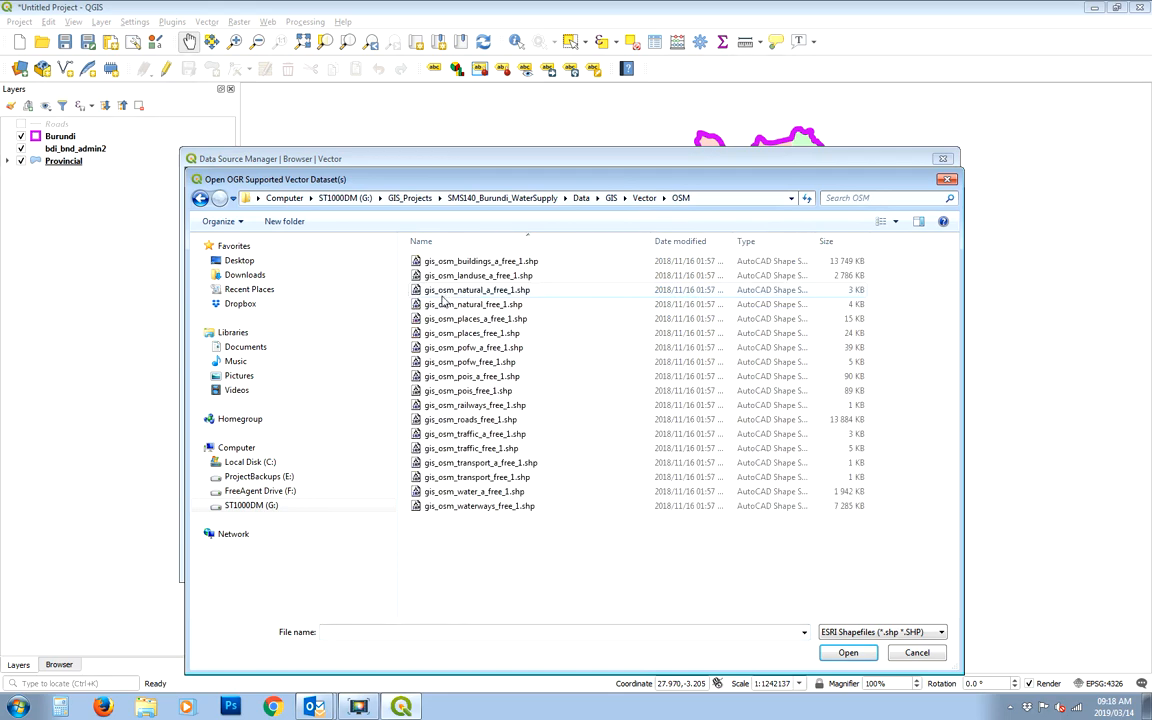
pyautogui.click(507, 494)
pyautogui.keyDown('shift'); pyautogui.click(503, 506); pyautogui.keyUp('shift')
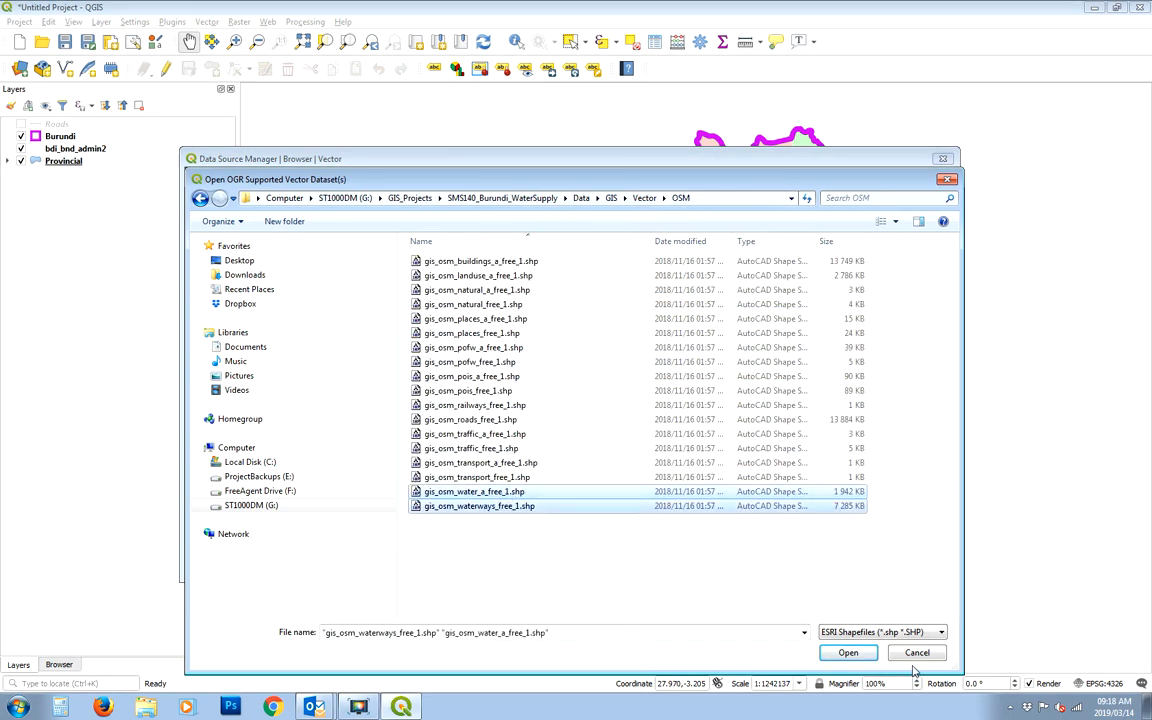
pyautogui.click(852, 655)
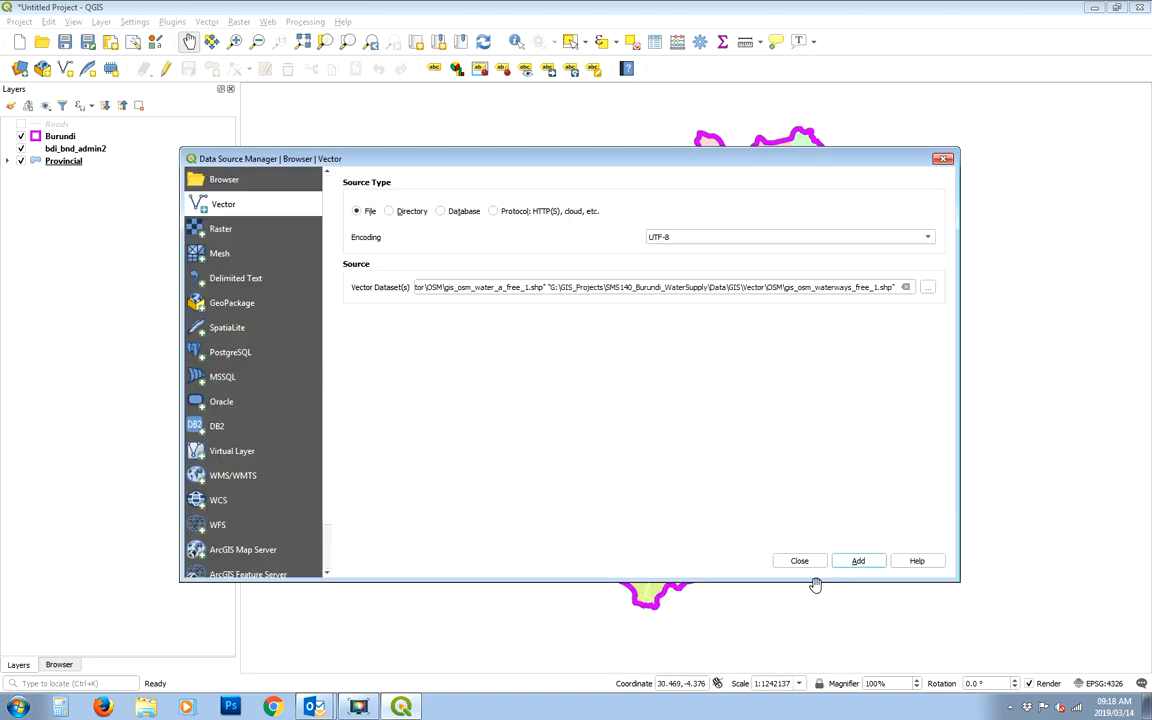
pyautogui.click(856, 560)
pyautogui.click(810, 564)
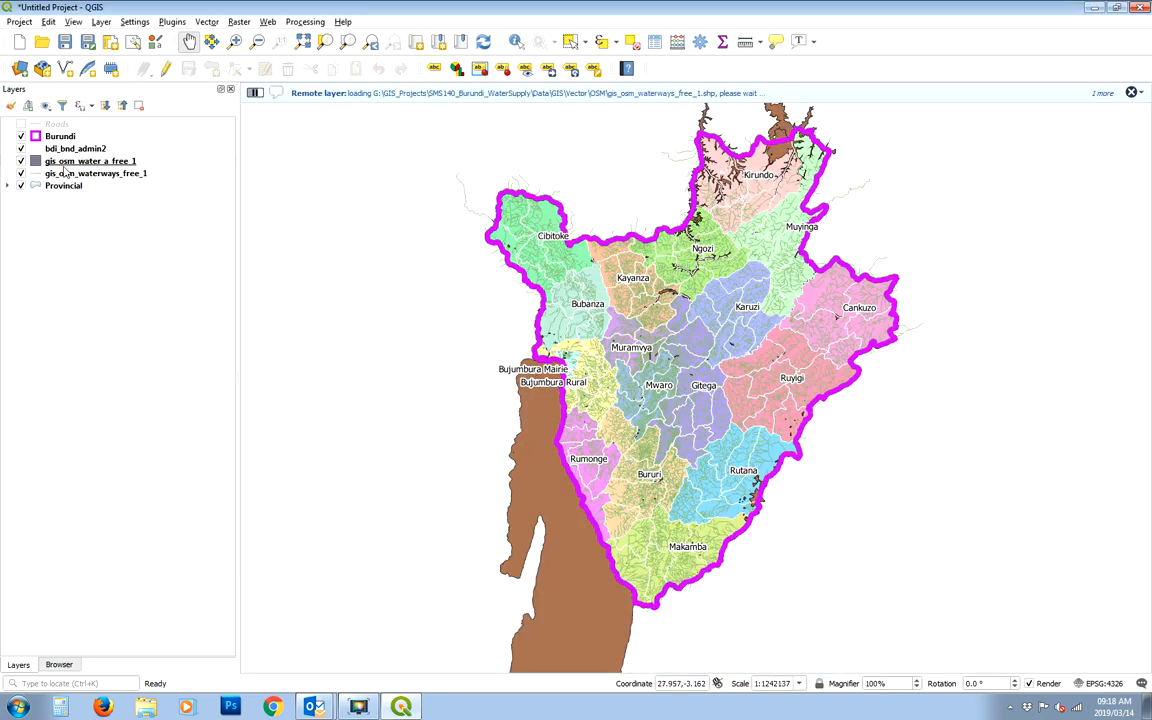
# Step: Rename the gis_osm_water_a_free_1 layer as Water bodies
pyautogui.rightClick(62, 166)
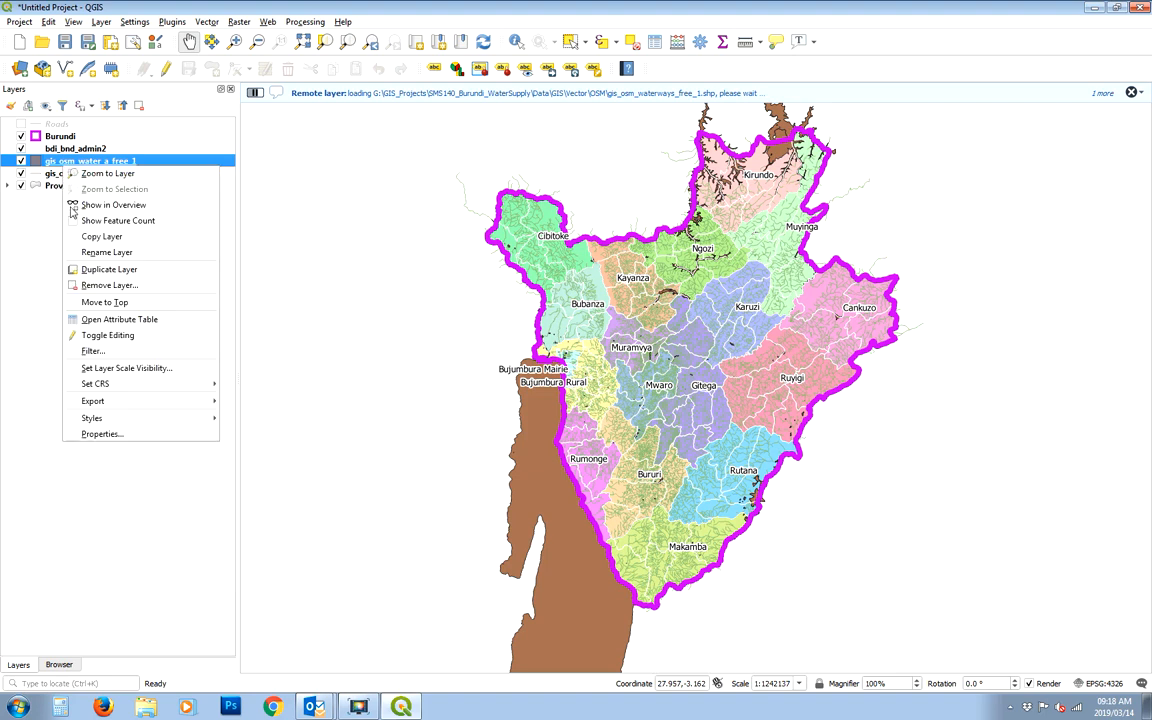
pyautogui.click(144, 255)
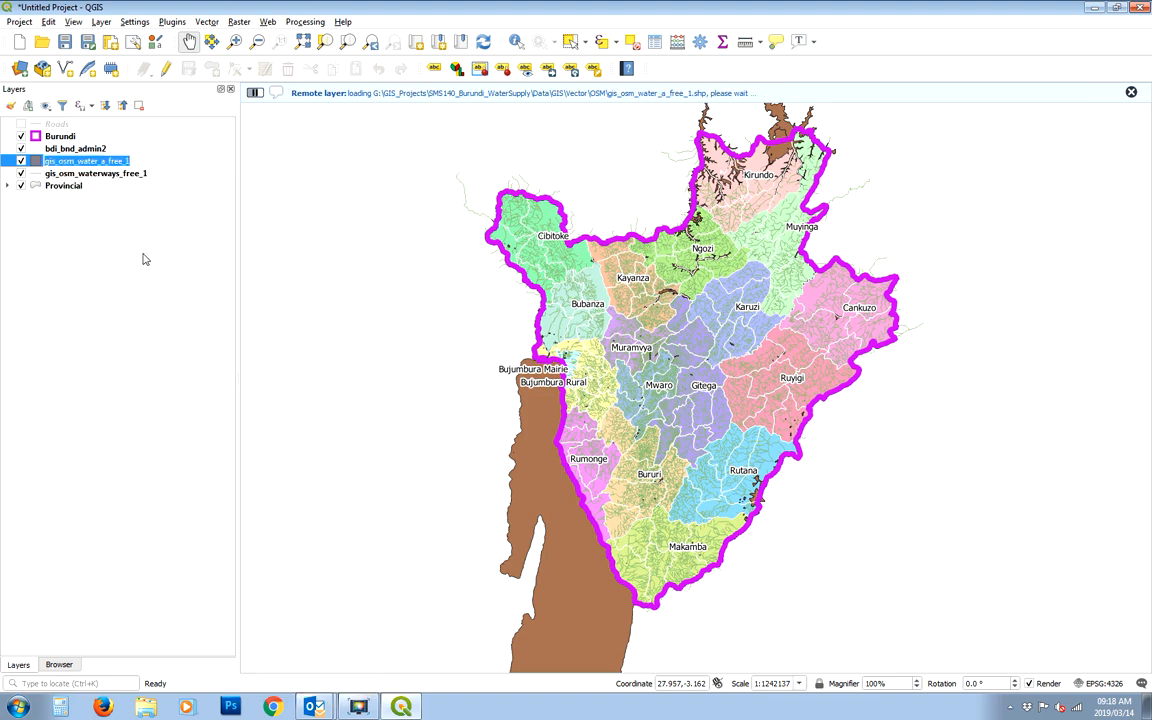
pyautogui.write('Water')
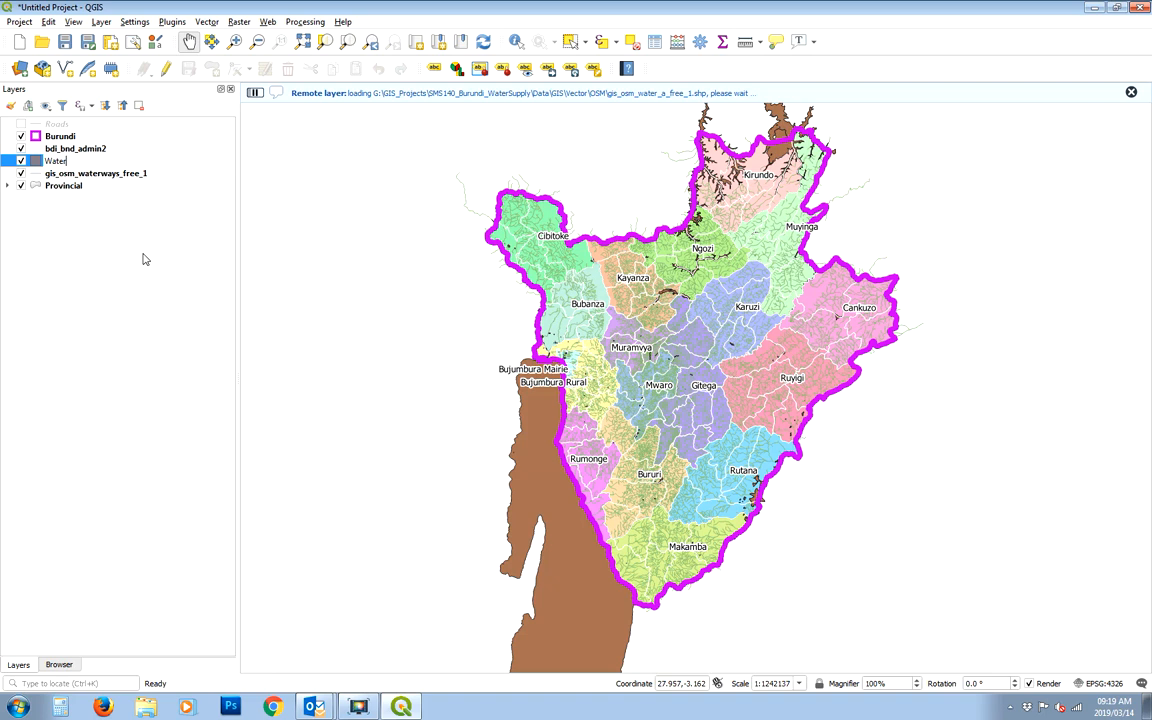
pyautogui.write(' bo')
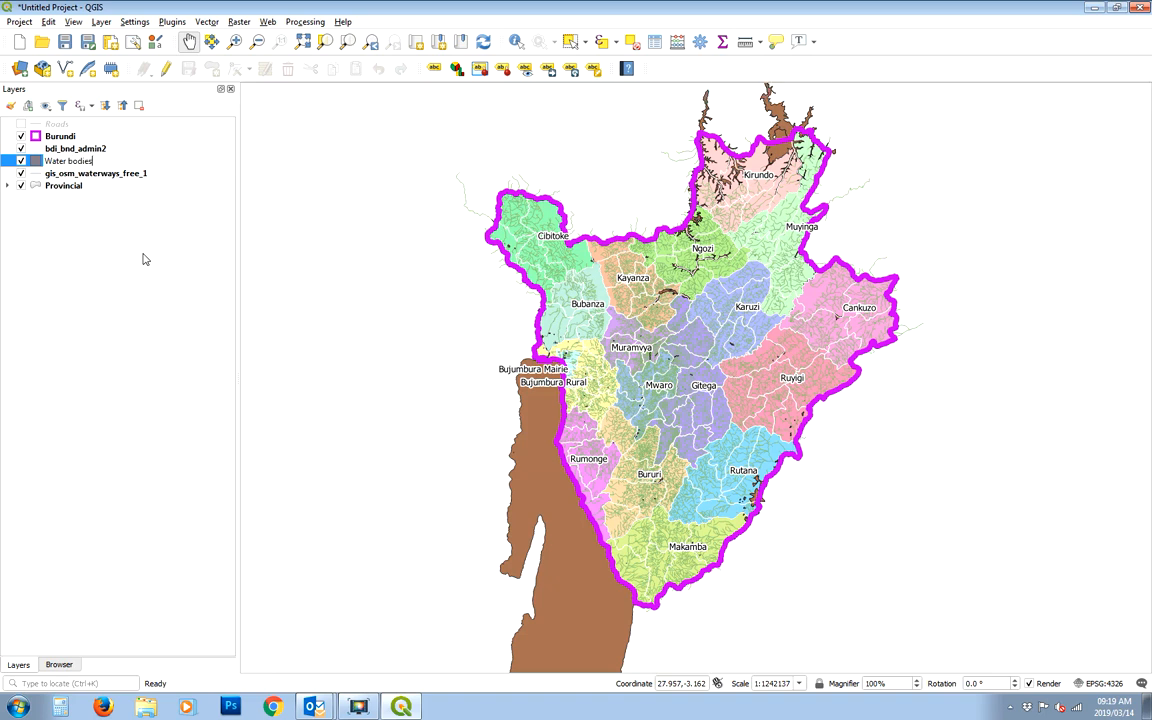
pyautogui.write('dies')
pyautogui.press('Return')
# Step: Rename the gis_osm_waterways_free_1 layer as Rivers
pyautogui.click(78, 173)
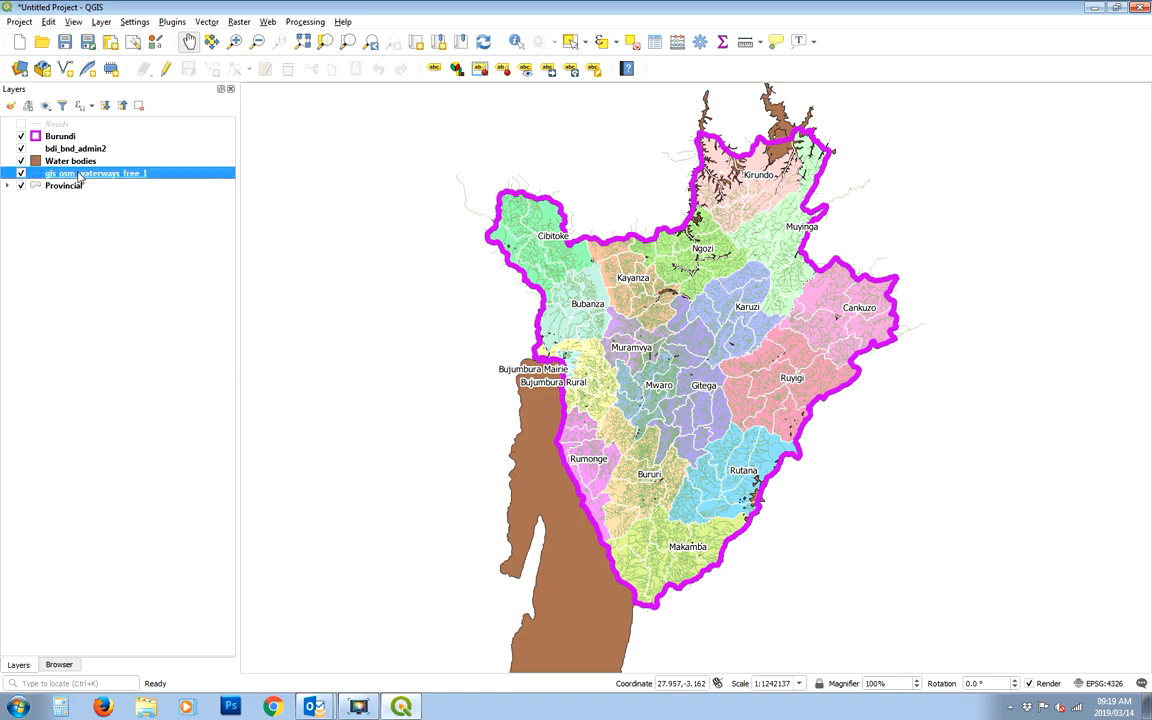
pyautogui.rightClick(78, 173)
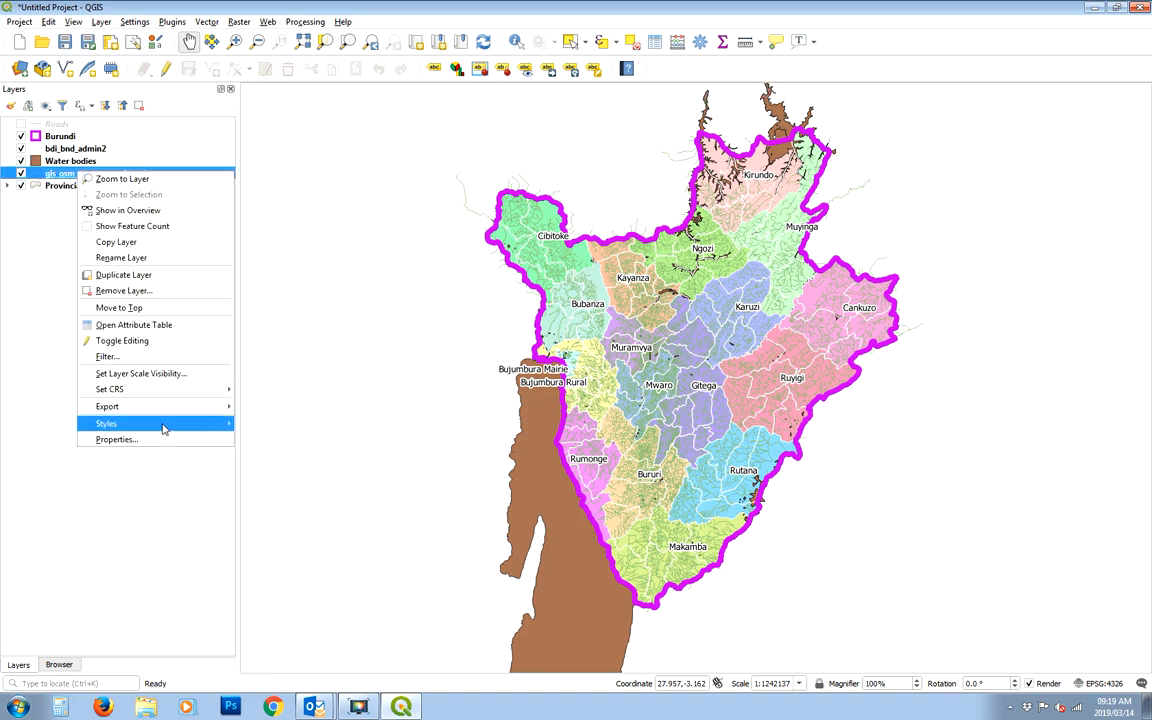
pyautogui.click(154, 257)
pyautogui.write('P')
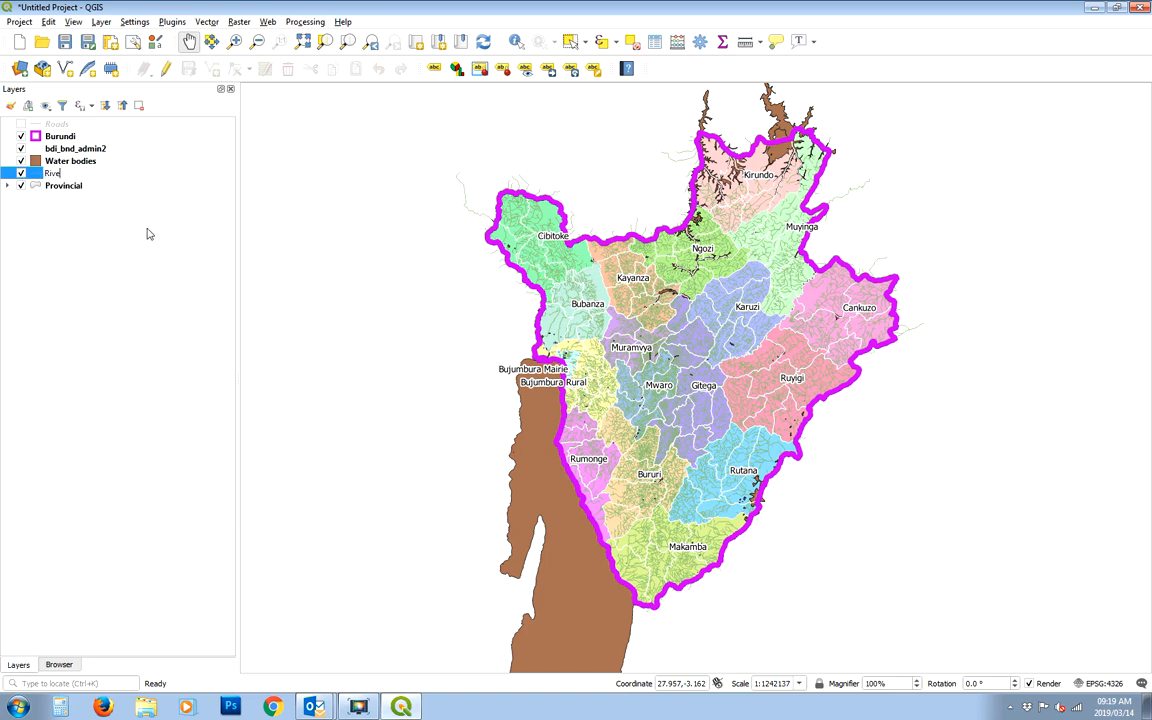
pyautogui.write('ivers')
pyautogui.press('Return')
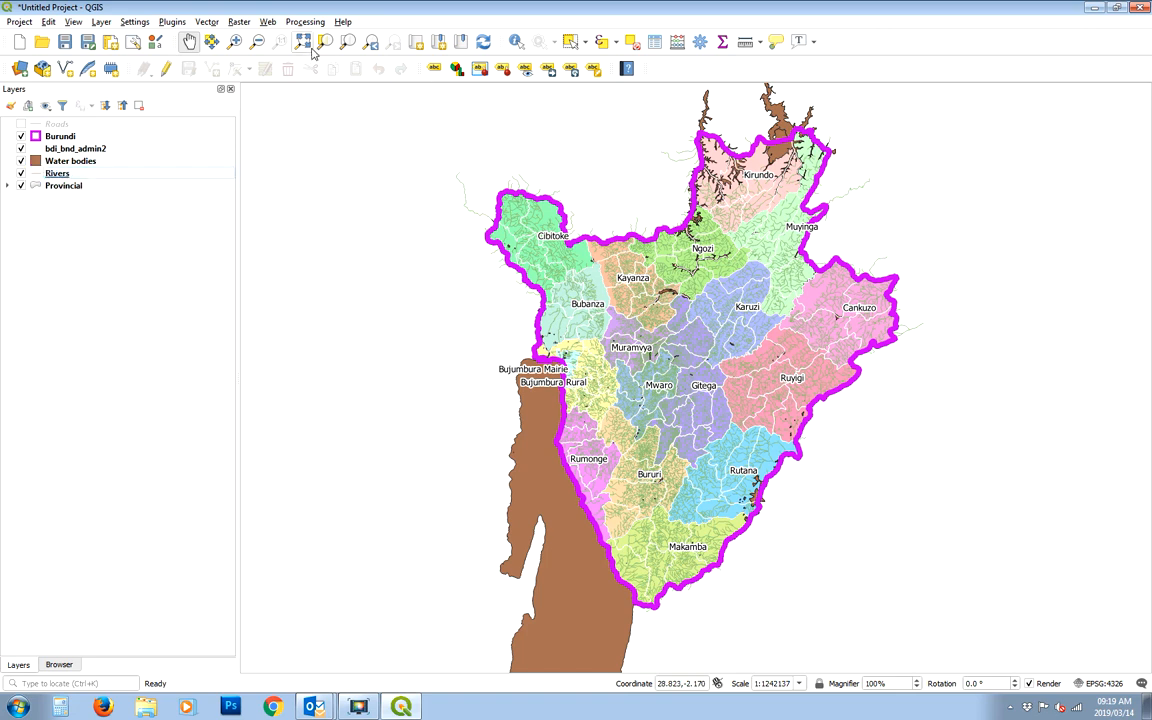
# Step: Examine the river lines around Bururi and the fclass values in the Rivers attribute table
pyautogui.click(234, 41)
pyautogui.moveTo(543, 357); pyautogui.dragTo(687, 493)
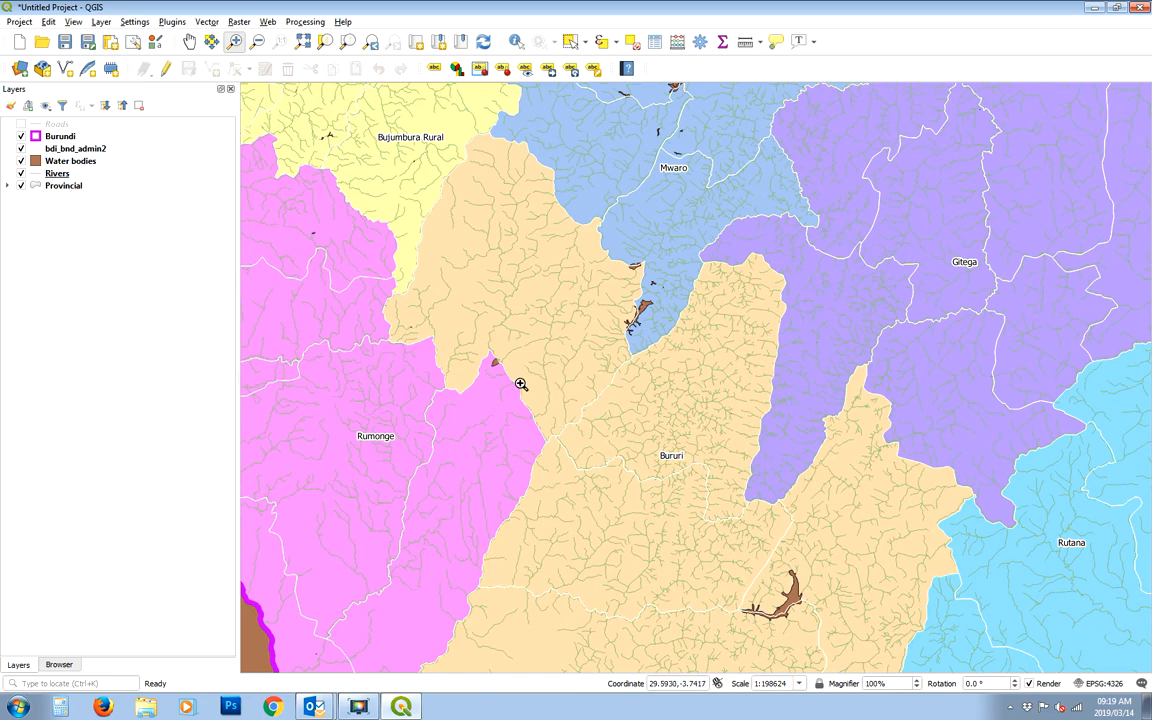
pyautogui.click(45, 174)
pyautogui.rightClick(63, 176)
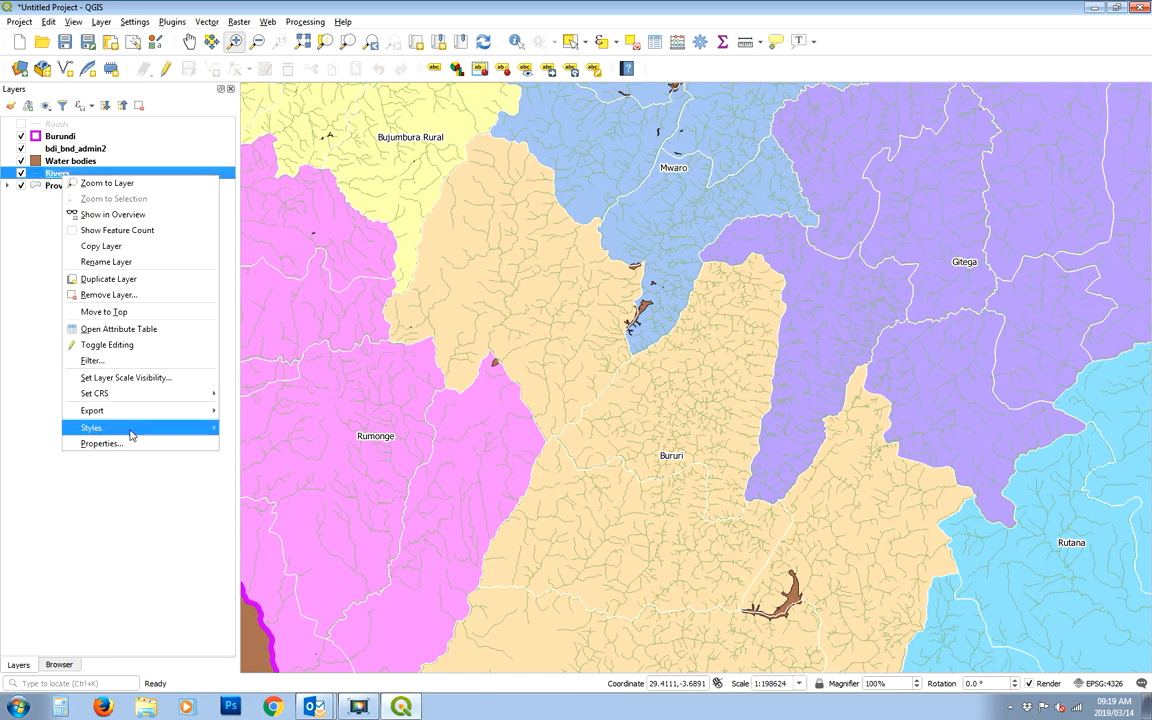
pyautogui.click(118, 329)
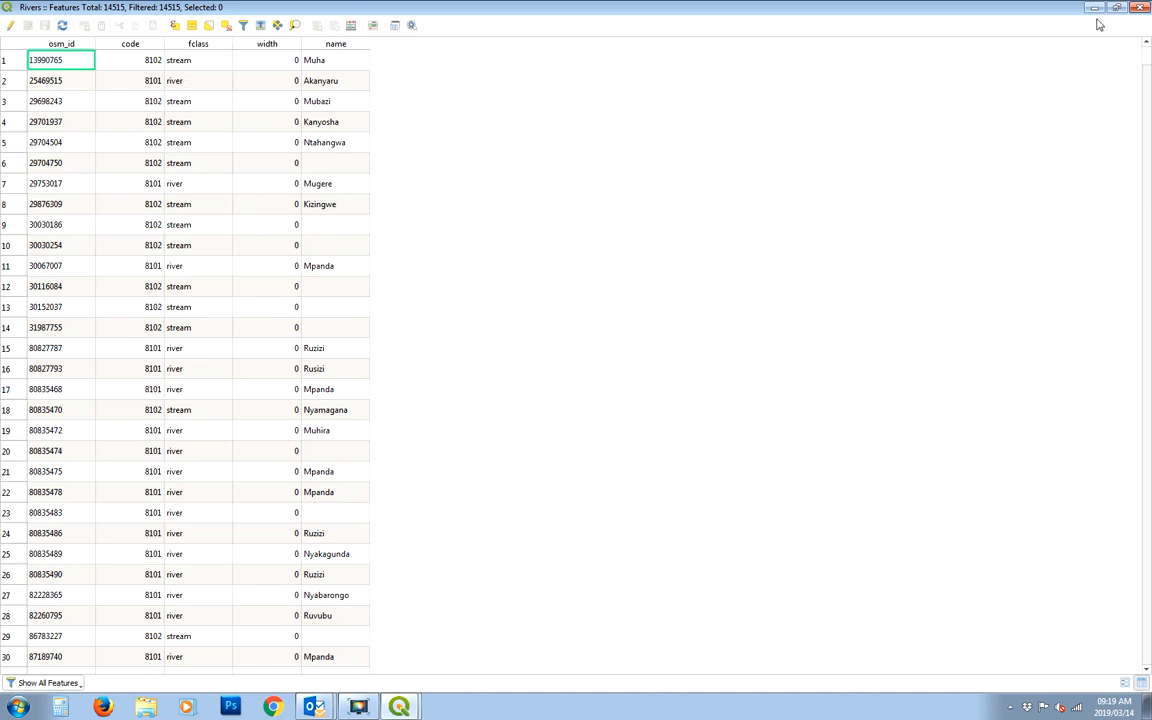
pyautogui.click(1141, 8)
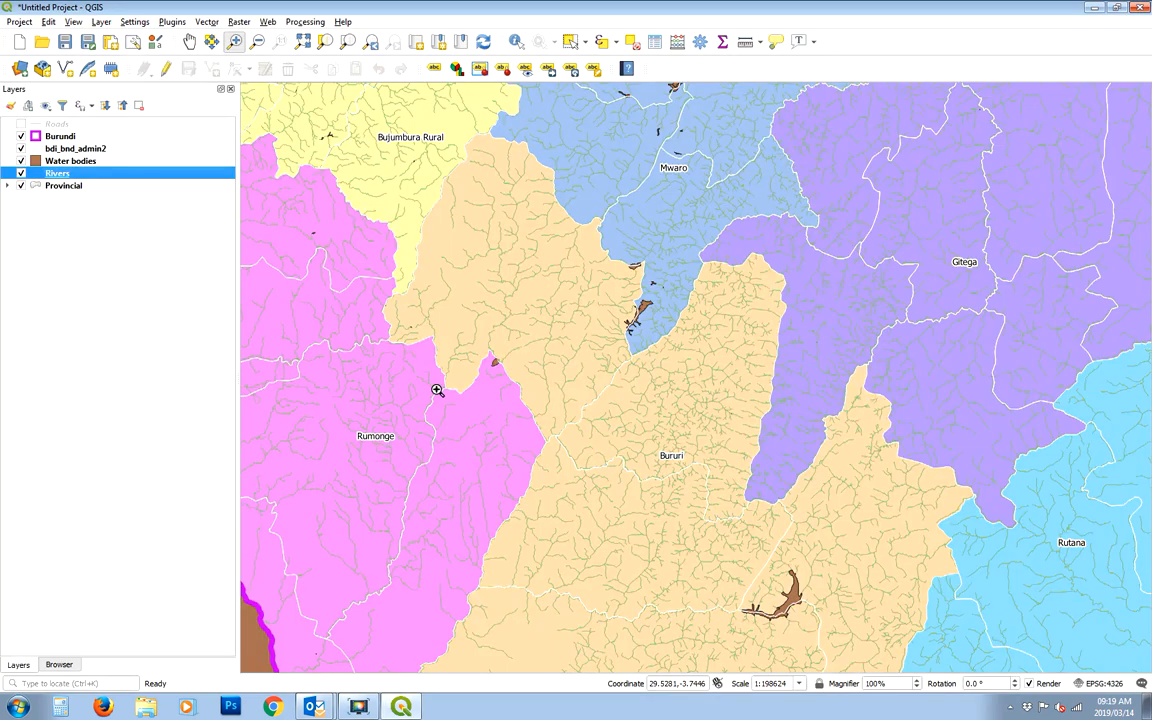
# Step: Filter the Rivers layer's source with the provider expression "fclass" = 'river'
pyautogui.rightClick(85, 174)
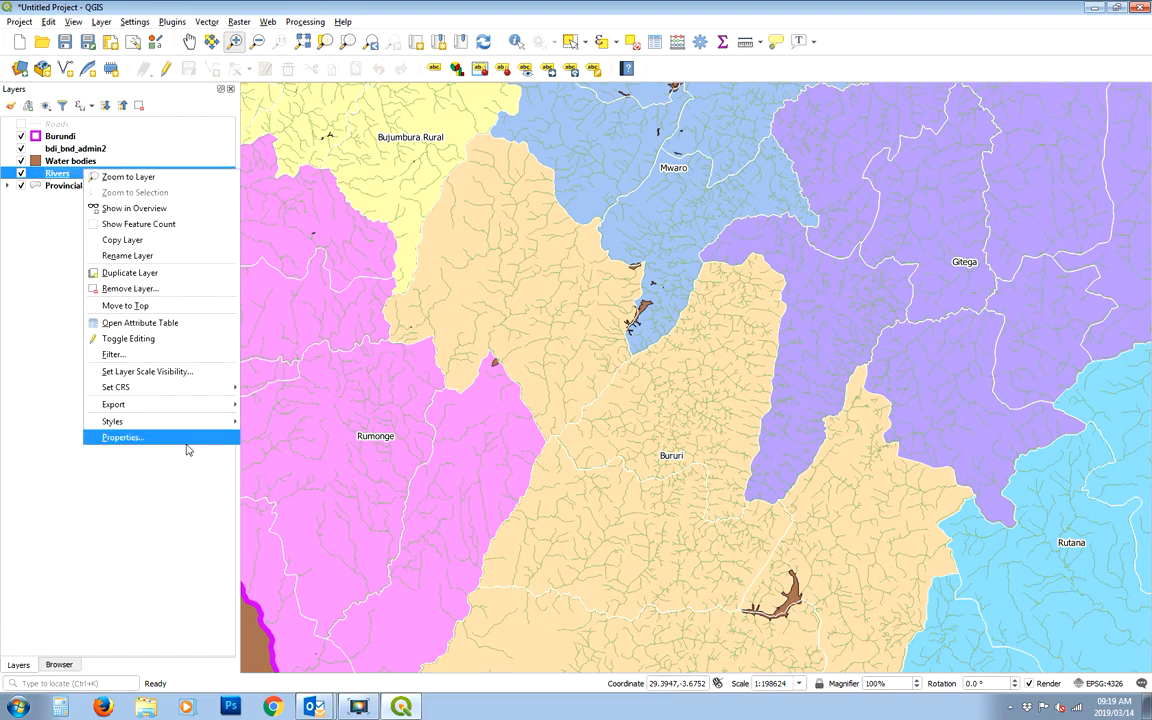
pyautogui.click(123, 437)
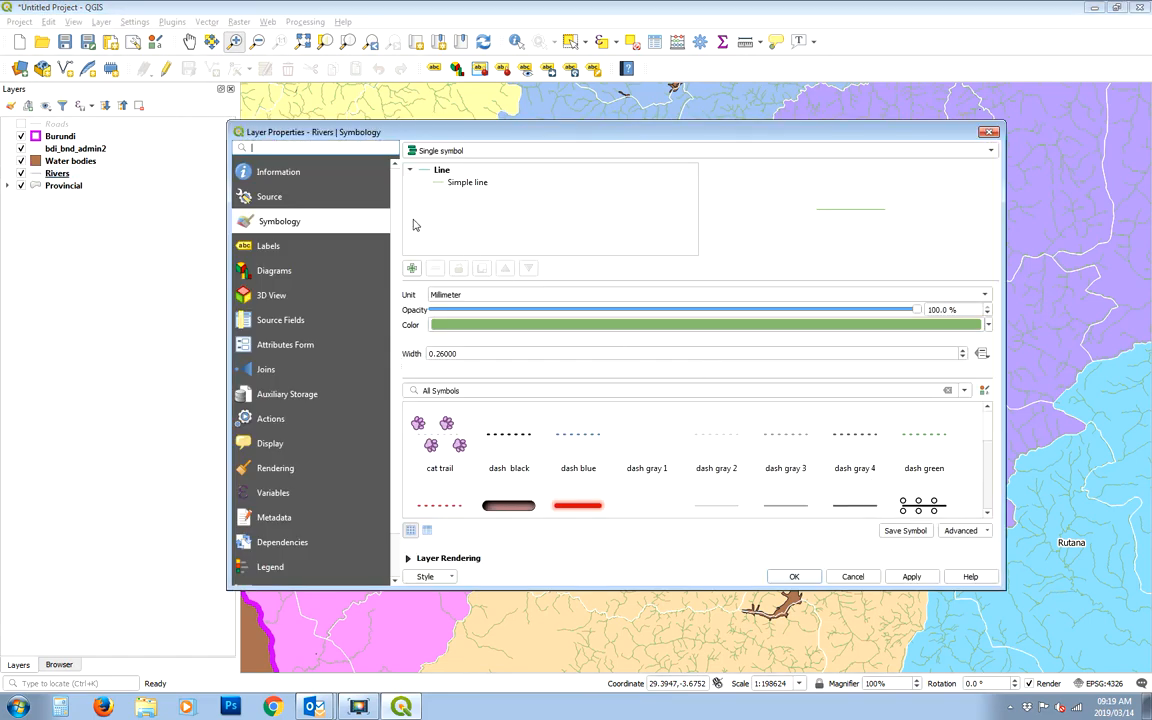
pyautogui.click(270, 175)
pyautogui.click(270, 198)
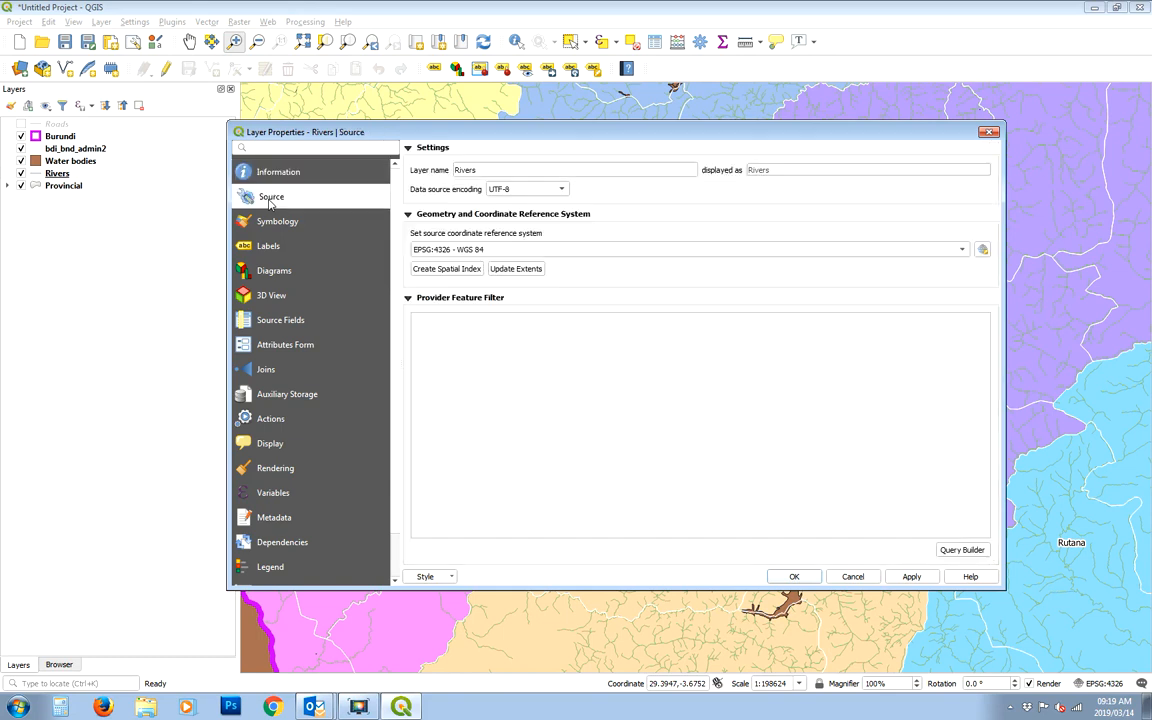
pyautogui.click(958, 551)
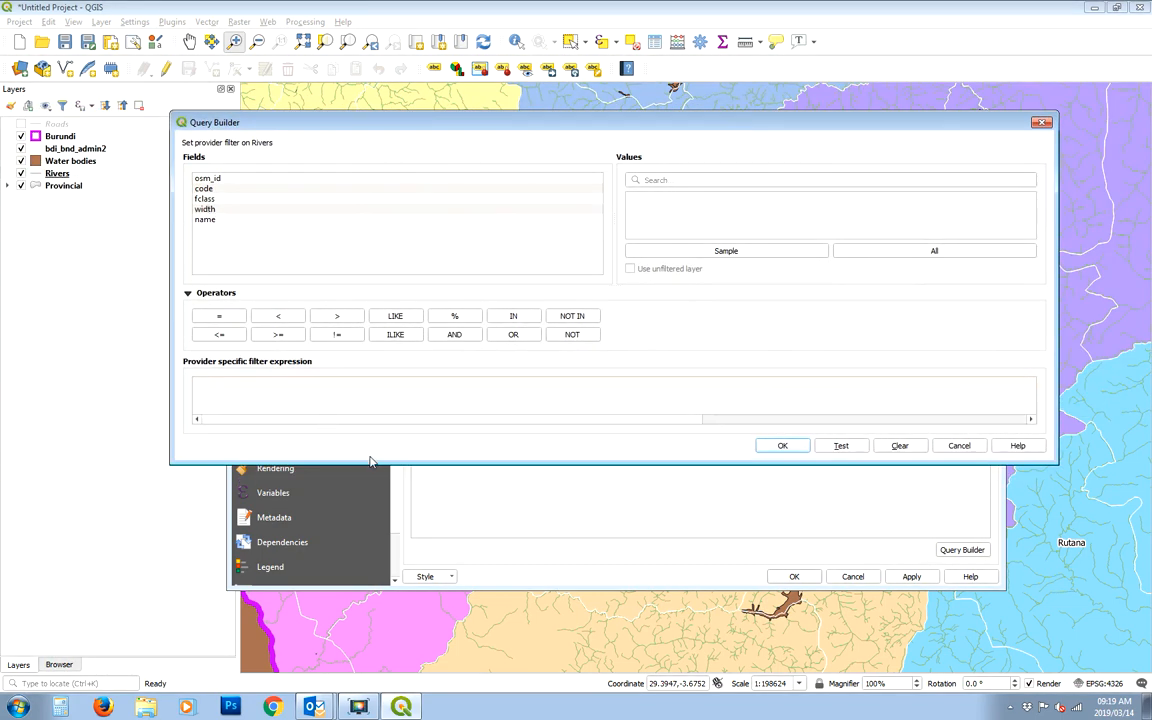
pyautogui.moveTo(368, 459); pyautogui.dragTo(365, 568)
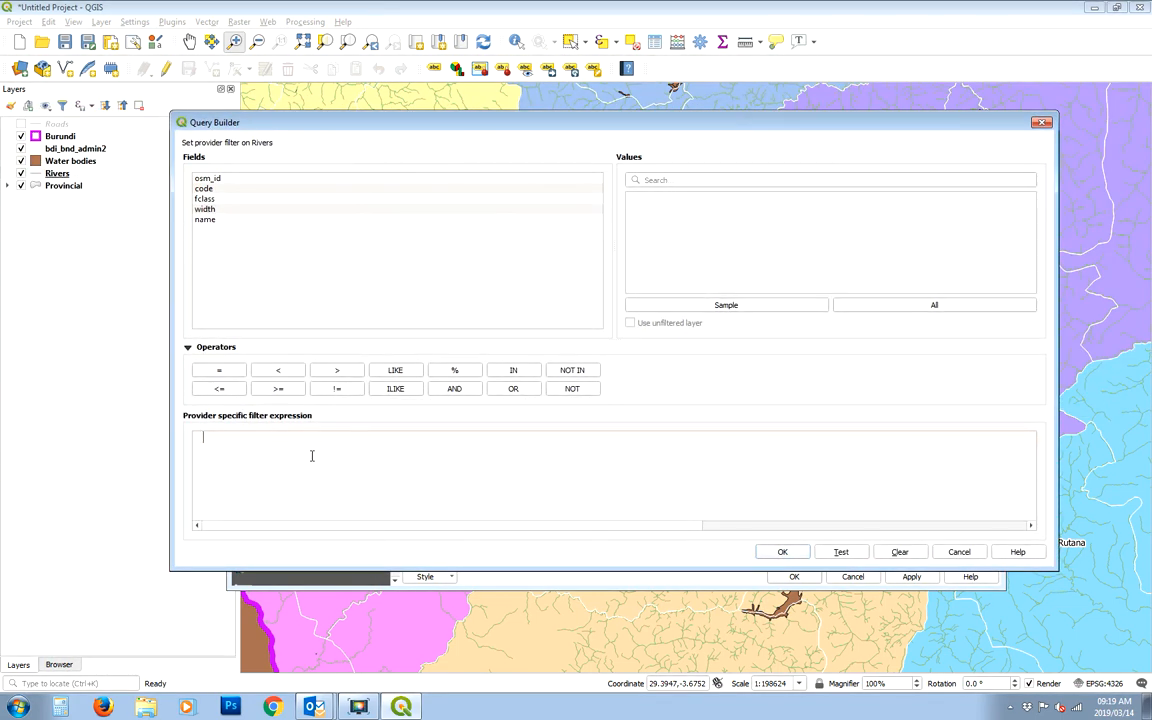
pyautogui.doubleClick(208, 199)
pyautogui.click(219, 370)
pyautogui.click(780, 306)
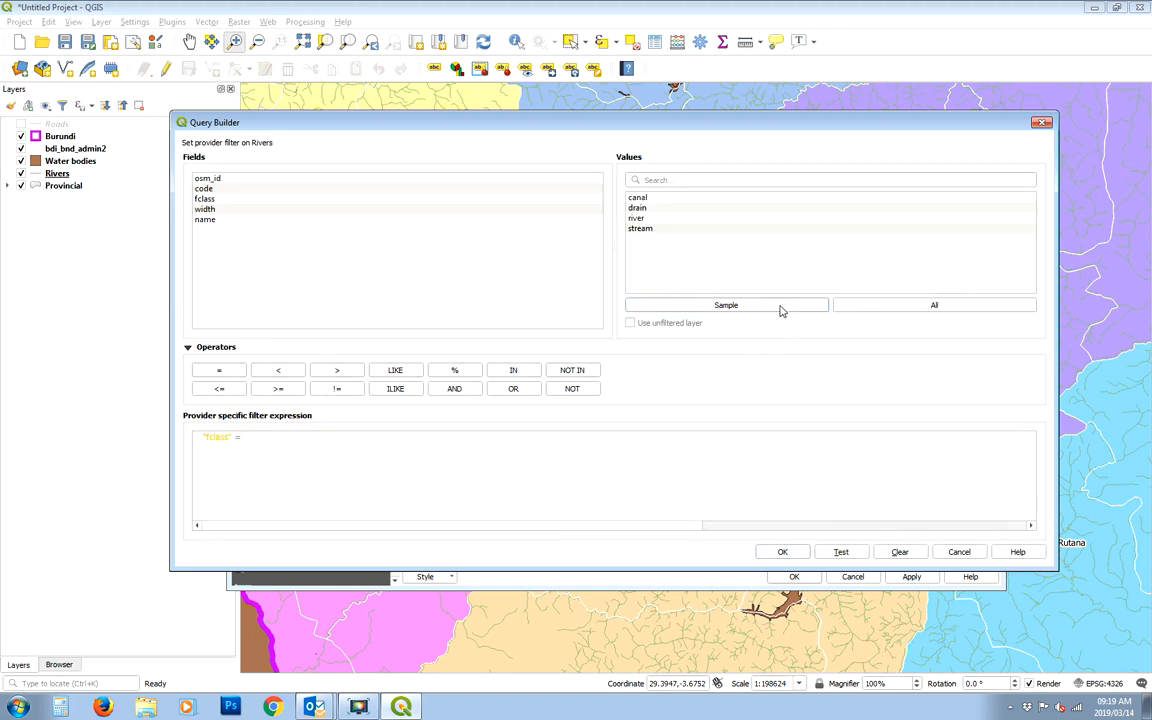
pyautogui.doubleClick(632, 220)
pyautogui.click(783, 552)
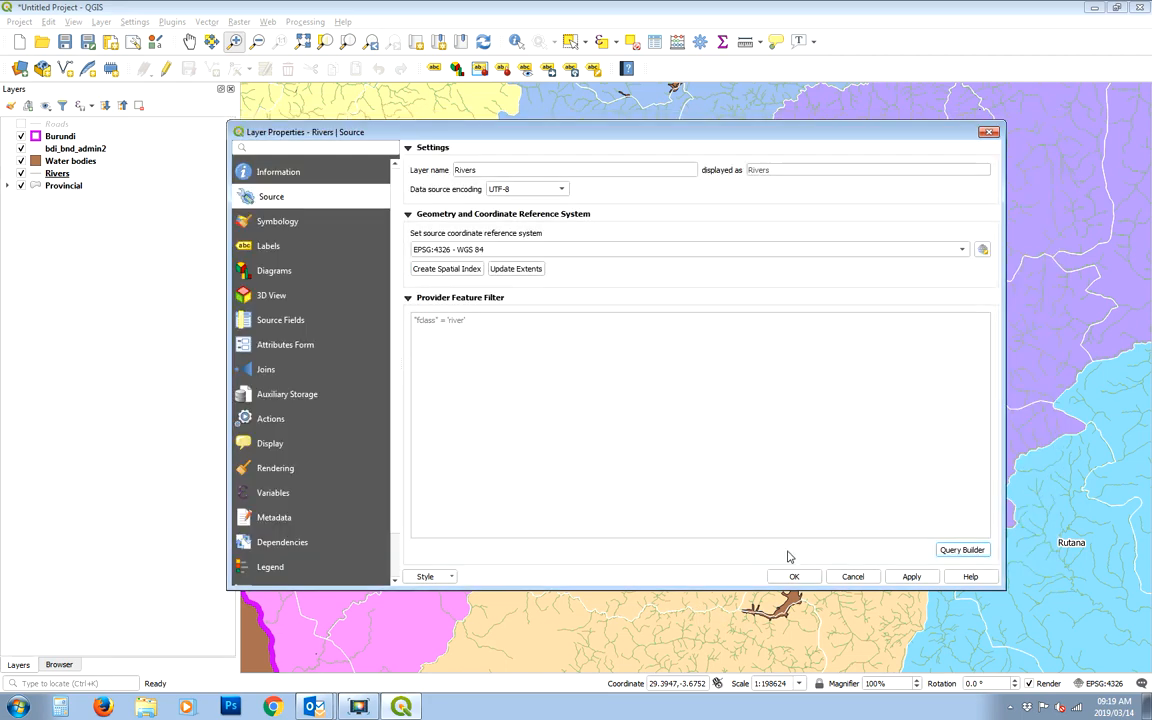
# Step: Choose light blue #6fb9e3 as the line color in the Rivers layer's symbology
pyautogui.click(285, 221)
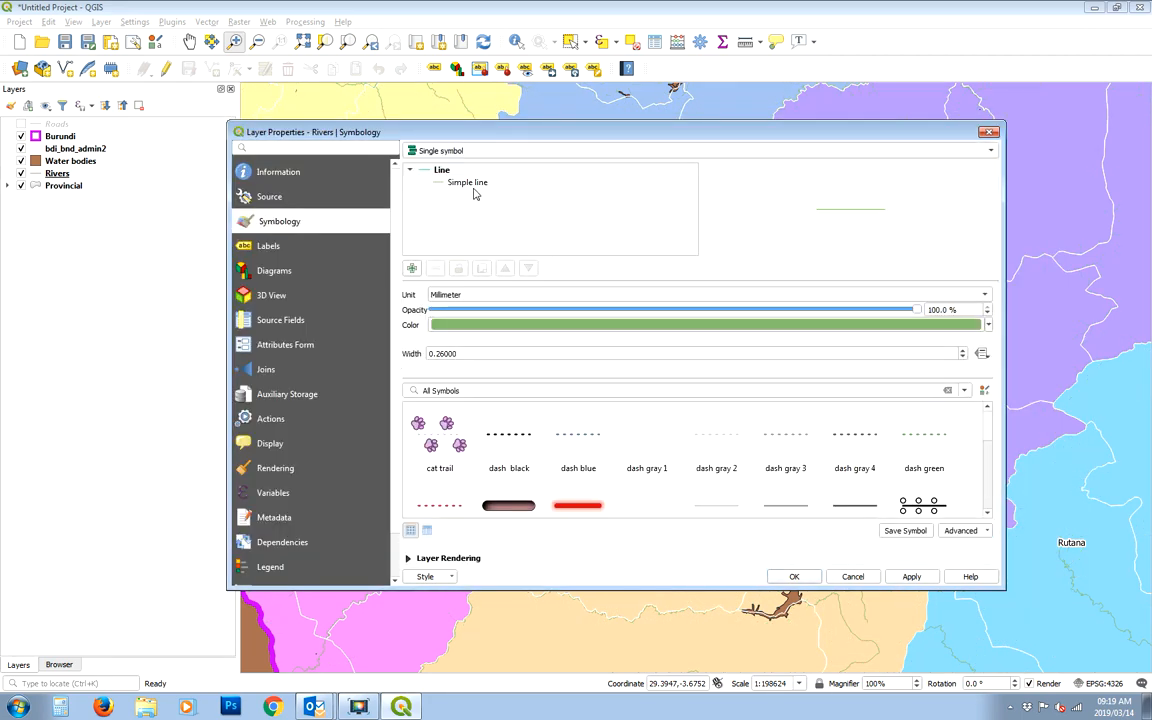
pyautogui.click(519, 324)
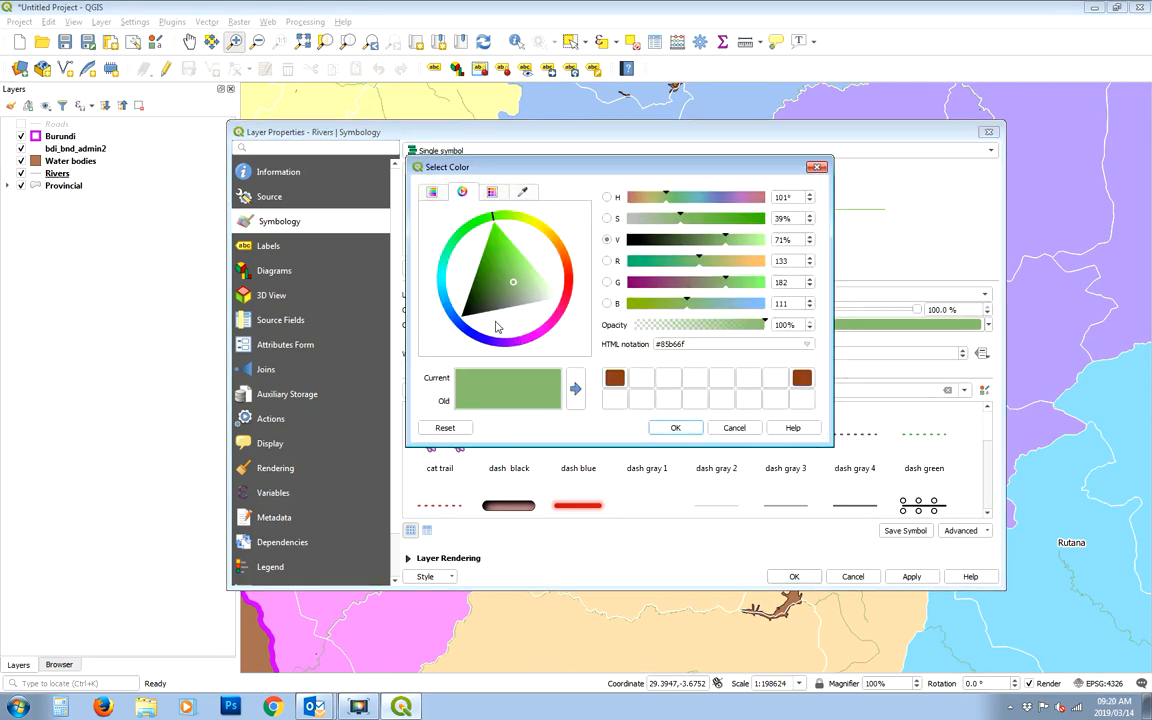
pyautogui.moveTo(496, 327)
pyautogui.mouseDown()
pyautogui.moveTo(455, 316)
pyautogui.moveTo(473, 297)
pyautogui.moveTo(462, 305)
pyautogui.mouseUp()
pyautogui.click(442, 297)
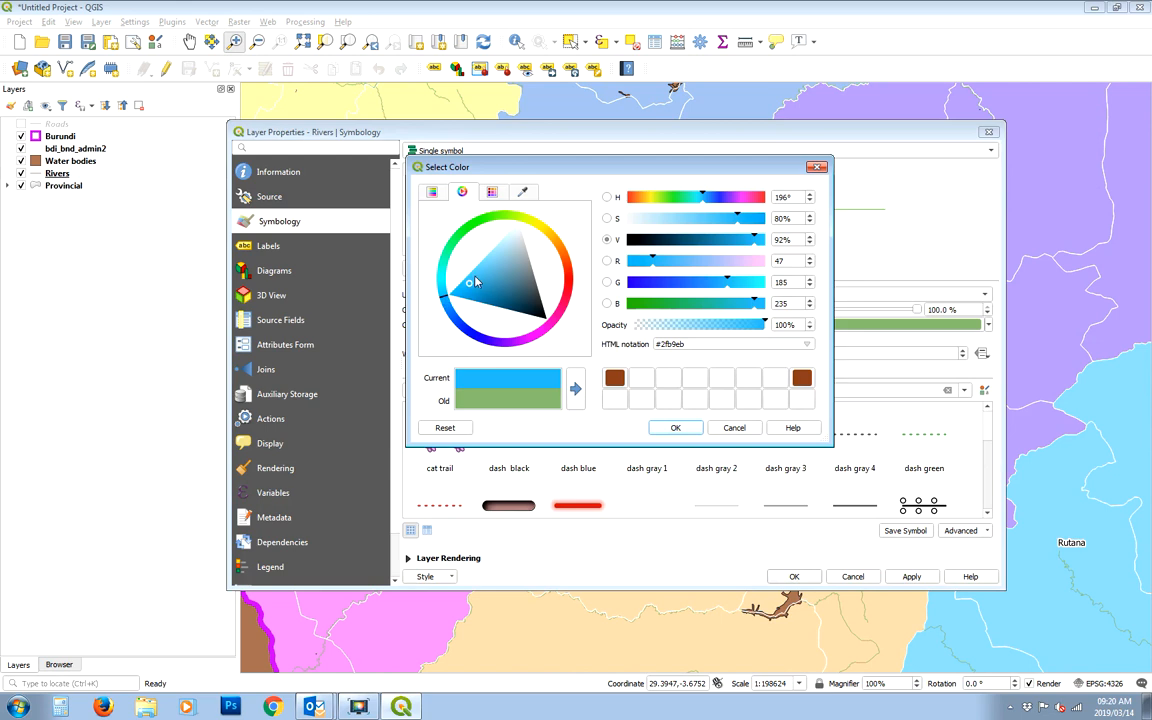
pyautogui.click(472, 277)
pyautogui.click(445, 305)
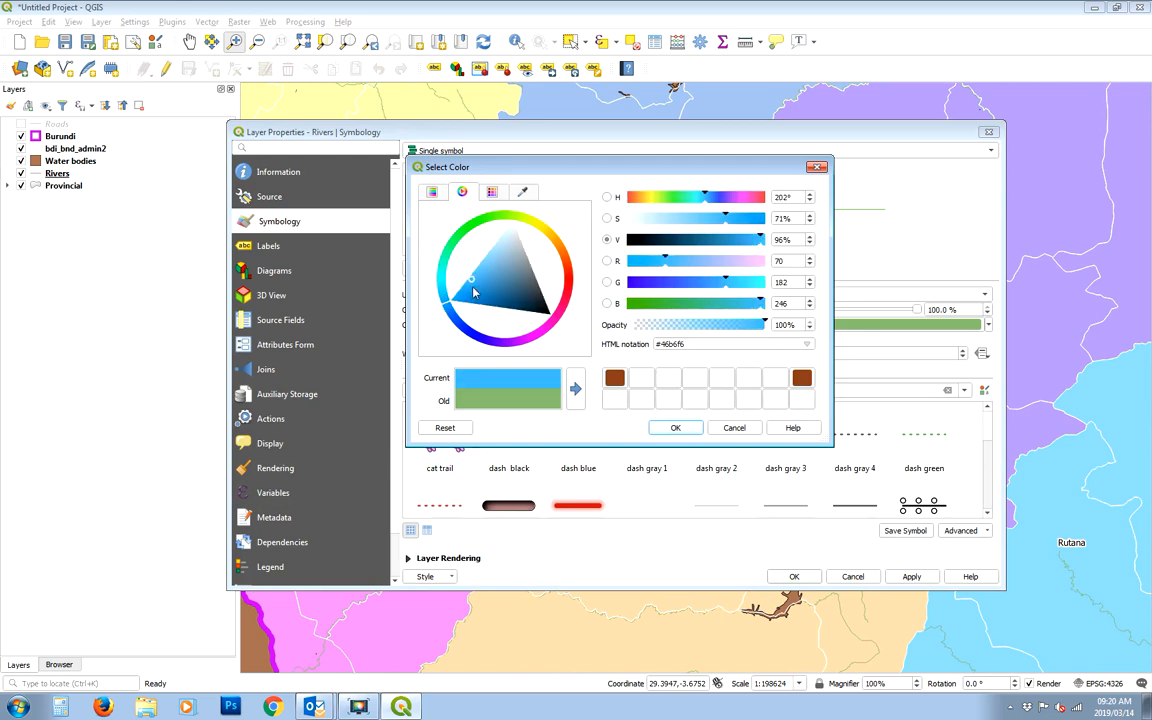
pyautogui.click(487, 274)
pyautogui.click(489, 272)
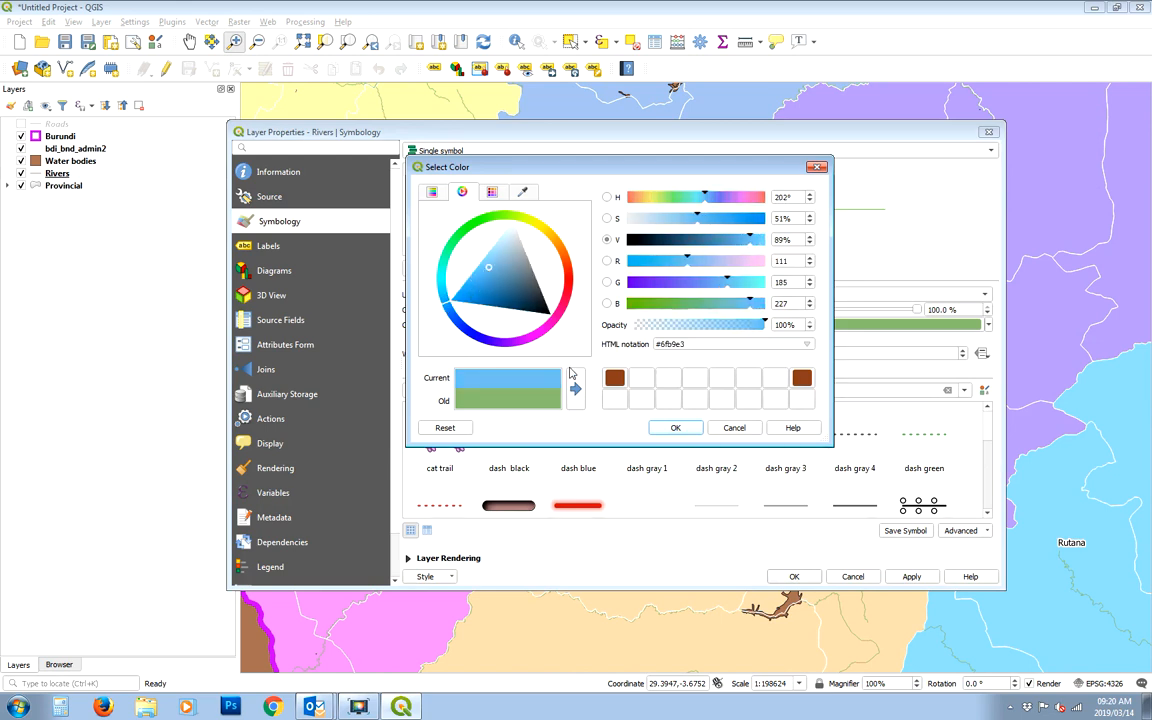
# Step: Store the light blue in the custom color swatches, including the last one, and apply the Rivers symbology
pyautogui.click(576, 390)
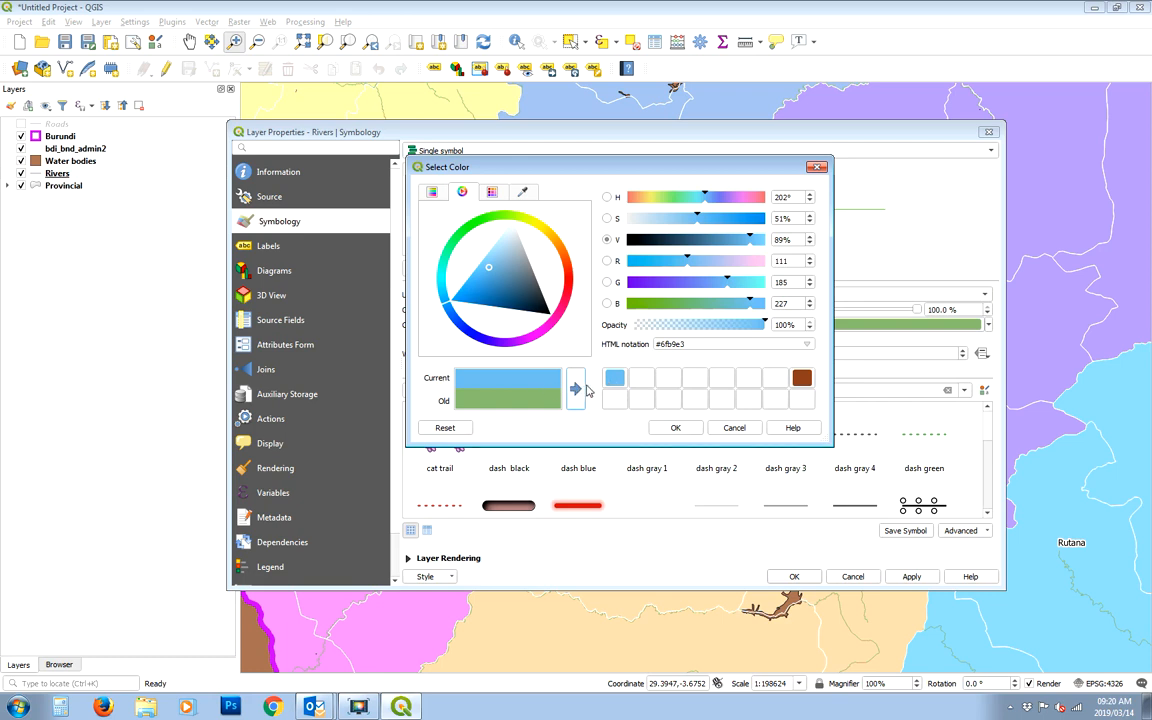
pyautogui.moveTo(530, 388); pyautogui.dragTo(805, 407)
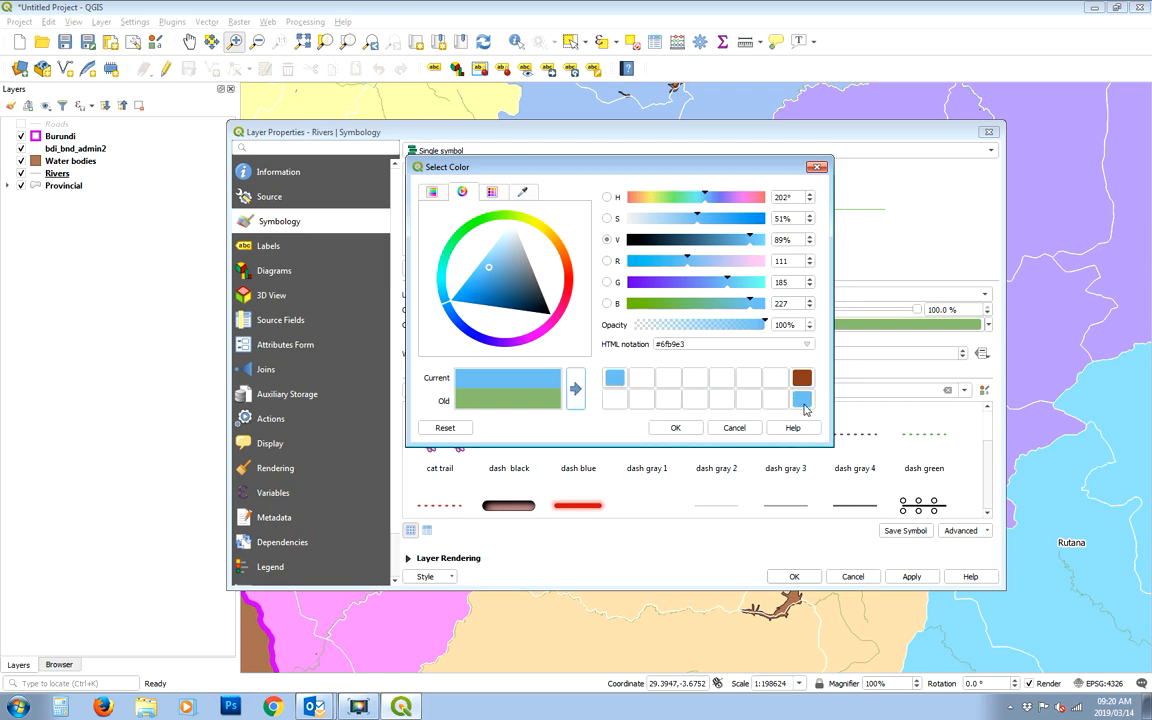
pyautogui.click(676, 428)
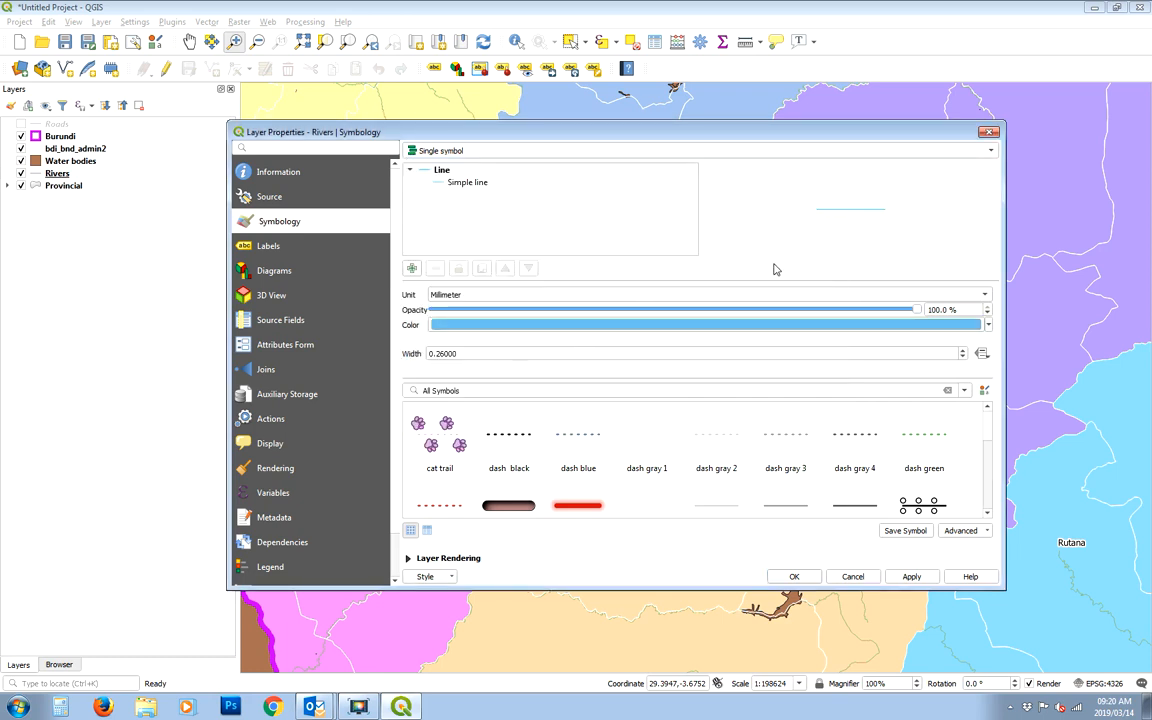
pyautogui.click(793, 577)
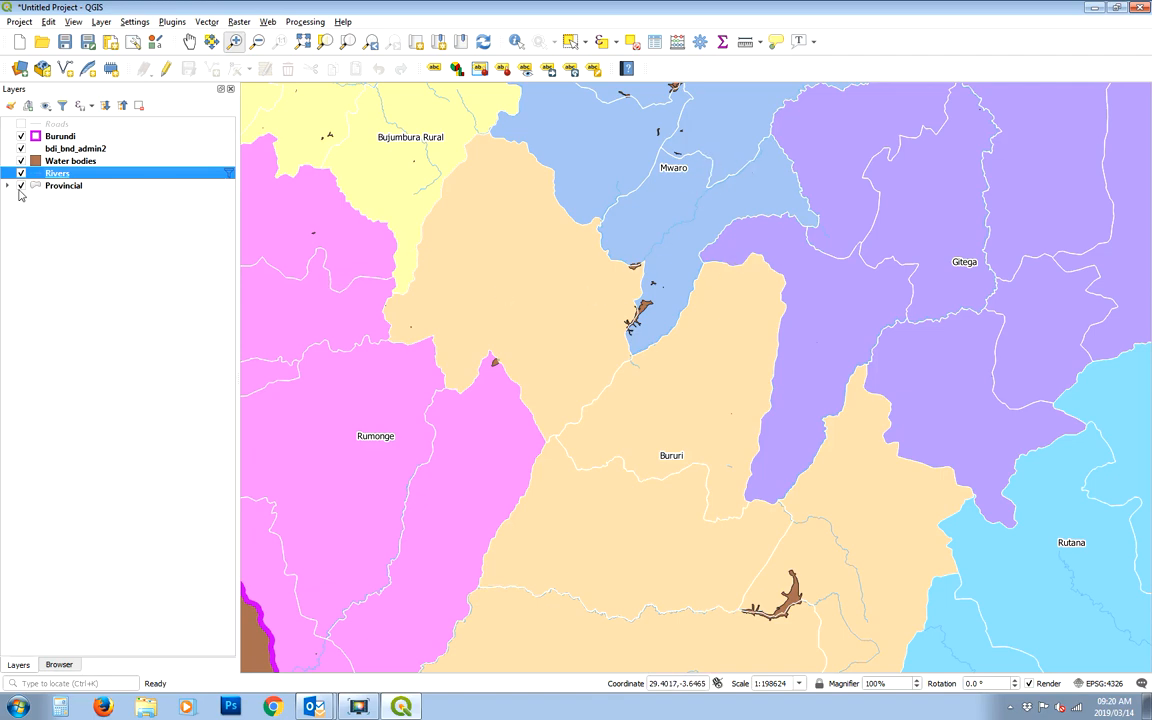
# Step: Briefly hide the Provincial layer to check the rivers, and move the Rivers layer above Burundi in the layer order
pyautogui.click(21, 186)
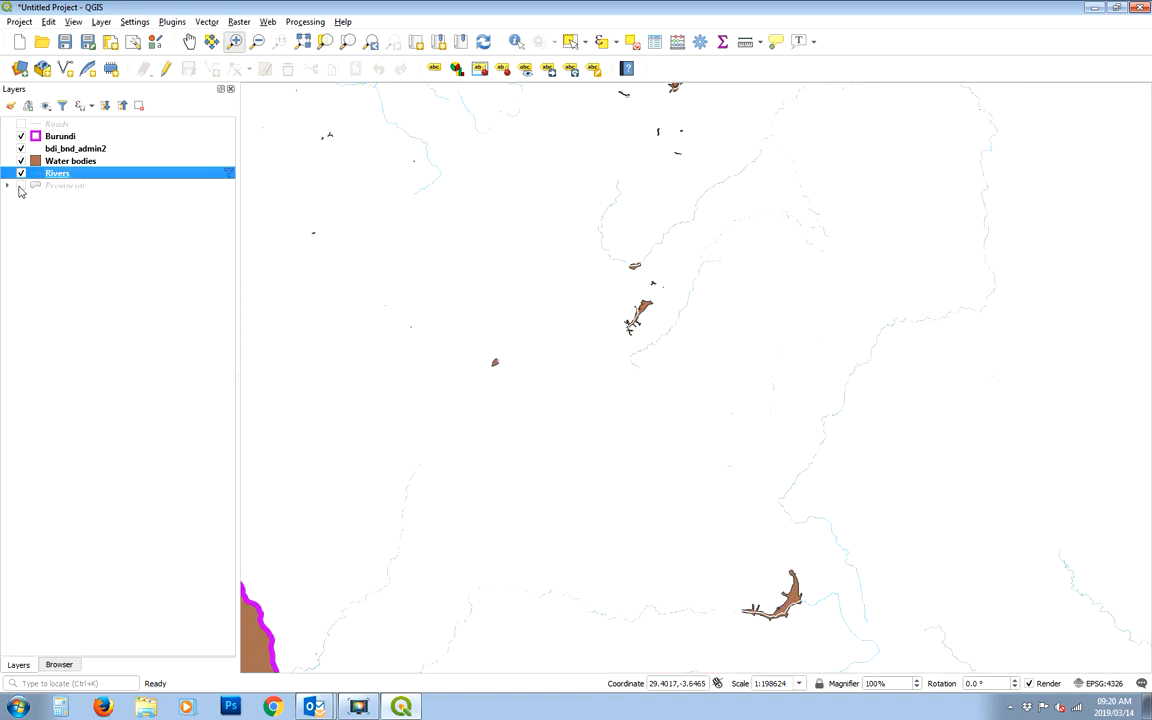
pyautogui.click(21, 186)
pyautogui.moveTo(60, 174); pyautogui.dragTo(88, 135)
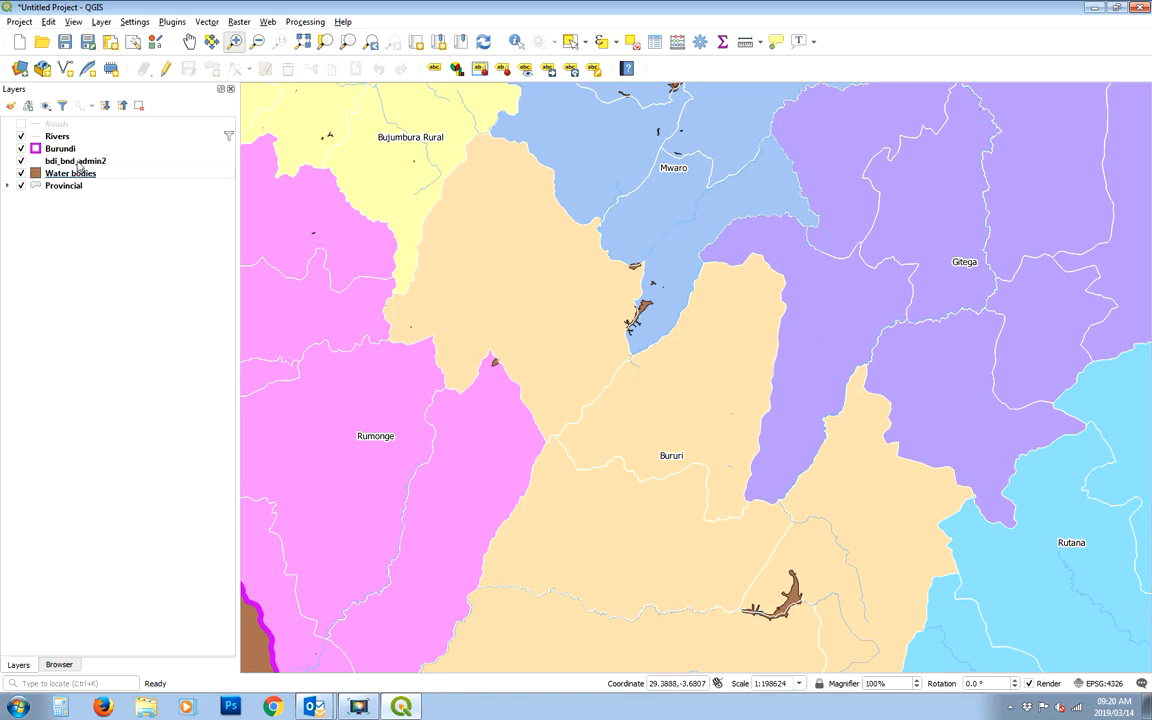
pyautogui.click(57, 136)
pyautogui.rightClick(57, 136)
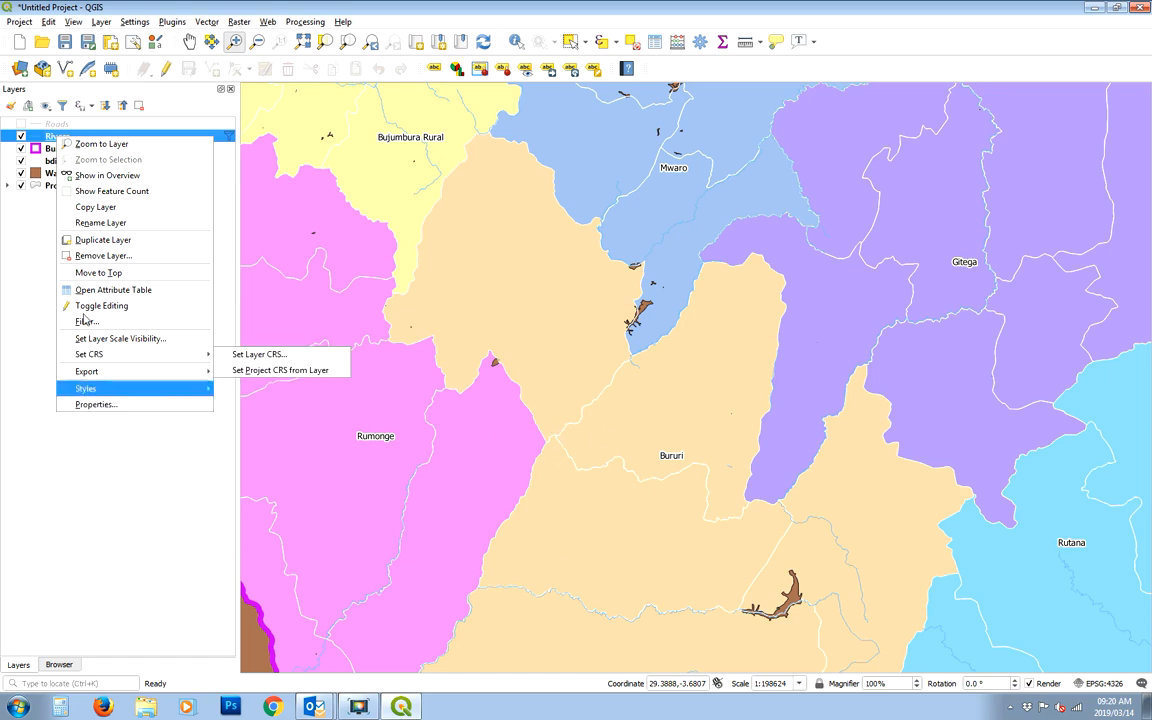
pyautogui.click(34, 233)
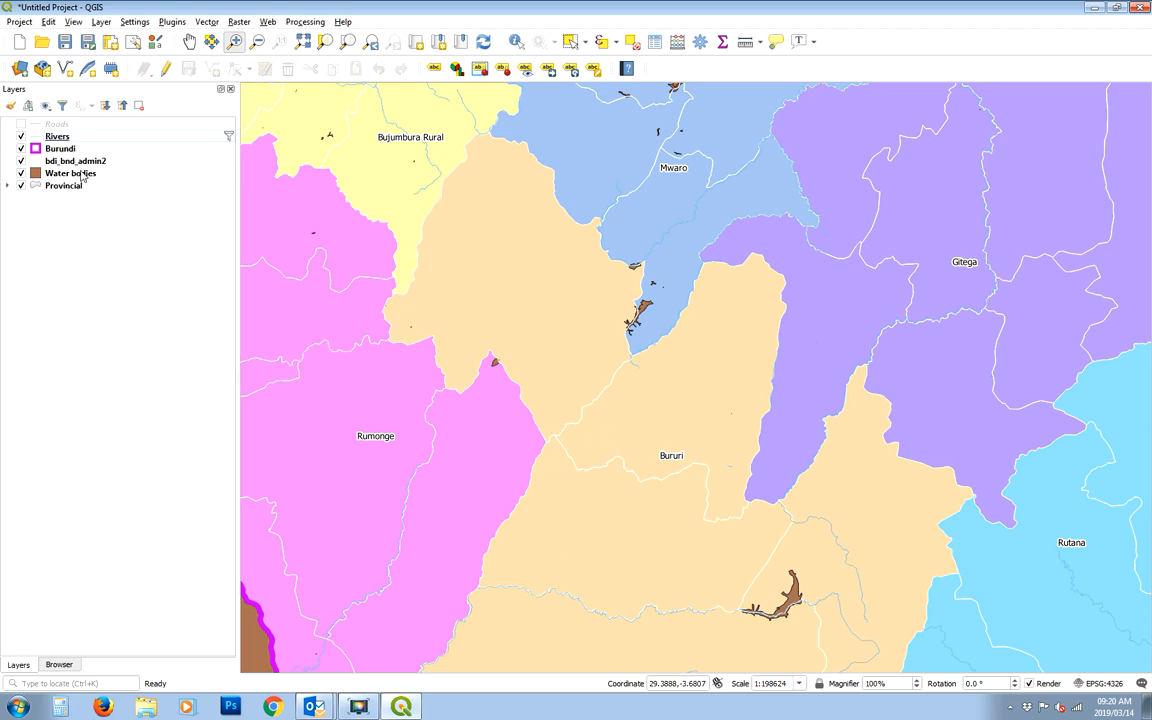
# Step: Set the stroke style of the Water bodies layer's simple fill to No Pen
pyautogui.click(83, 175)
pyautogui.rightClick(63, 170)
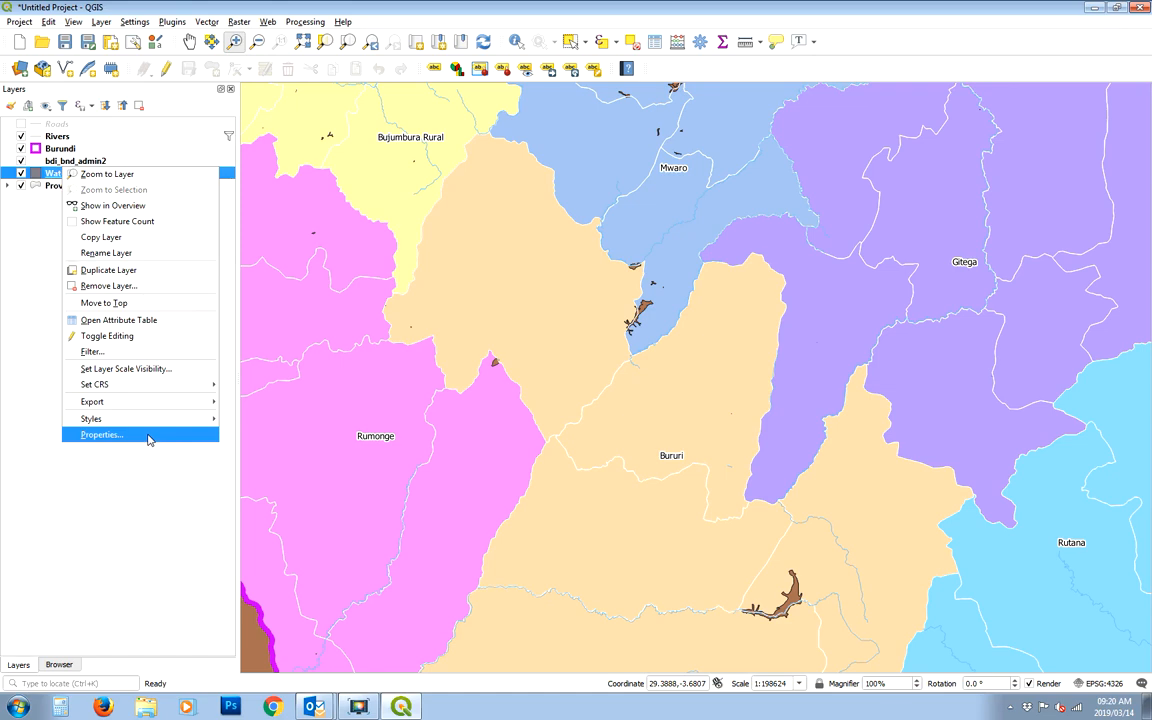
pyautogui.click(150, 434)
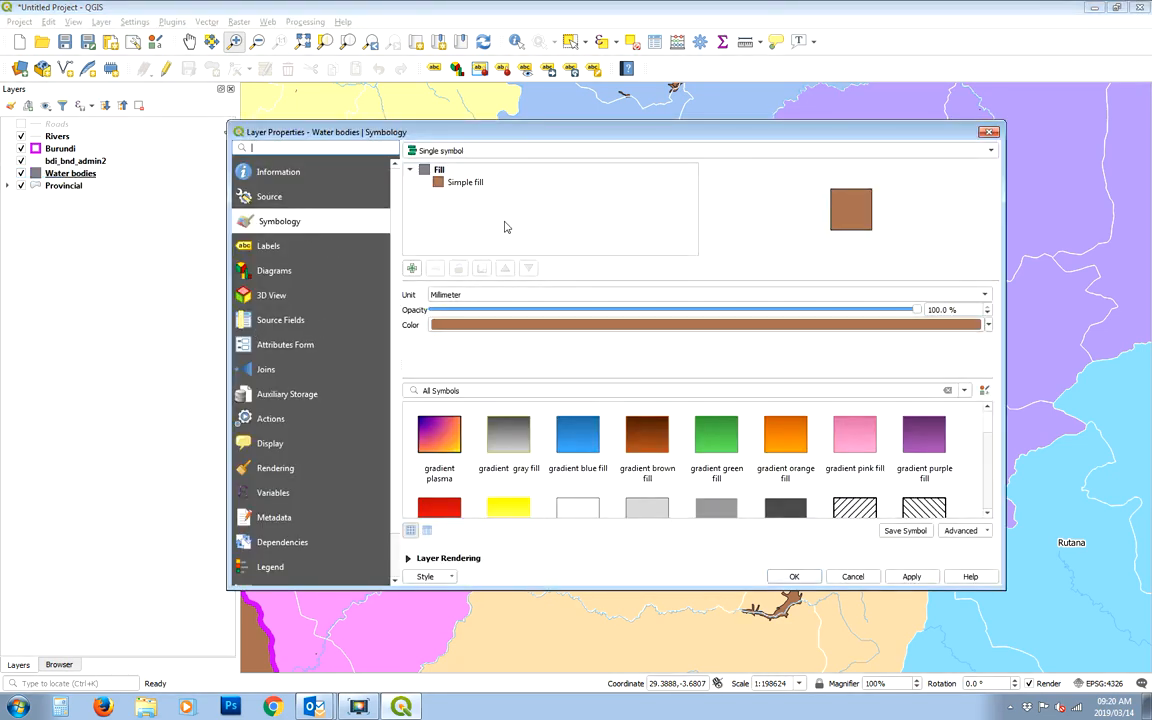
pyautogui.click(462, 184)
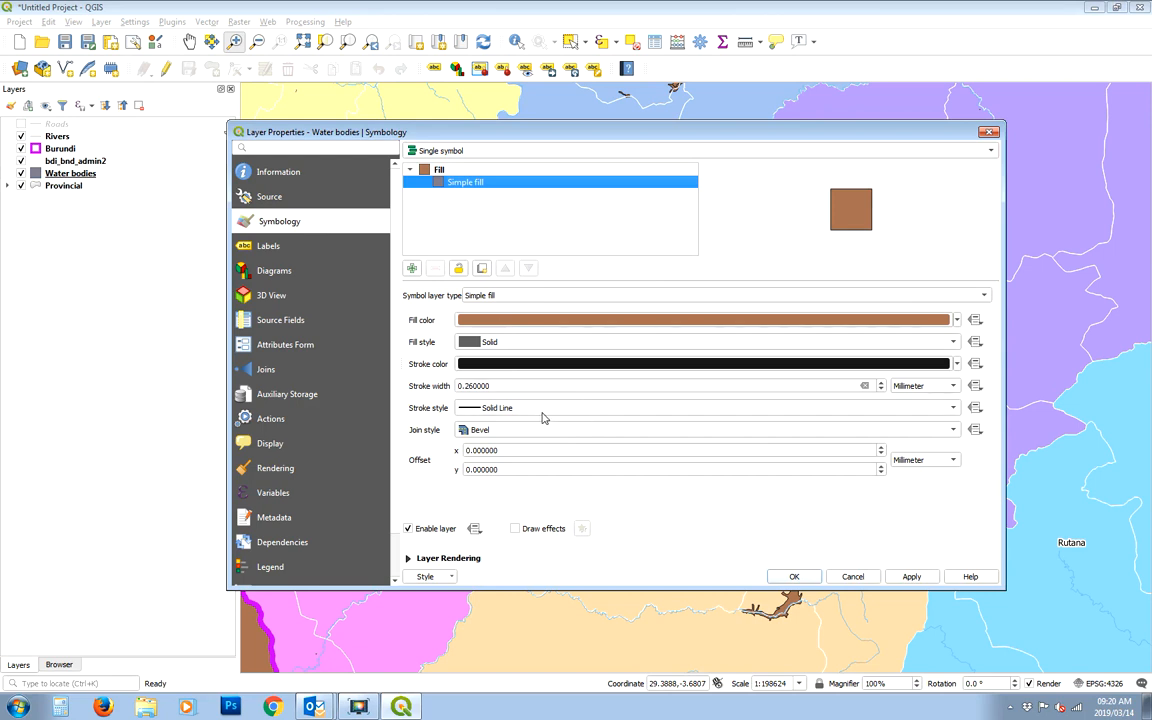
pyautogui.click(487, 409)
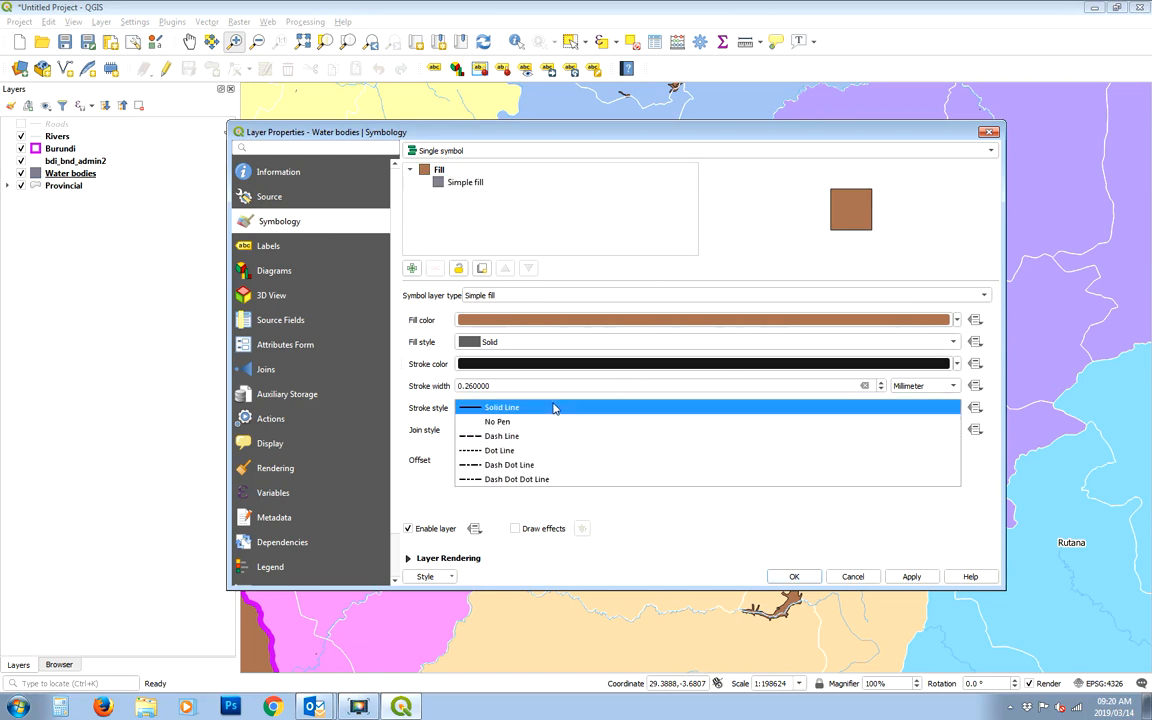
pyautogui.click(505, 425)
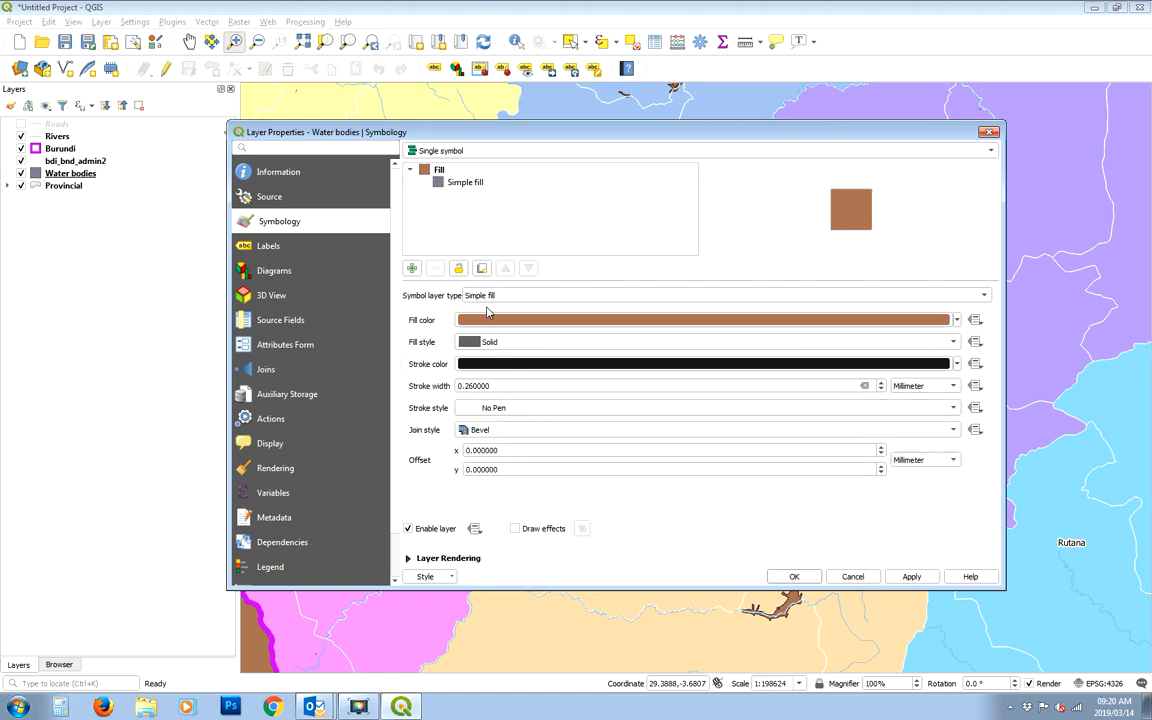
# Step: Give the Water bodies layer the stored light blue #6fb9e3 as fill color and apply the symbology
pyautogui.click(583, 321)
pyautogui.click(724, 374)
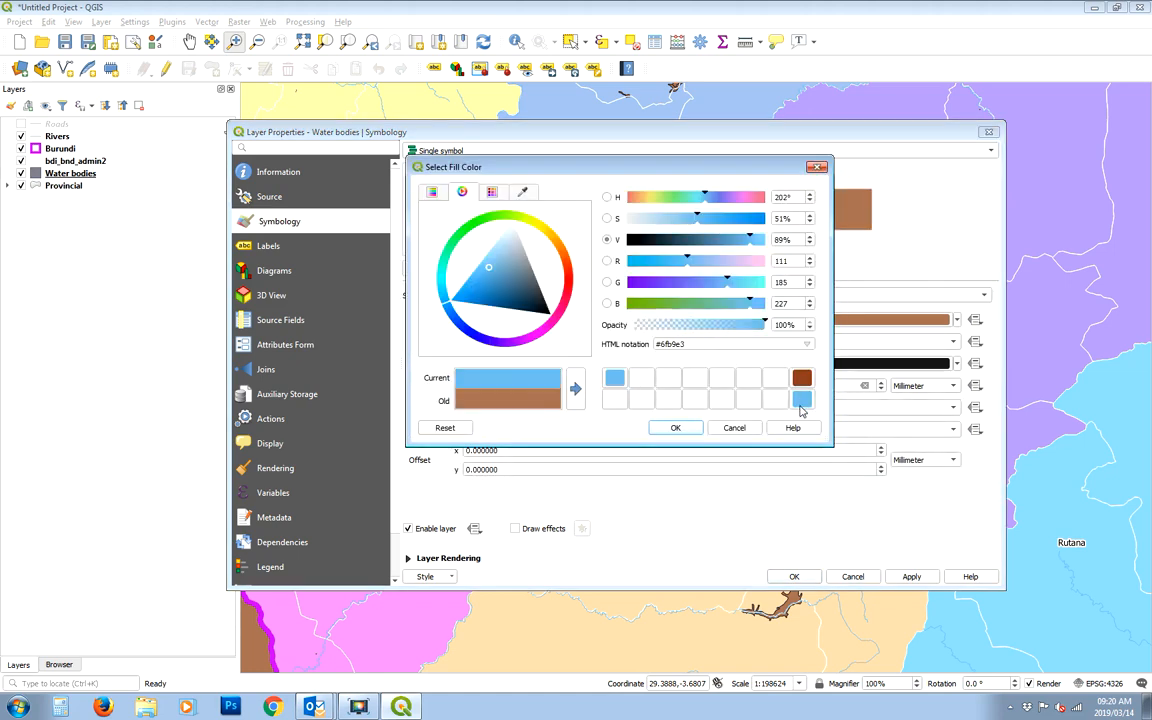
pyautogui.click(676, 427)
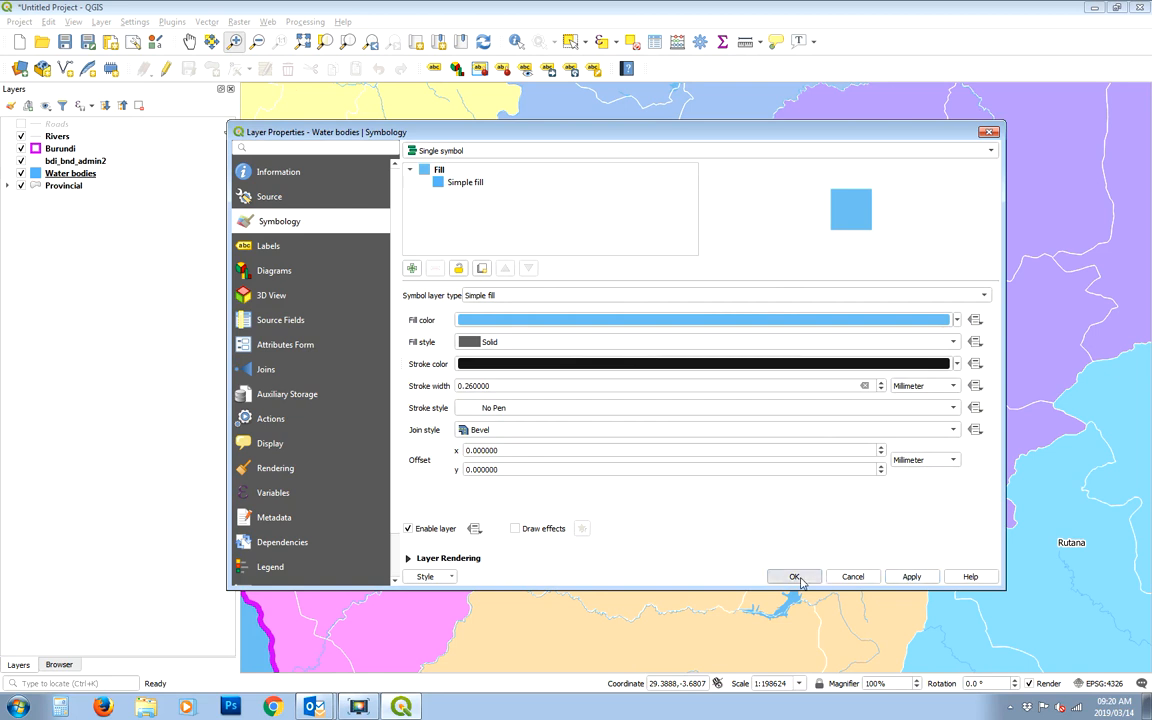
pyautogui.click(794, 576)
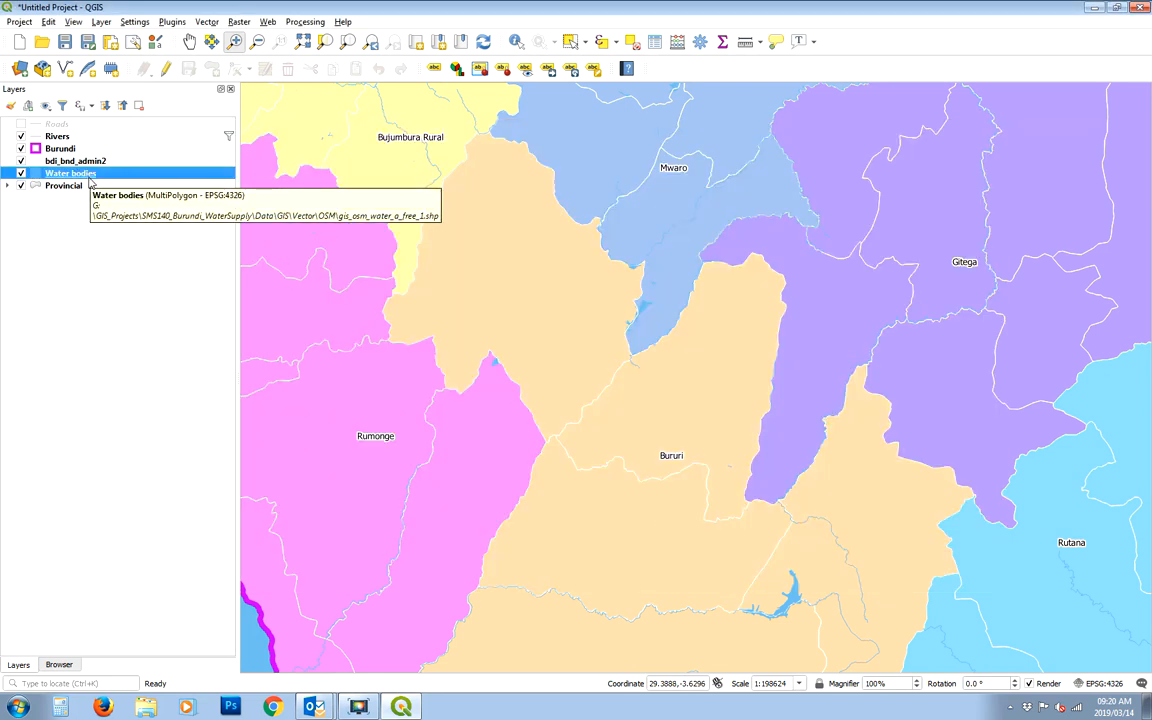
# Step: Move the Rivers layer between Water bodies and Provincial in the layer order
pyautogui.click(57, 136)
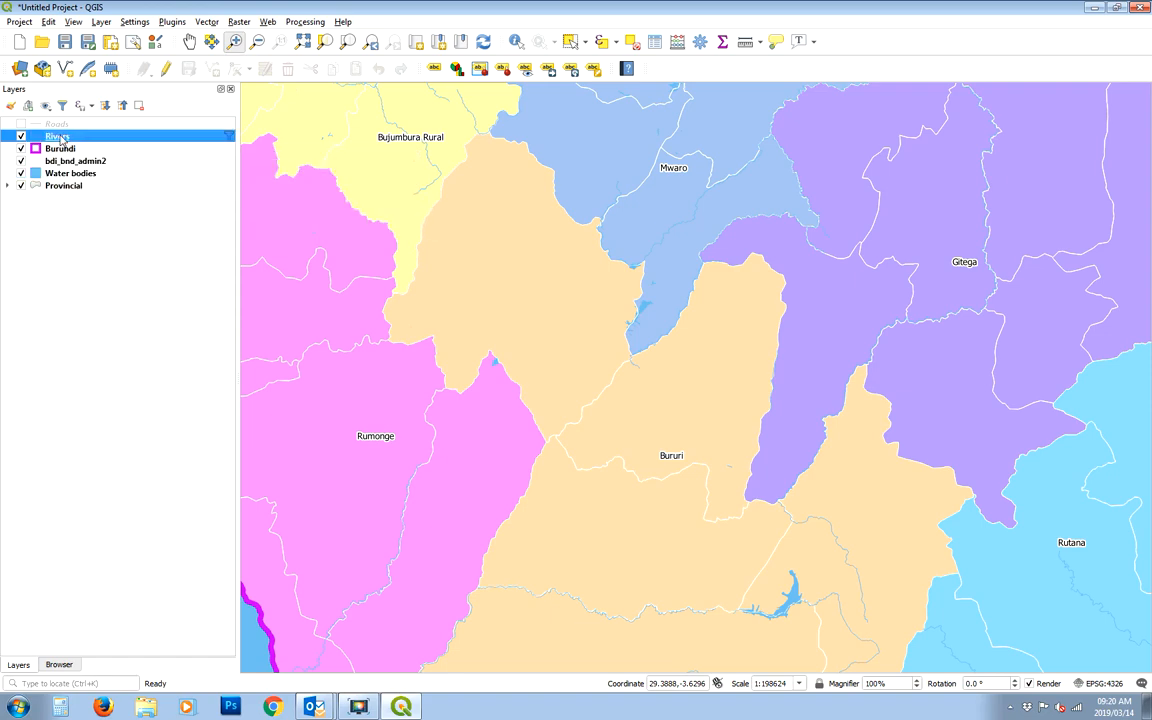
pyautogui.moveTo(57, 135); pyautogui.dragTo(87, 191)
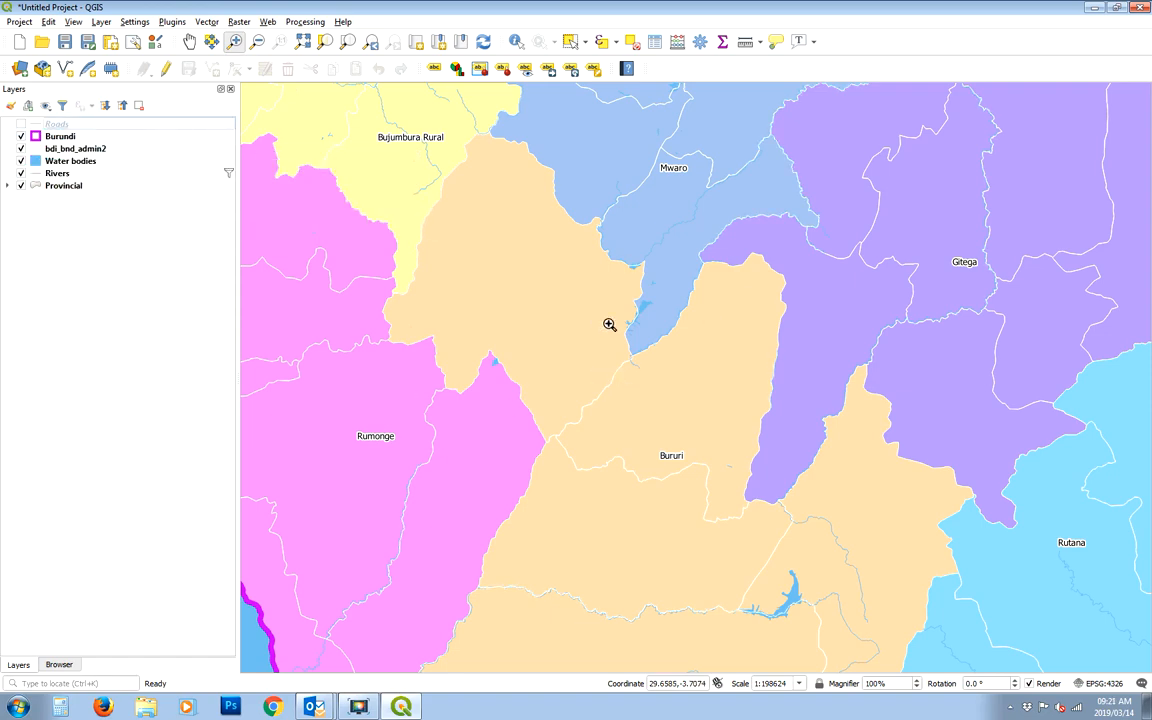
pyautogui.click(257, 41)
pyautogui.moveTo(397, 181); pyautogui.dragTo(819, 493)
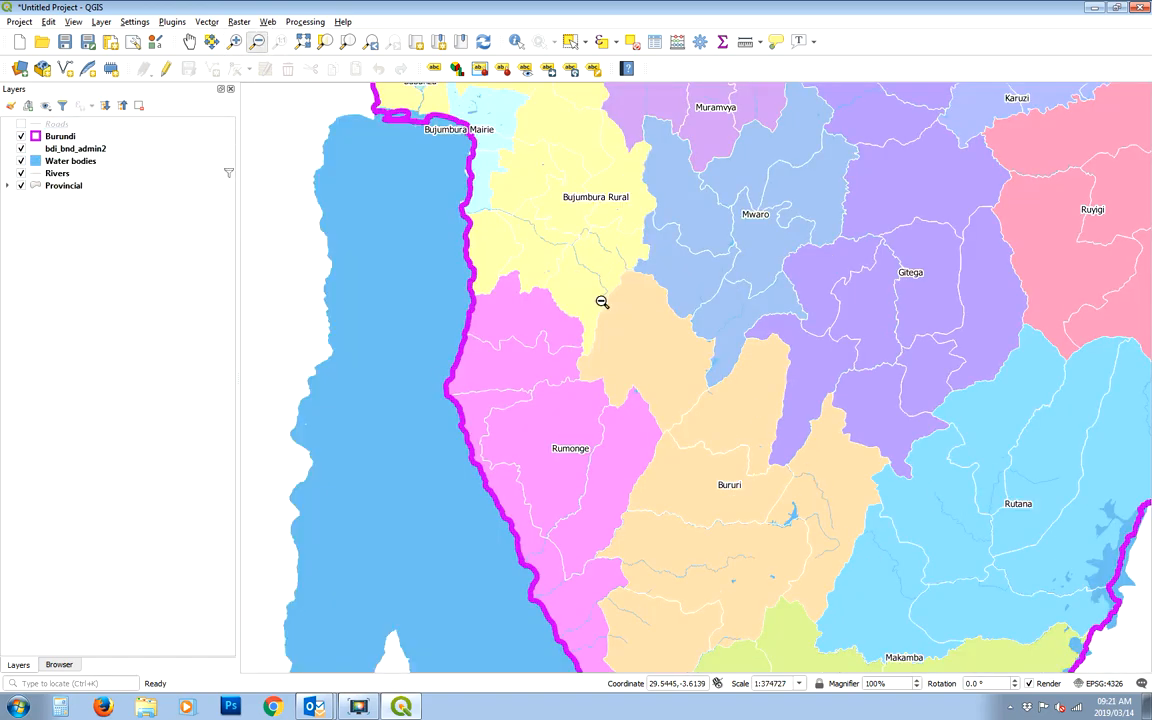
pyautogui.moveTo(538, 268); pyautogui.dragTo(733, 402)
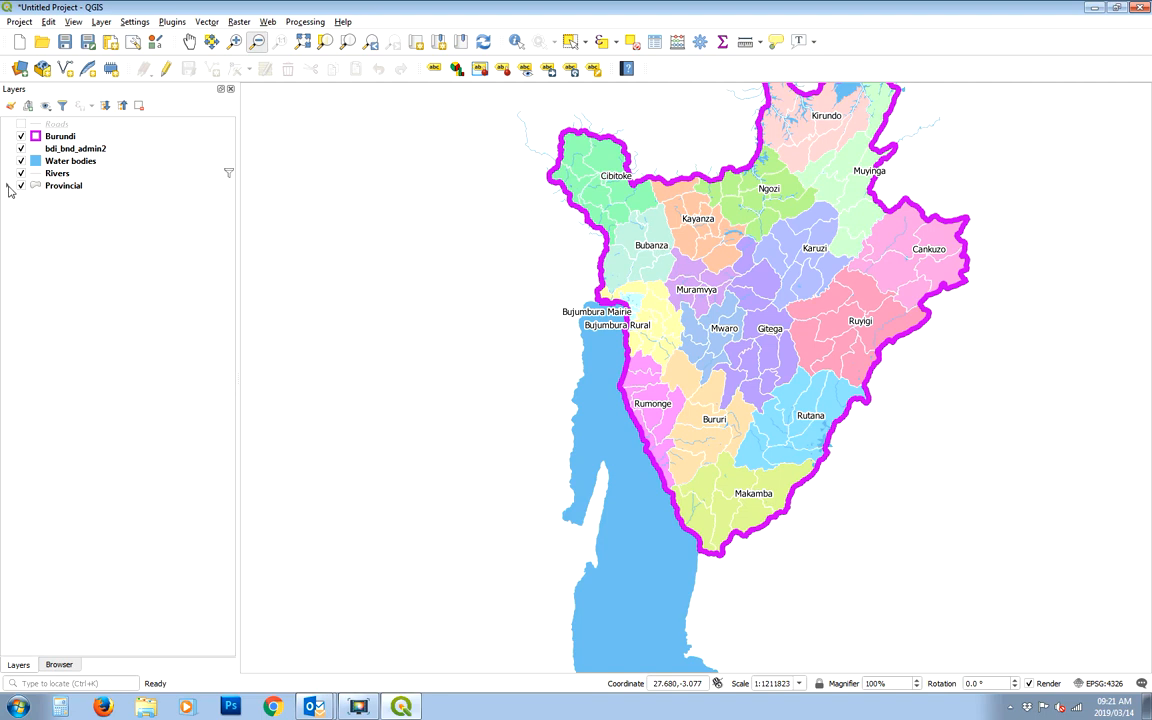
# Step: Expand the Provincial layer's legend and open the layer's symbology properties
pyautogui.click(8, 186)
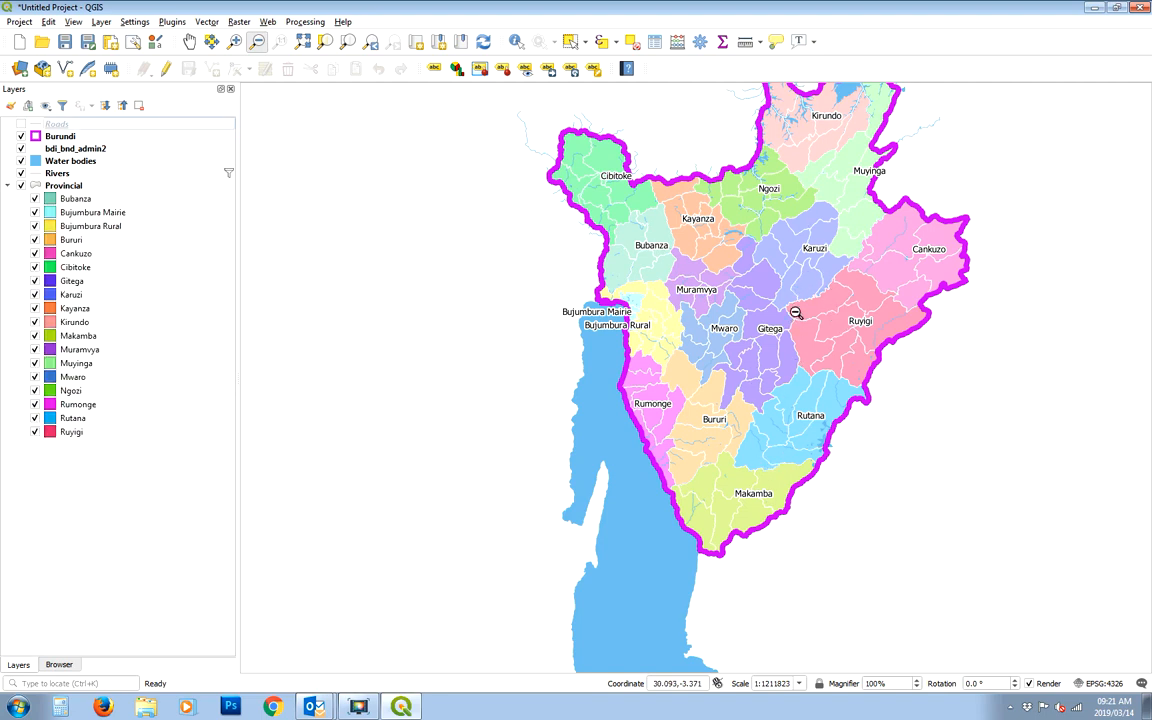
pyautogui.click(72, 186)
pyautogui.rightClick(72, 186)
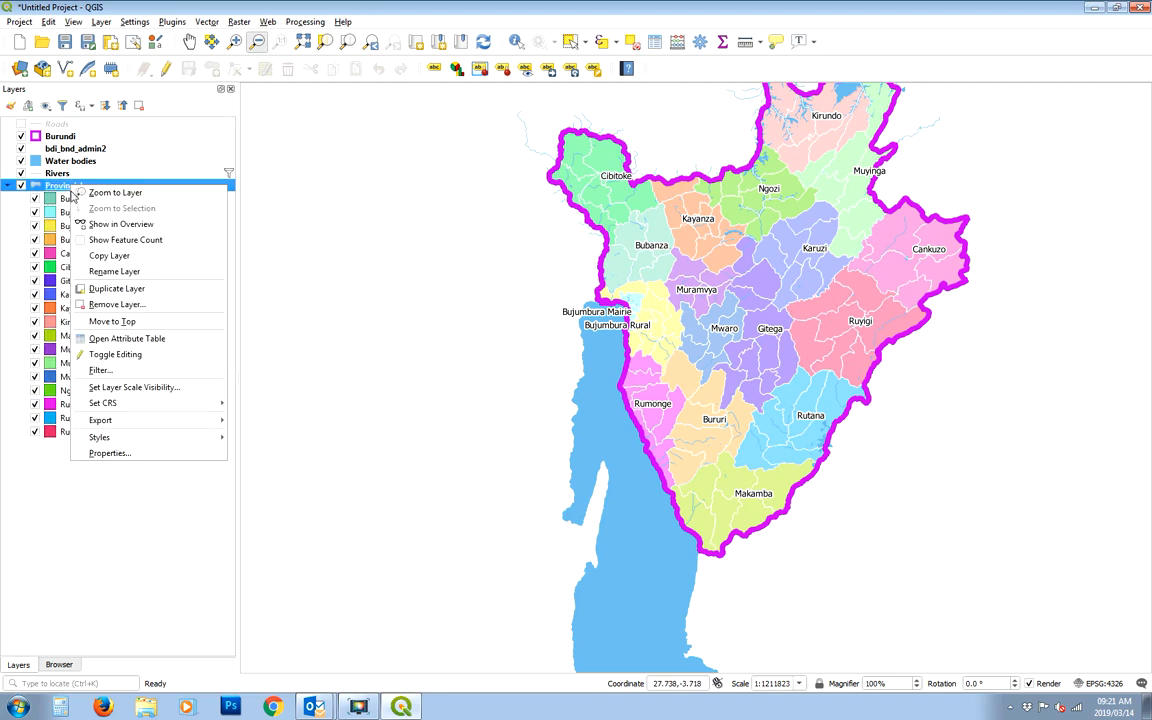
pyautogui.click(110, 453)
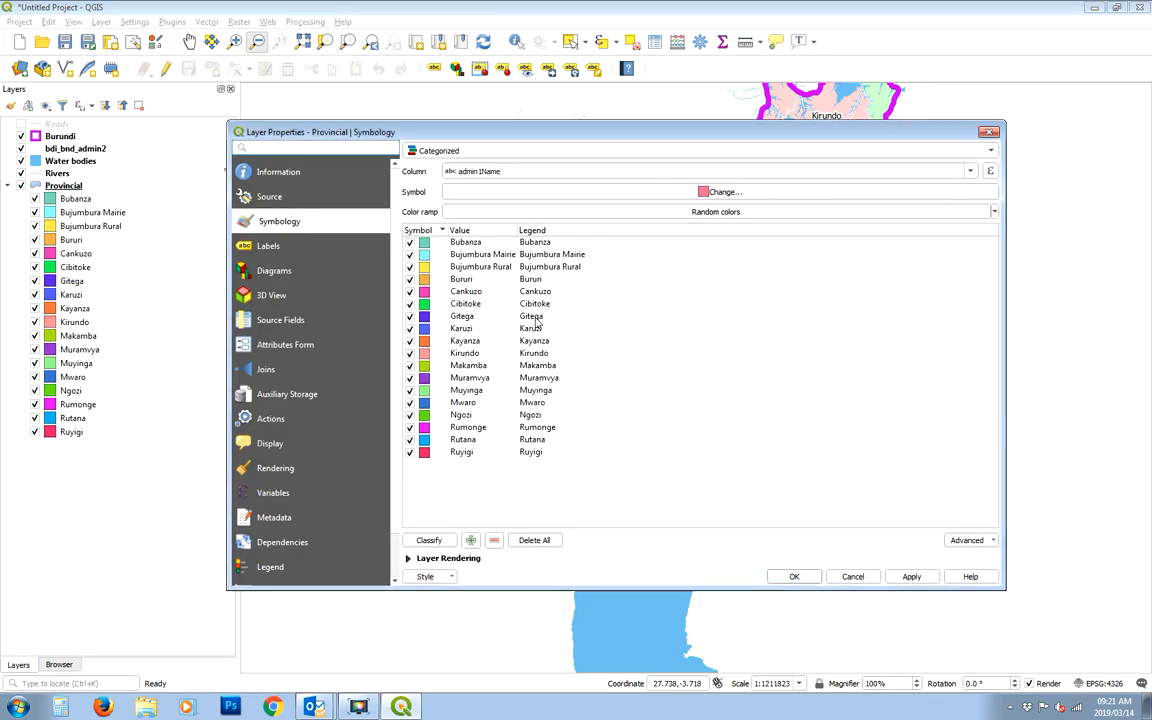
# Step: Try the YlOrBr color ramp on the Provincial categories, and return to random colors
pyautogui.click(790, 208)
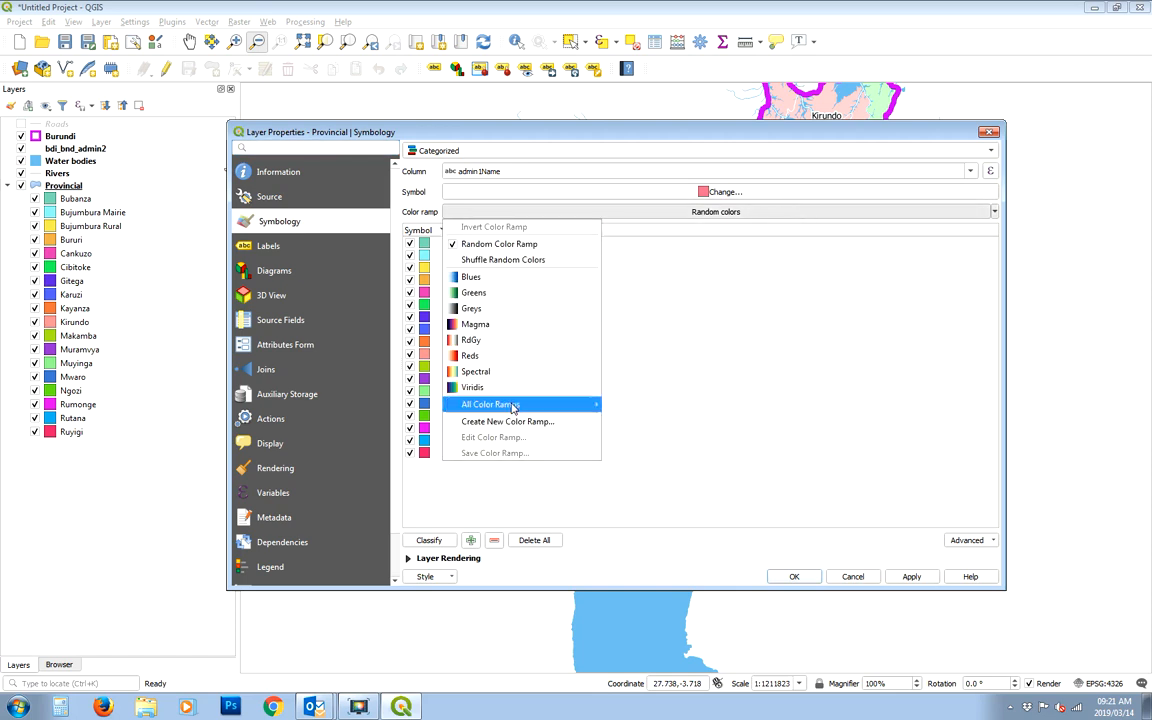
pyautogui.moveTo(518, 403)
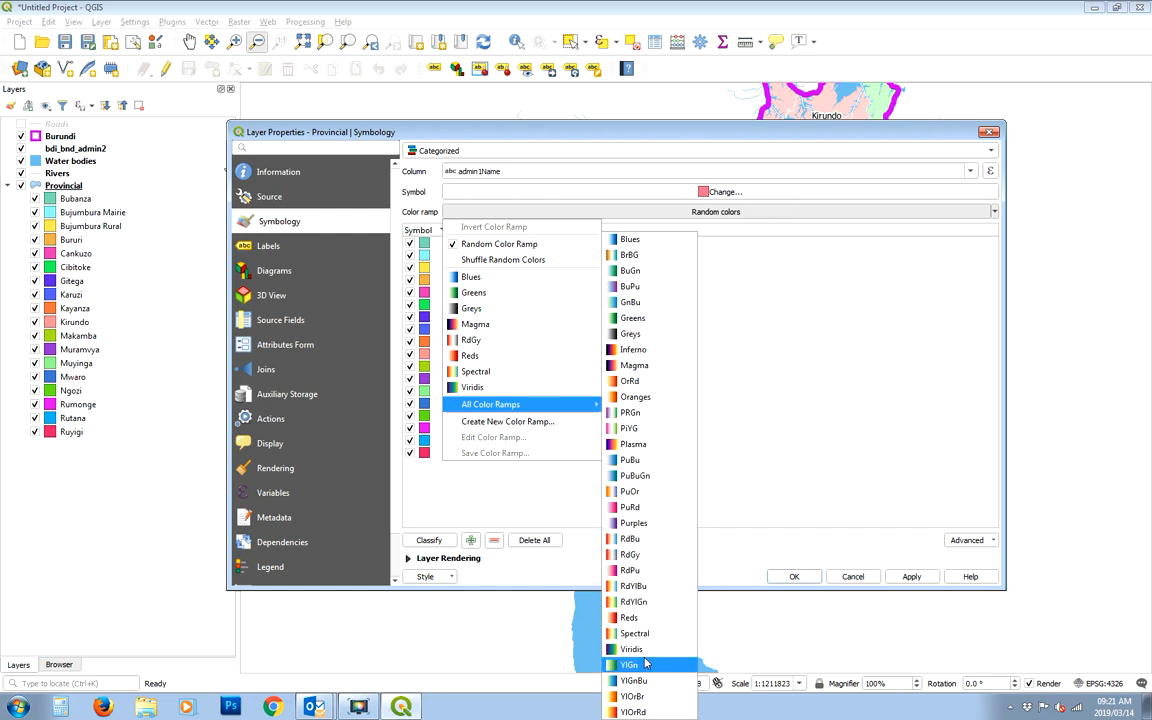
pyautogui.click(624, 698)
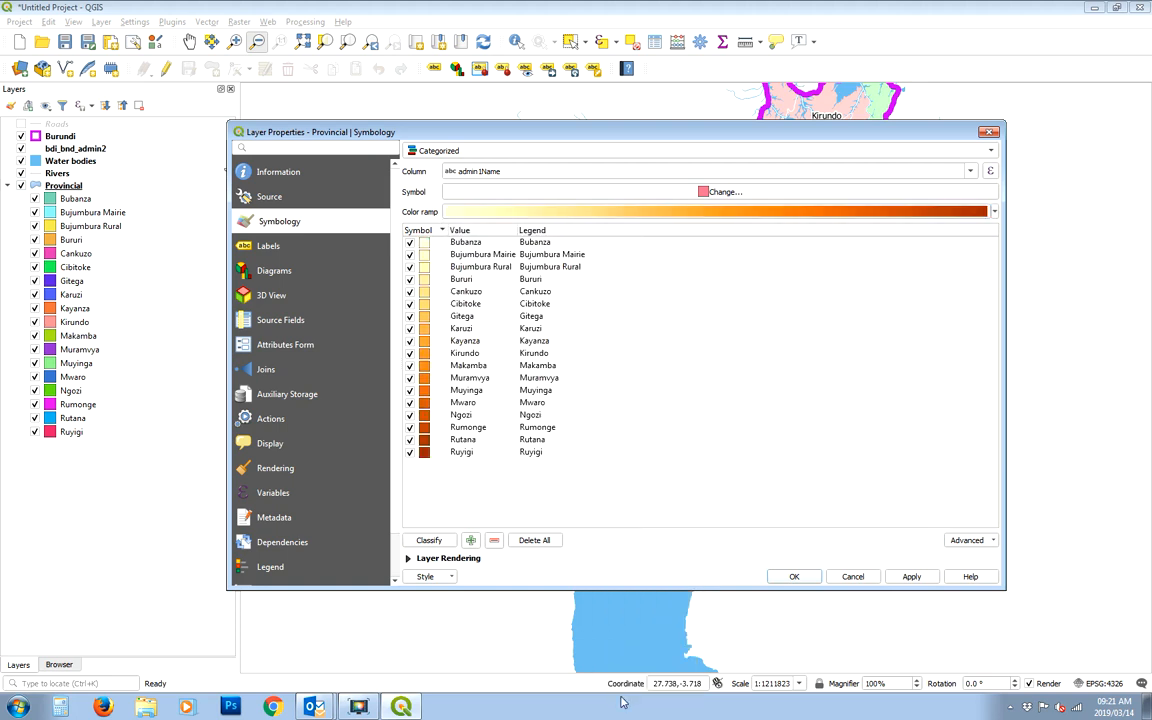
pyautogui.click(652, 210)
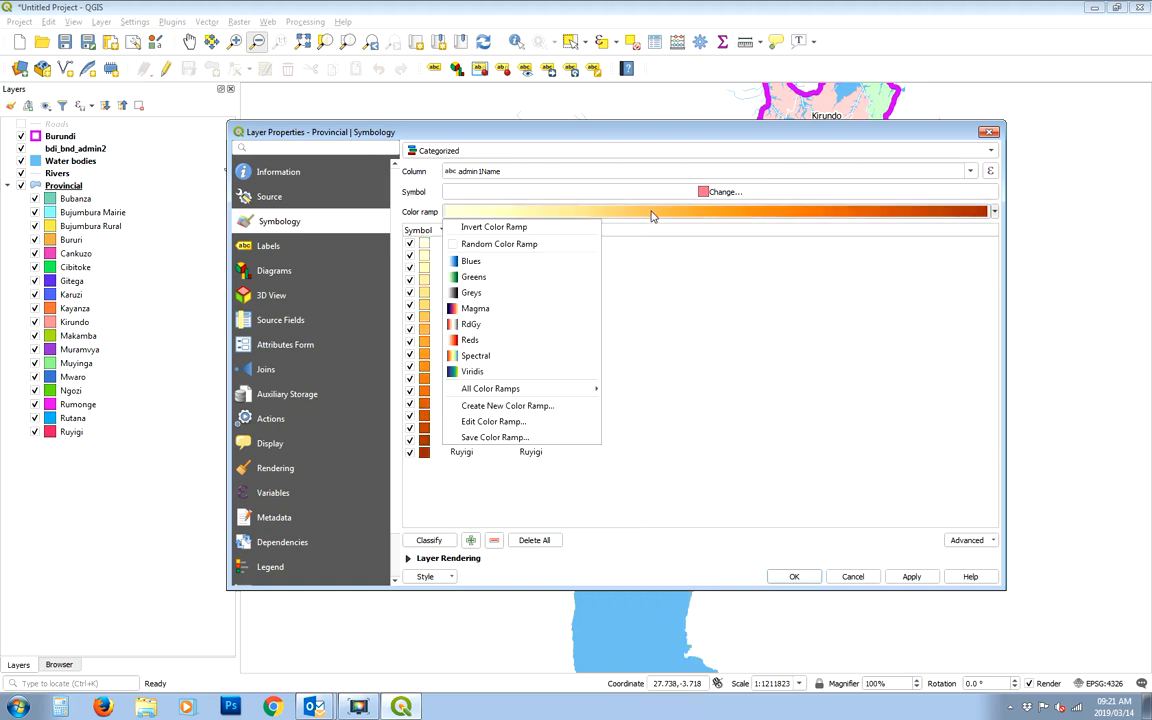
pyautogui.click(518, 249)
# Step: Apply the Reds color ramp to the Provincial categories and collapse the layer's legend
pyautogui.click(708, 213)
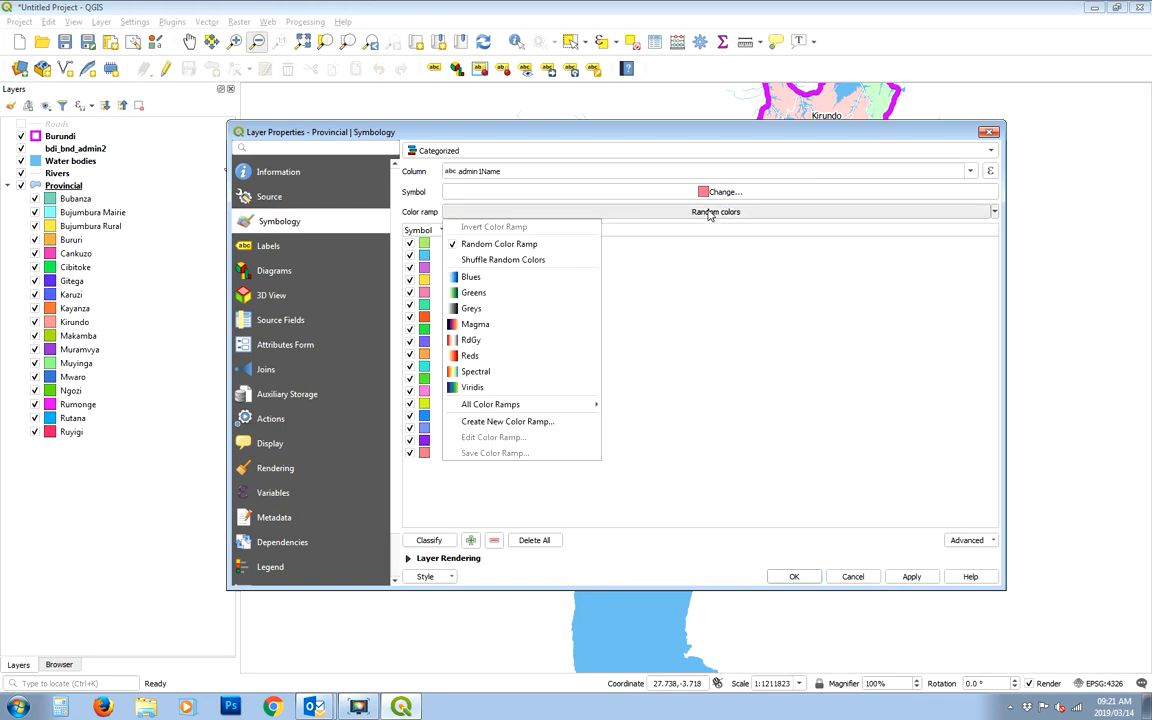
pyautogui.click(487, 356)
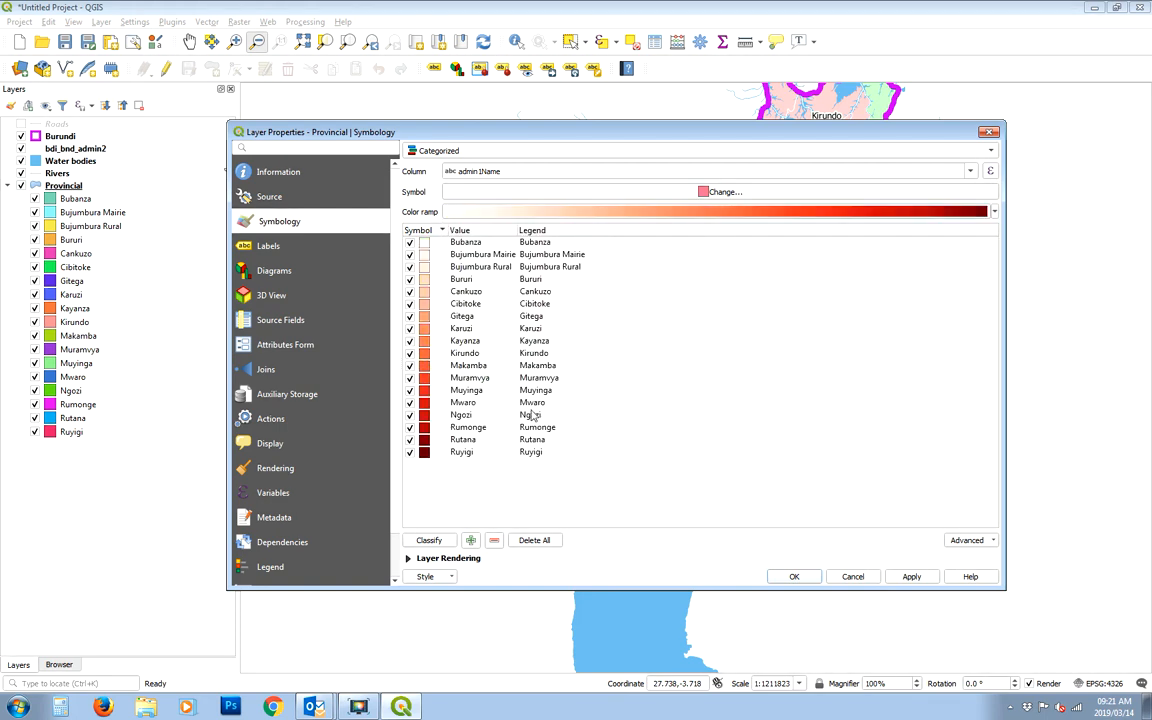
pyautogui.click(905, 578)
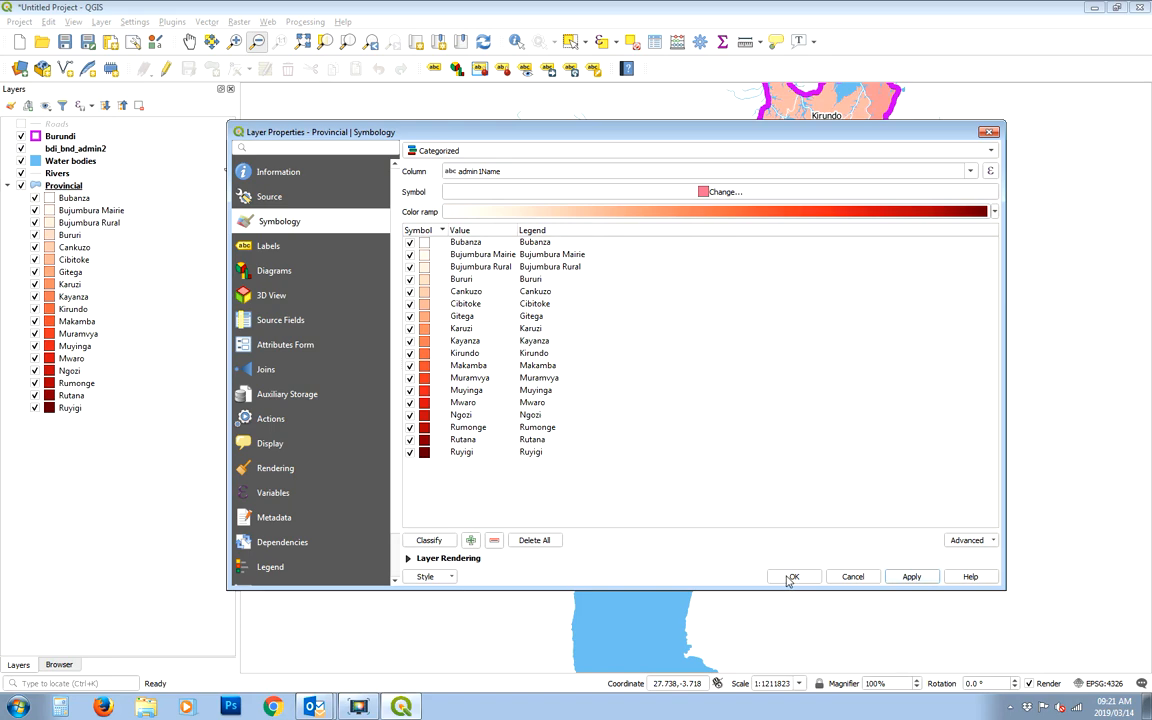
pyautogui.moveTo(751, 139); pyautogui.dragTo(779, 108)
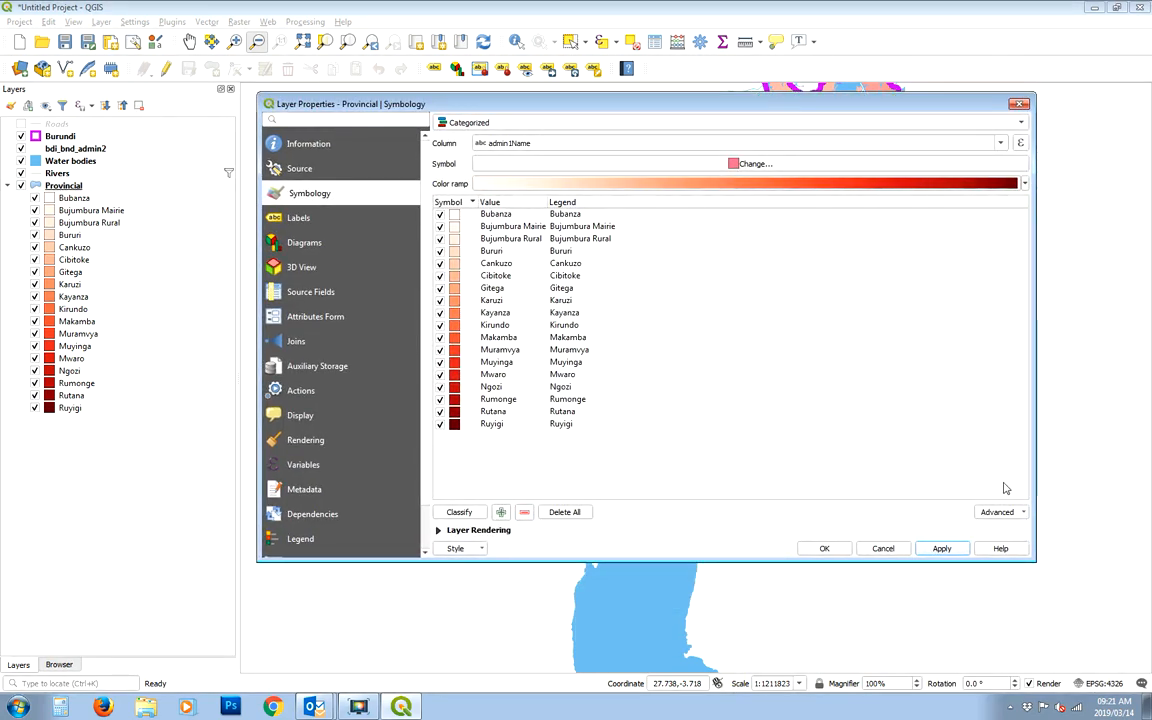
pyautogui.click(825, 549)
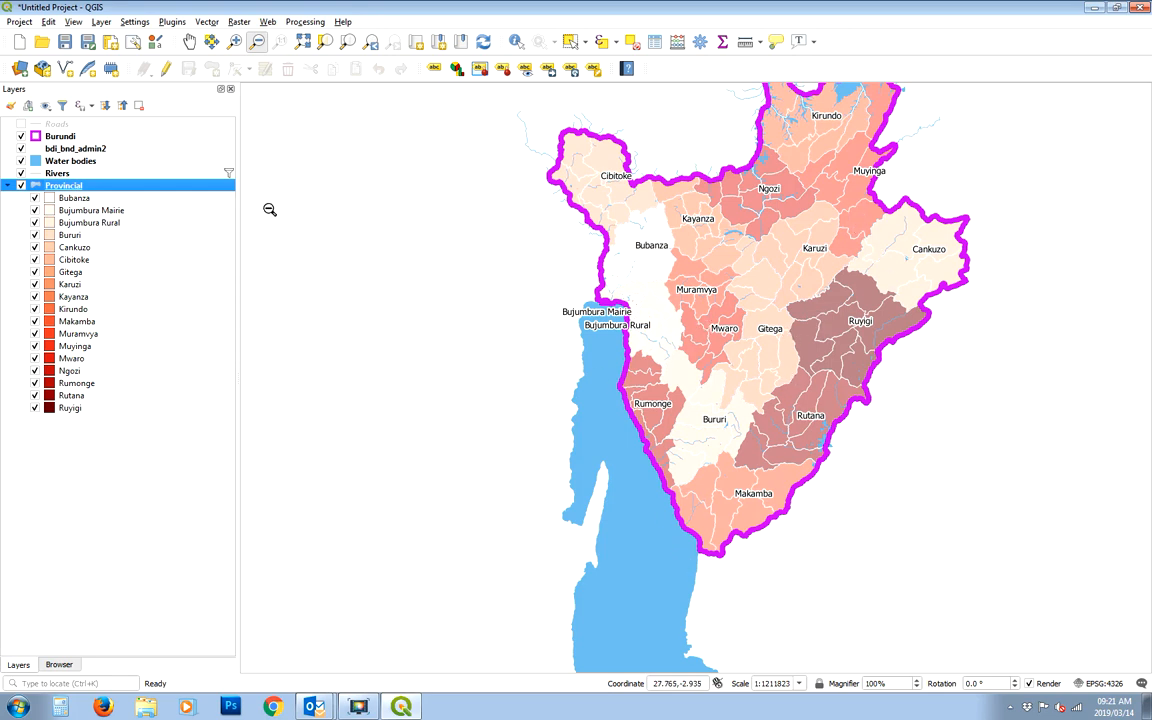
pyautogui.click(8, 186)
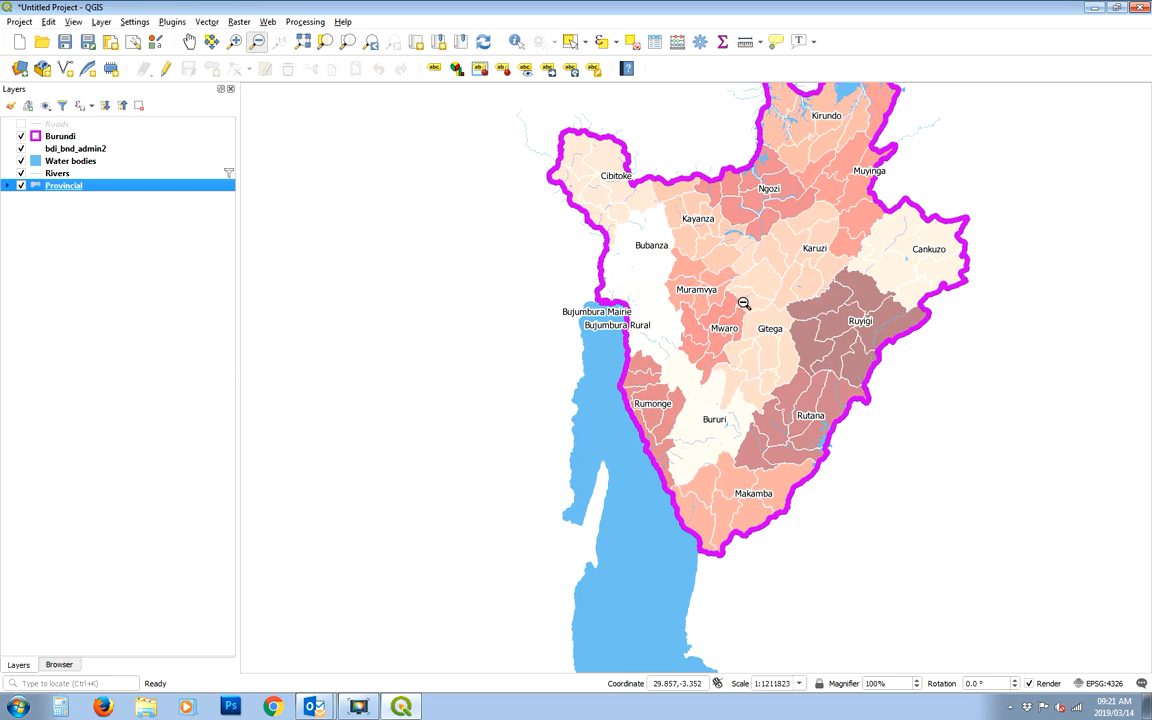
# Step: Turn on the visibility of the Roads layer
pyautogui.click(189, 41)
pyautogui.moveTo(755, 187); pyautogui.dragTo(716, 264)
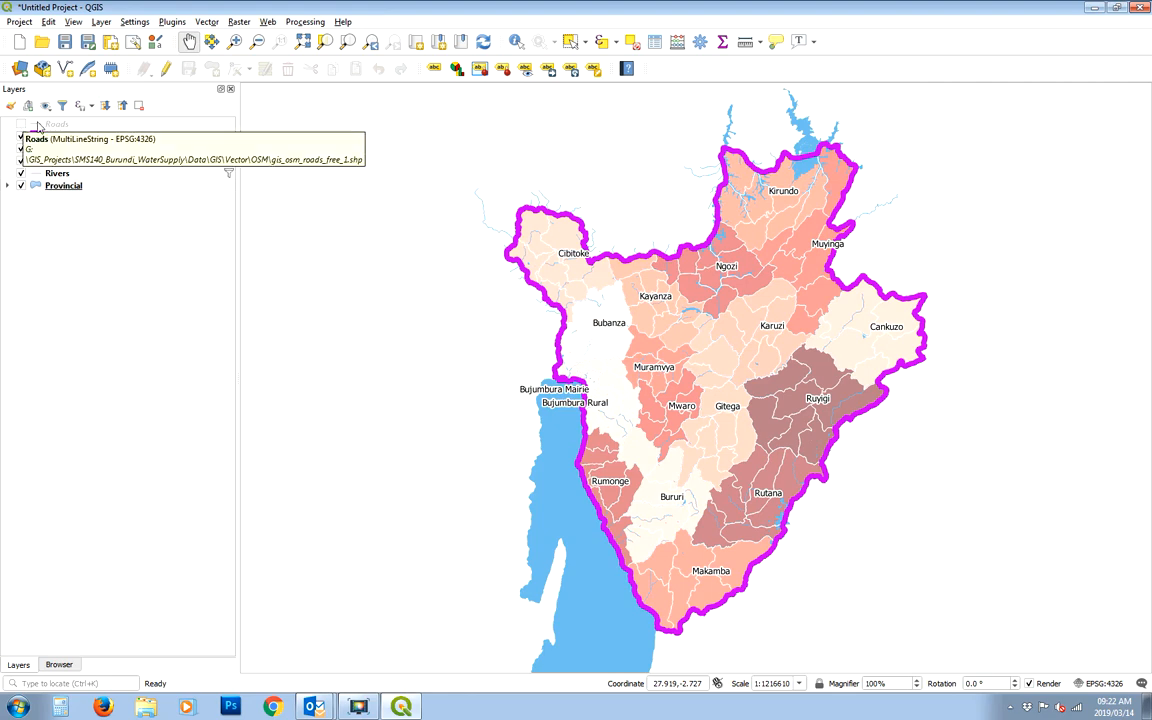
pyautogui.click(53, 126)
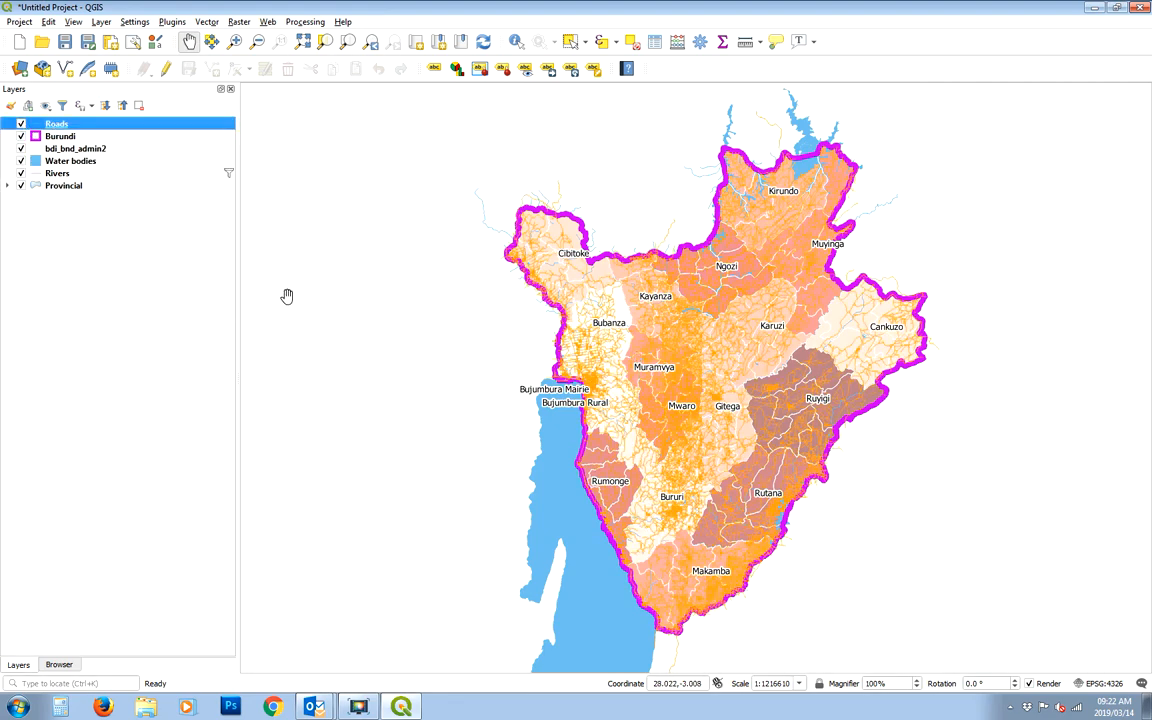
# Step: Examine the road classes in the fclass column of the Roads attribute table, widening that column
pyautogui.rightClick(99, 128)
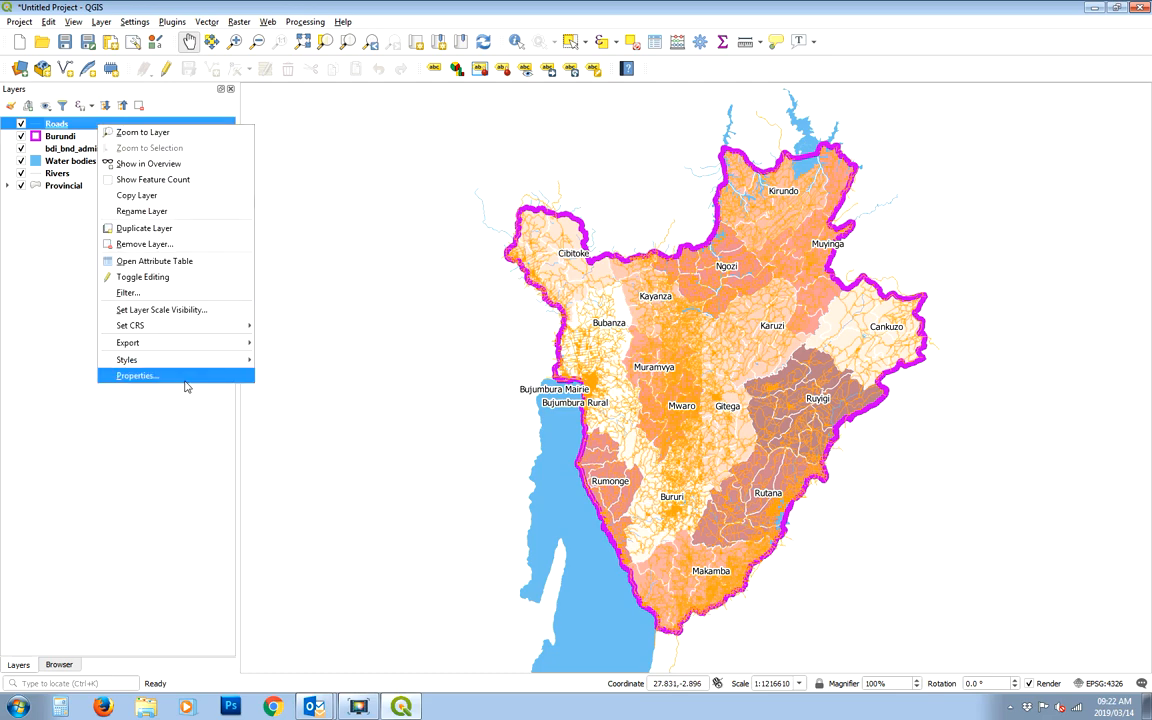
pyautogui.click(192, 263)
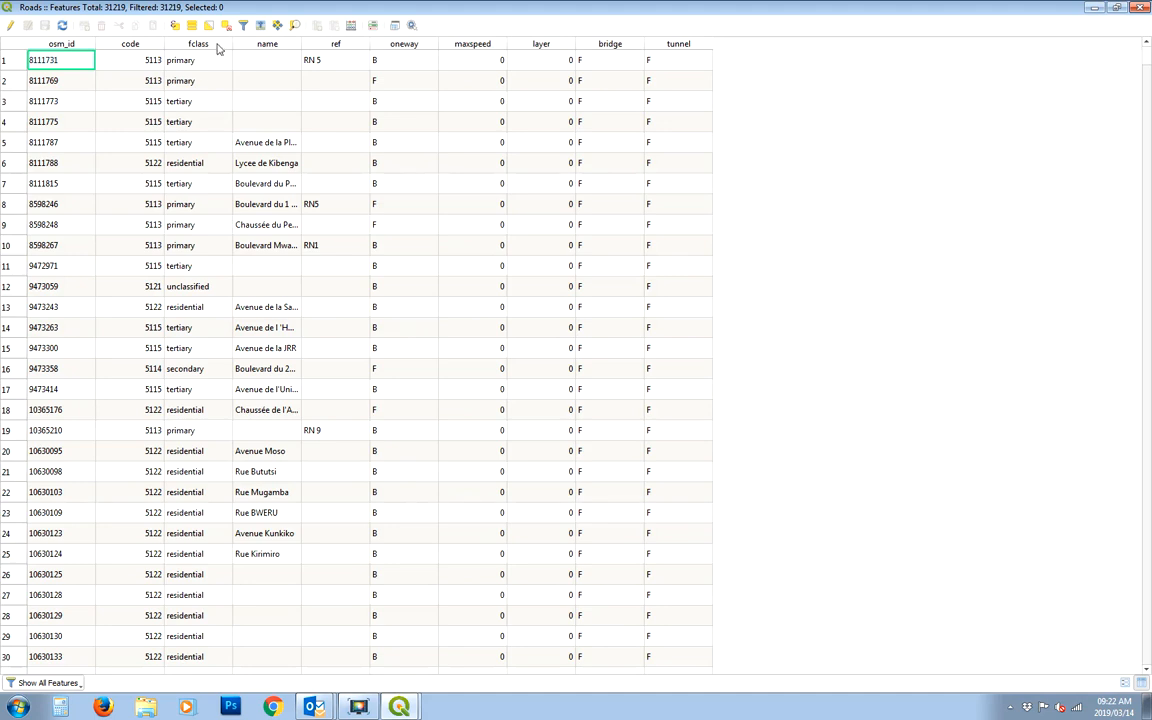
pyautogui.moveTo(233, 44); pyautogui.dragTo(249, 44)
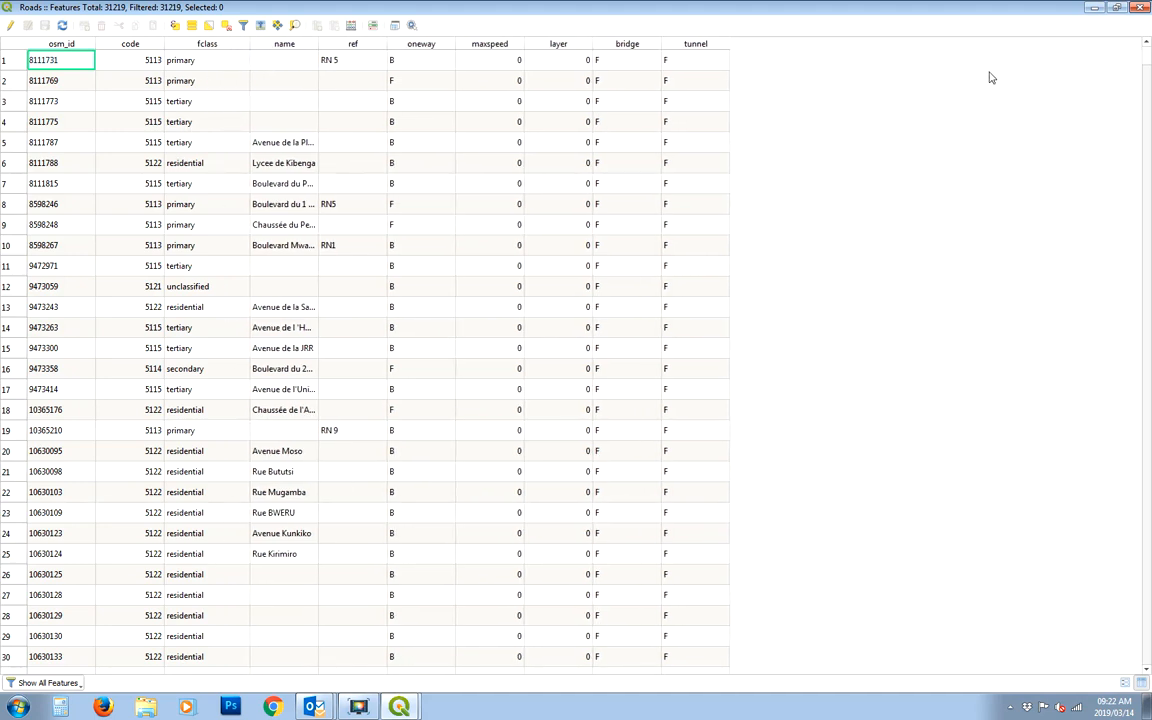
pyautogui.click(1140, 7)
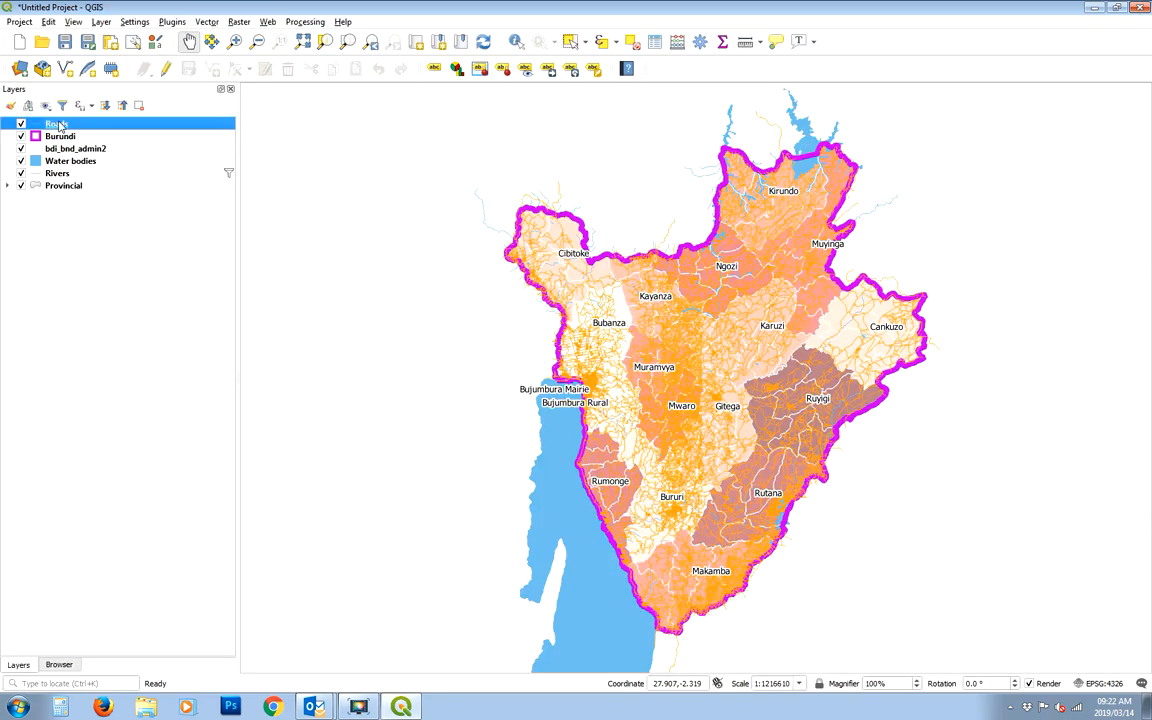
# Step: Switch the Roads layer's symbology to Categorized on the fclass column and classify its values
pyautogui.rightClick(58, 124)
pyautogui.click(145, 372)
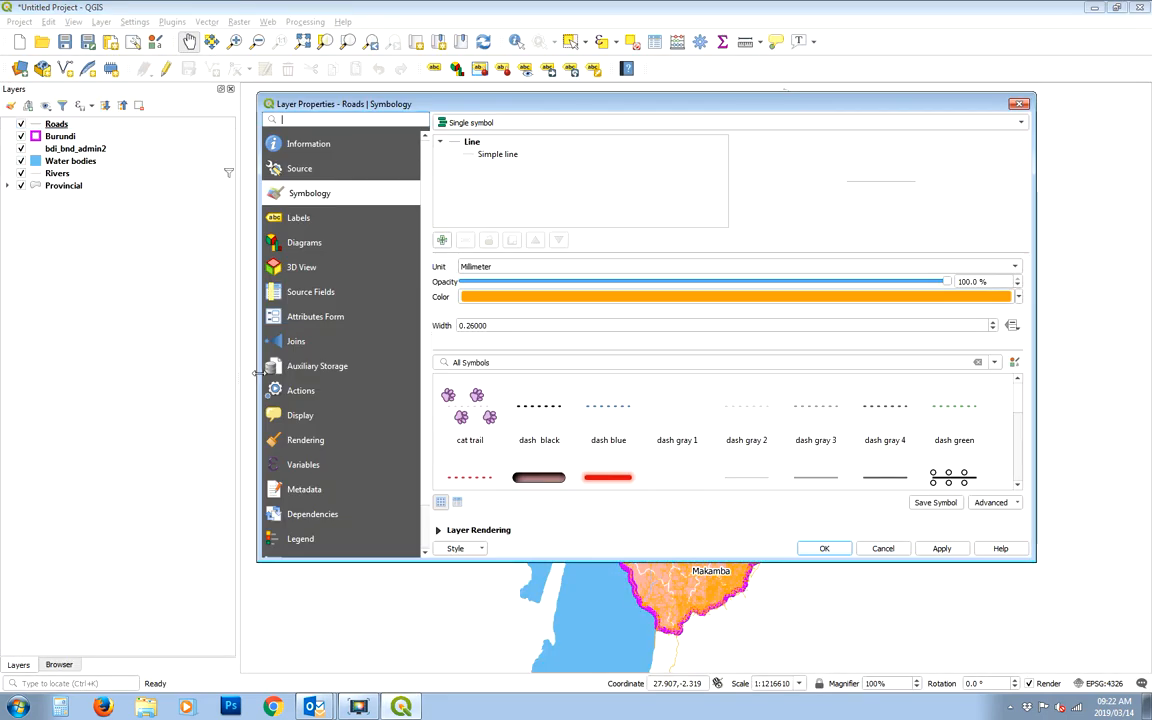
pyautogui.click(502, 122)
pyautogui.click(500, 139)
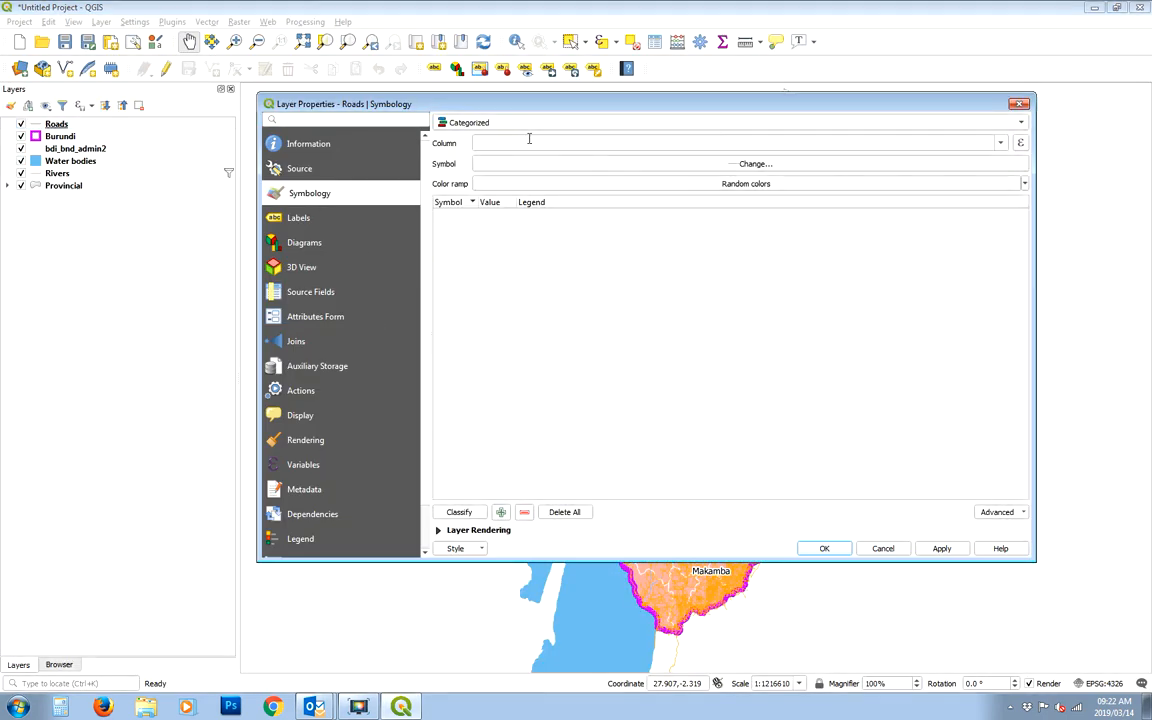
pyautogui.click(998, 145)
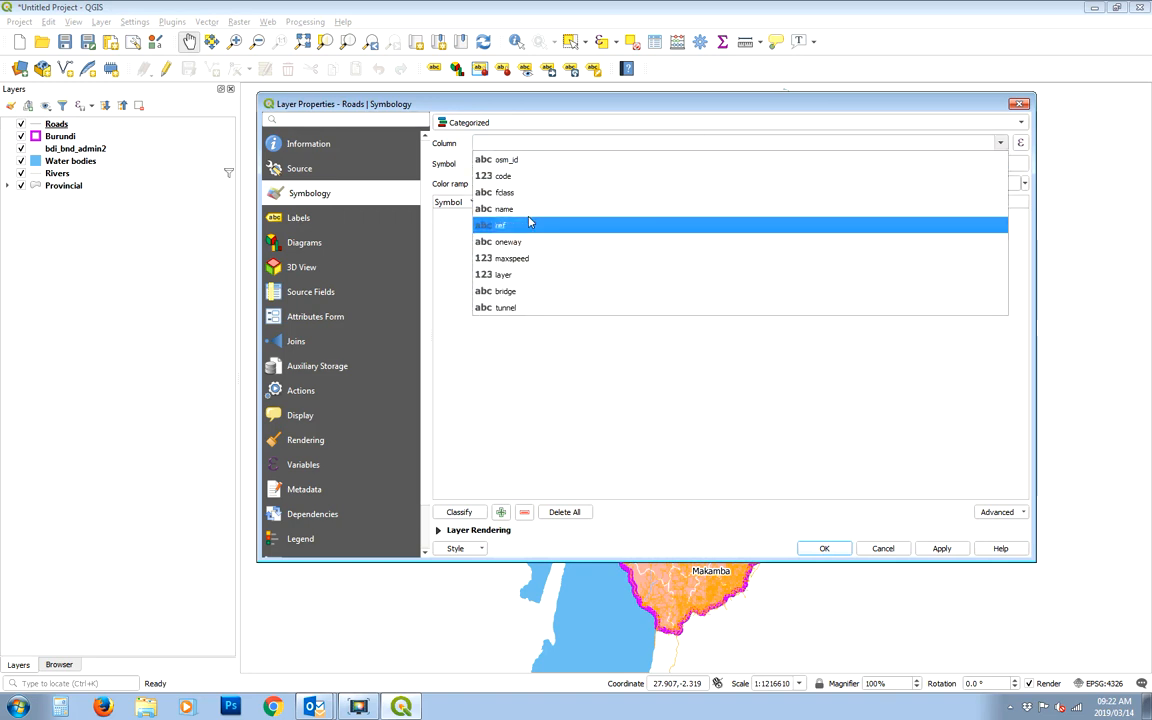
pyautogui.click(600, 177)
pyautogui.click(462, 512)
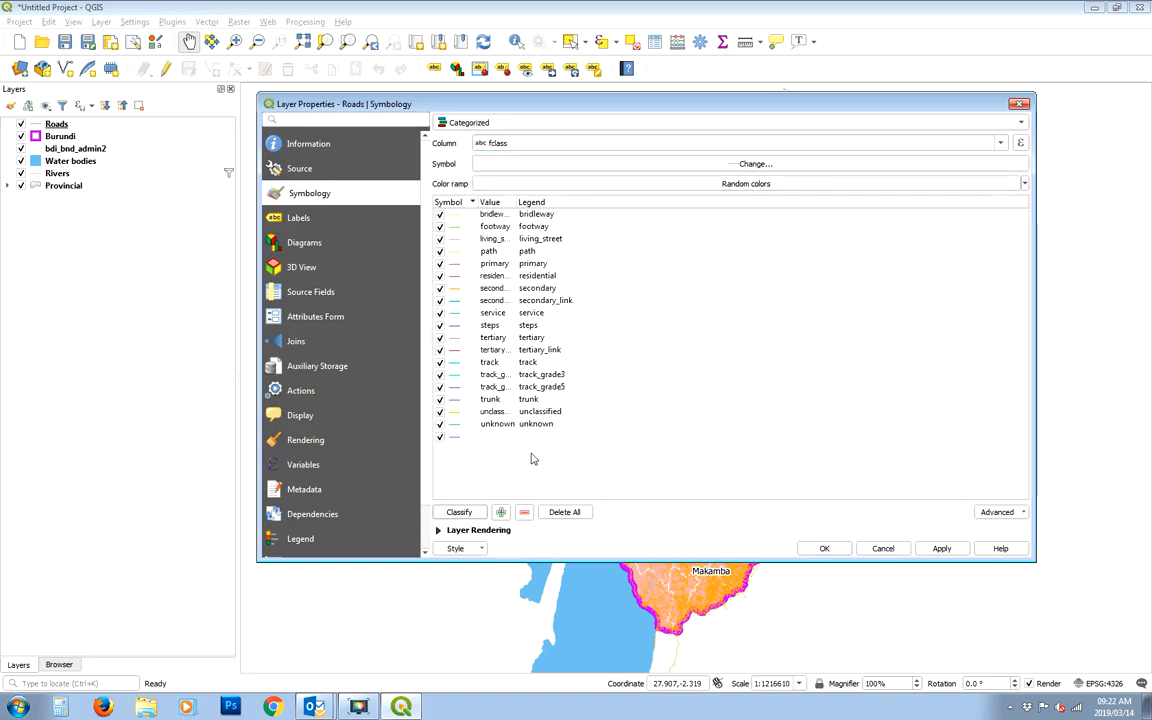
# Step: Remove every Roads category except primary, secondary and secondary_link, and apply the reduced classification
pyautogui.click(467, 437)
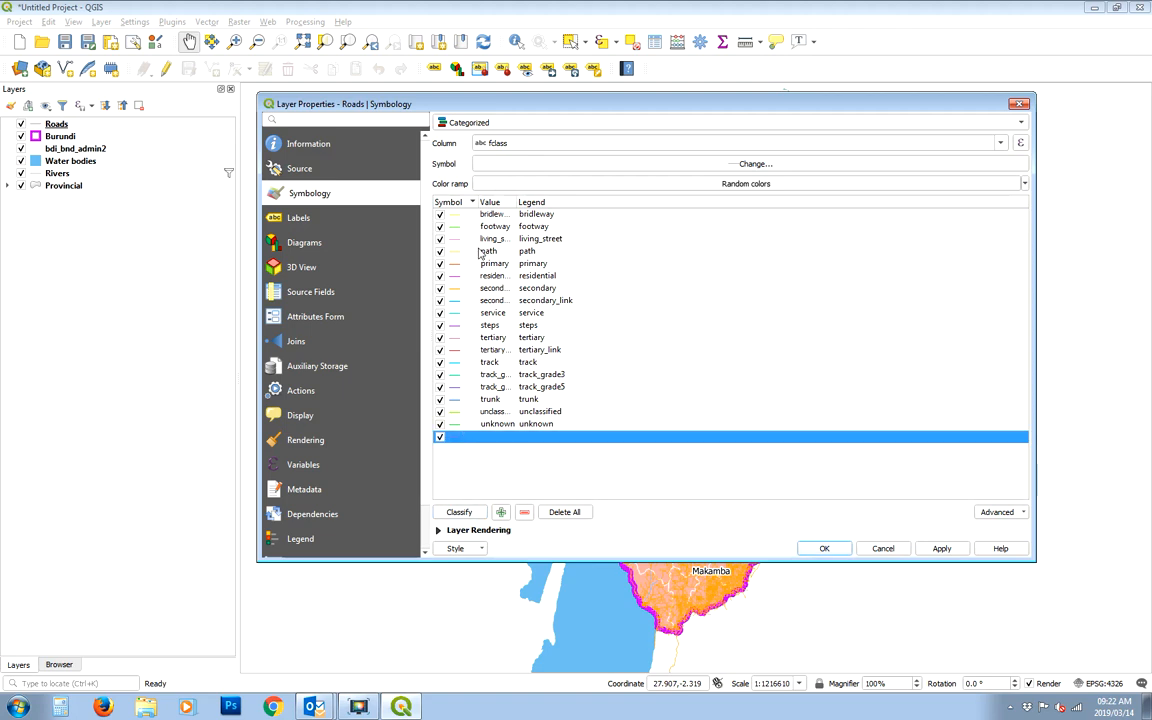
pyautogui.keyDown('shift'); pyautogui.click(478, 214); pyautogui.keyUp('shift')
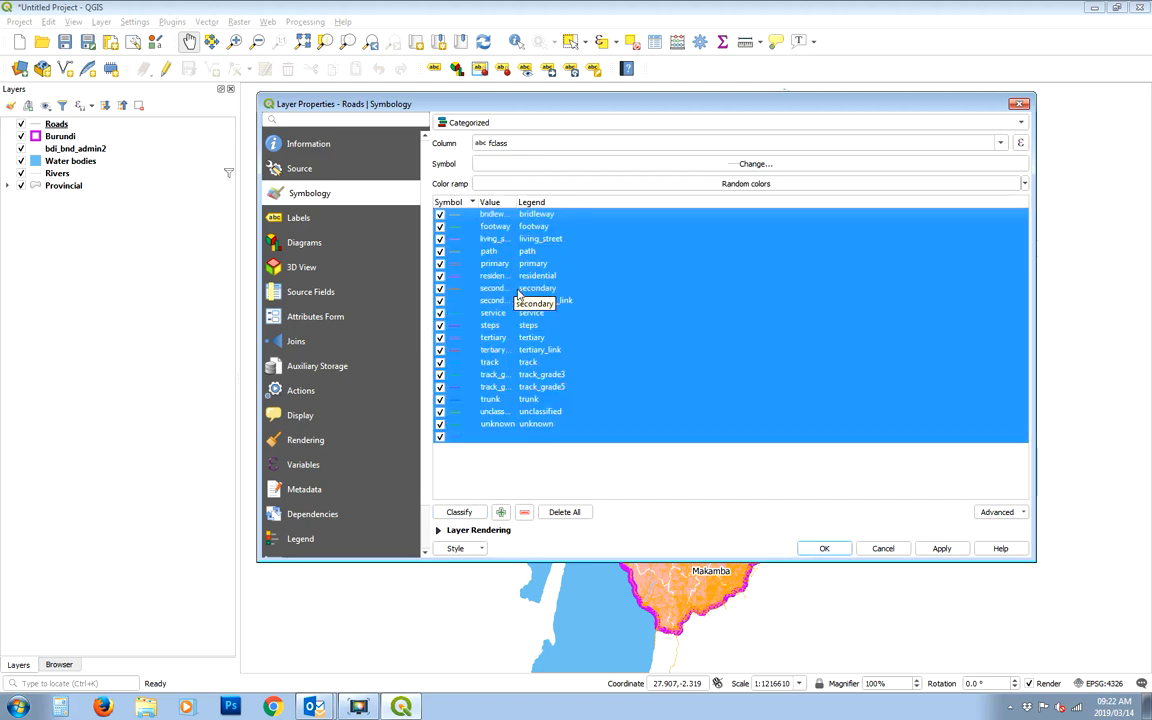
pyautogui.keyDown('ctrl'); pyautogui.click(458, 263); pyautogui.keyUp('ctrl')
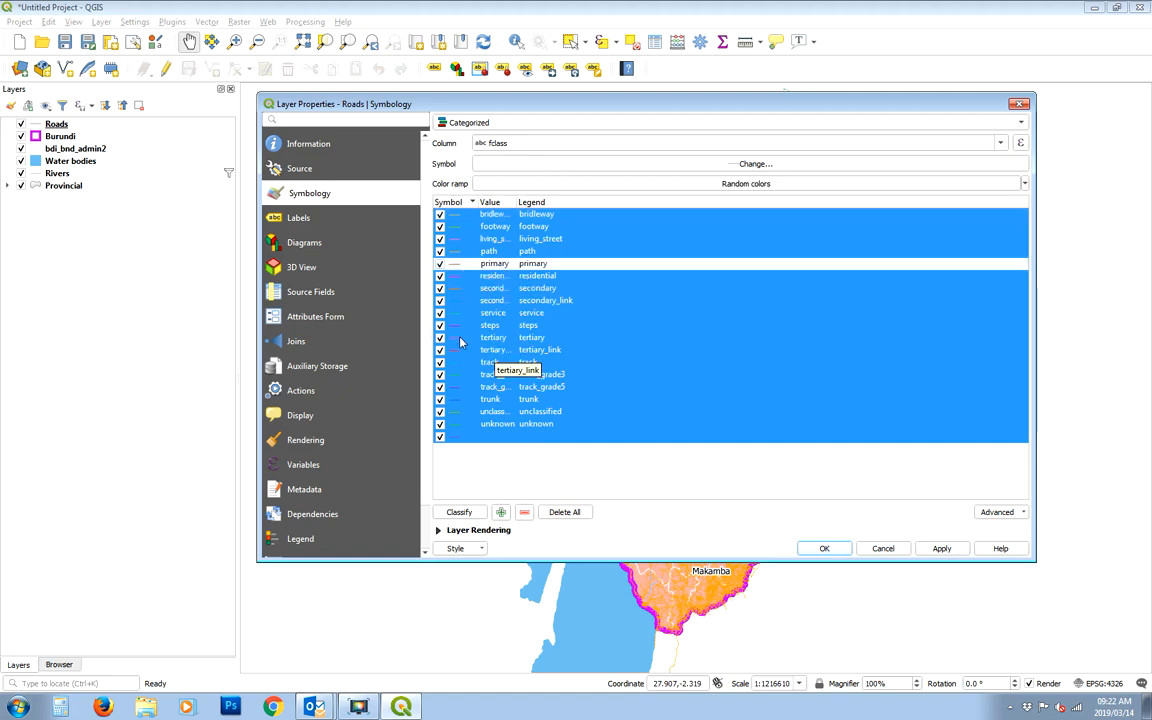
pyautogui.keyDown('ctrl'); pyautogui.click(462, 300); pyautogui.keyUp('ctrl')
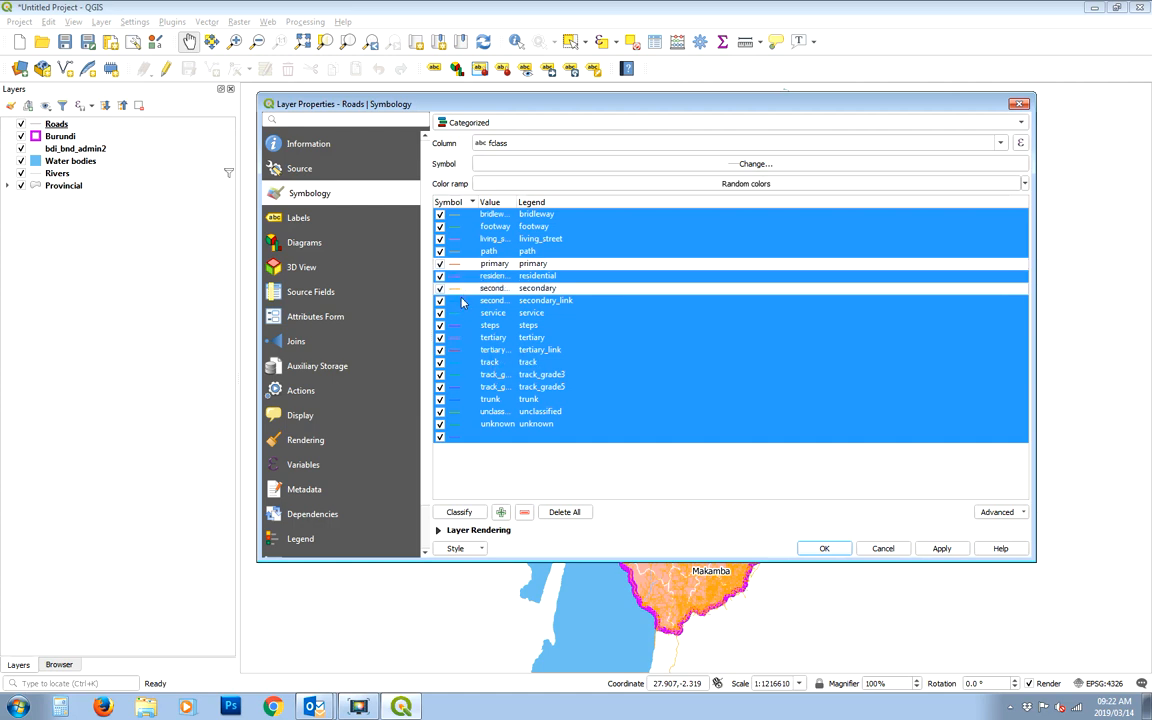
pyautogui.keyDown('ctrl'); pyautogui.click(462, 288); pyautogui.keyUp('ctrl')
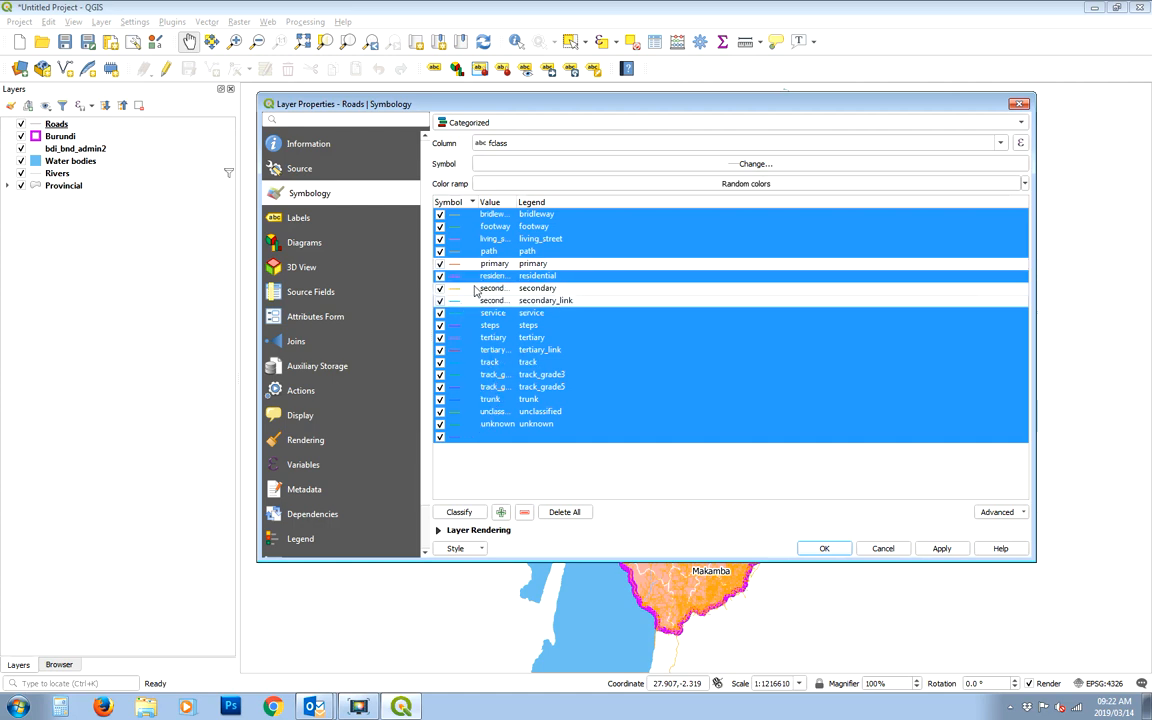
pyautogui.click(524, 512)
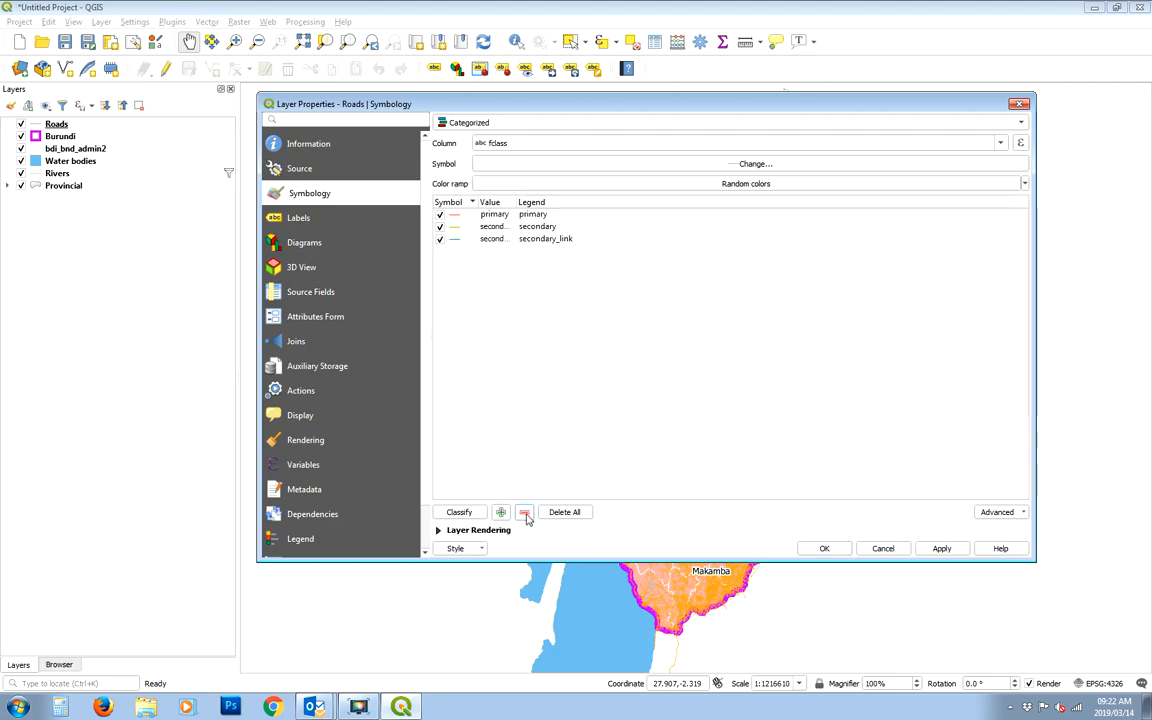
pyautogui.click(941, 550)
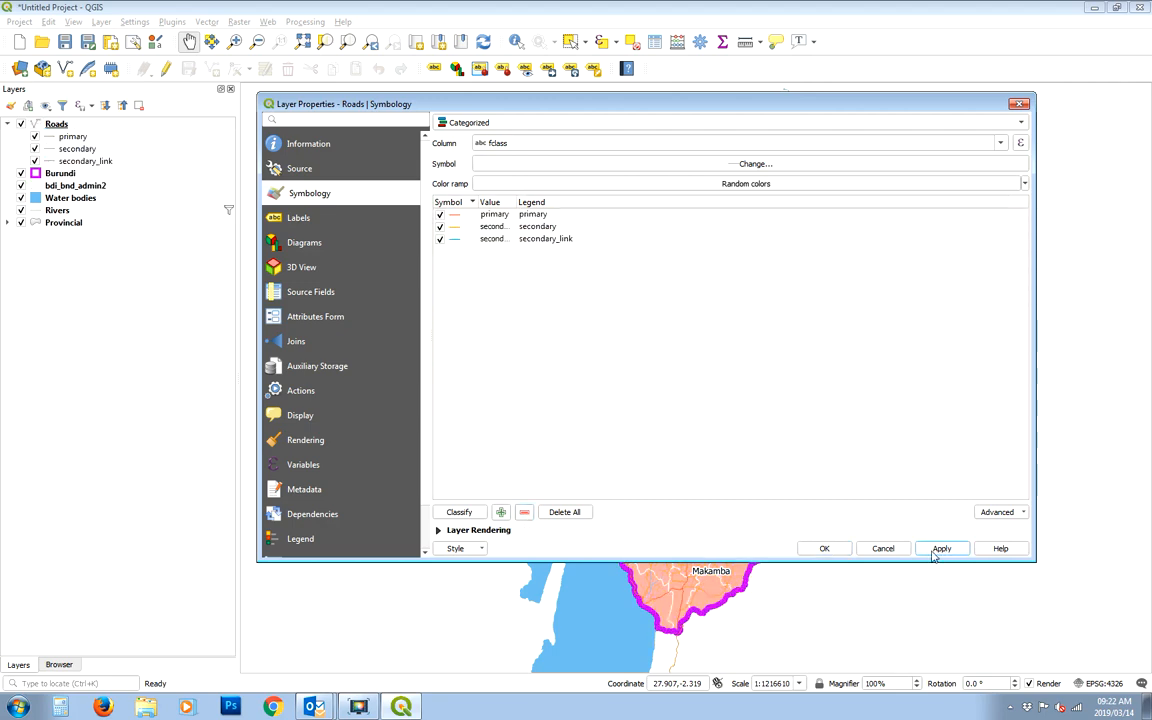
# Step: Change the color of the primary, secondary and secondary_link road symbols to dark reddish brown #9c3417
pyautogui.moveTo(703, 117); pyautogui.dragTo(304, 78)
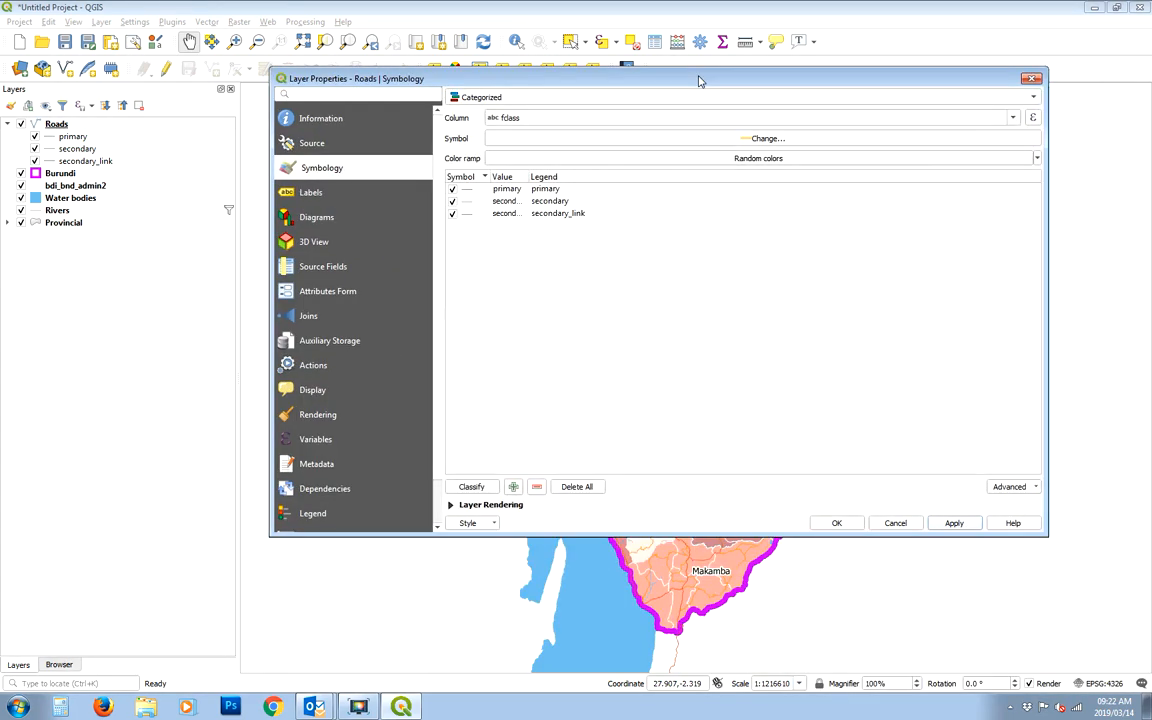
pyautogui.moveTo(463, 191); pyautogui.dragTo(455, 212)
pyautogui.rightClick(499, 207)
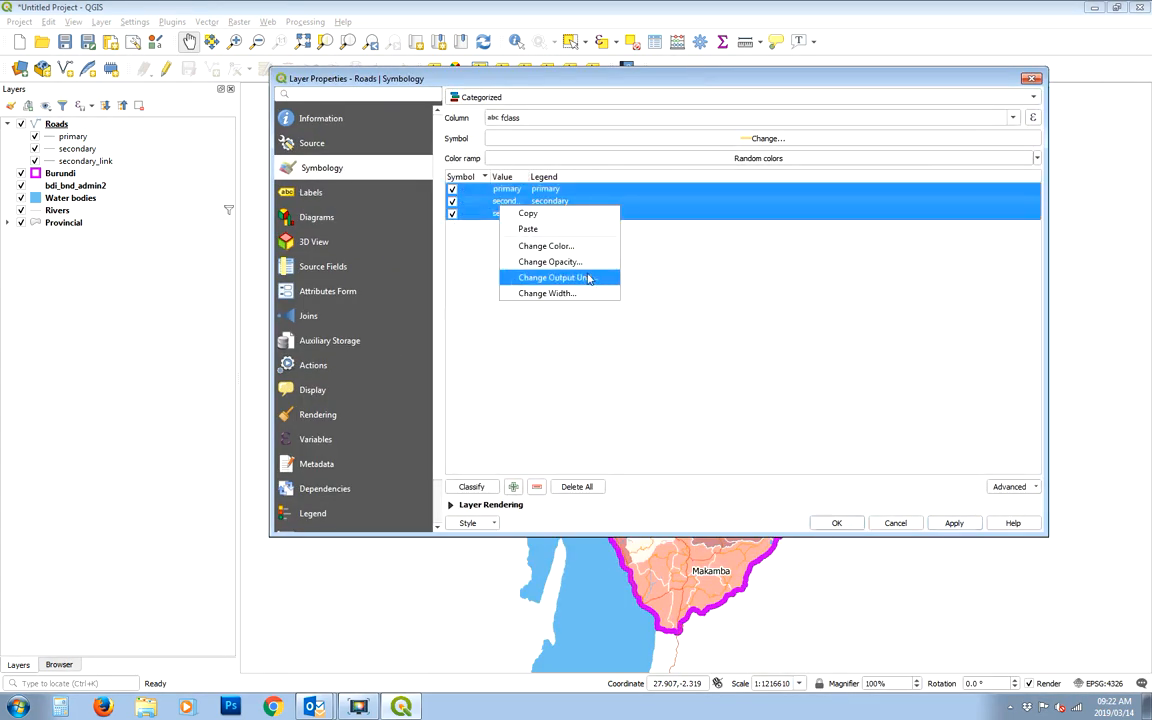
pyautogui.click(546, 246)
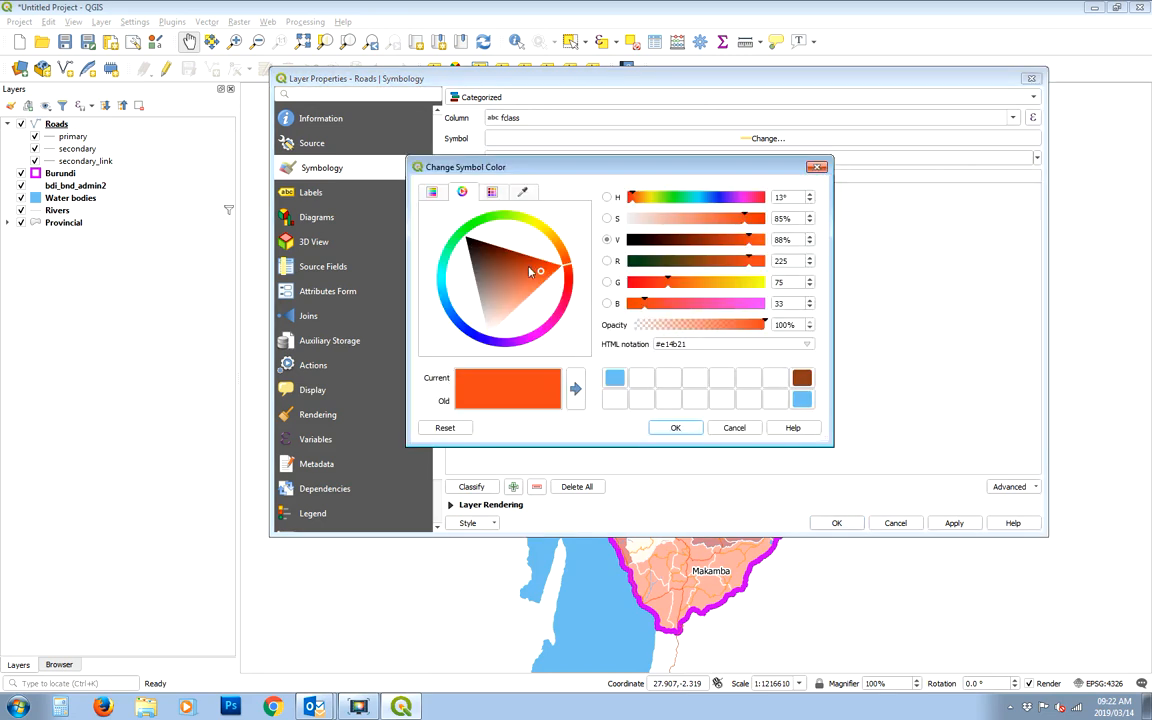
pyautogui.moveTo(519, 267); pyautogui.dragTo(518, 263)
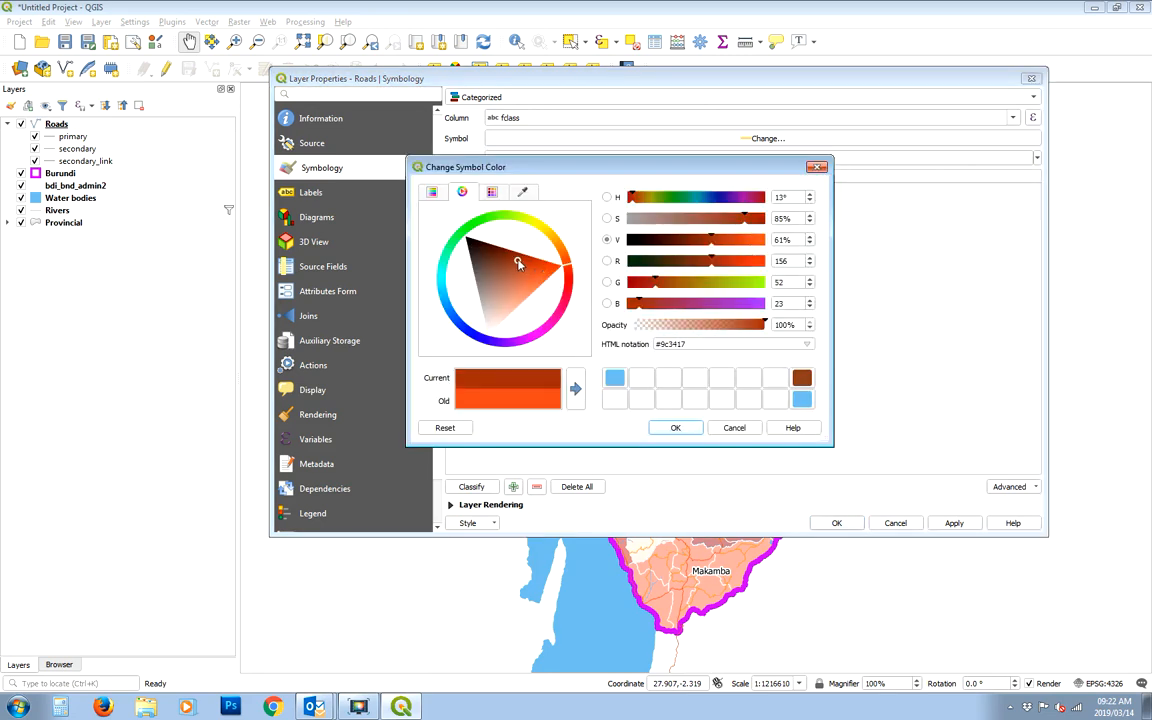
pyautogui.click(681, 430)
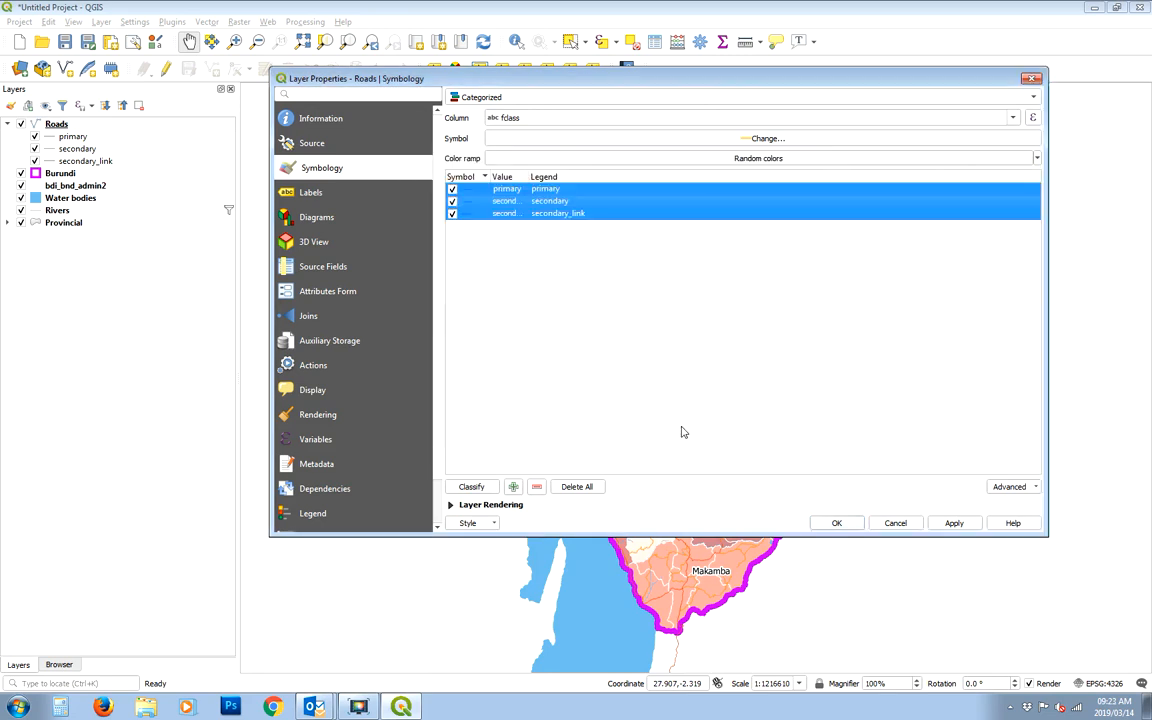
# Step: Set the line width of all three remaining road categories to 1.00
pyautogui.rightClick(480, 206)
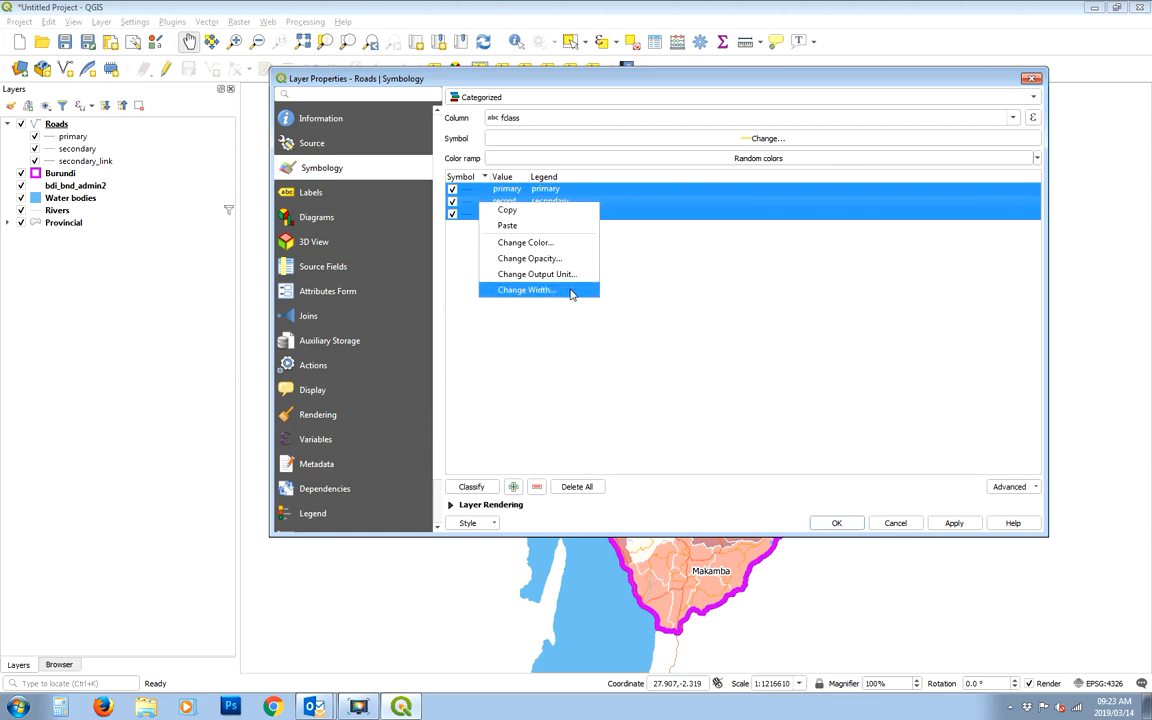
pyautogui.click(571, 291)
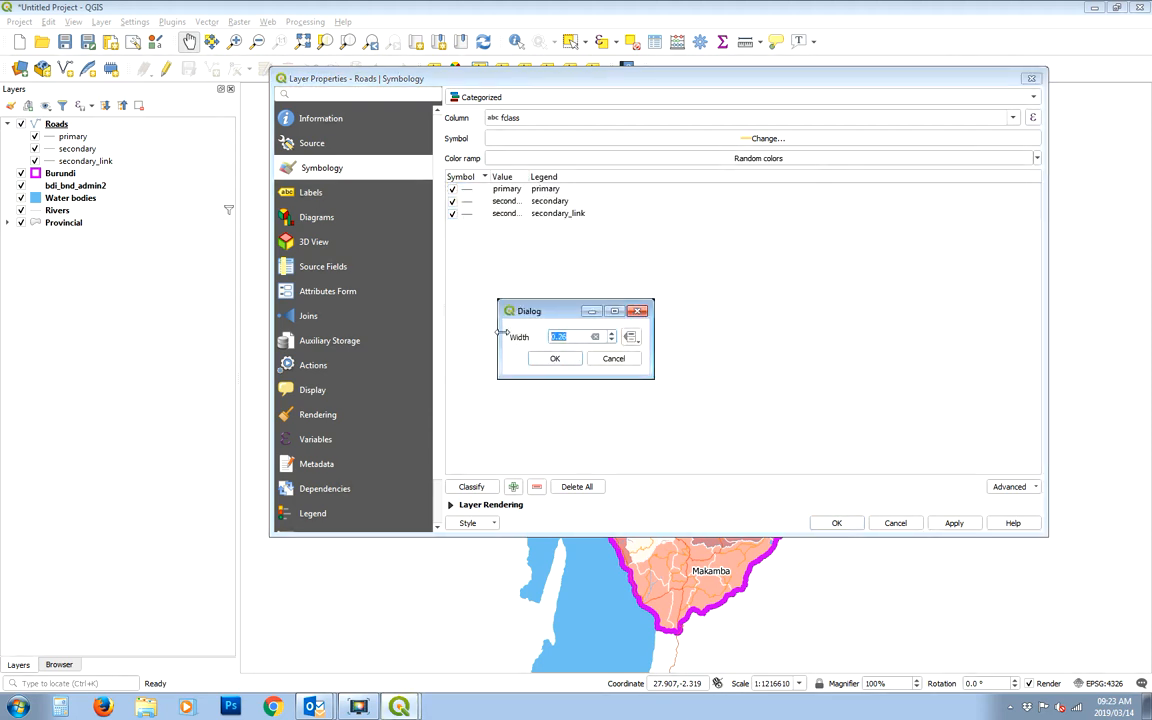
pyautogui.click(555, 358)
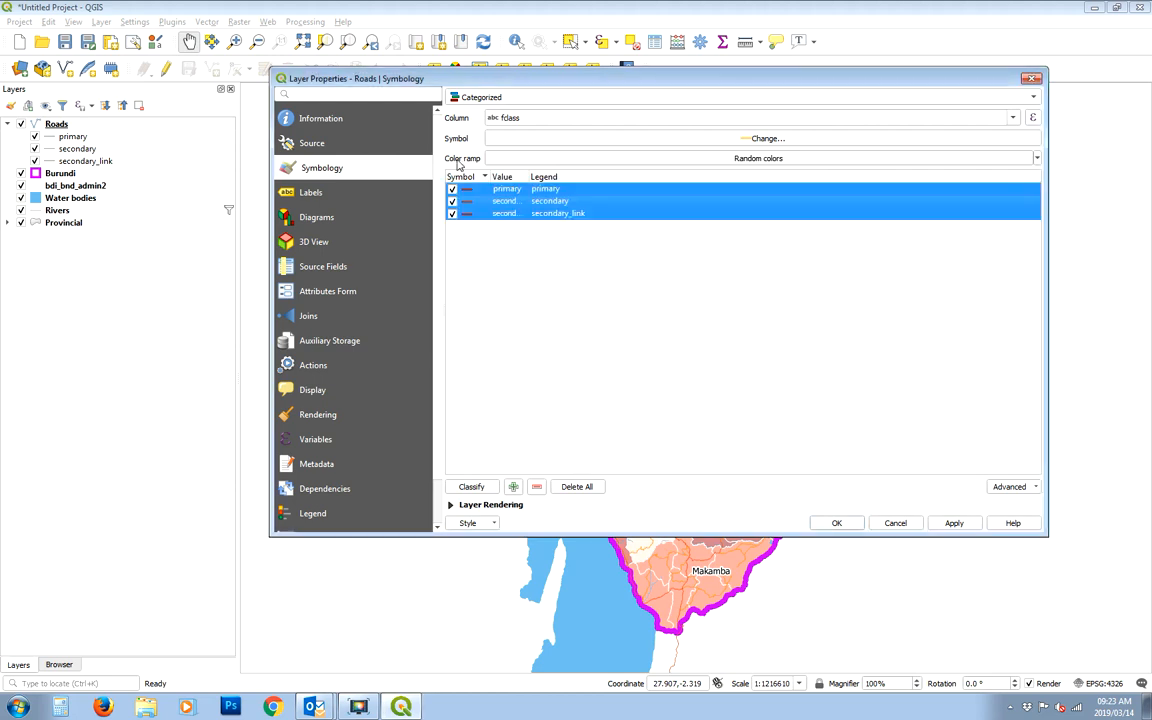
# Step: Set the line width of the secondary and secondary_link road categories to 0.5
pyautogui.click(467, 202)
pyautogui.keyDown('shift'); pyautogui.click(465, 213); pyautogui.keyUp('shift')
pyautogui.rightClick(486, 207)
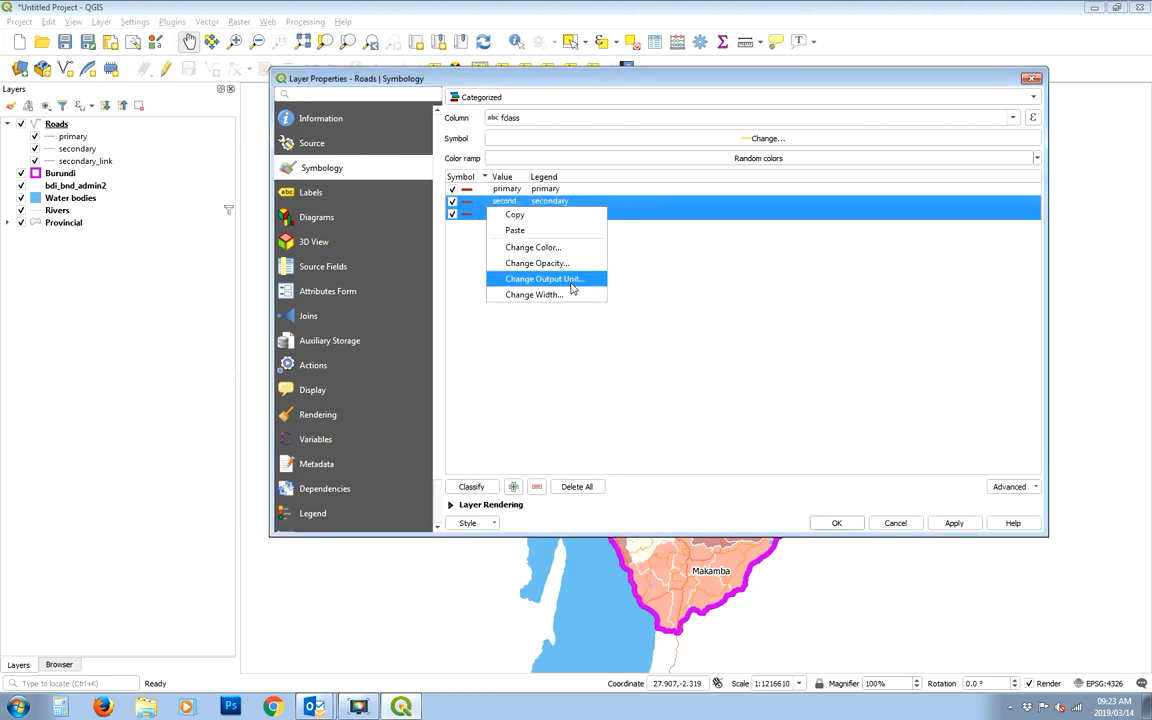
pyautogui.click(564, 294)
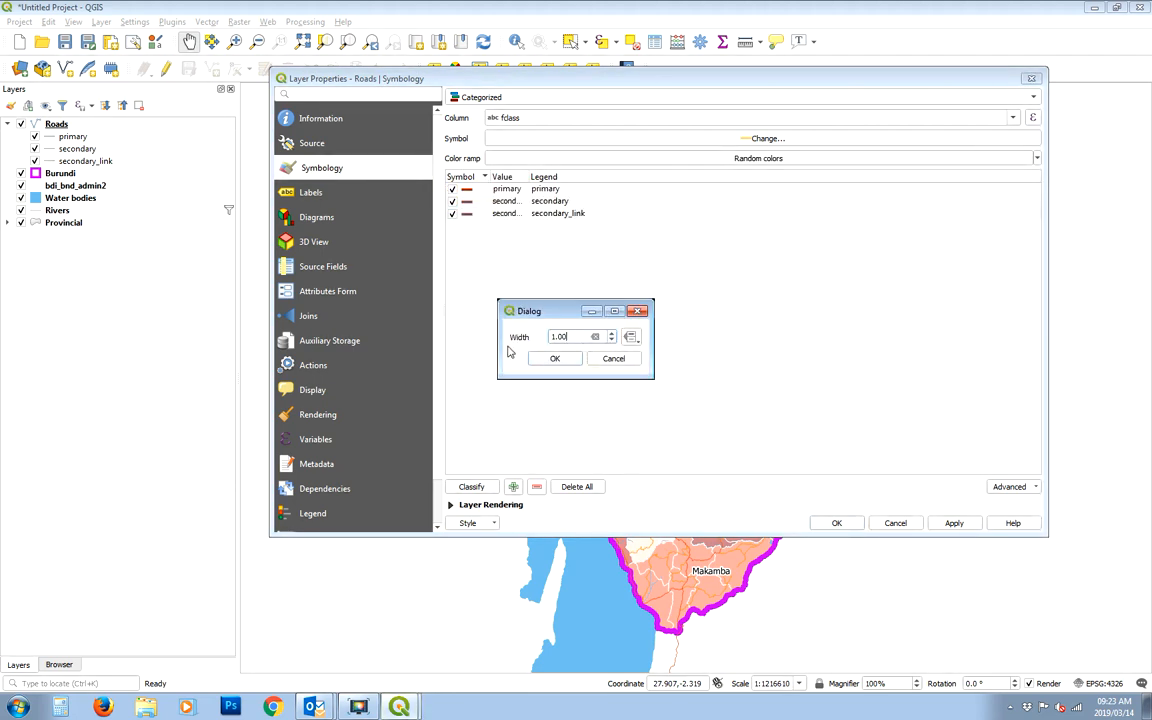
pyautogui.moveTo(566, 337); pyautogui.dragTo(513, 318)
pyautogui.write('0.5')
pyautogui.click(568, 364)
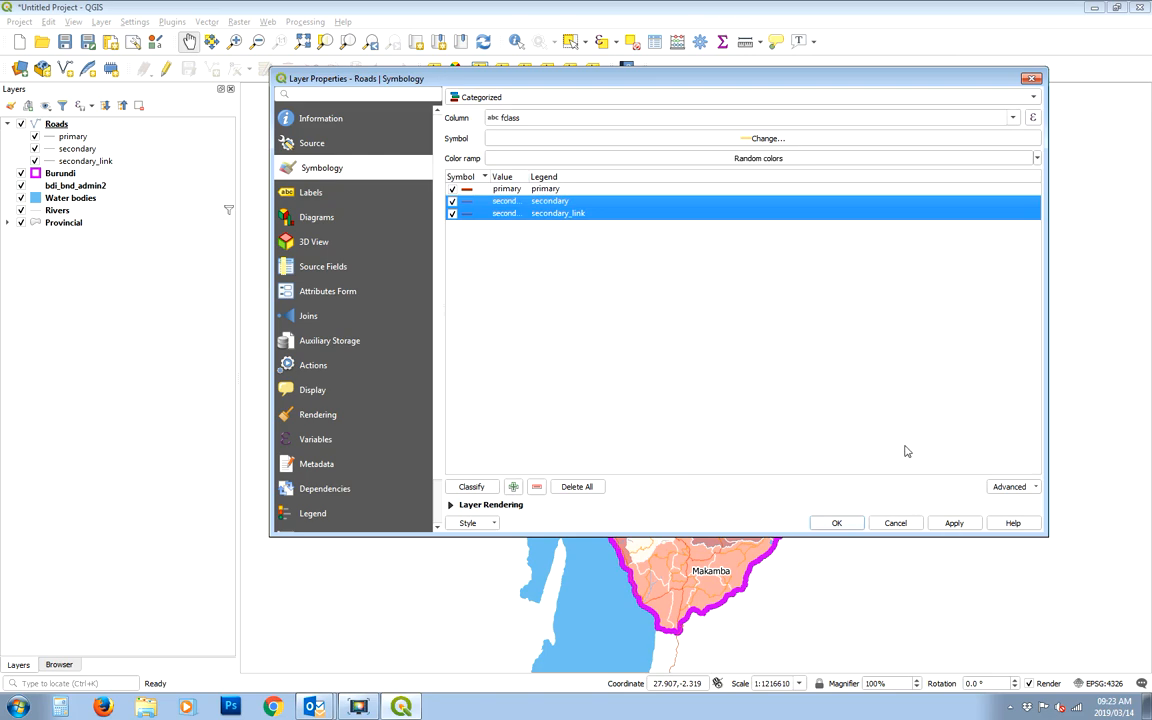
# Step: Apply the road styling with the map in view, close the layer properties, and toggle the Roads layer off and on
pyautogui.moveTo(1046, 536); pyautogui.dragTo(989, 413)
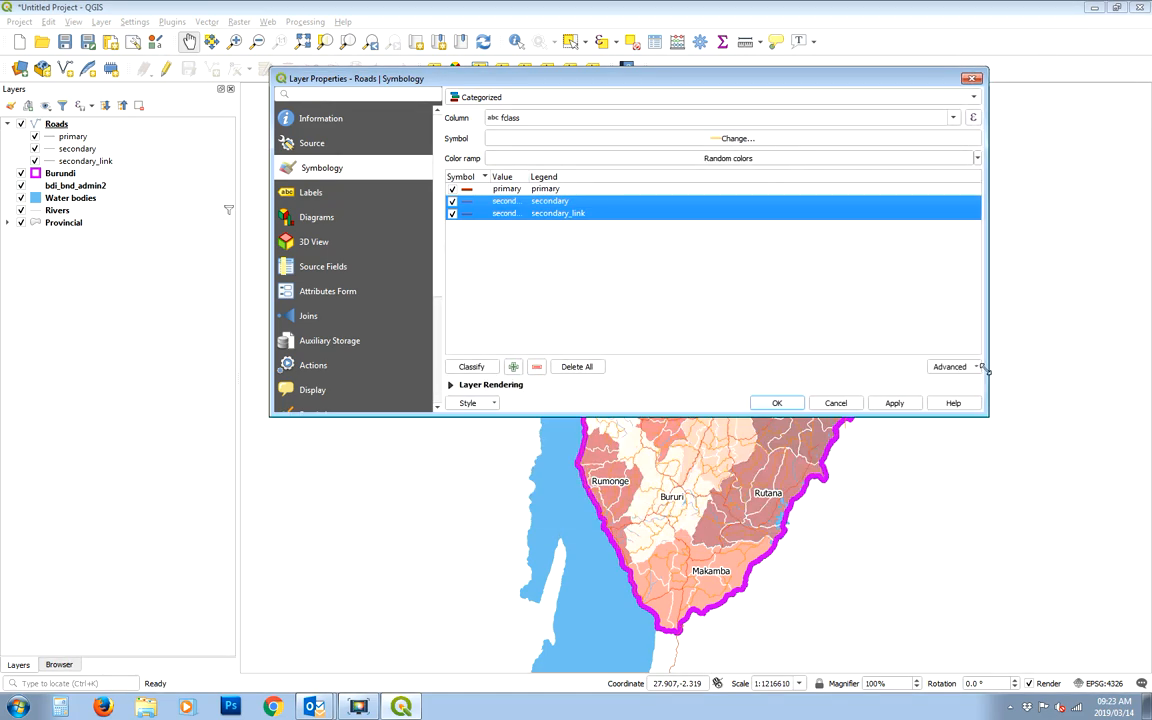
pyautogui.moveTo(728, 79); pyautogui.dragTo(439, 179)
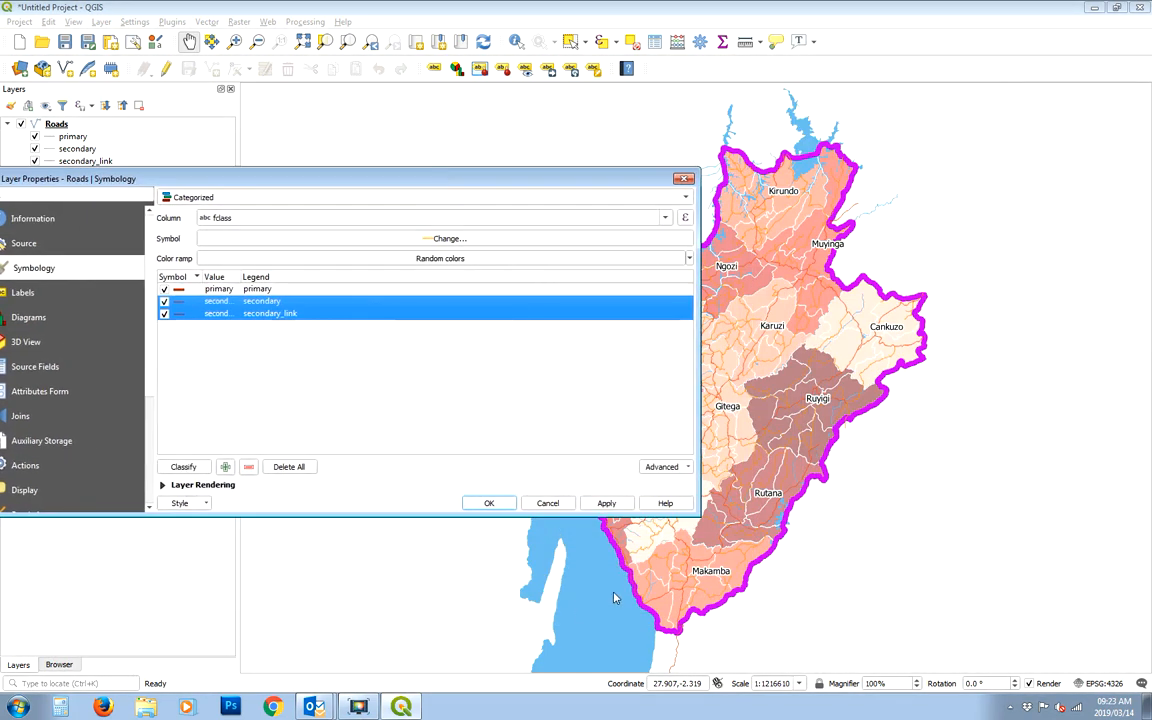
pyautogui.click(608, 503)
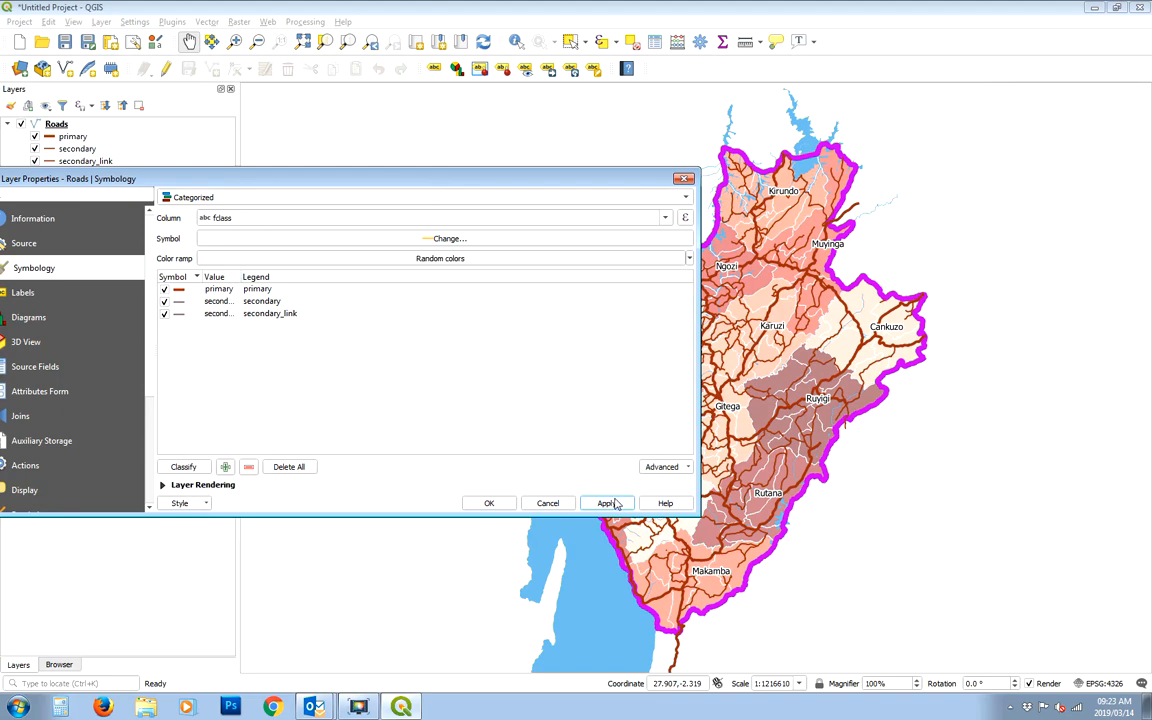
pyautogui.click(180, 291)
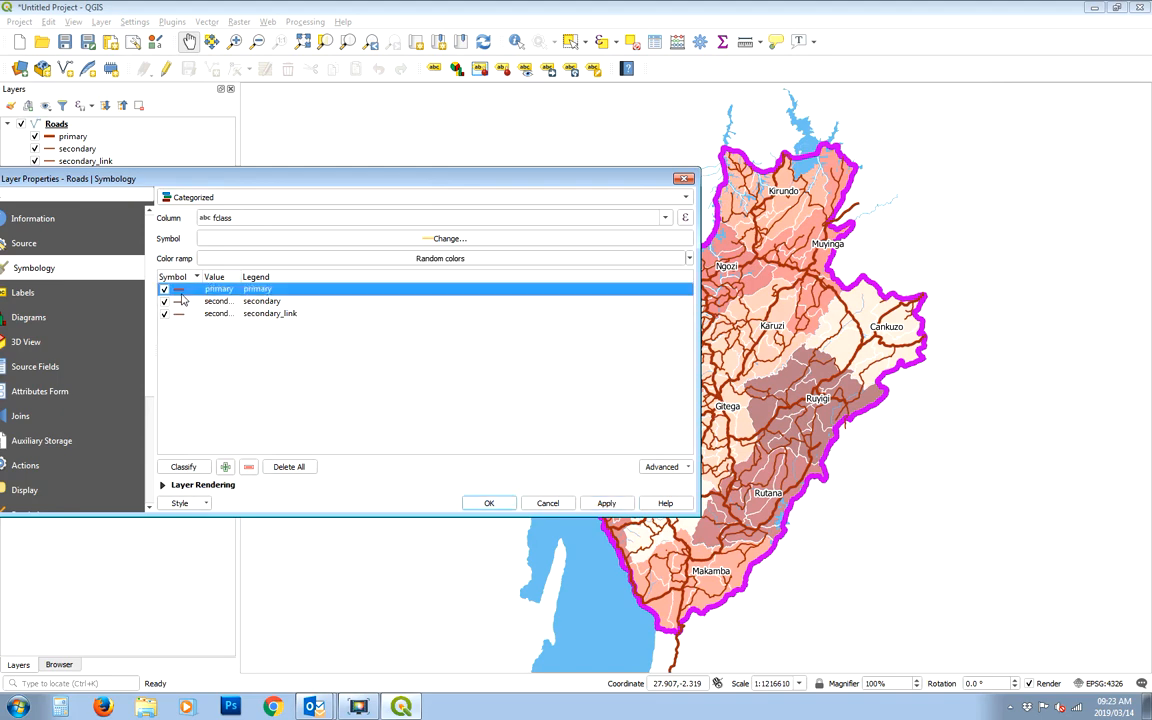
pyautogui.click(488, 502)
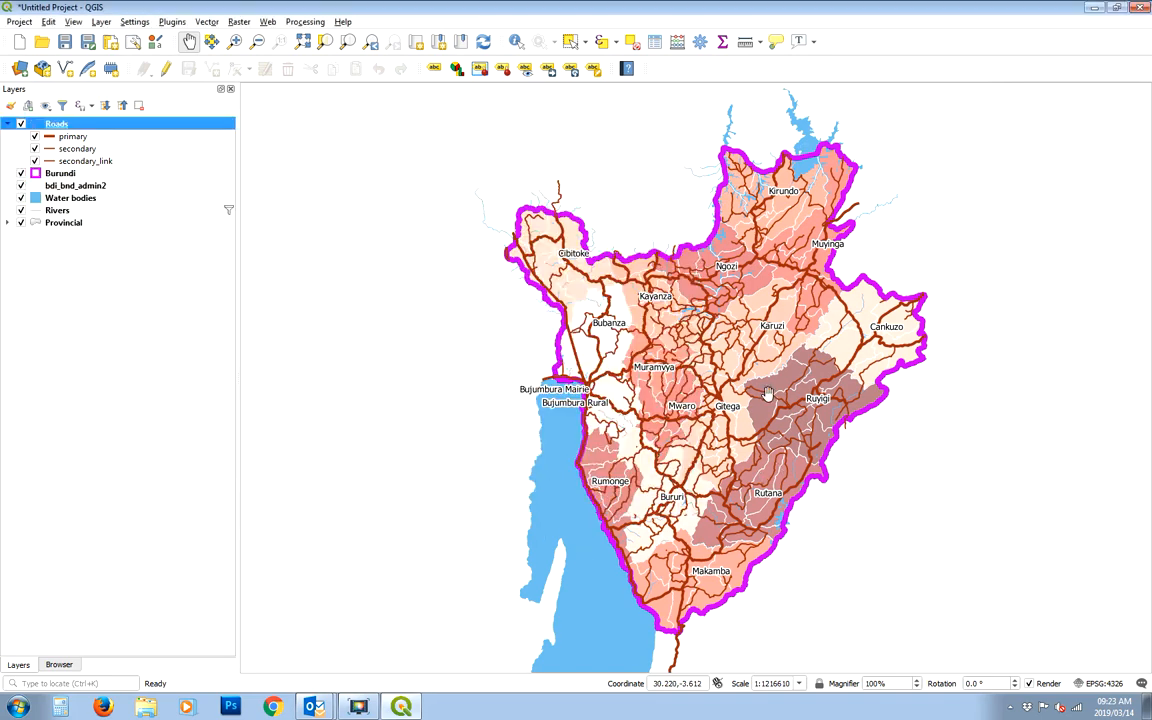
pyautogui.click(21, 124)
pyautogui.click(21, 124)
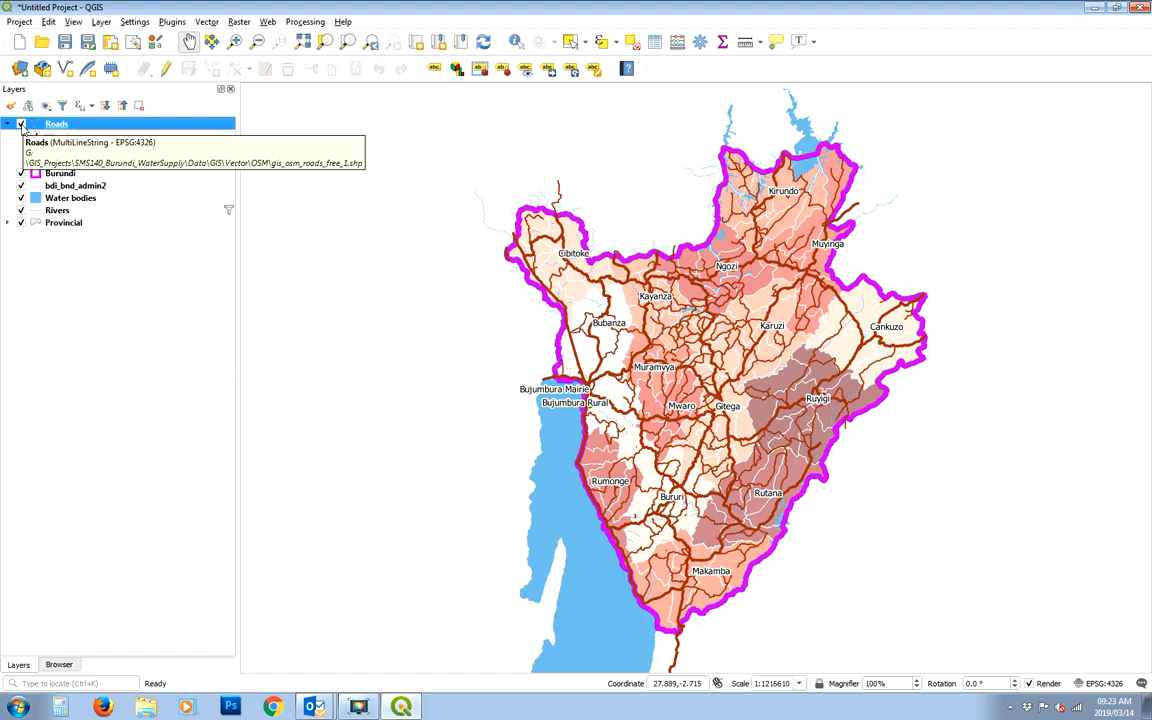
# Step: In Windows Explorer, open TEA Wells March 4 2019.xlsx from the SMS140_Burundi_WaterSupply project's Data\GIS\Original Data\Tables folder on drive G
pyautogui.click(155, 711)
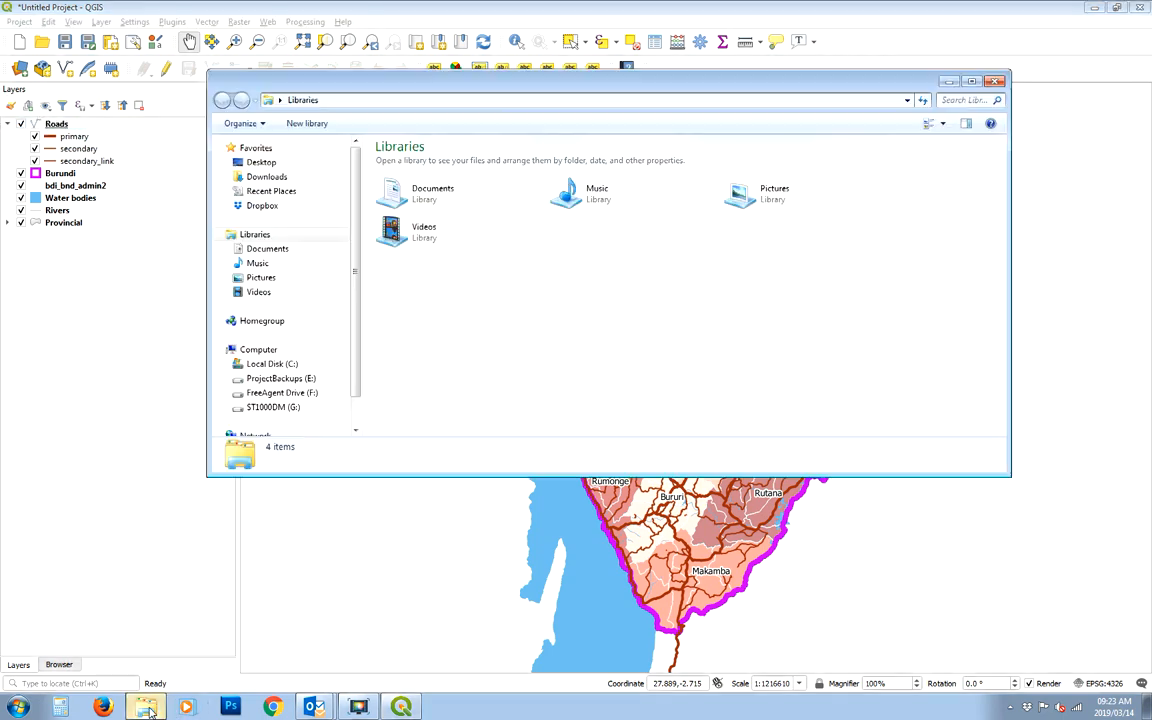
pyautogui.click(293, 409)
pyautogui.doubleClick(440, 170)
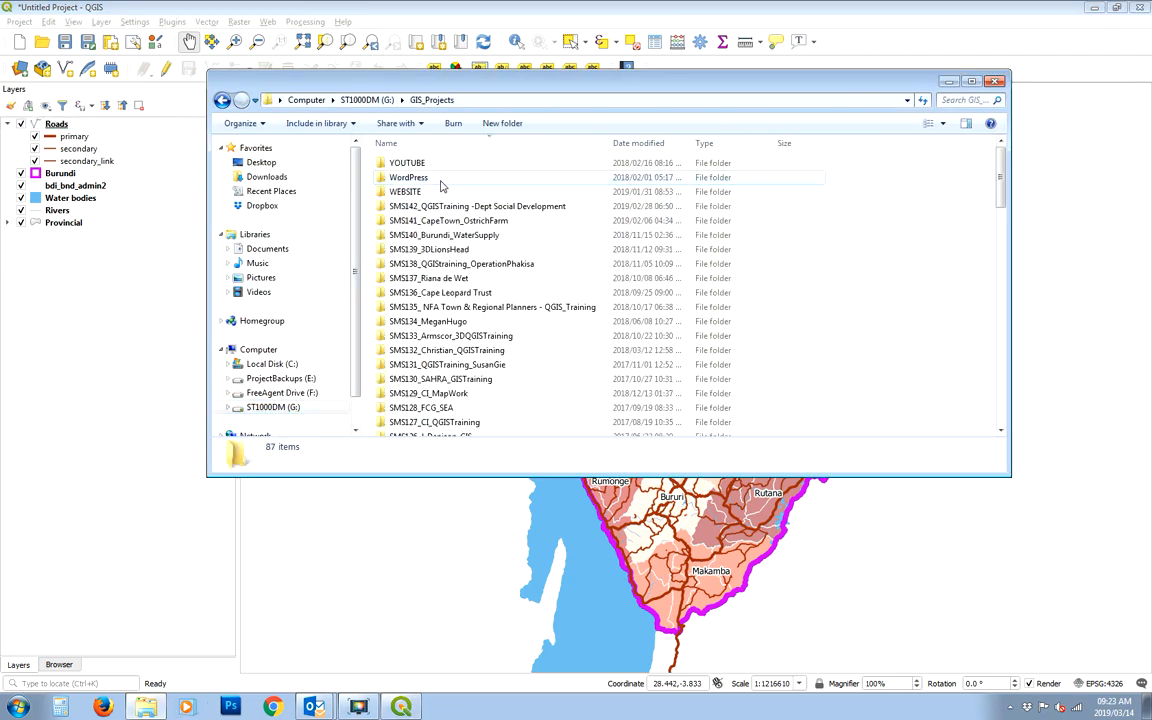
pyautogui.doubleClick(440, 235)
pyautogui.doubleClick(415, 178)
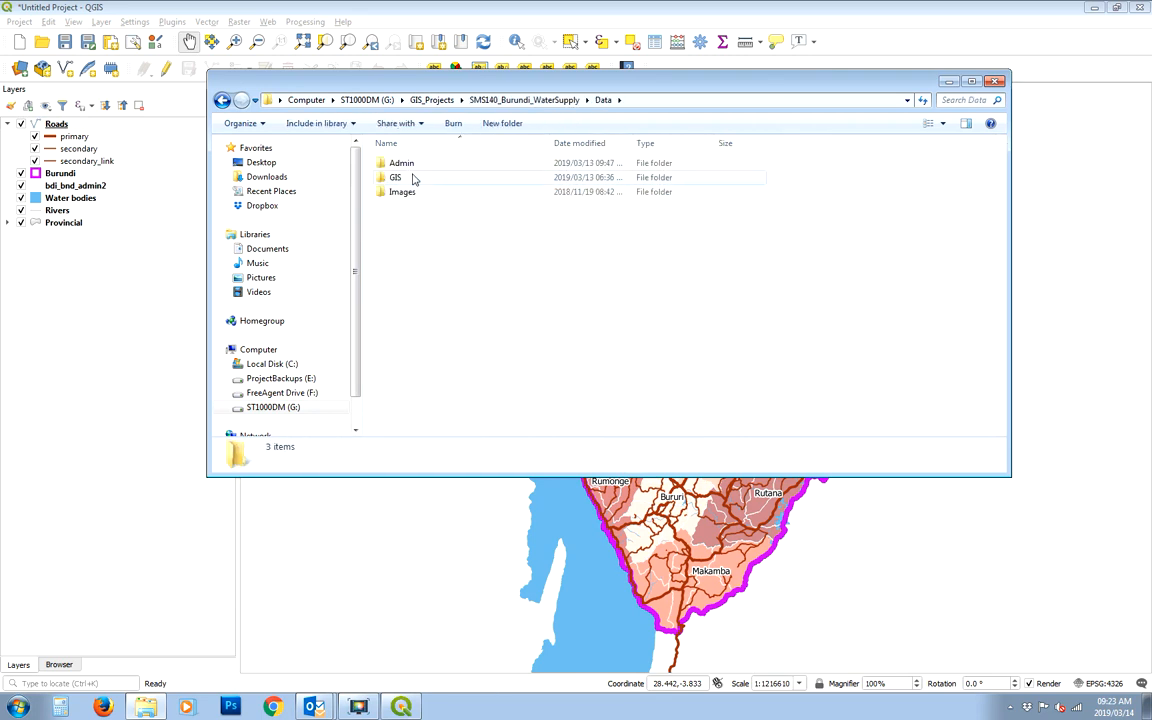
pyautogui.doubleClick(414, 178)
pyautogui.doubleClick(420, 178)
pyautogui.doubleClick(404, 163)
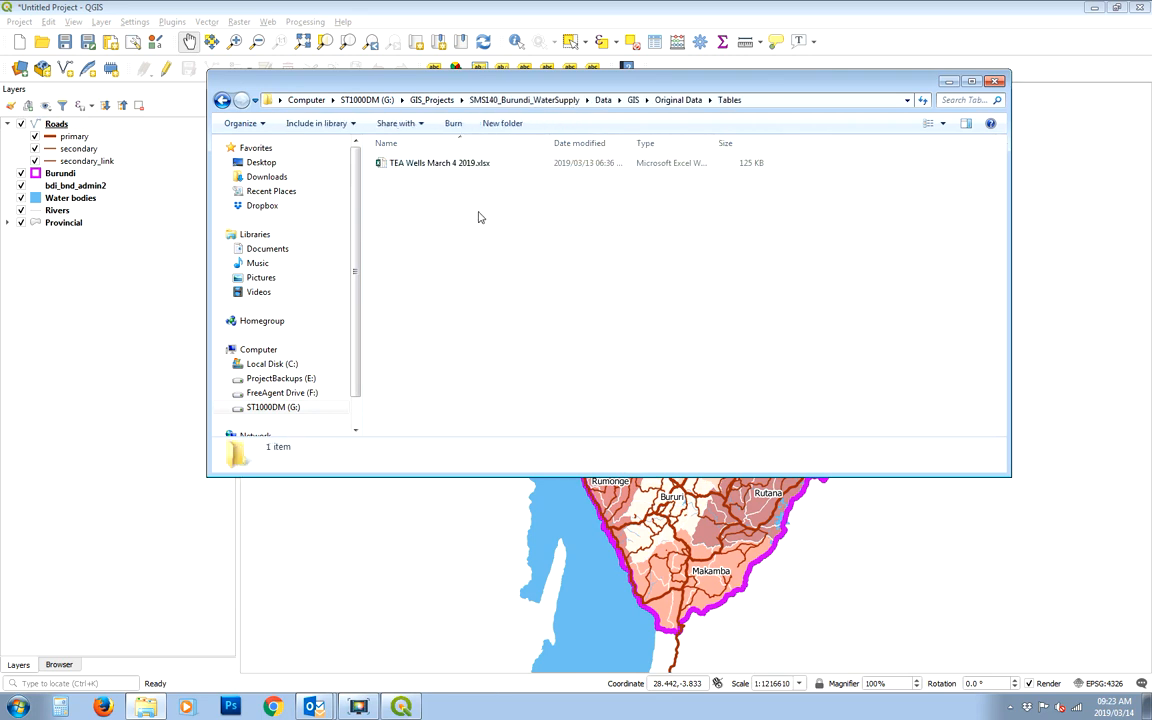
pyautogui.click(400, 163)
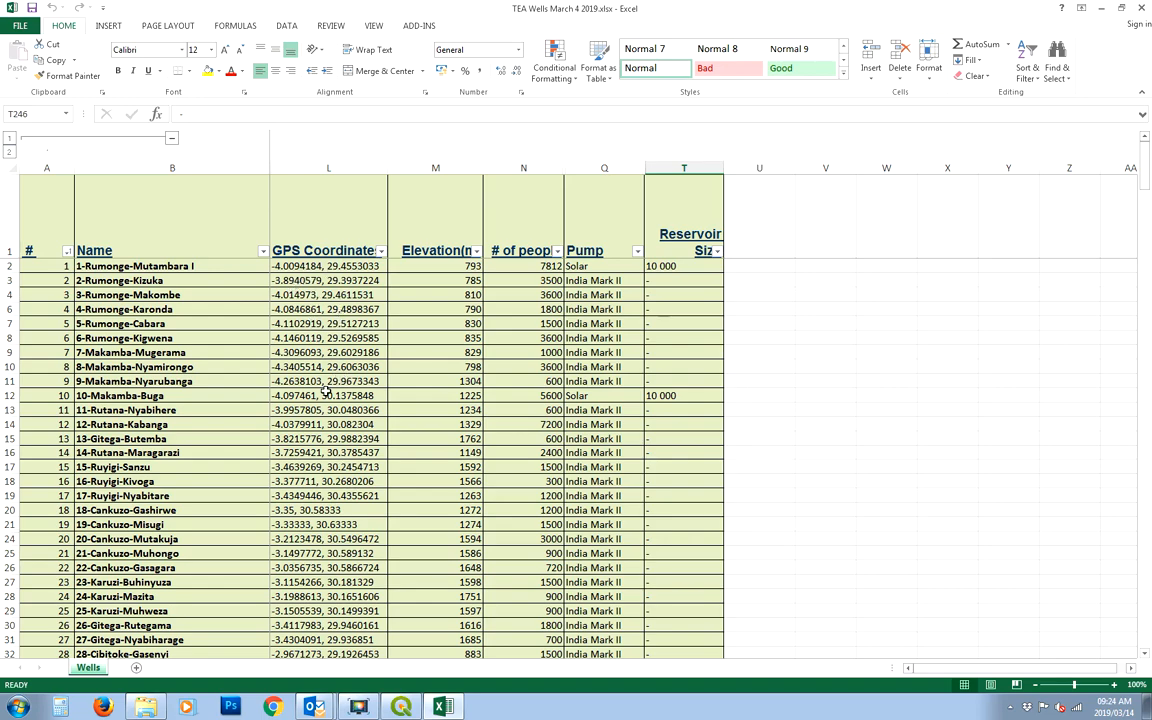
# Step: Examine the well records on the Wells sheet, including their GPS coordinates, through to the end of the table
pyautogui.scroll(-14, 325, 390)
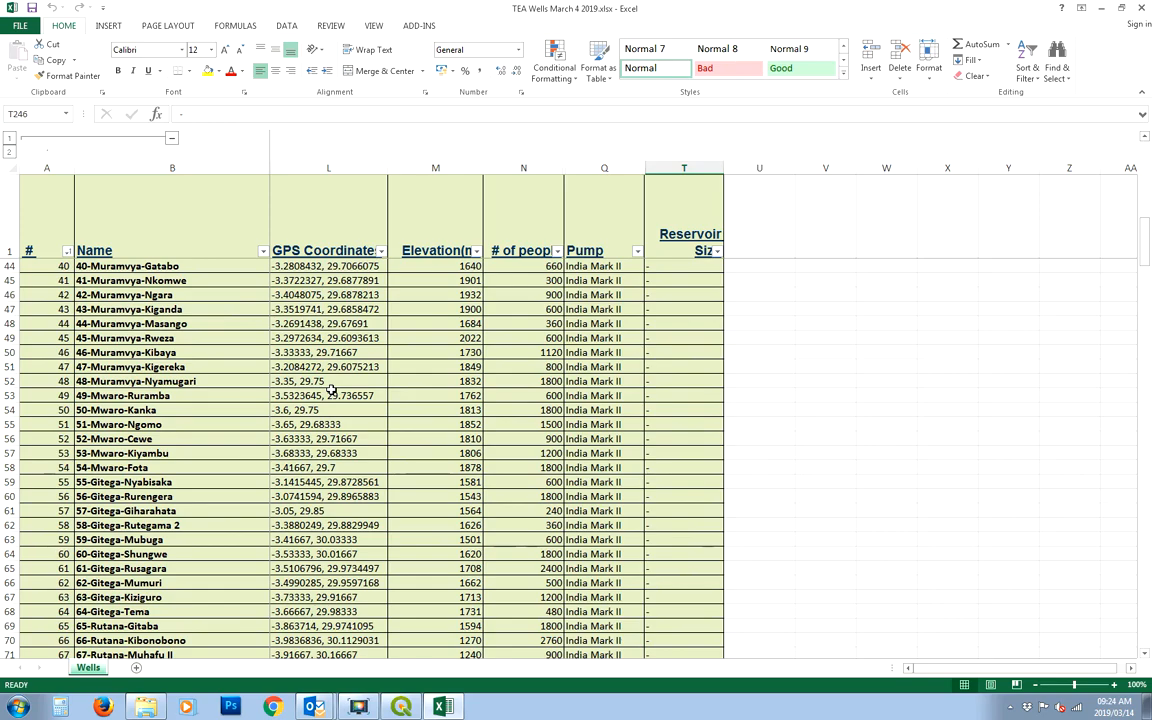
pyautogui.scroll(-20, 330, 390)
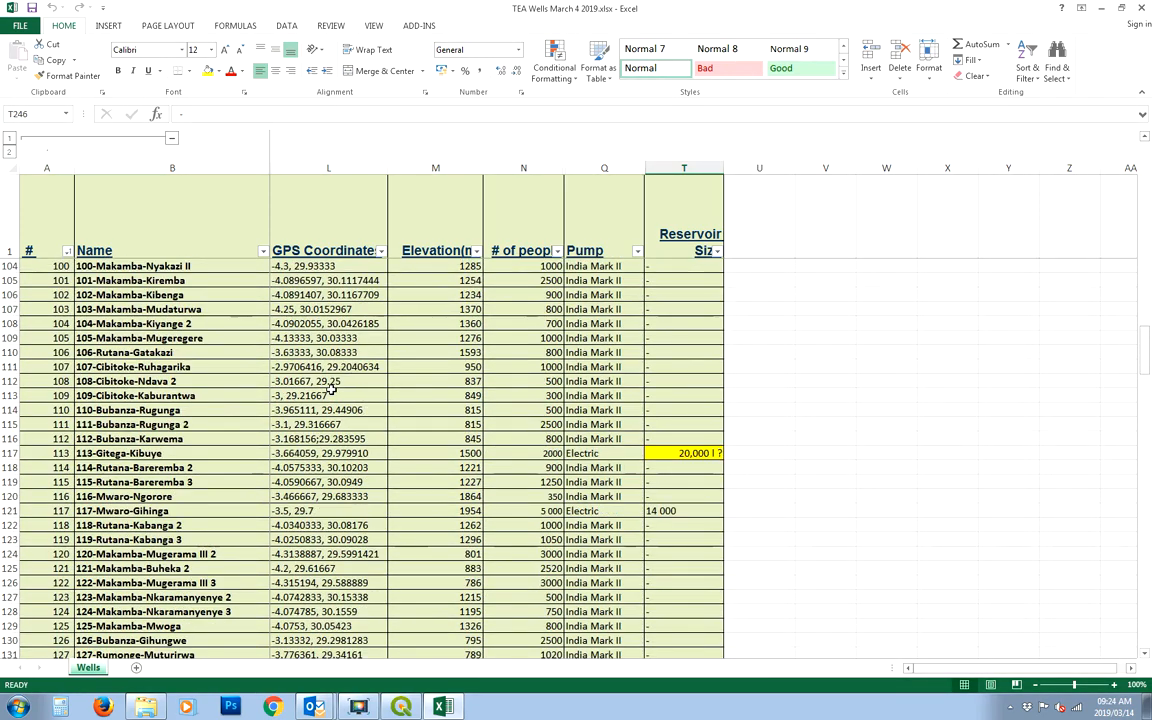
pyautogui.scroll(-10, 330, 390)
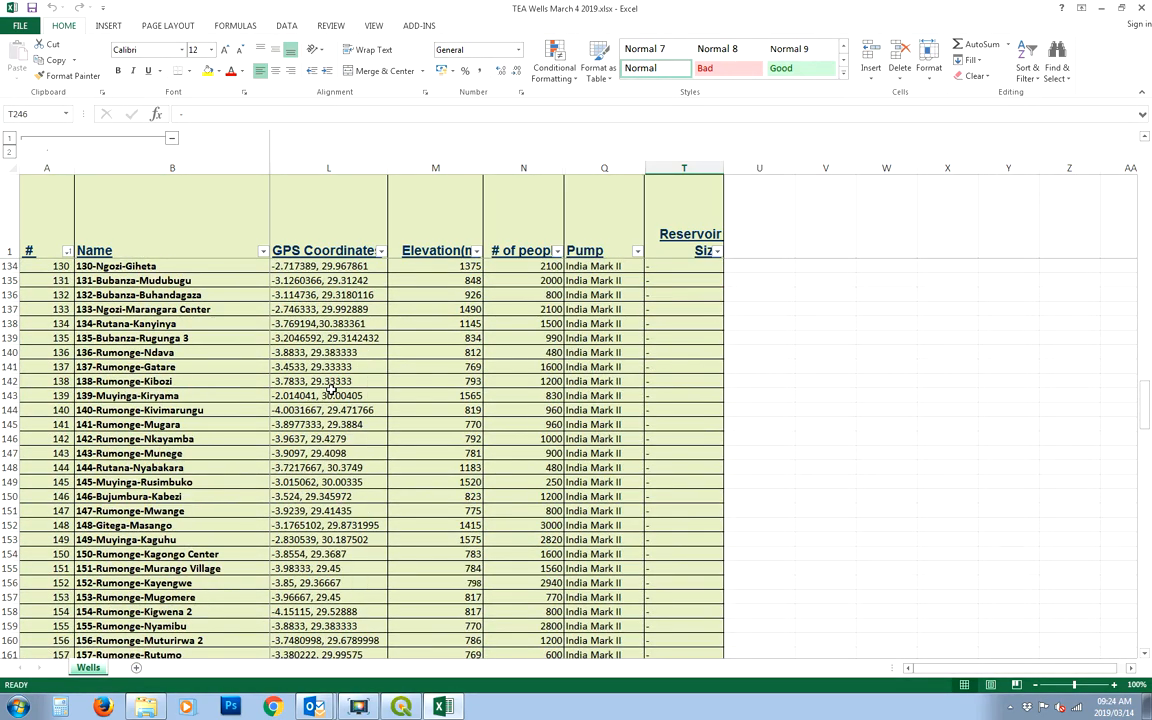
pyautogui.scroll(-20, 331, 390)
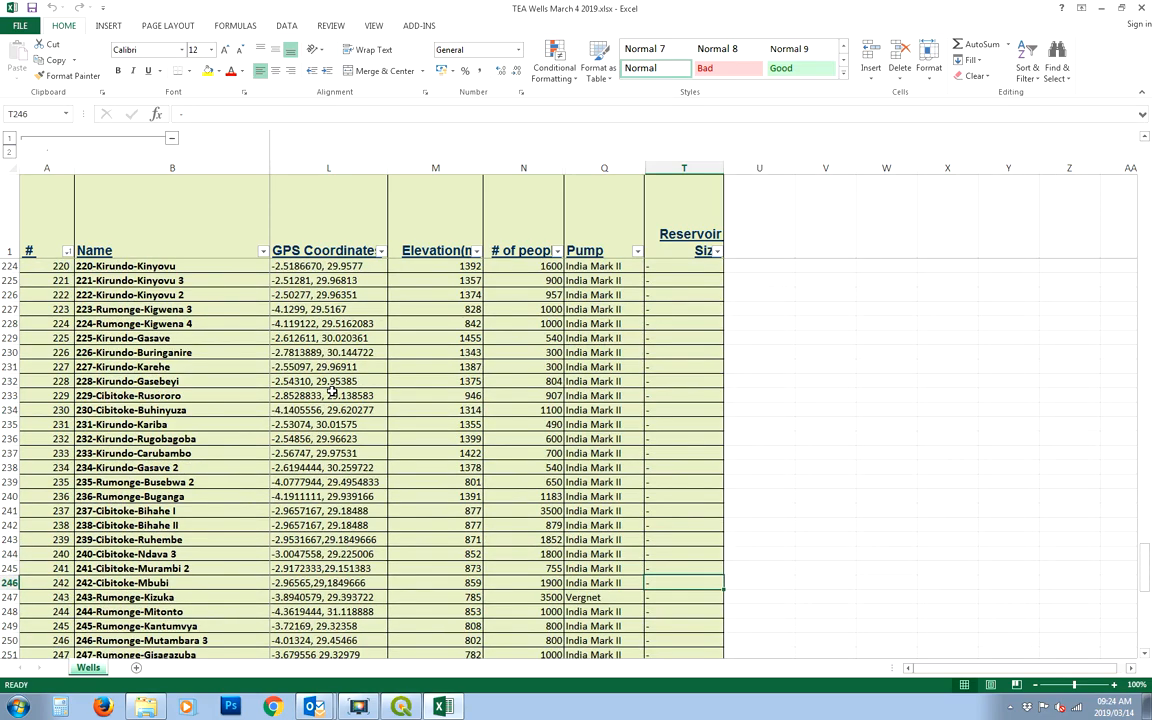
pyautogui.scroll(-13, 331, 390)
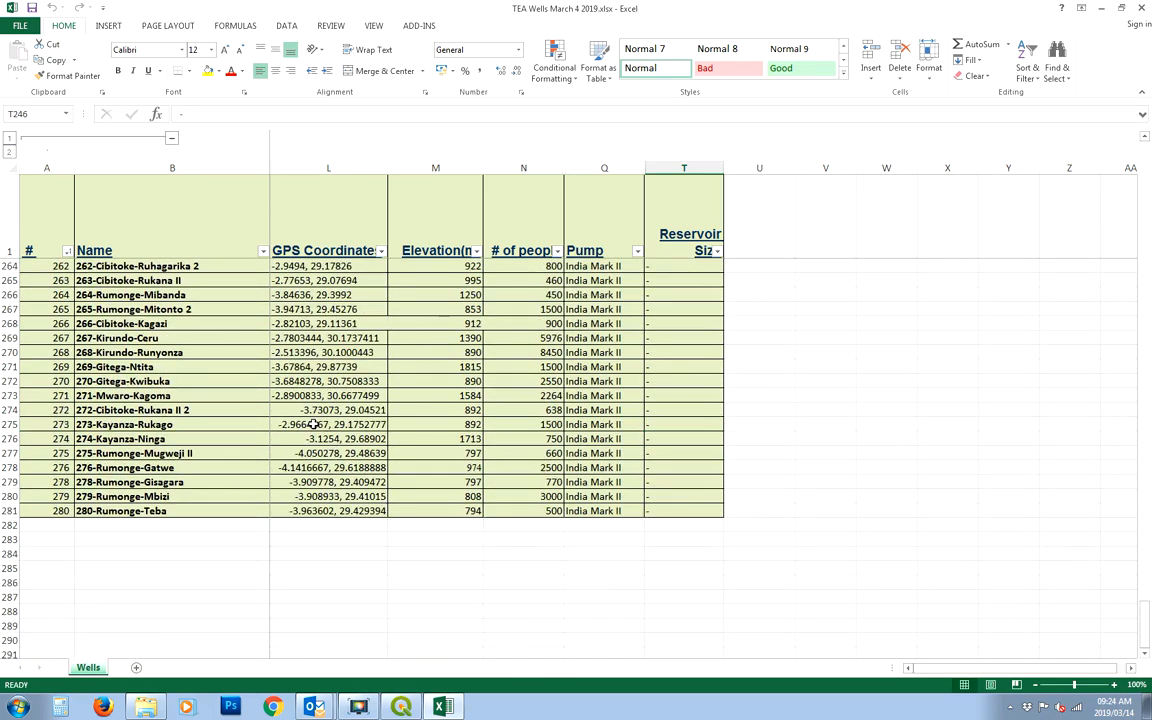
pyautogui.scroll(10, 313, 424)
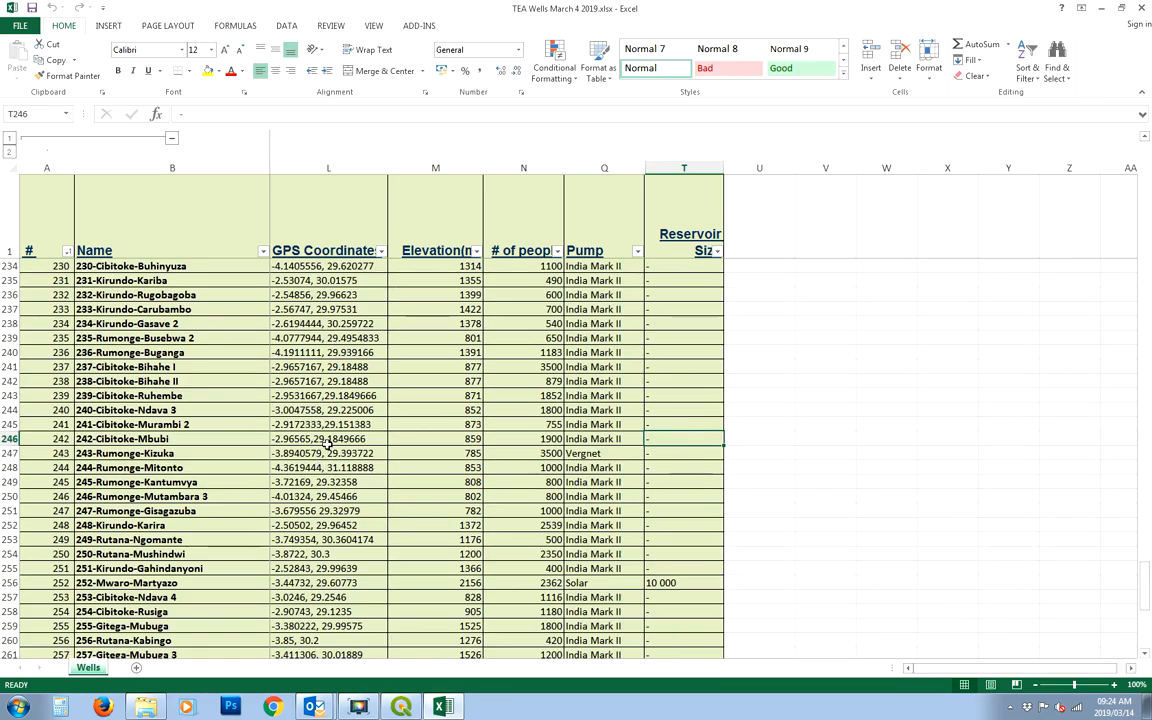
# Step: Look back through the GPS coordinates for inconsistent separators and select the coordinates of well 186-Rumonge-Mbizi
pyautogui.scroll(7, 320, 434)
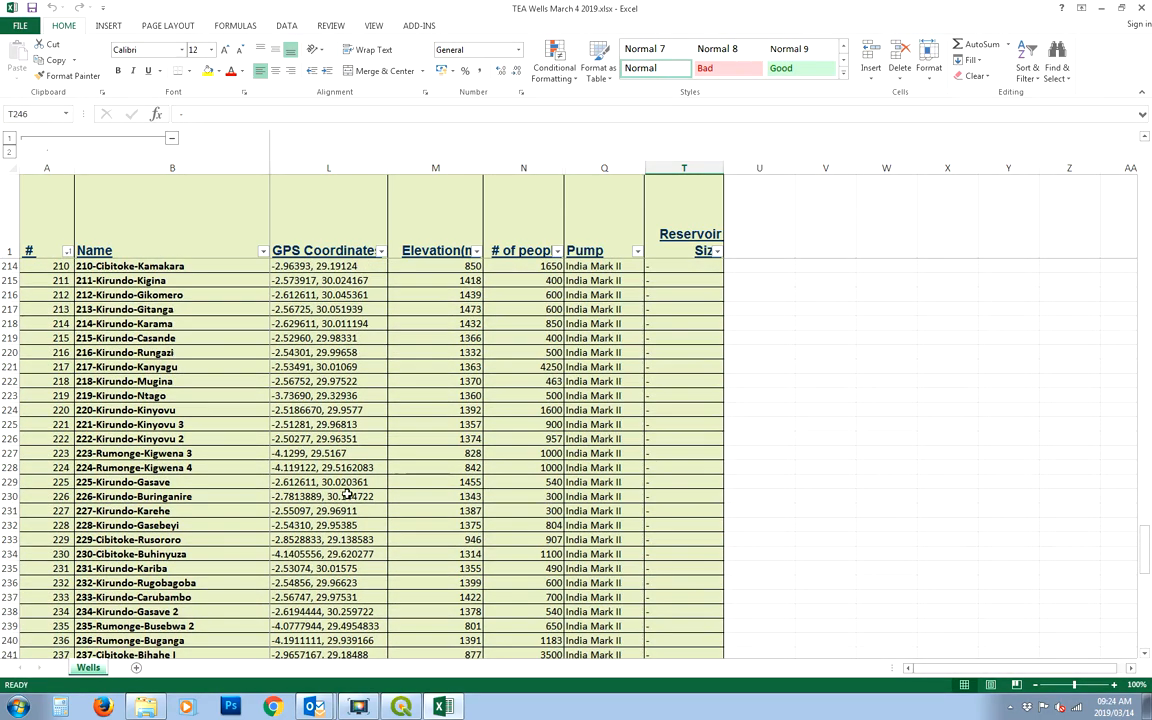
pyautogui.scroll(13, 329, 453)
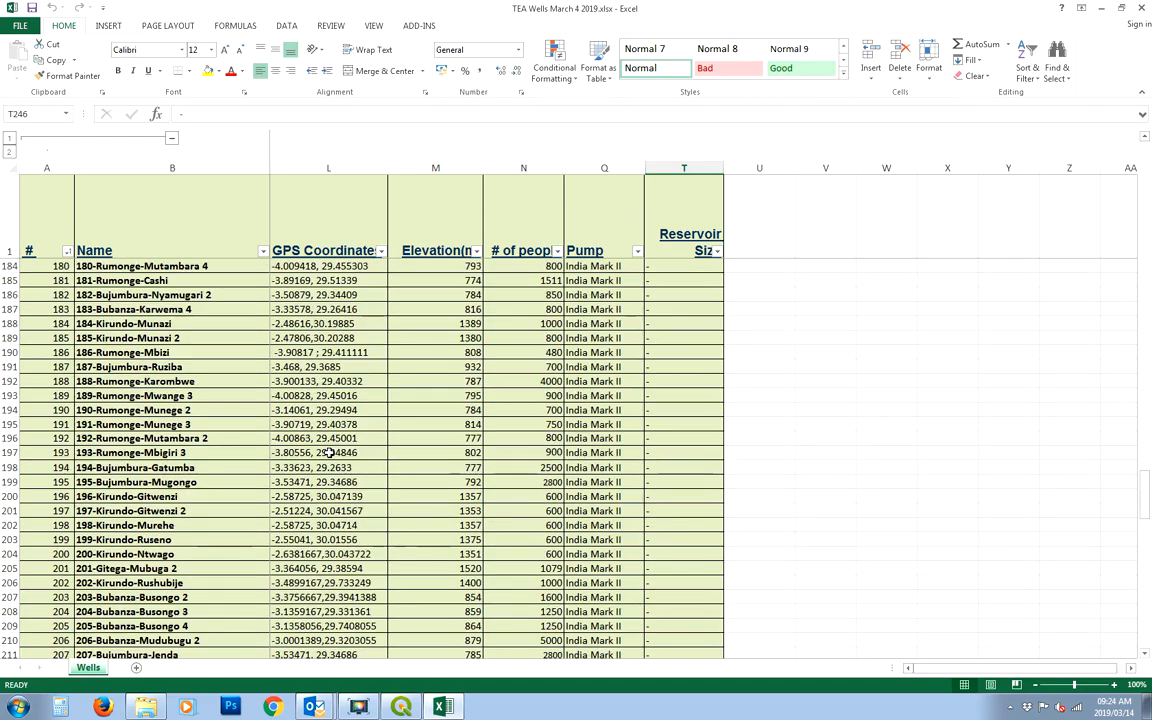
pyautogui.scroll(-2, 308, 438)
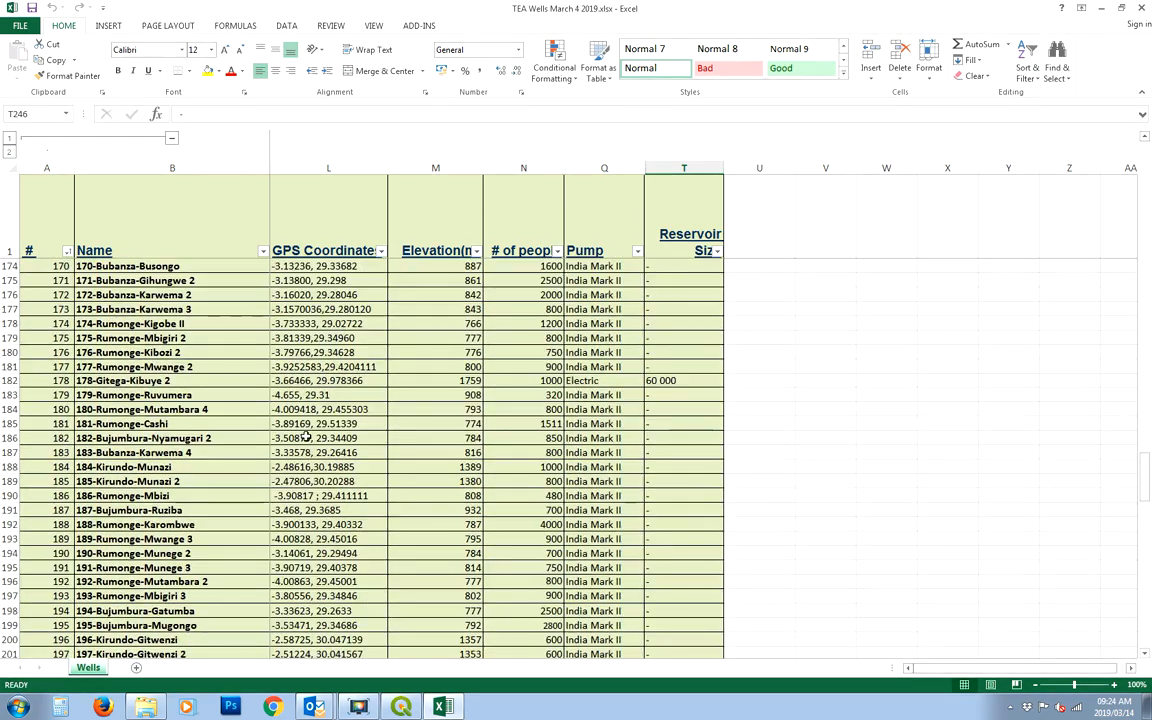
pyautogui.click(322, 495)
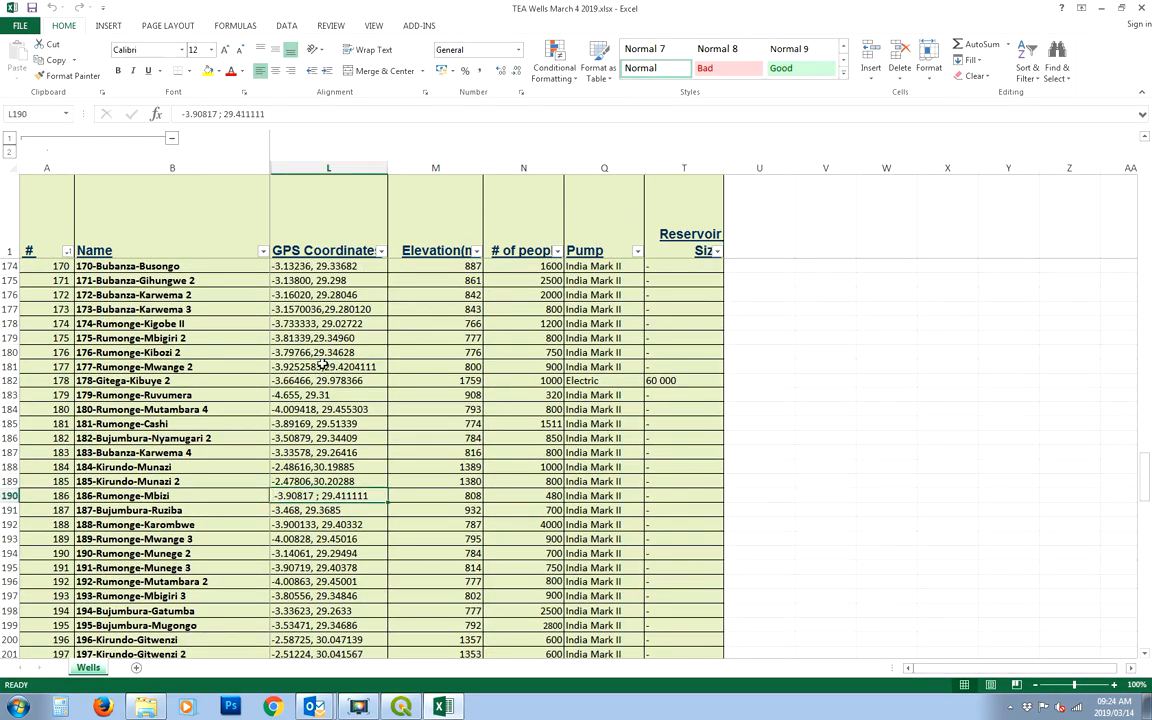
pyautogui.click(180, 114)
pyautogui.write('=')
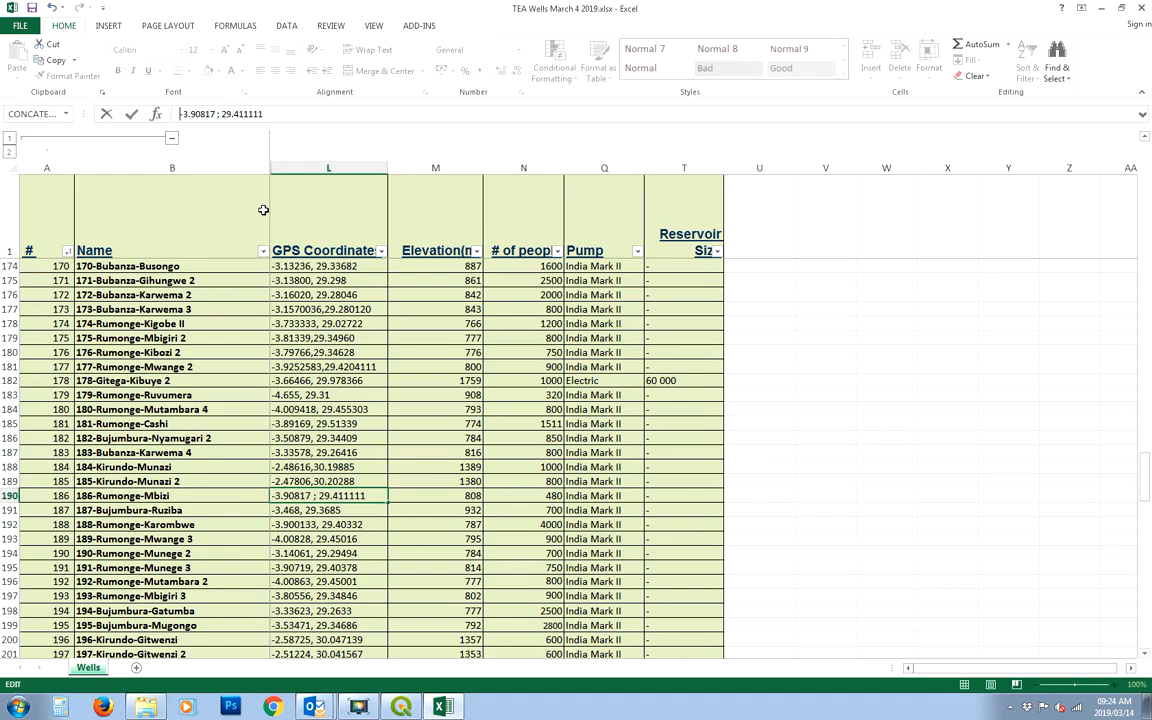
pyautogui.click(335, 438)
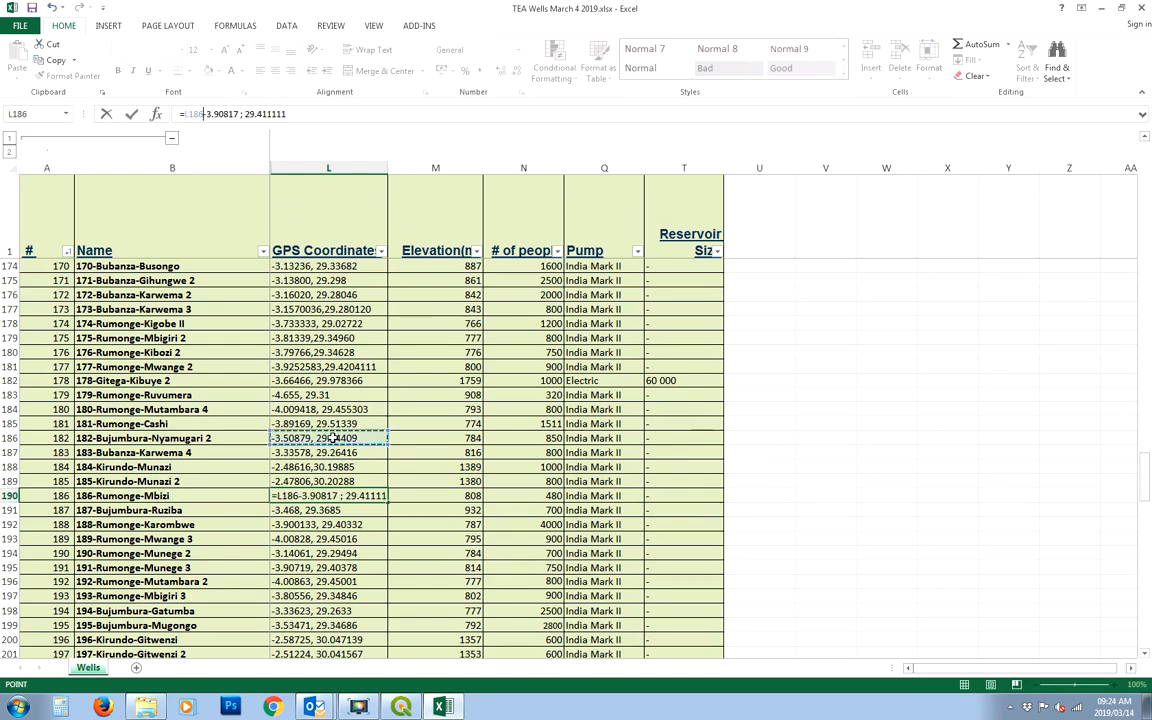
pyautogui.press('Escape')
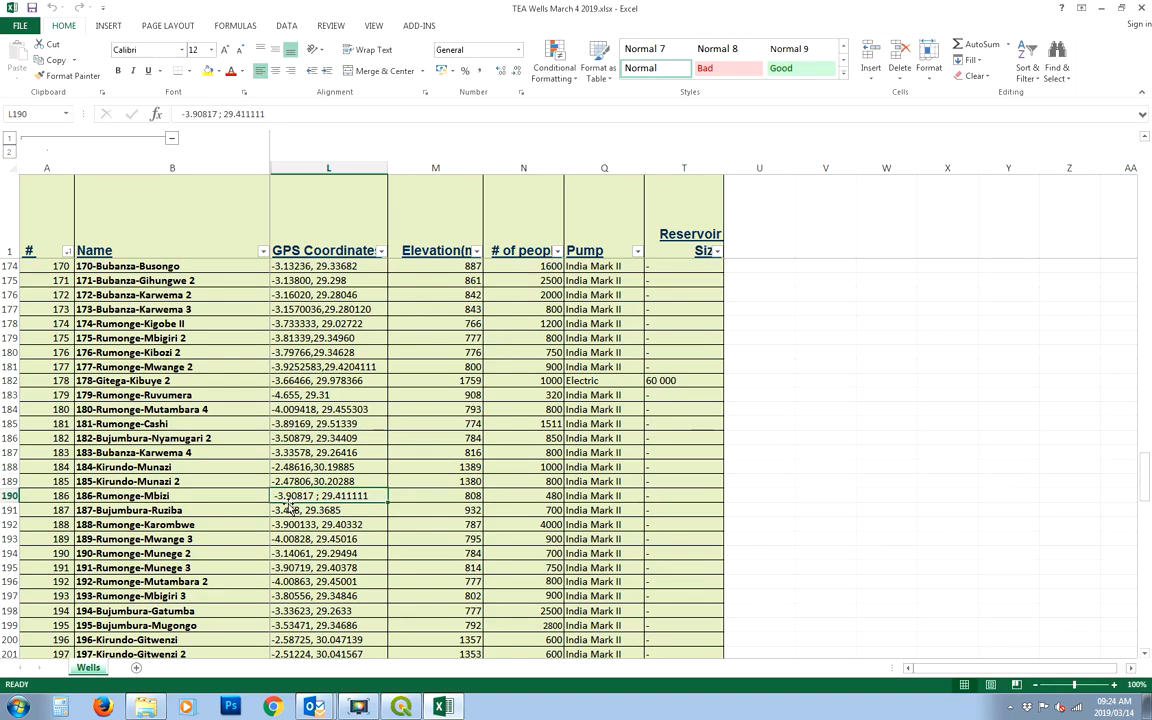
# Step: Select the entire Wells sheet and remove its cell borders, bold and underline formatting
pyautogui.scroll(10, 326, 445)
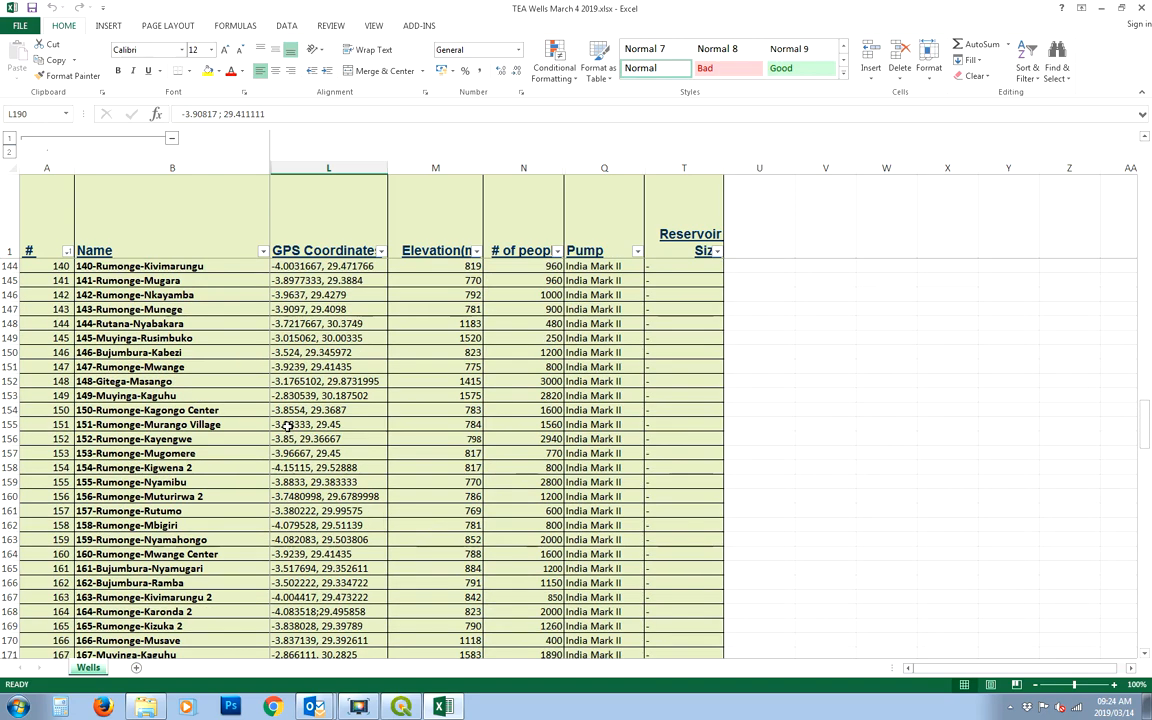
pyautogui.scroll(7, 322, 438)
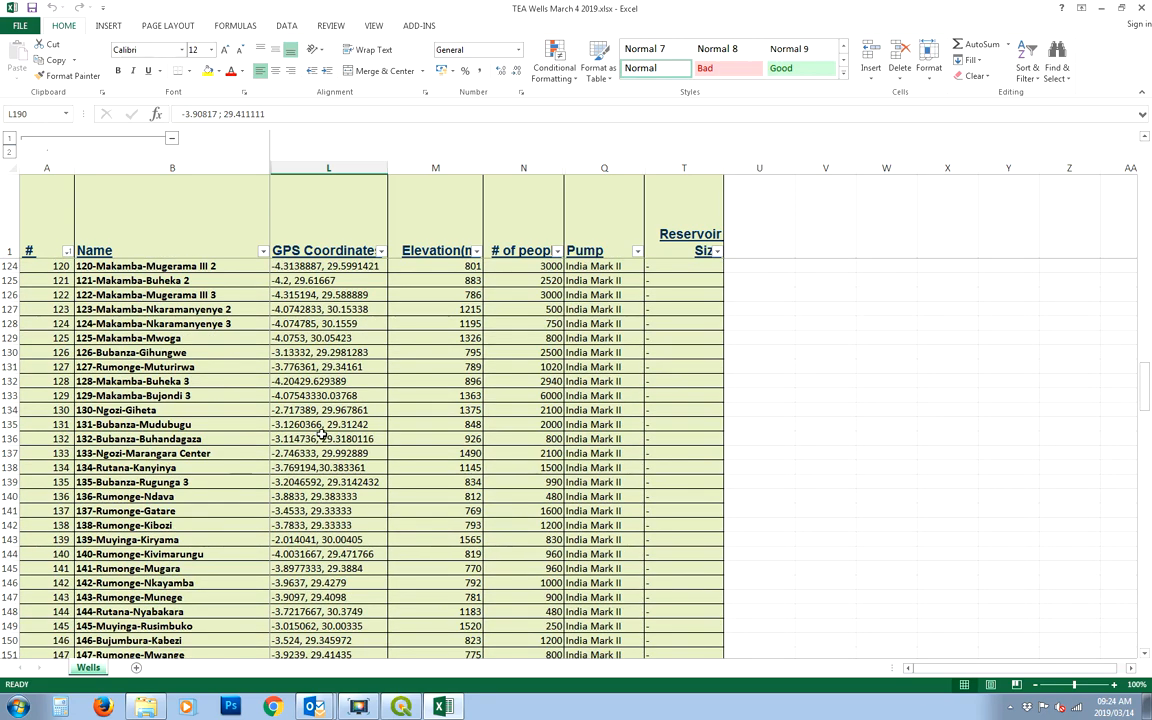
pyautogui.scroll(10, 322, 438)
pyautogui.scroll(20, 322, 430)
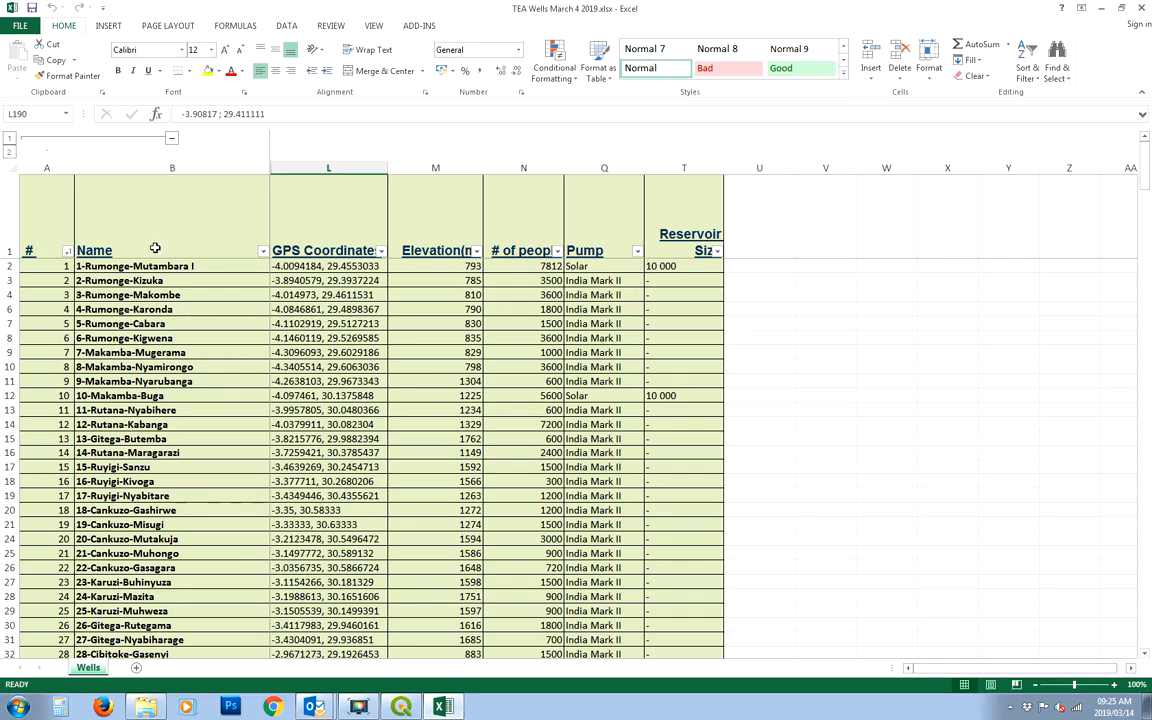
pyautogui.click(9, 163)
pyautogui.rightClick(180, 228)
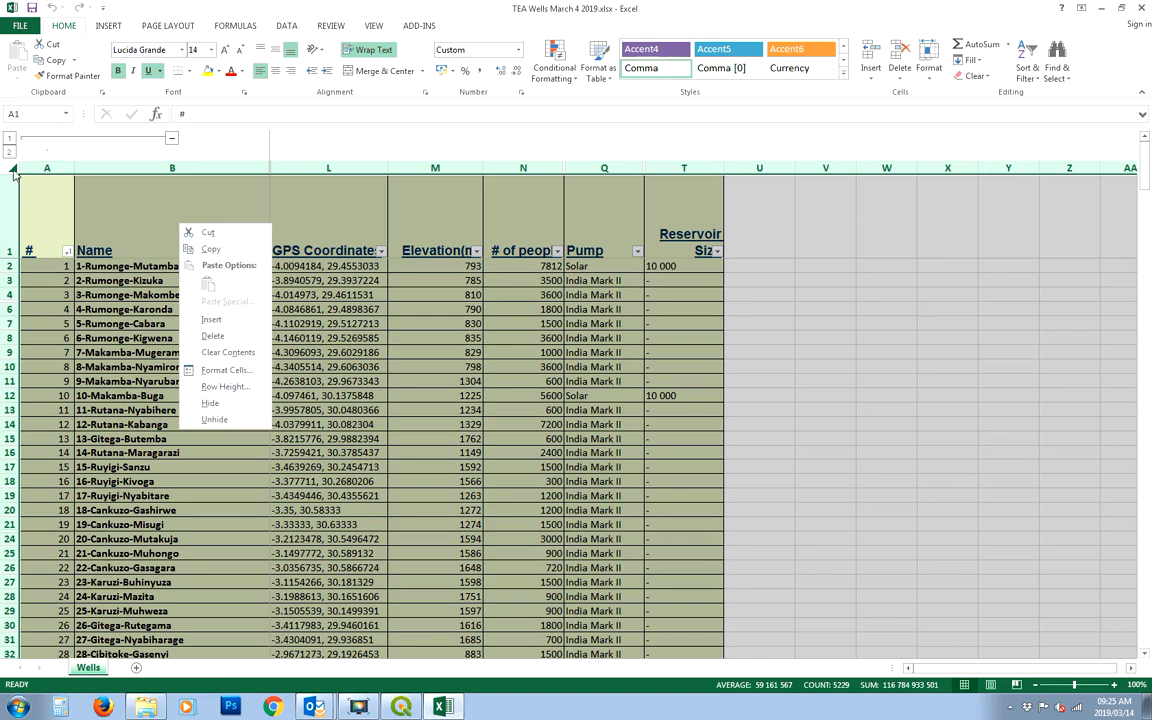
pyautogui.click(190, 72)
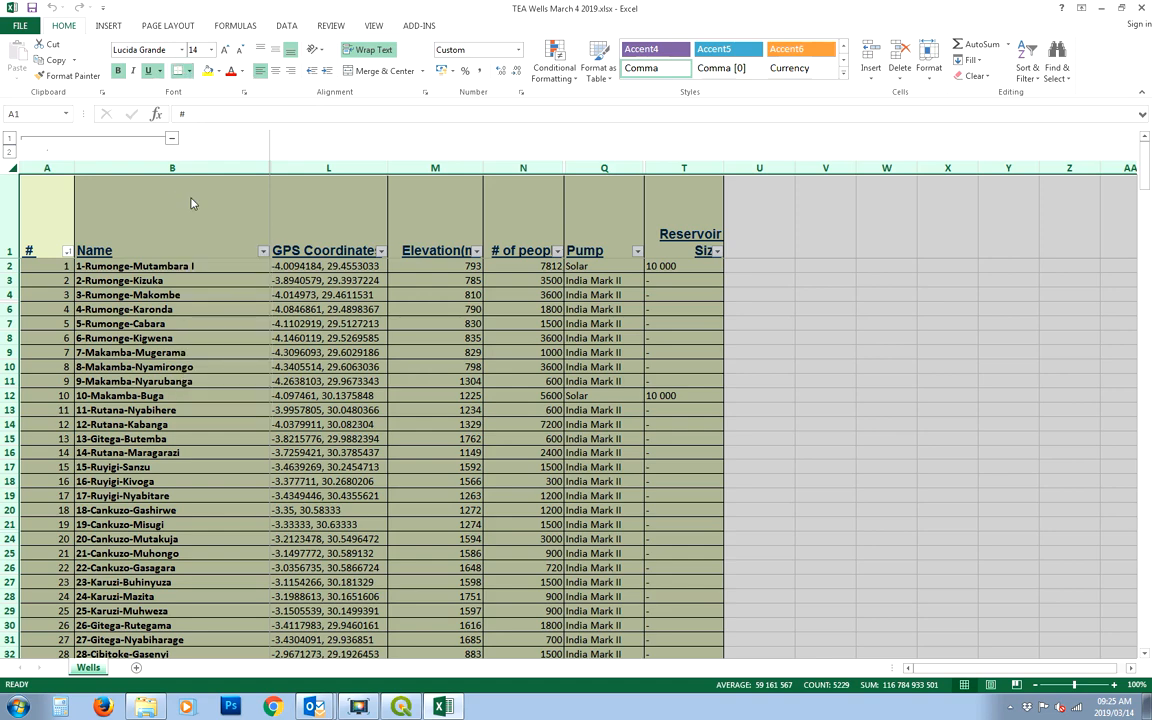
pyautogui.click(184, 168)
pyautogui.click(118, 71)
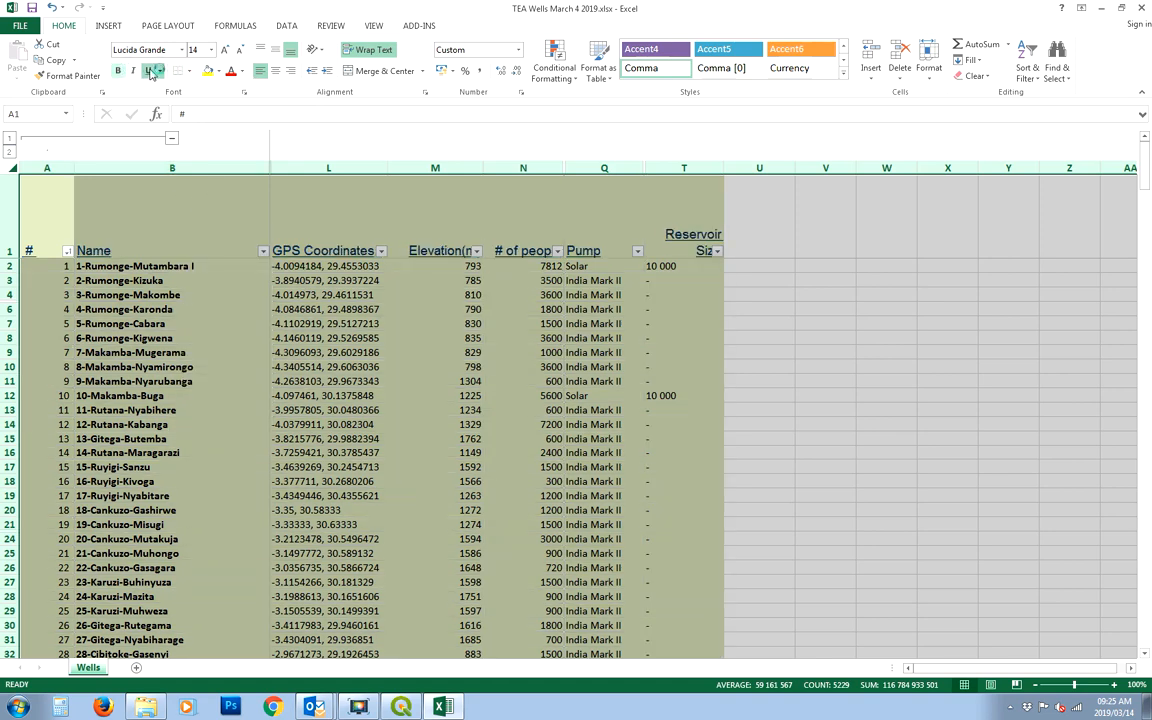
pyautogui.click(150, 72)
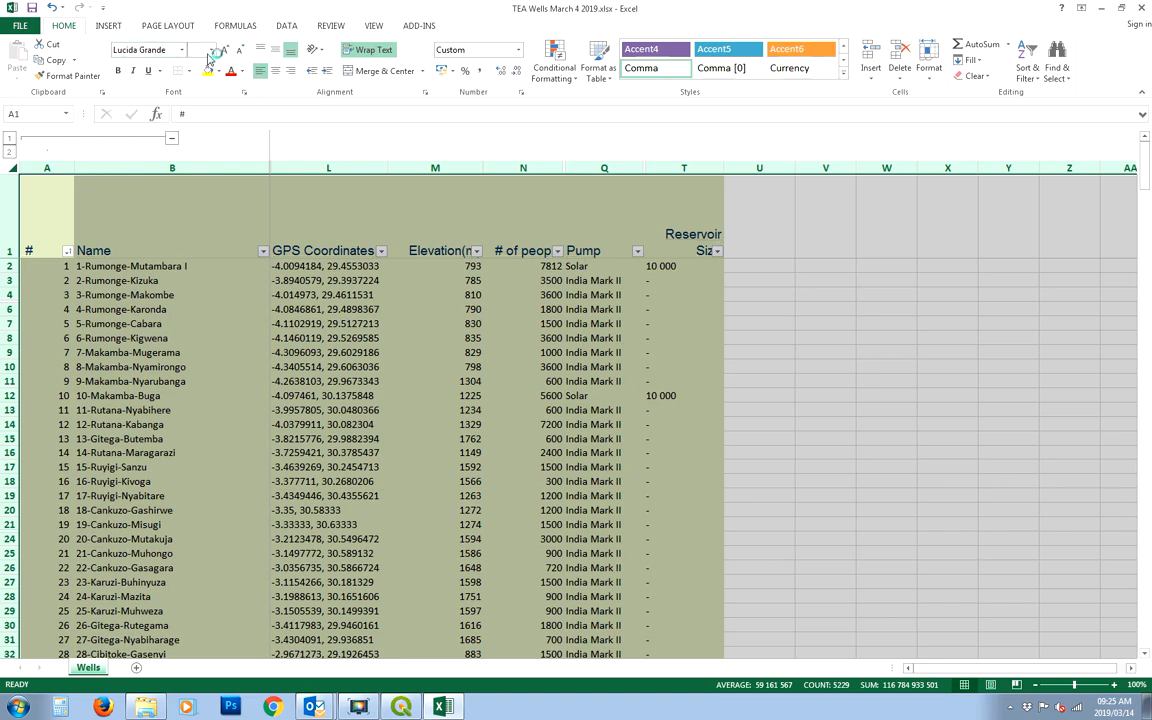
# Step: Set the font of the entire Wells sheet to Calibri, size 12
pyautogui.click(182, 50)
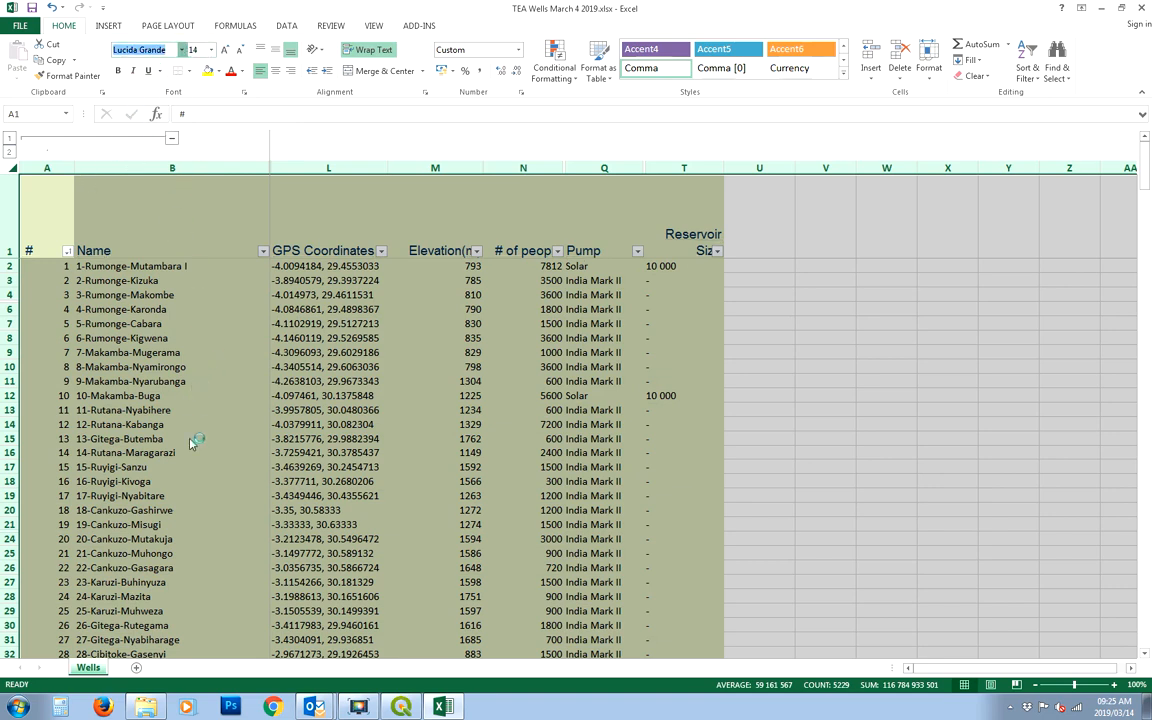
pyautogui.click(209, 49)
pyautogui.write('1')
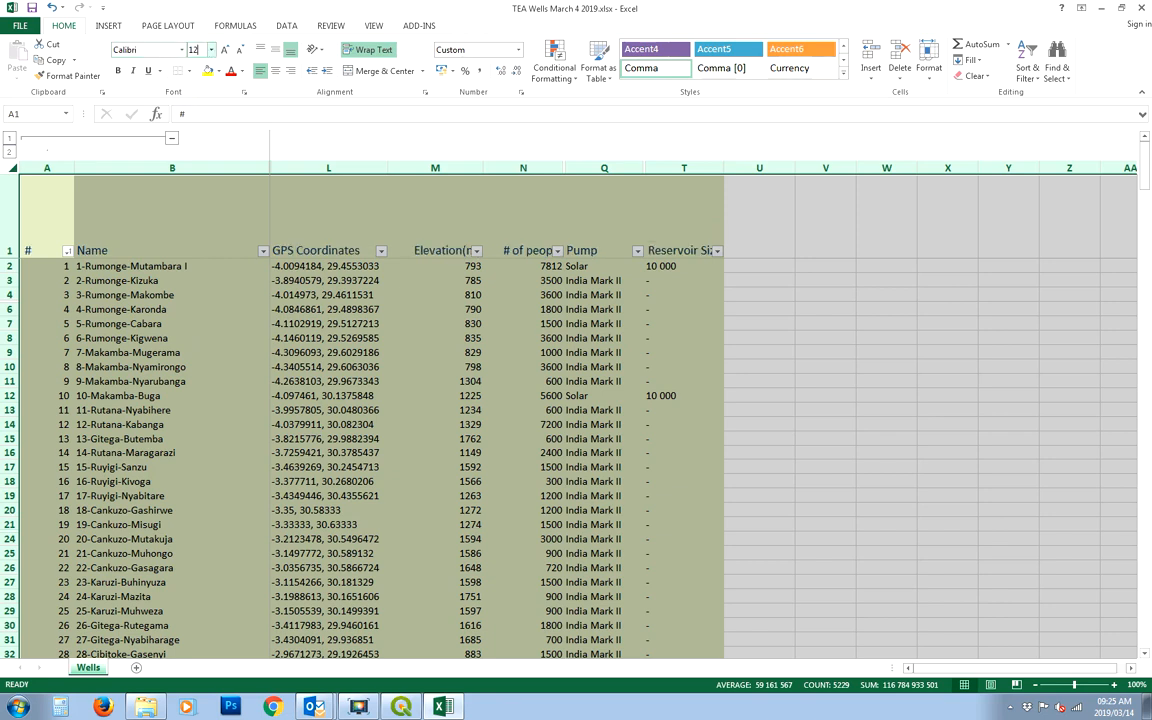
# Step: Set the whole sheet's font size to 12 and clear its cell fill colour
pyautogui.press('Return')
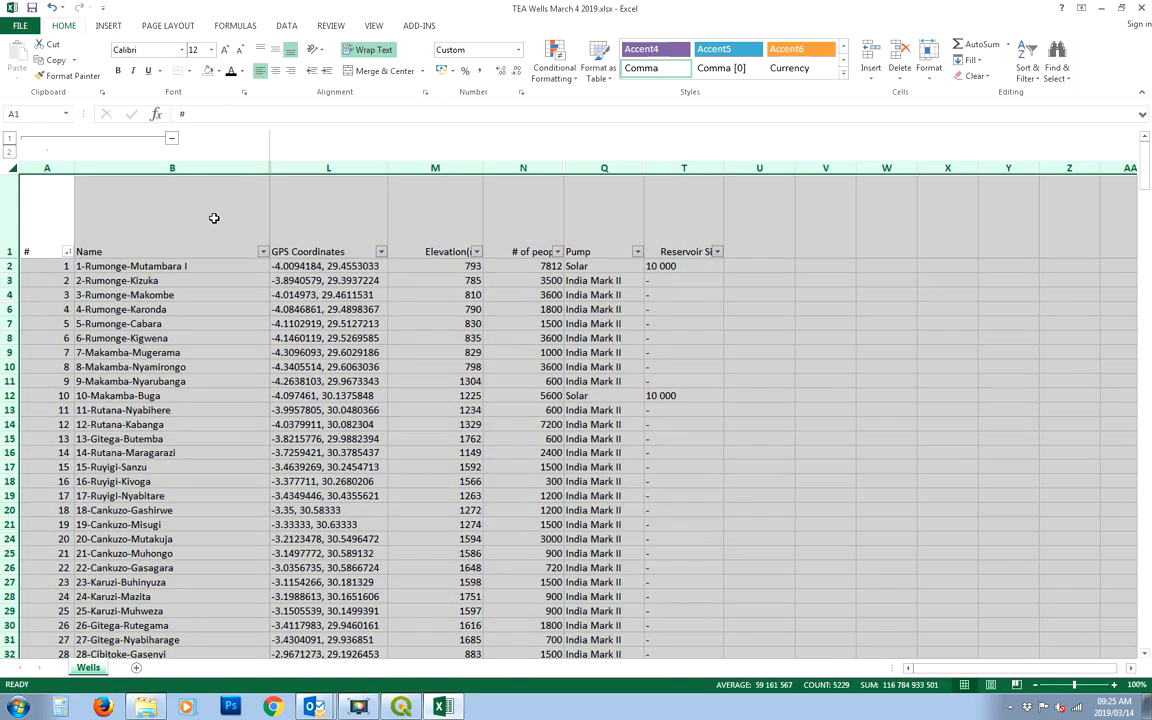
pyautogui.click(8, 265)
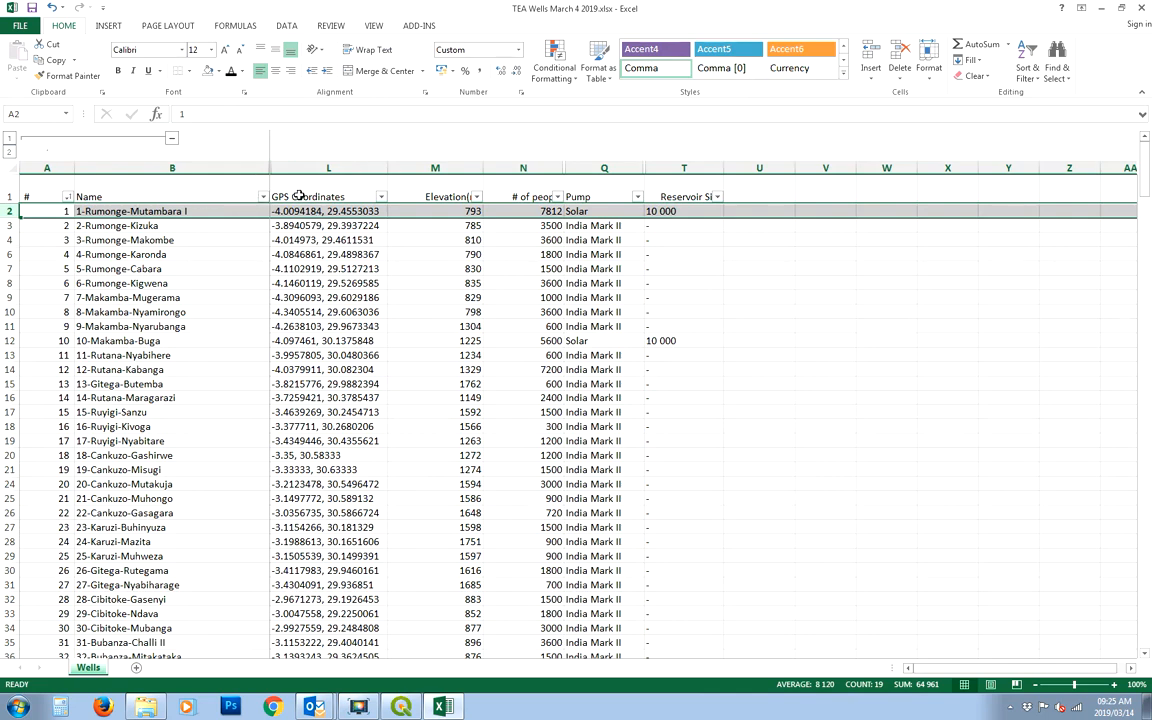
# Step: Remove the filter from the header row and reduce that row's height
pyautogui.click(290, 27)
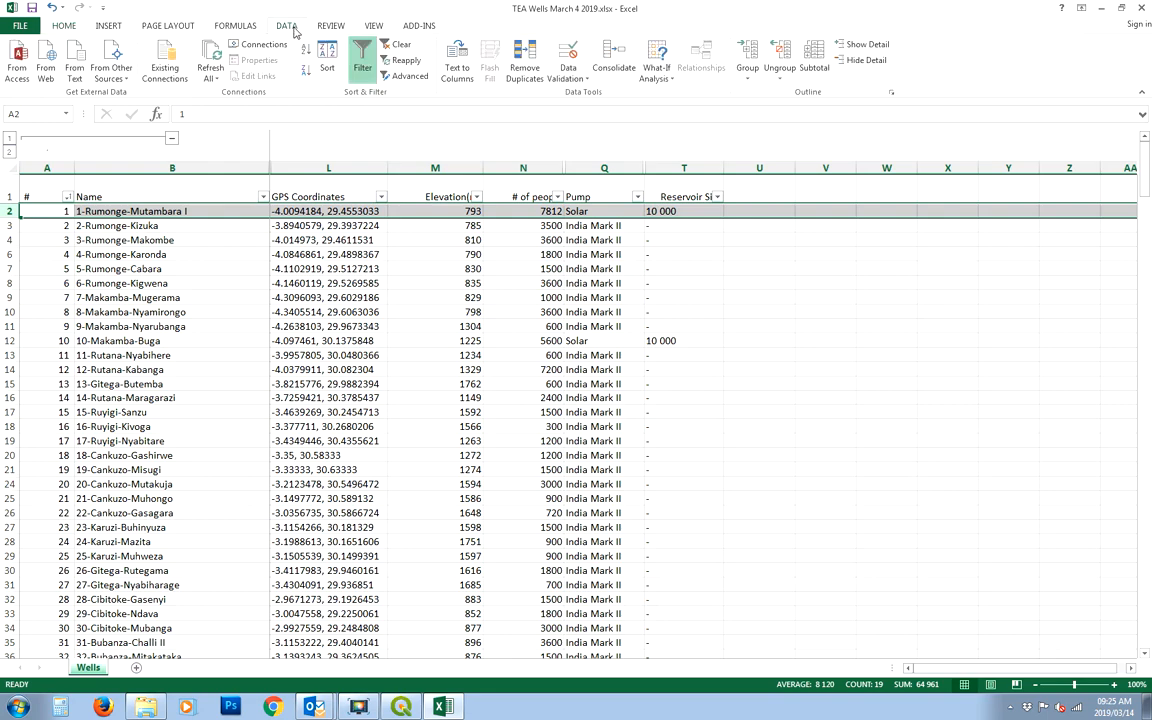
pyautogui.click(362, 62)
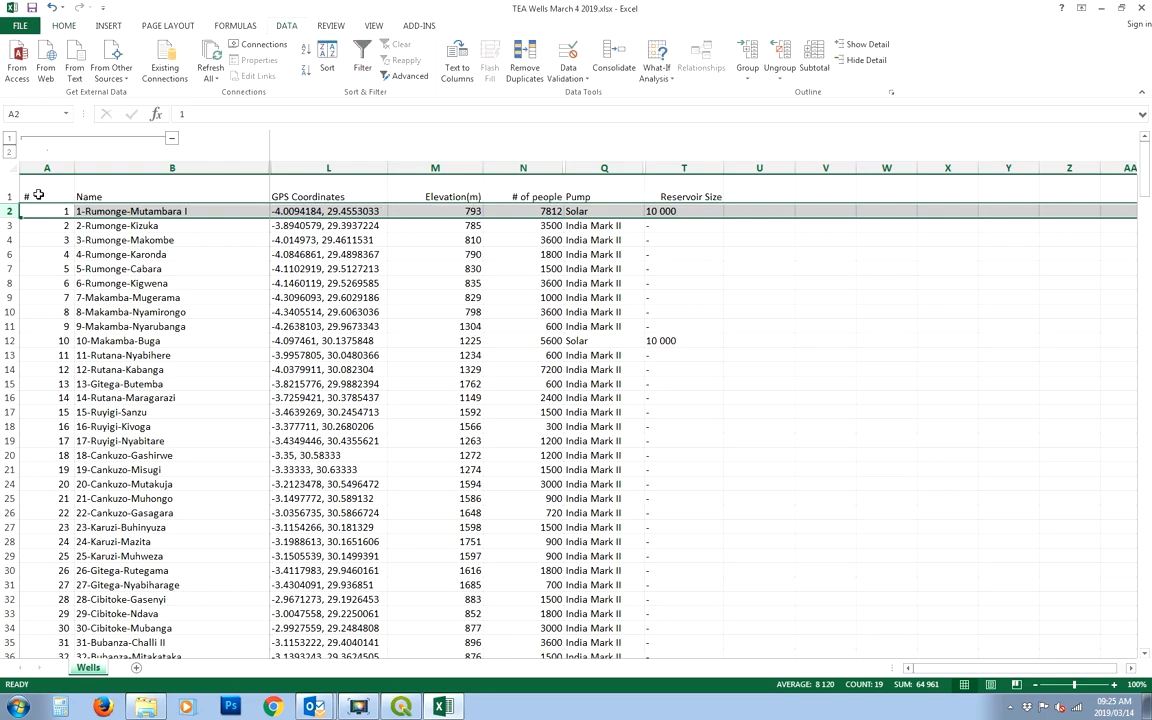
pyautogui.moveTo(14, 204); pyautogui.dragTo(15, 195)
# Step: Rename the # header in cell A1 as ID
pyautogui.click(30, 190)
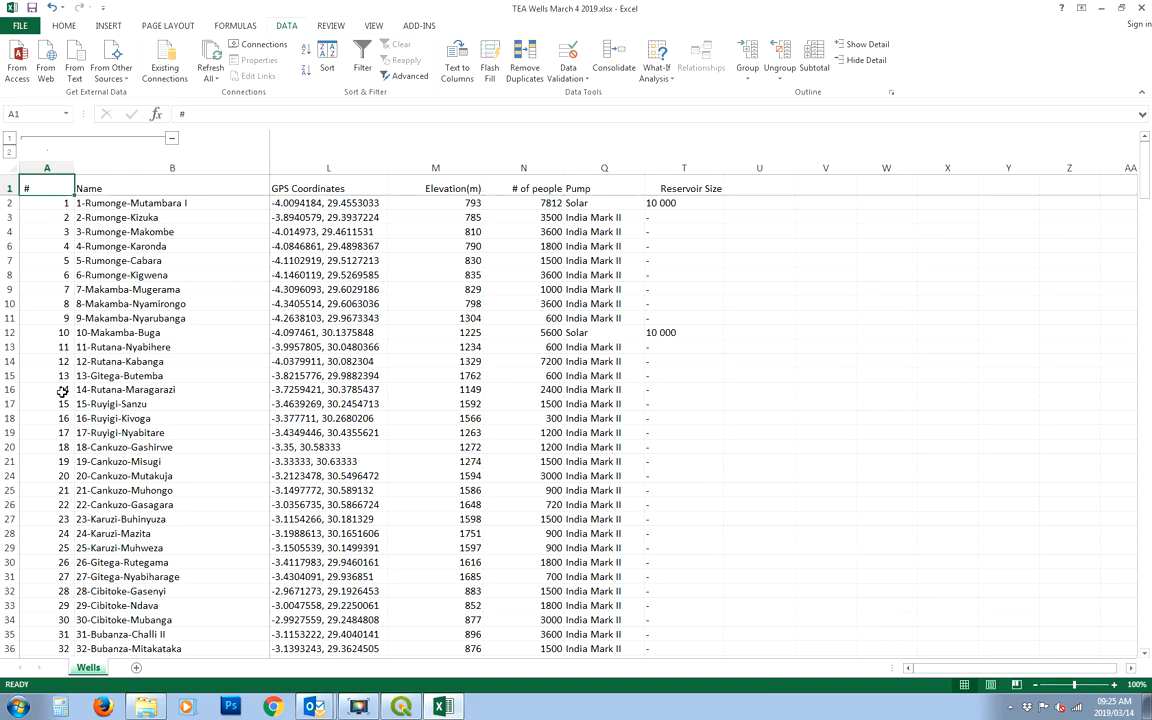
pyautogui.write('ID')
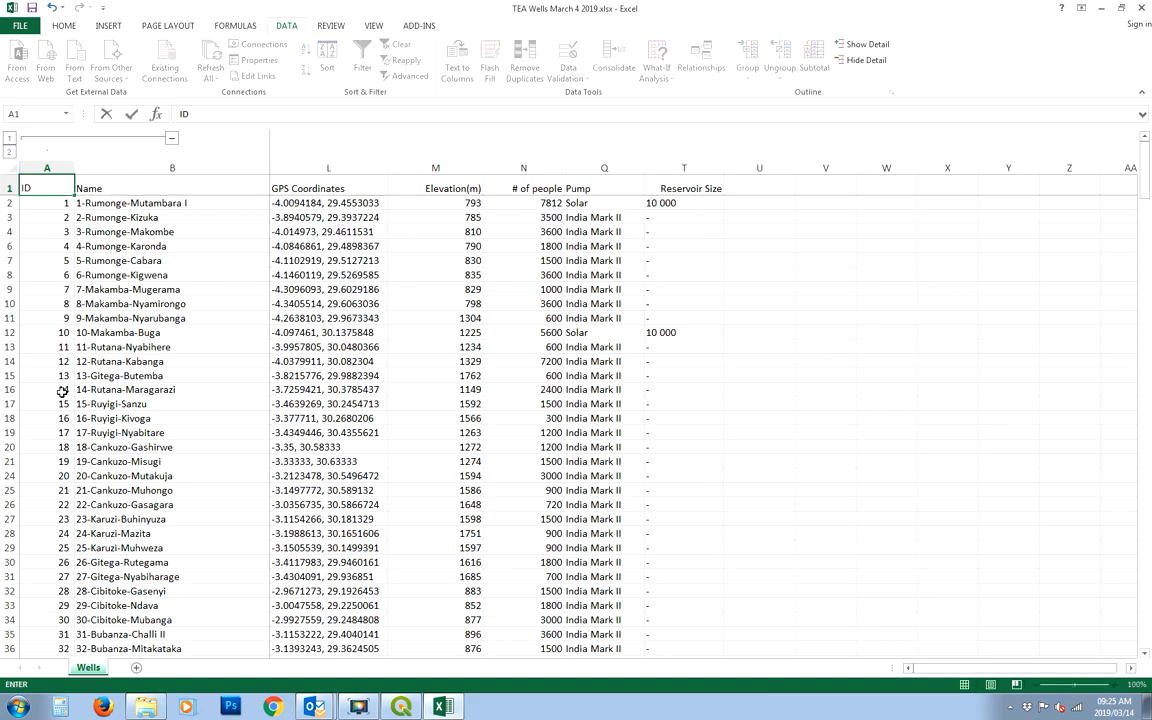
pyautogui.click(155, 390)
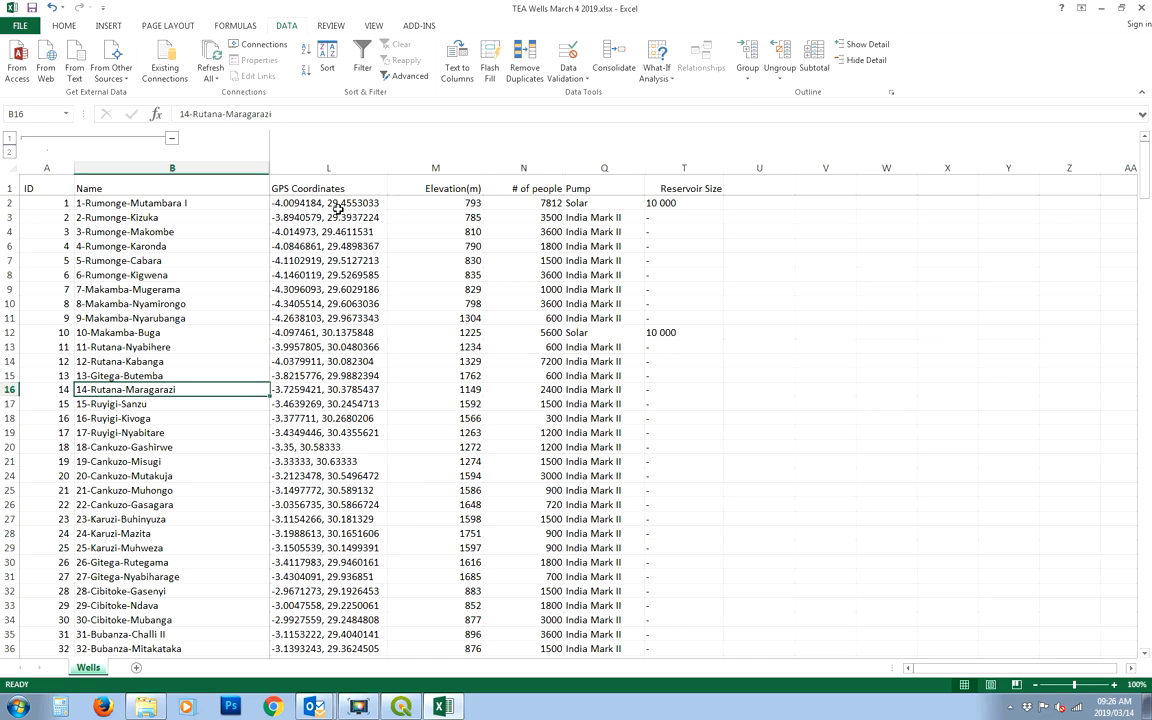
# Step: Insert an empty column between the GPS Coordinates and Elevation(m) columns
pyautogui.click(432, 168)
pyautogui.rightClick(432, 170)
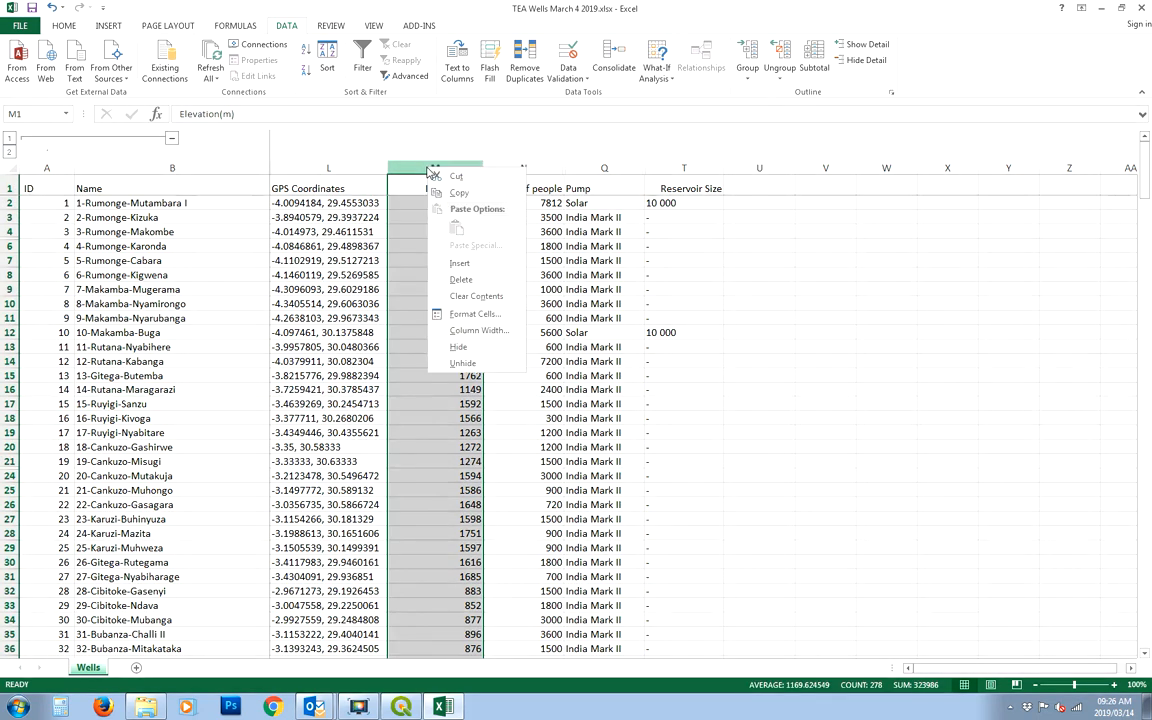
pyautogui.click(459, 263)
pyautogui.click(411, 292)
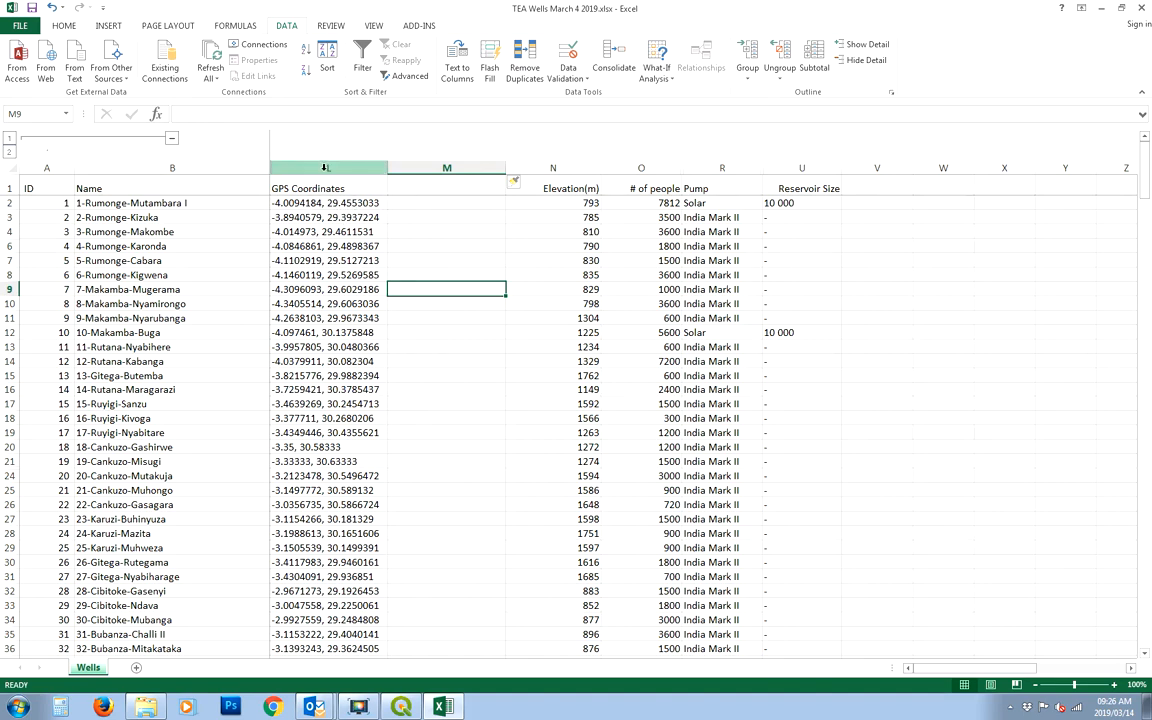
# Step: Split the GPS Coordinates column with Text to Columns, using comma and semicolon as delimiters, General format, and replacing the existing data
pyautogui.click(295, 168)
pyautogui.click(458, 64)
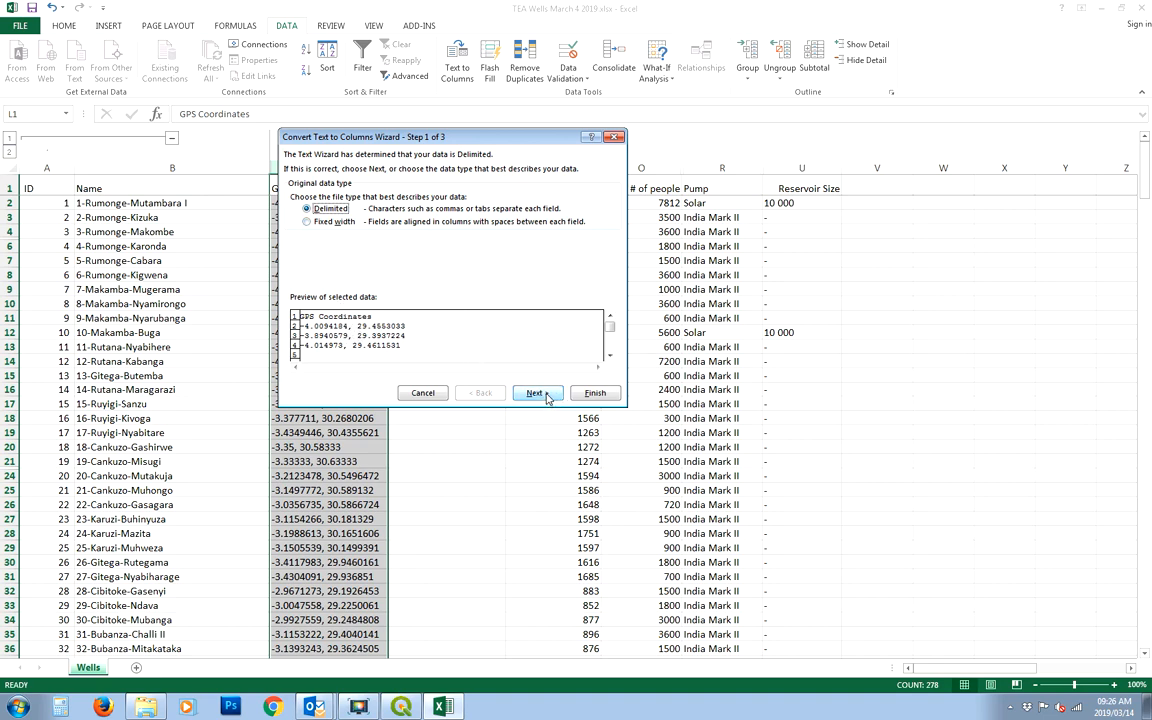
pyautogui.click(546, 395)
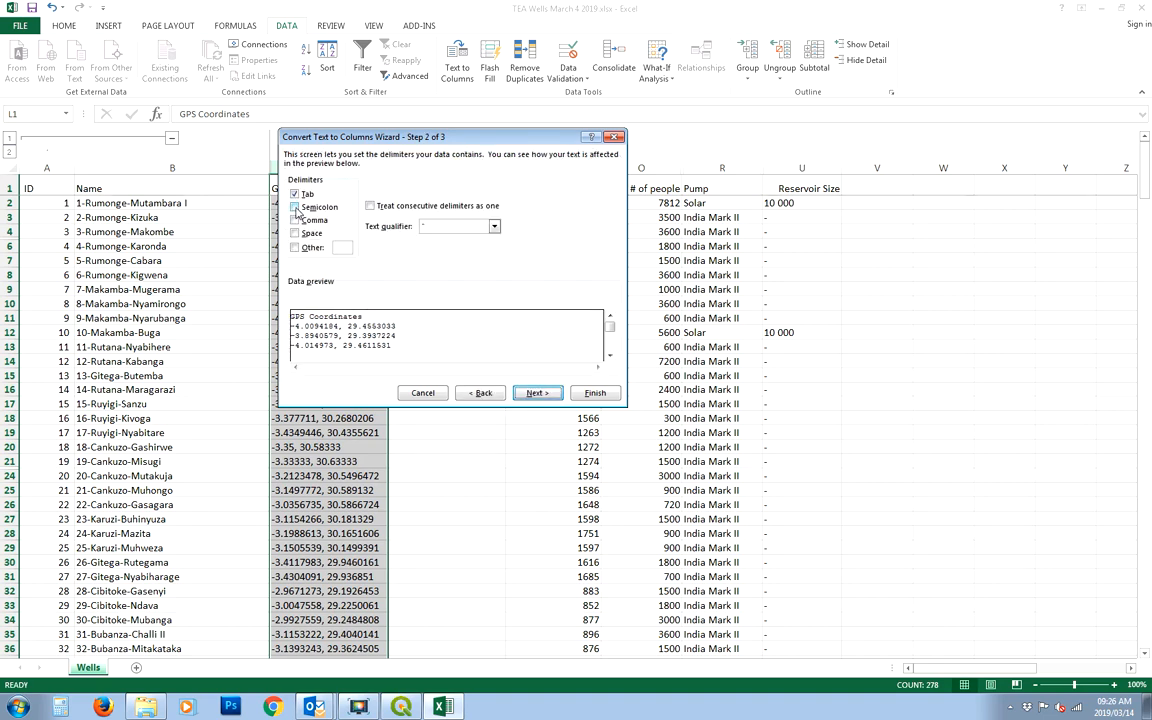
pyautogui.click(295, 220)
pyautogui.click(295, 194)
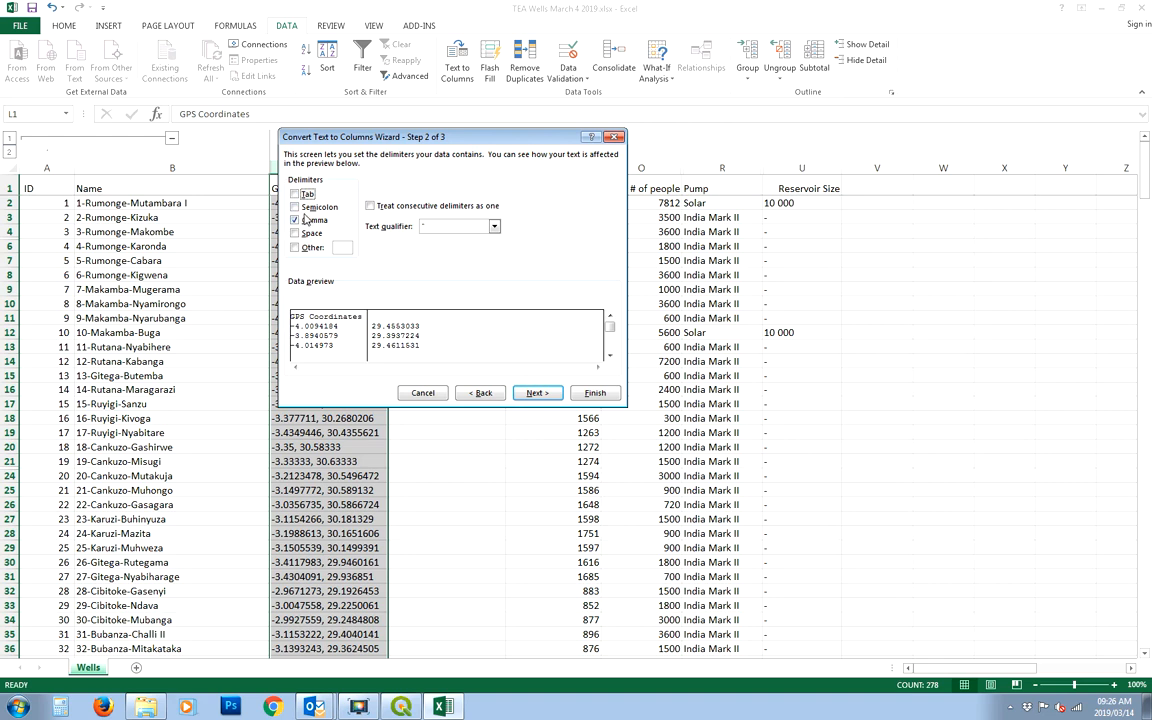
pyautogui.click(296, 207)
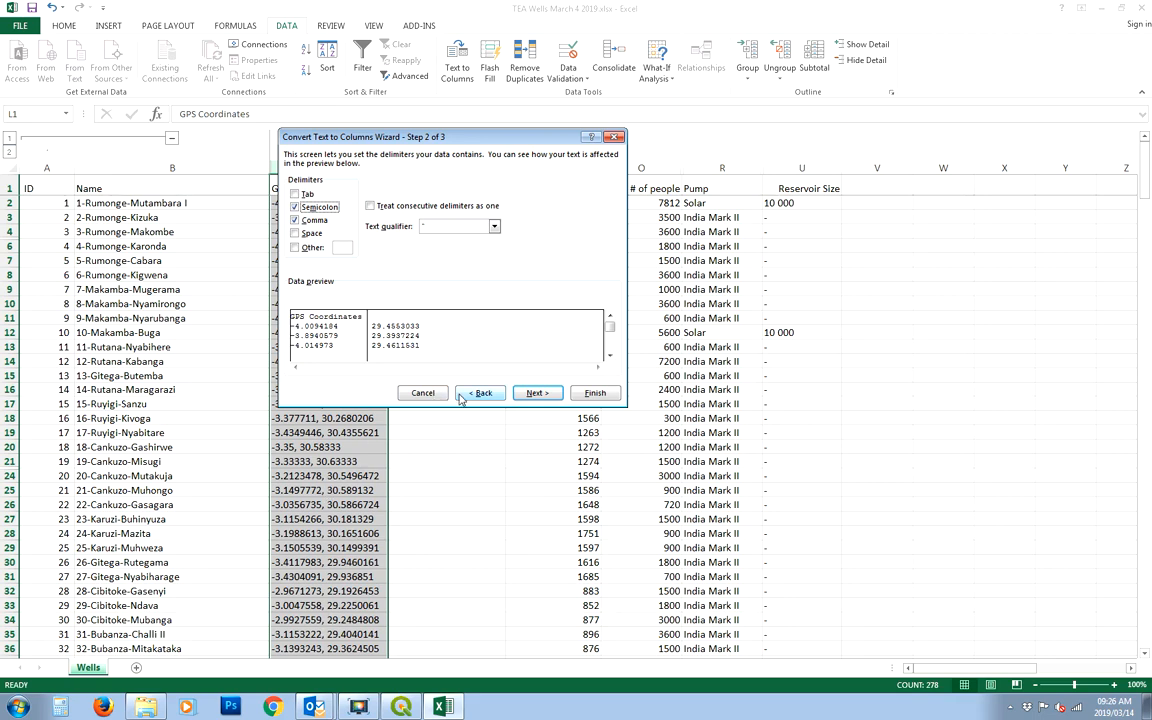
pyautogui.click(536, 393)
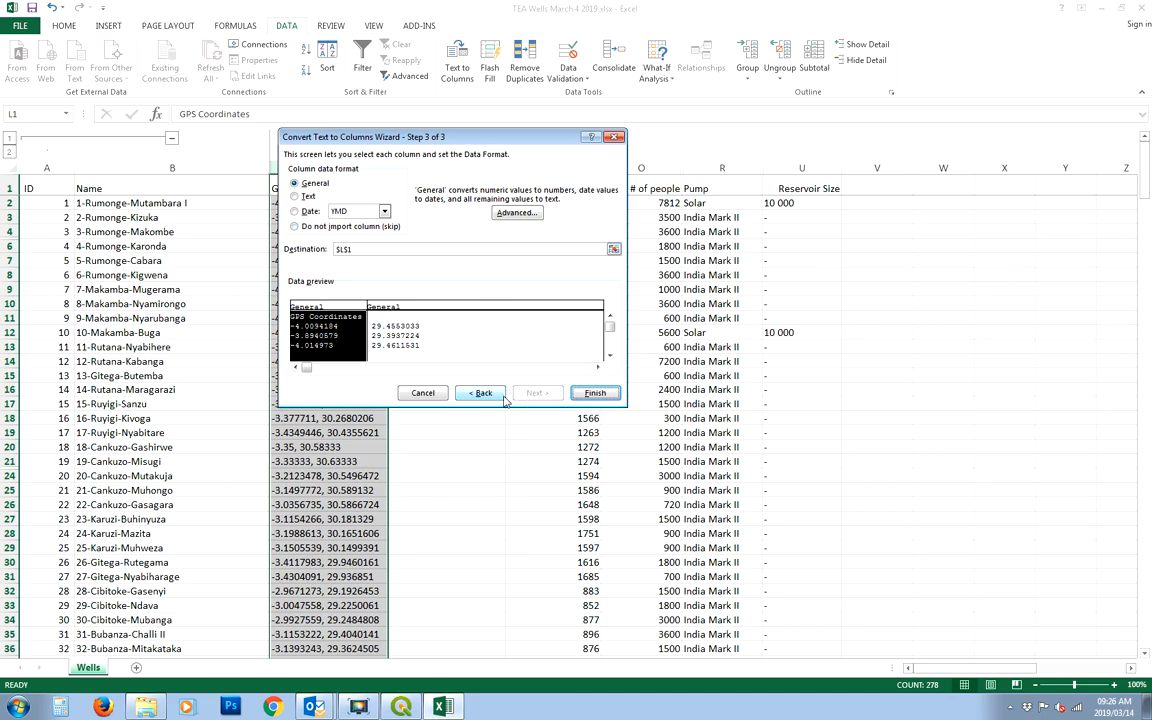
pyautogui.click(595, 393)
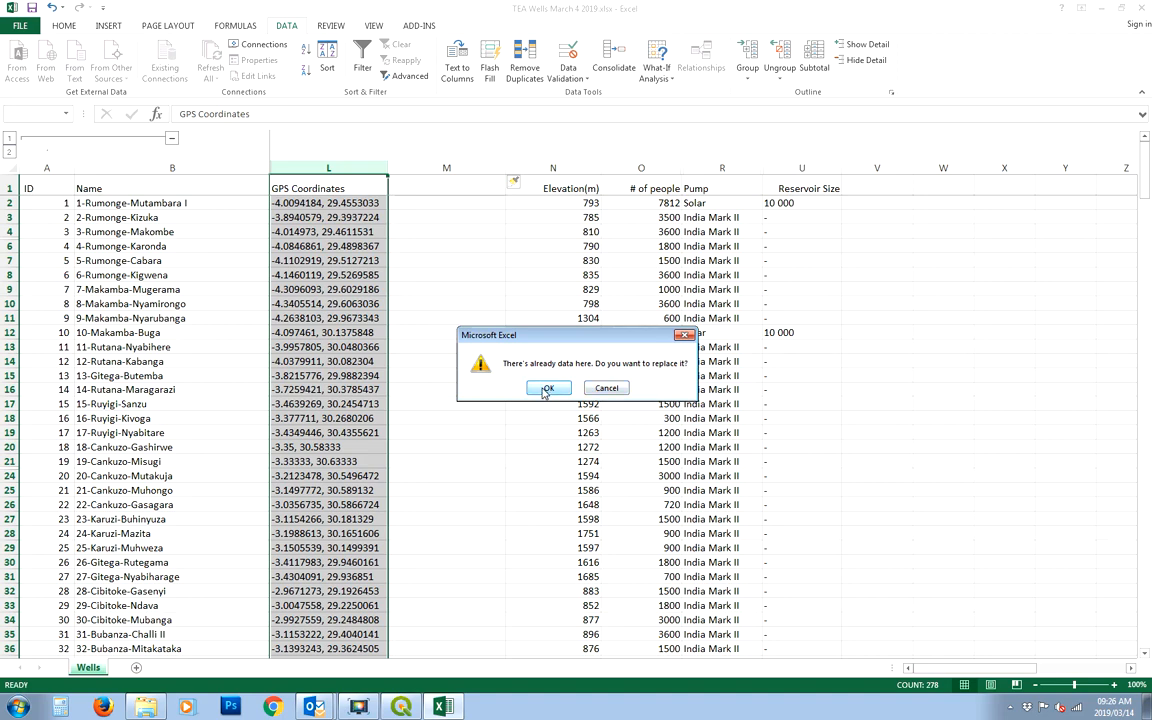
pyautogui.click(547, 389)
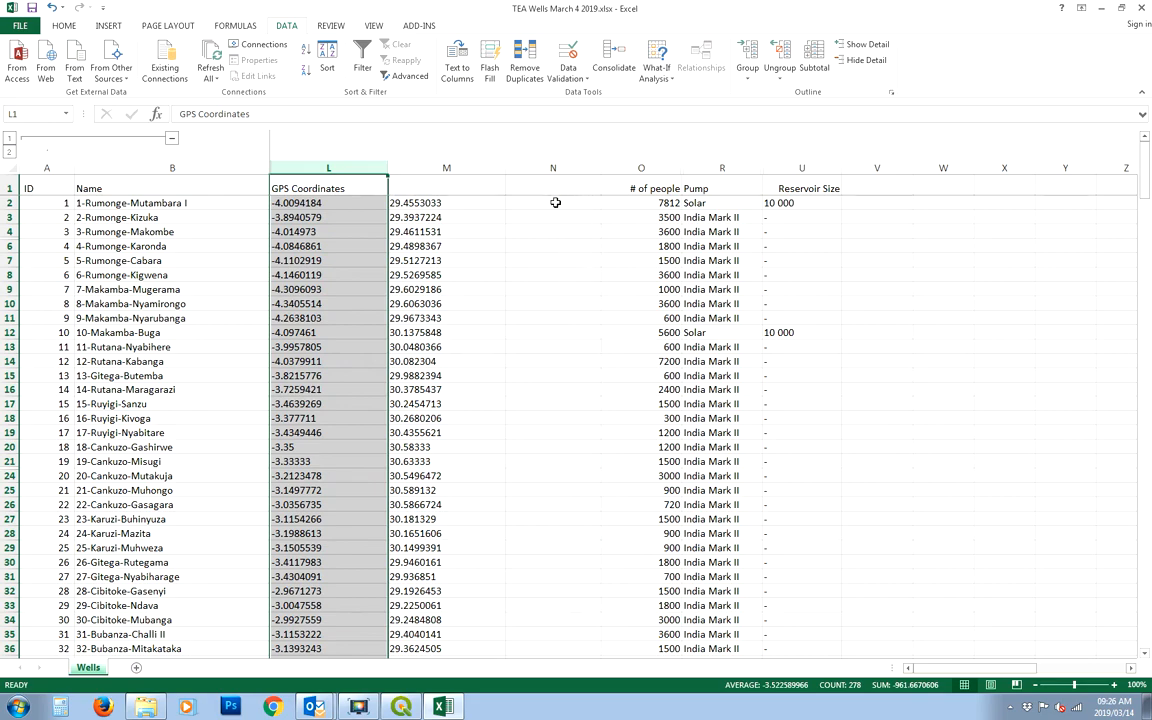
# Step: Undo the coordinate split to compare it with the original entries near the end of the list, and redo it
pyautogui.scroll(-20, 568, 368)
pyautogui.scroll(-20, 549, 447)
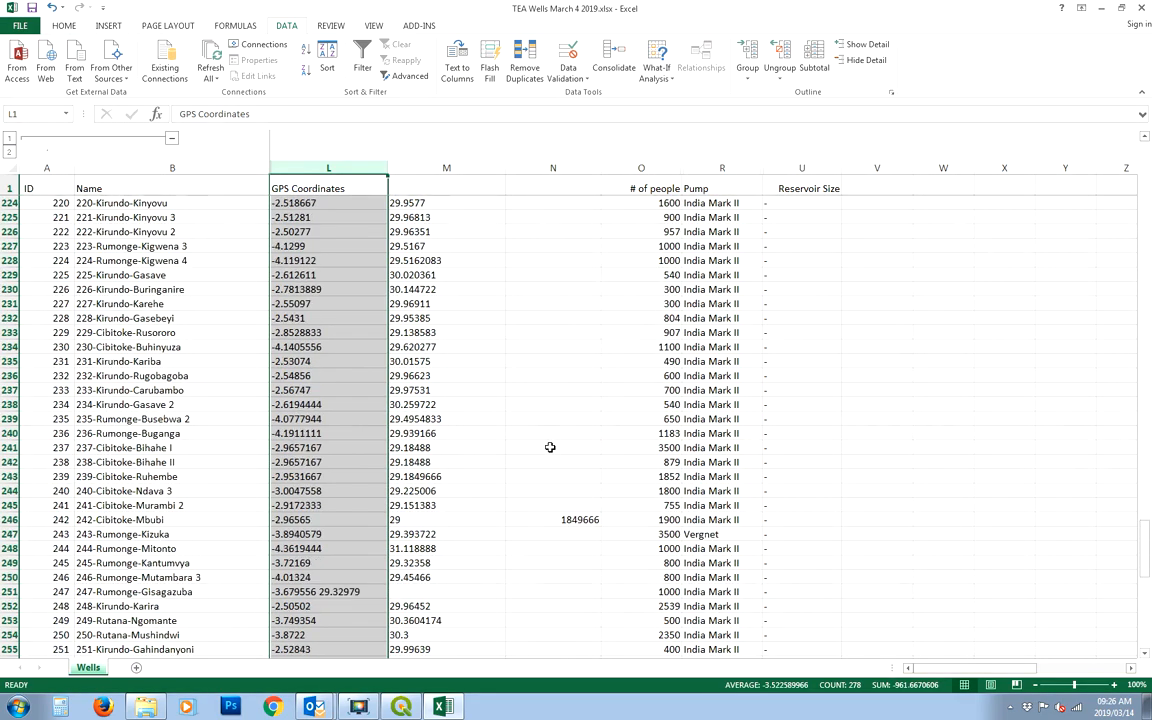
pyautogui.scroll(3, 536, 385)
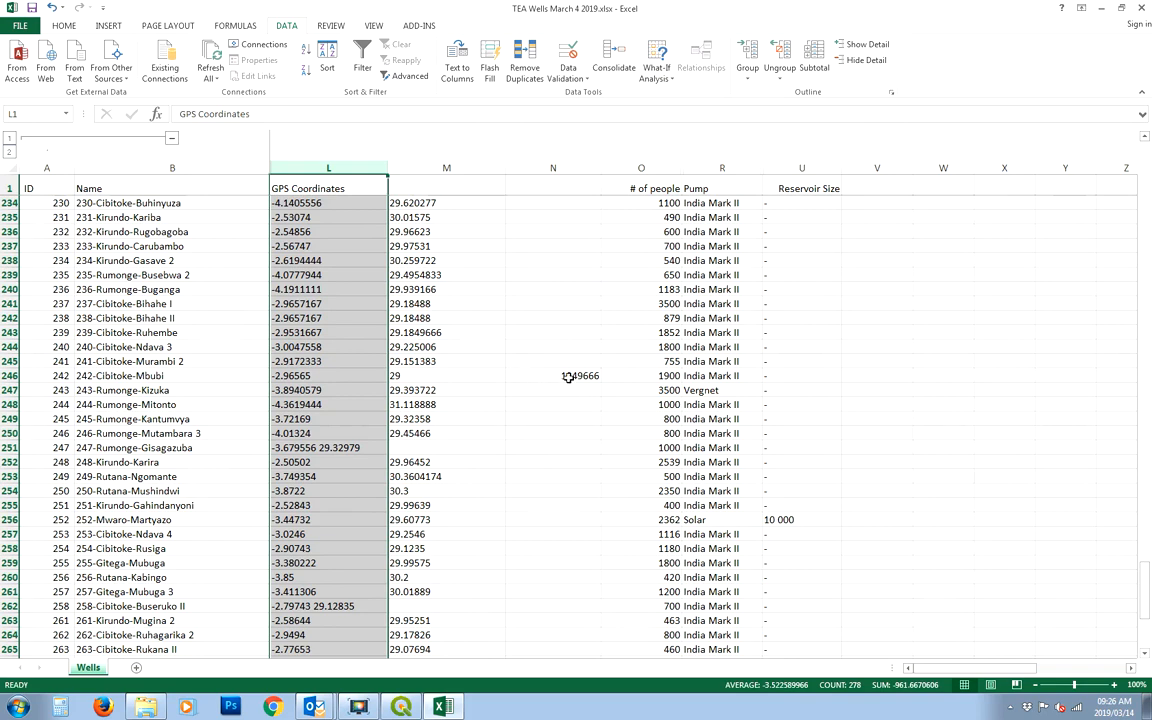
pyautogui.hotkey('ctrl', 'z')
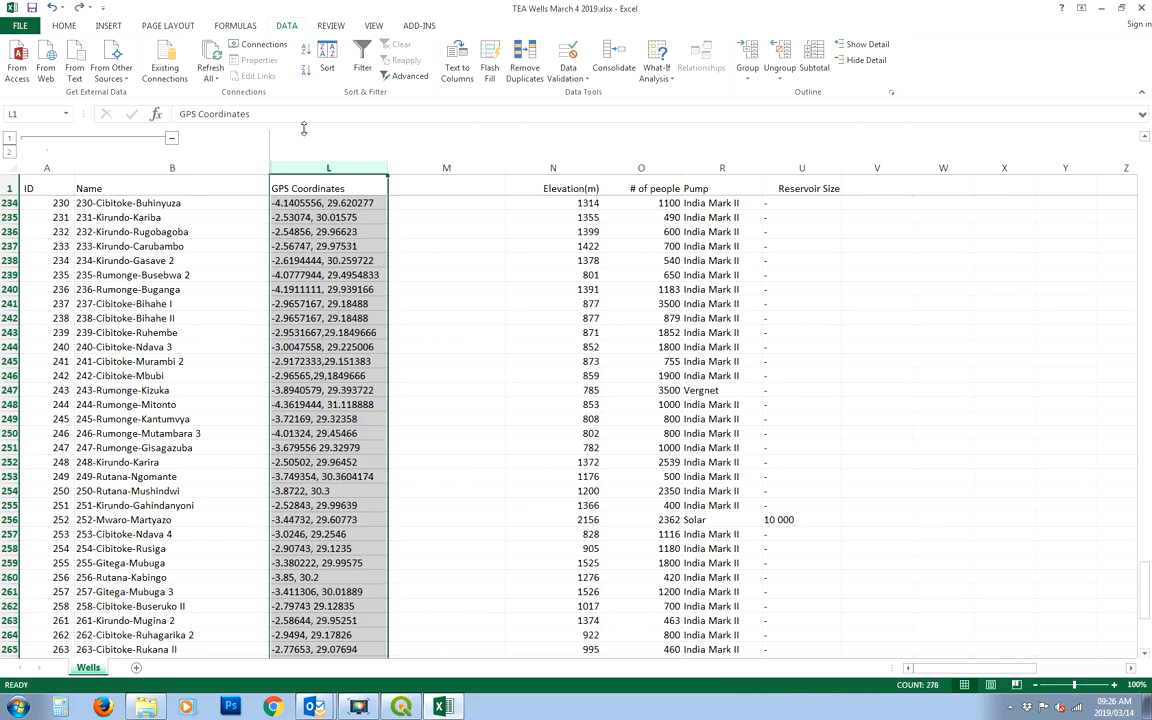
pyautogui.scroll(-17, 450, 326)
pyautogui.scroll(13, 450, 326)
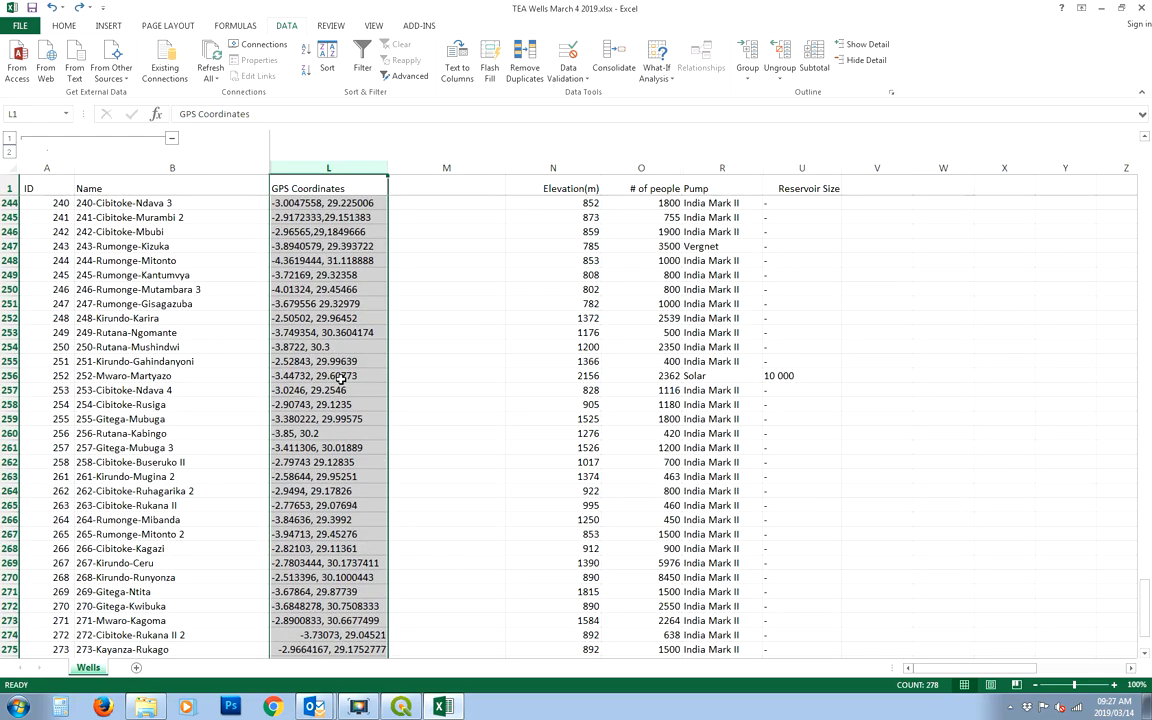
pyautogui.hotkey('ctrl', 'y')
# Step: Correct the second coordinate of 242-Cibitoke-Mbubi in cell M246 to 29.1849666
pyautogui.scroll(-10, 340, 378)
pyautogui.scroll(17, 404, 404)
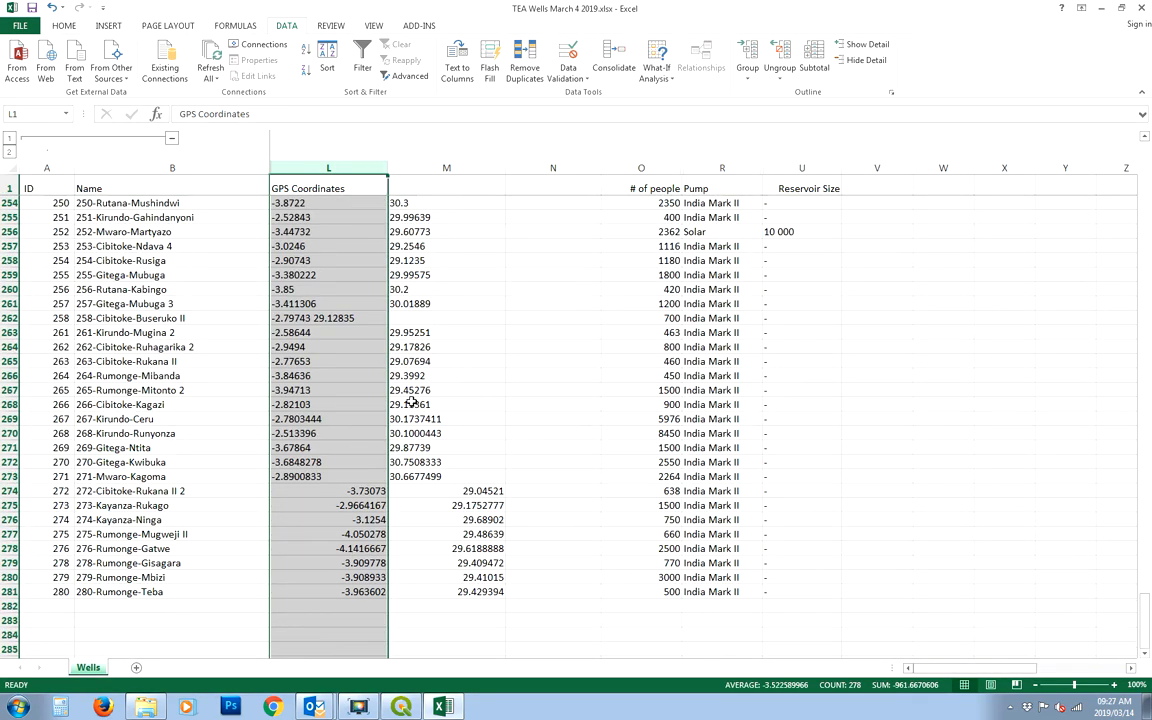
pyautogui.click(524, 516)
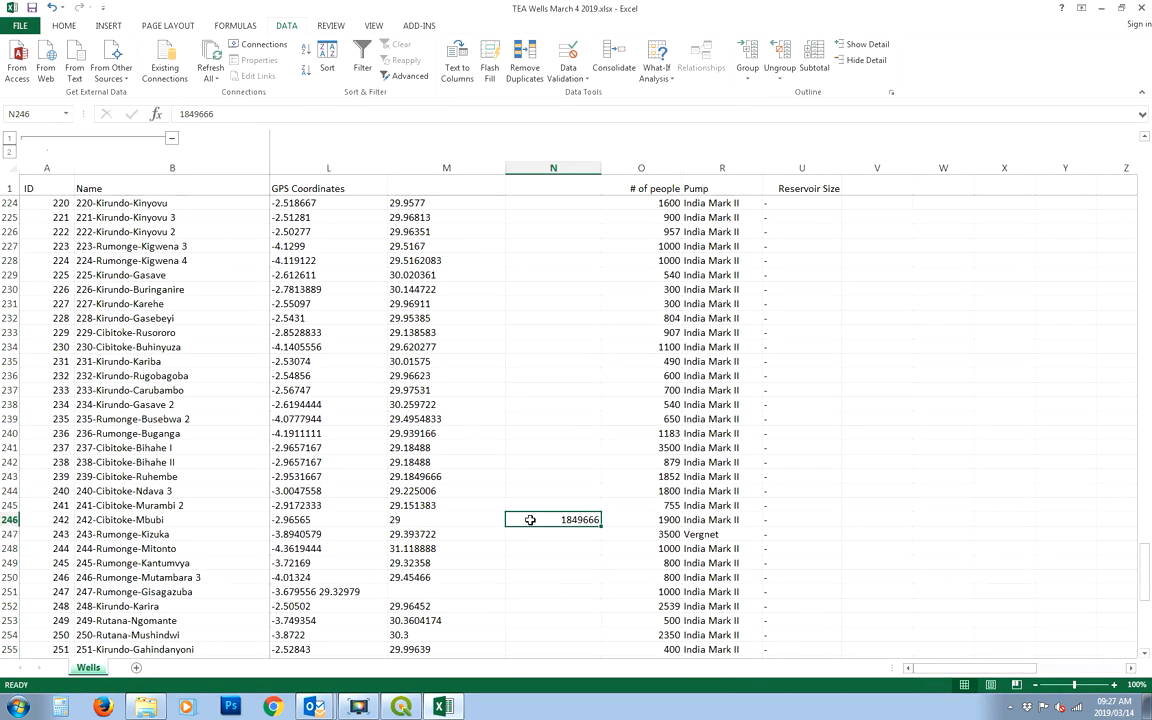
pyautogui.click(445, 517)
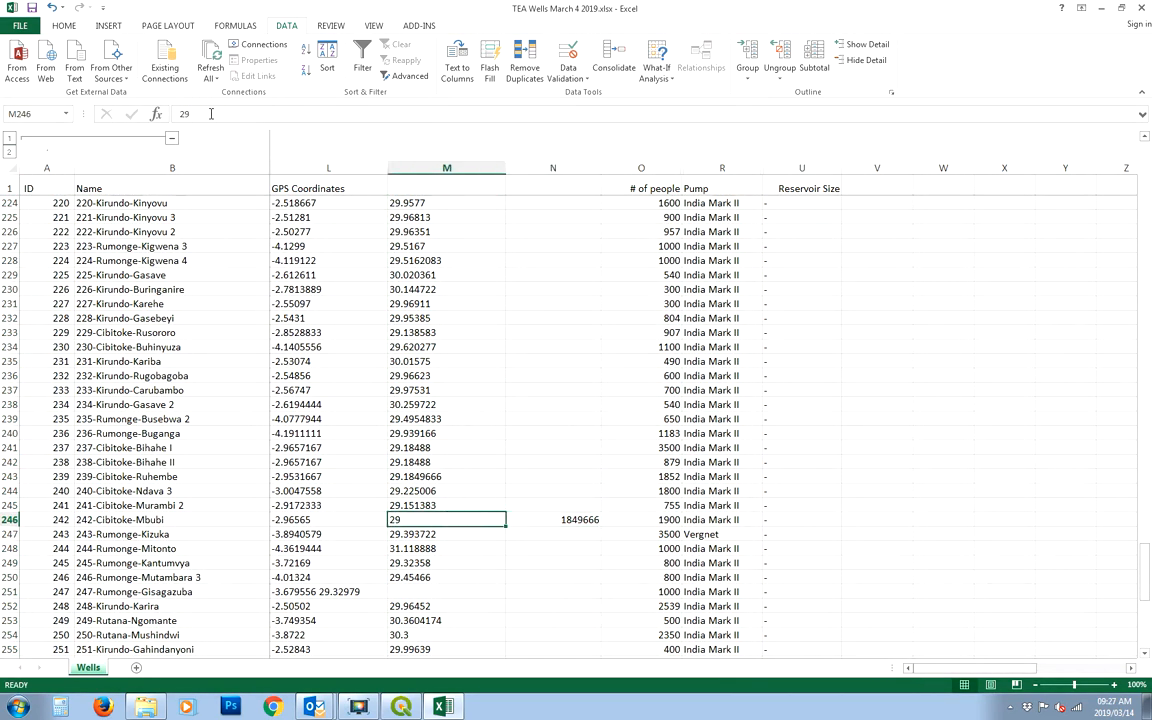
pyautogui.click(211, 114)
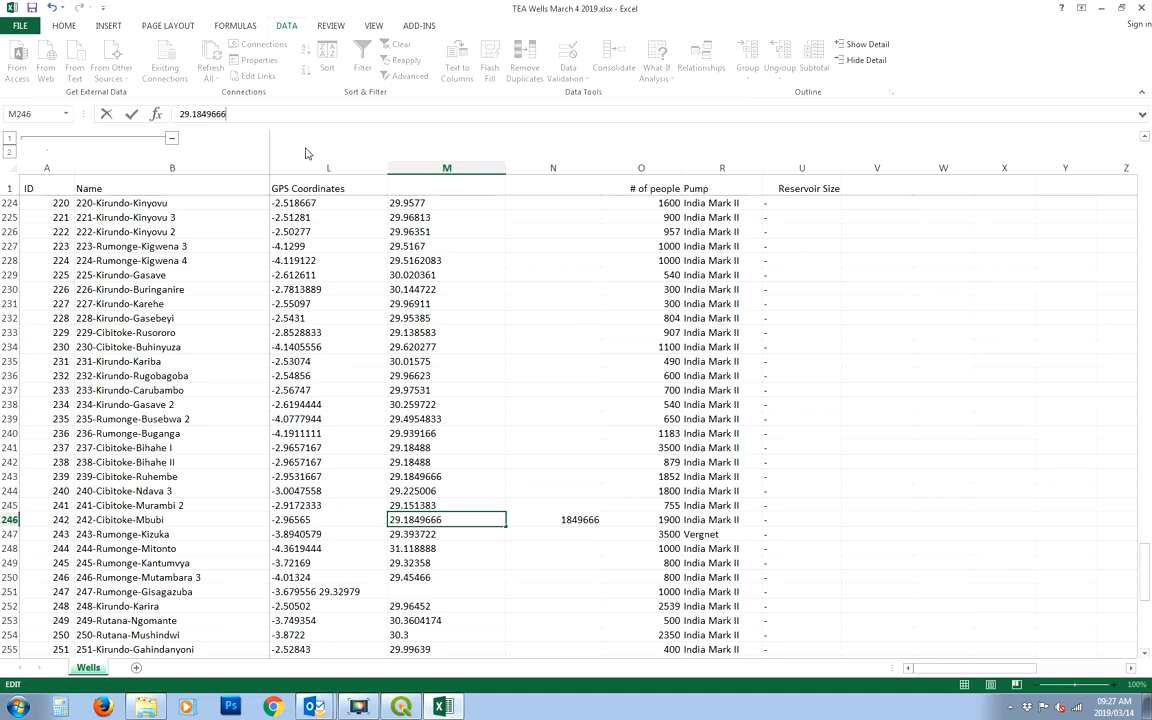
pyautogui.press('Return')
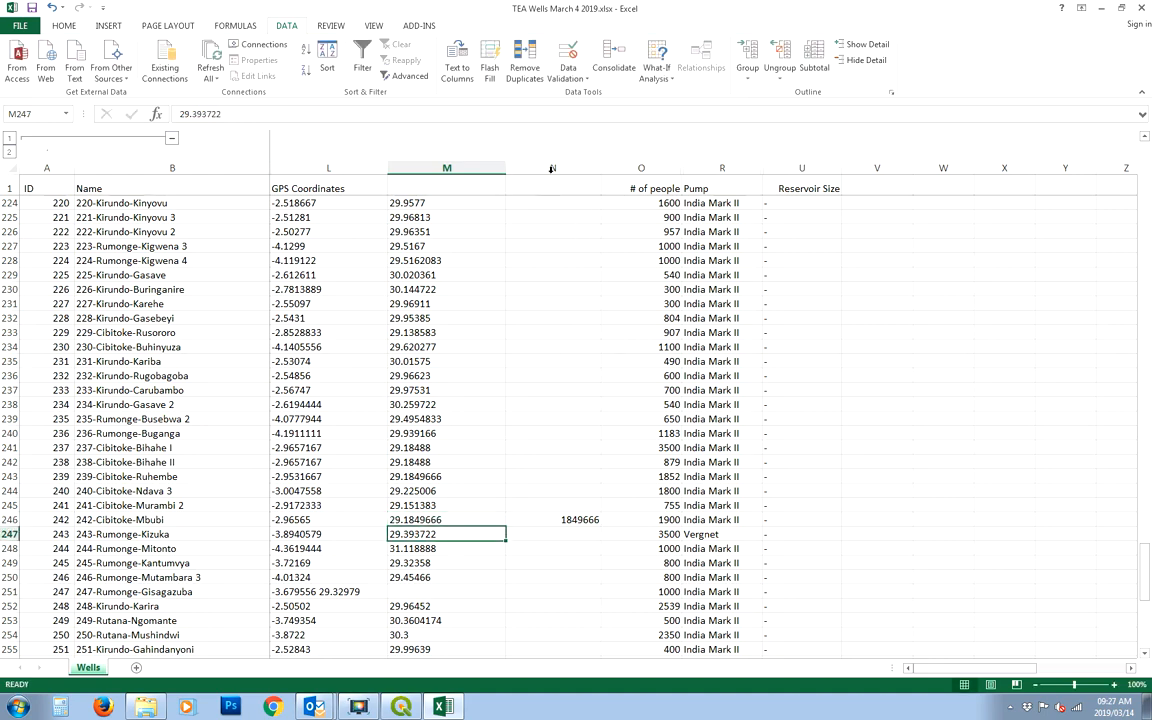
# Step: Delete the untitled column N located just before the # of people column
pyautogui.click(551, 169)
pyautogui.rightClick(543, 169)
pyautogui.click(540, 378)
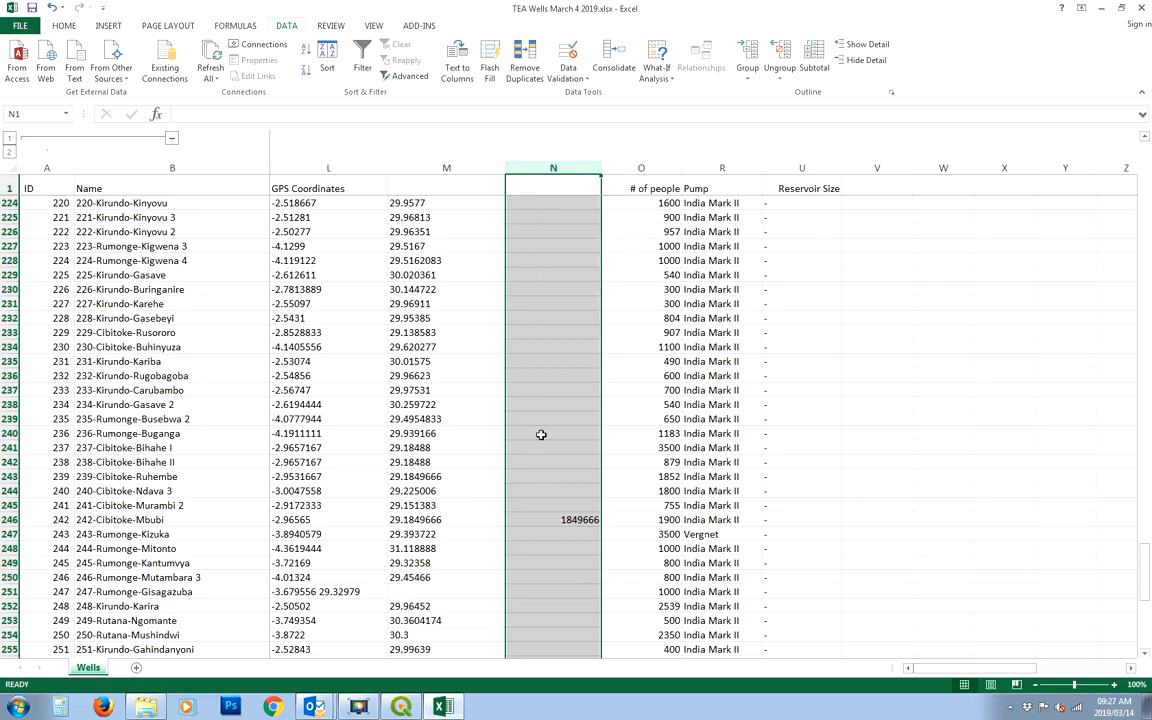
pyautogui.scroll(-13, 540, 434)
pyautogui.scroll(20, 545, 416)
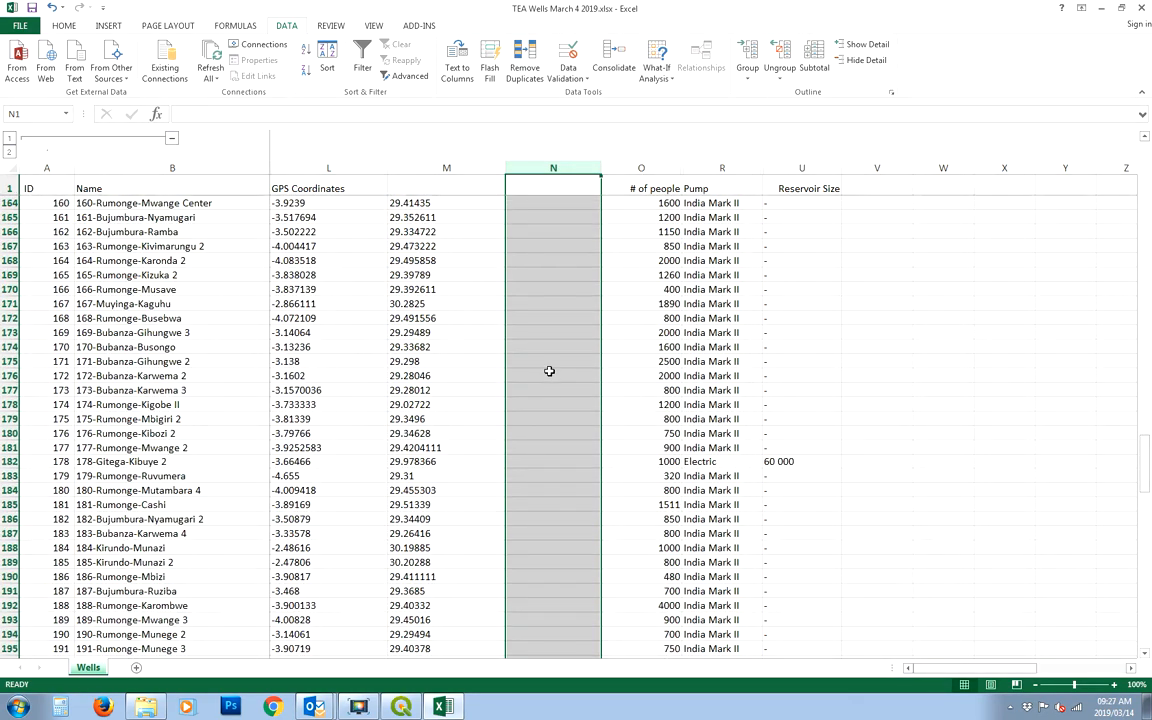
pyautogui.scroll(20, 549, 371)
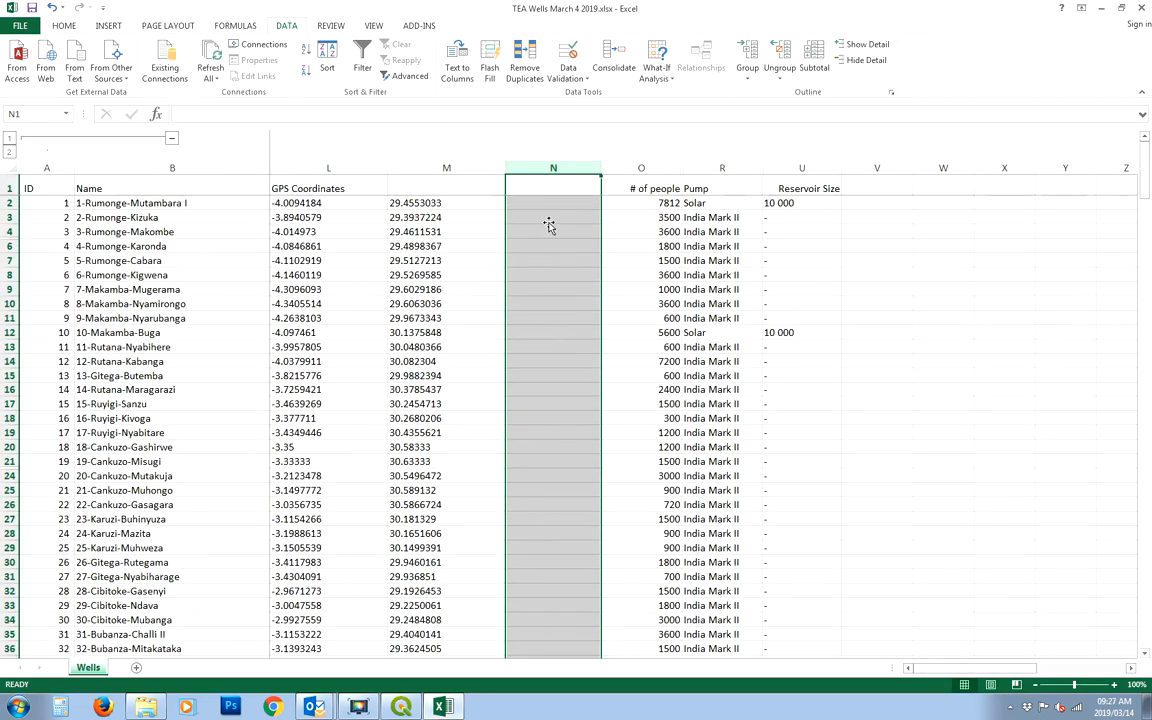
pyautogui.rightClick(548, 168)
pyautogui.click(578, 255)
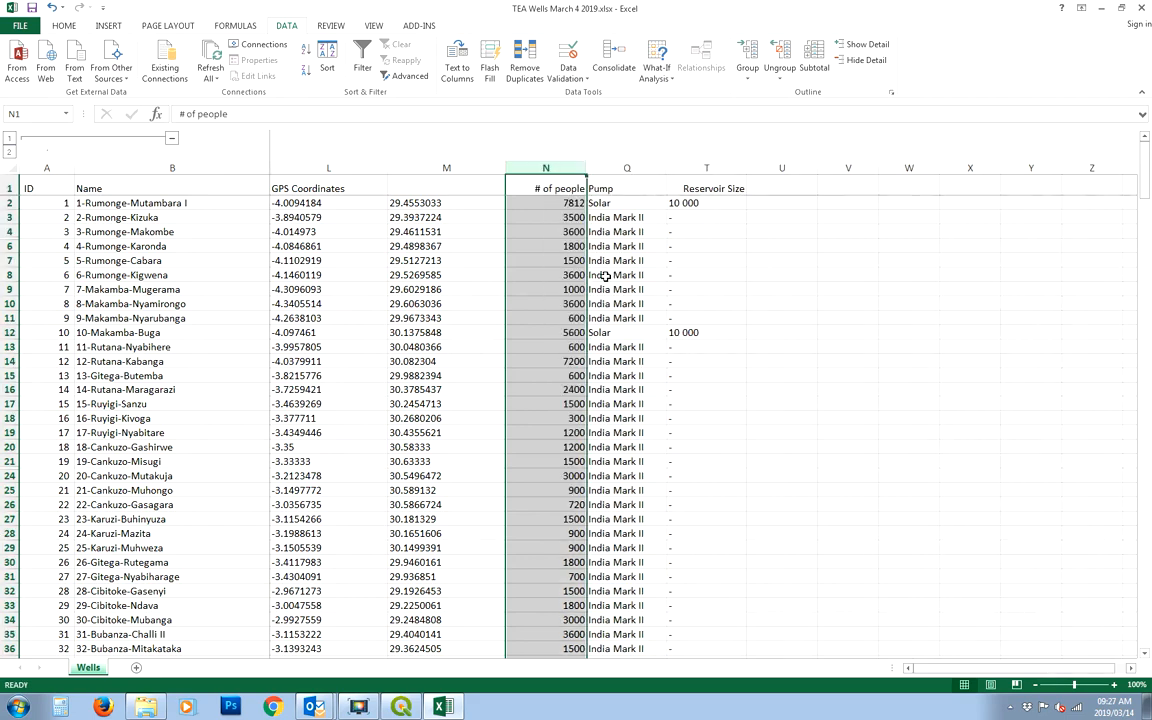
# Step: Examine the split coordinate columns L and M down the well list for entries that did not separate correctly
pyautogui.scroll(-11, 411, 375)
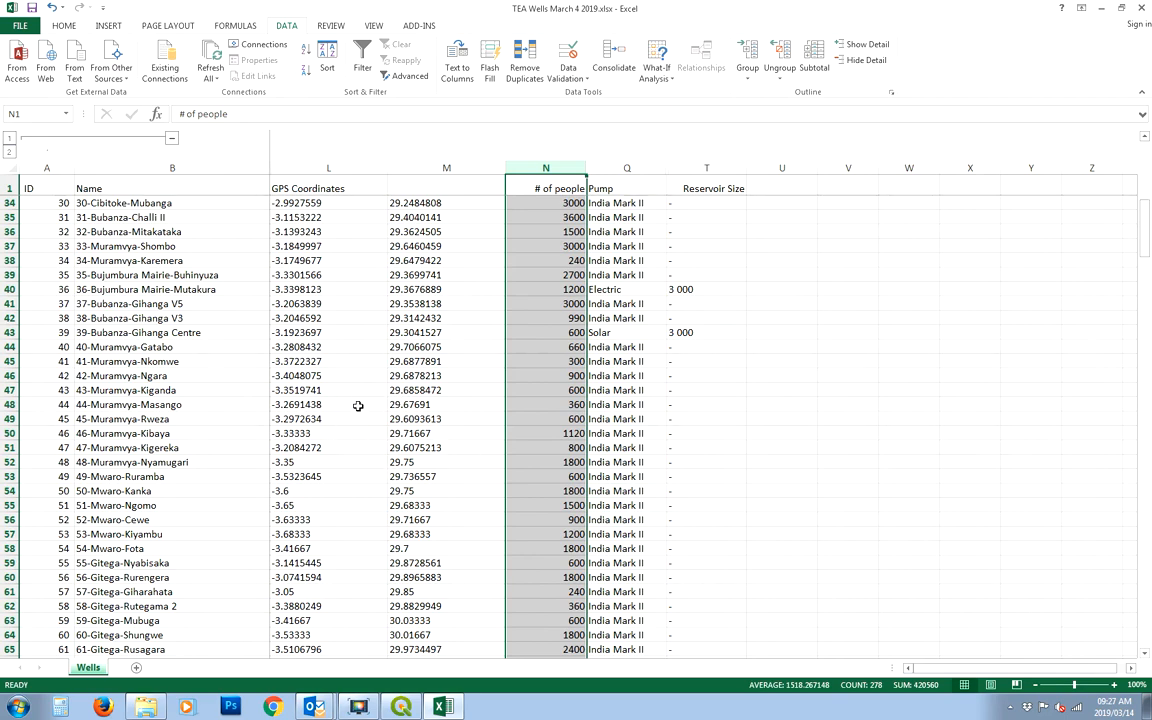
pyautogui.scroll(11, 352, 405)
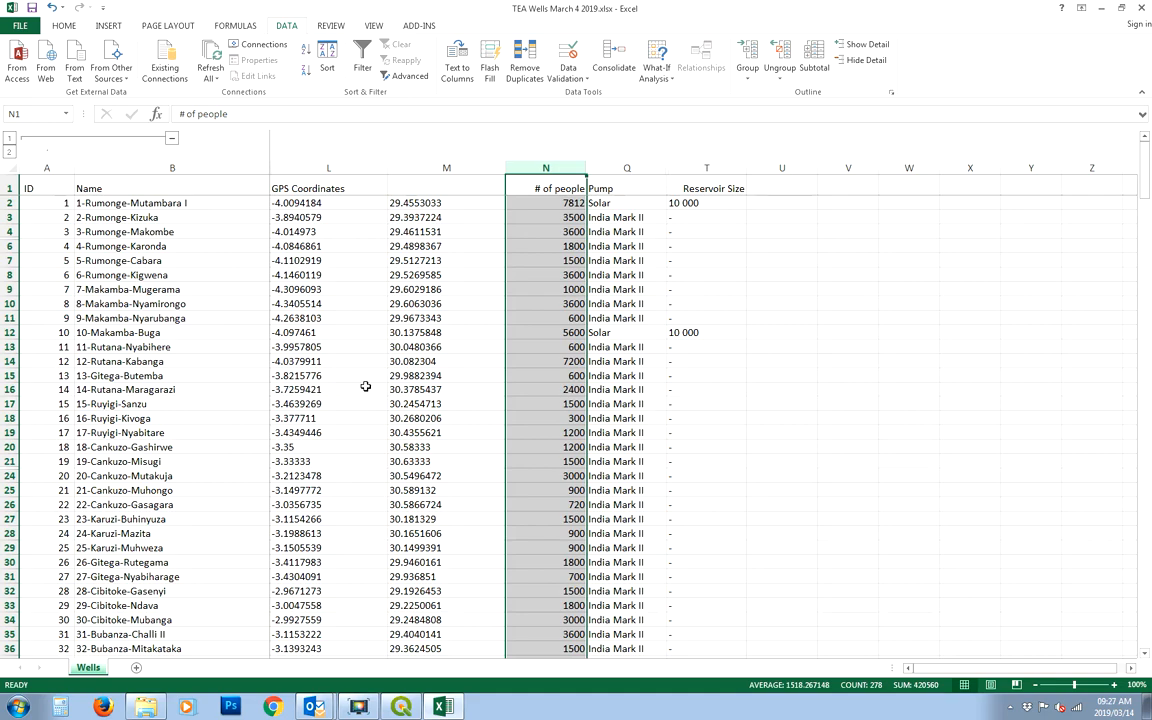
pyautogui.scroll(-3, 424, 296)
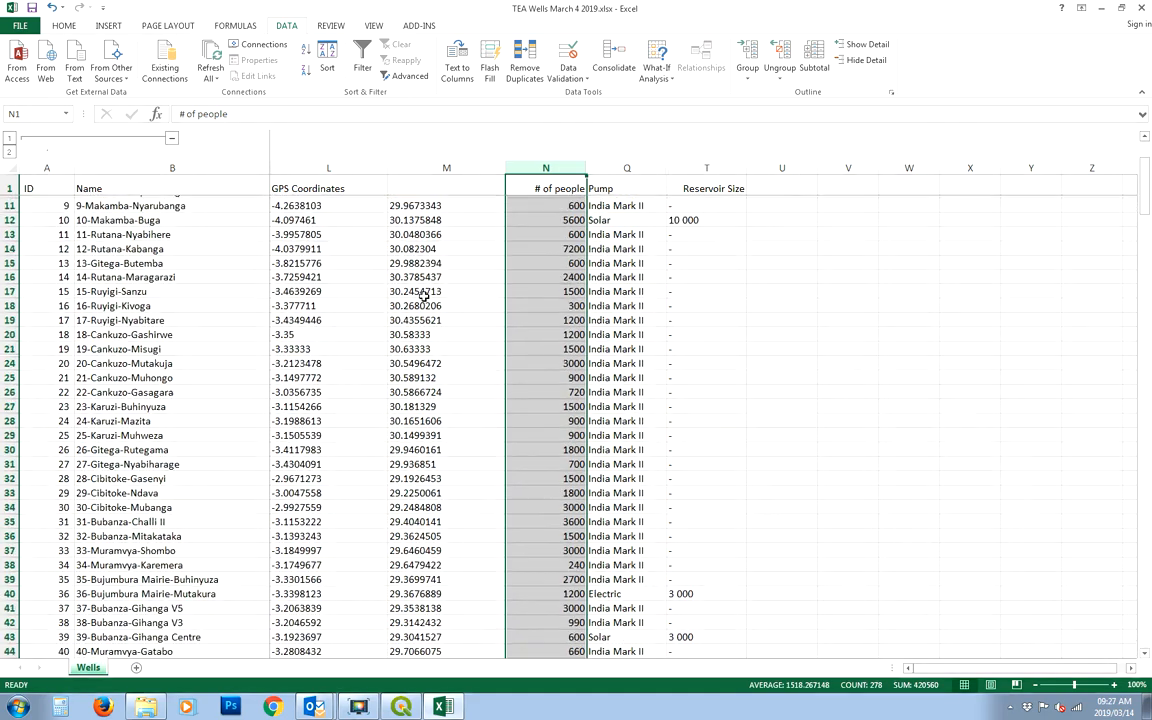
pyautogui.scroll(-8, 424, 296)
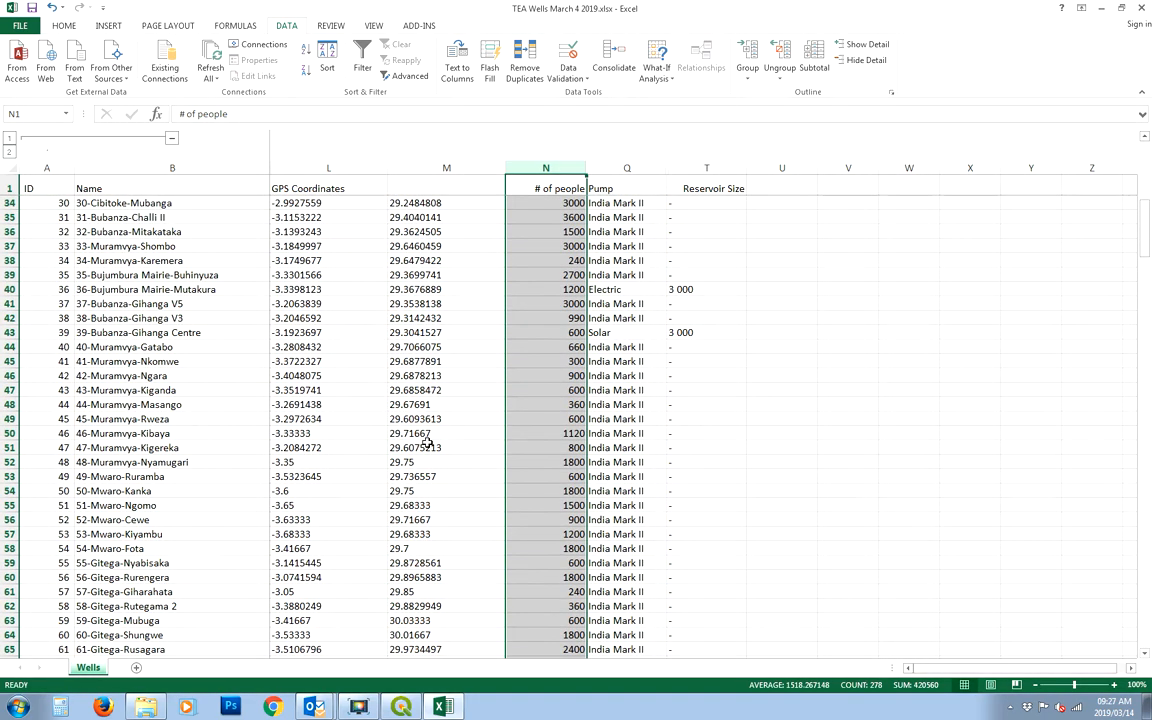
pyautogui.scroll(-7, 426, 441)
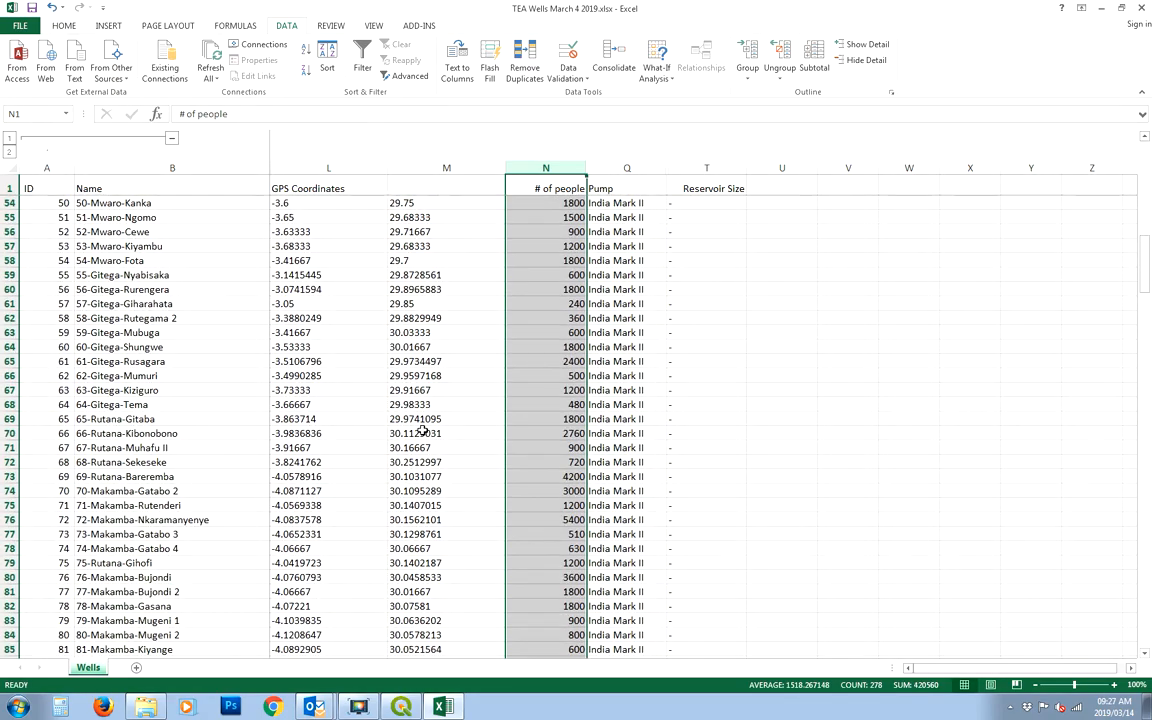
pyautogui.scroll(-10, 424, 431)
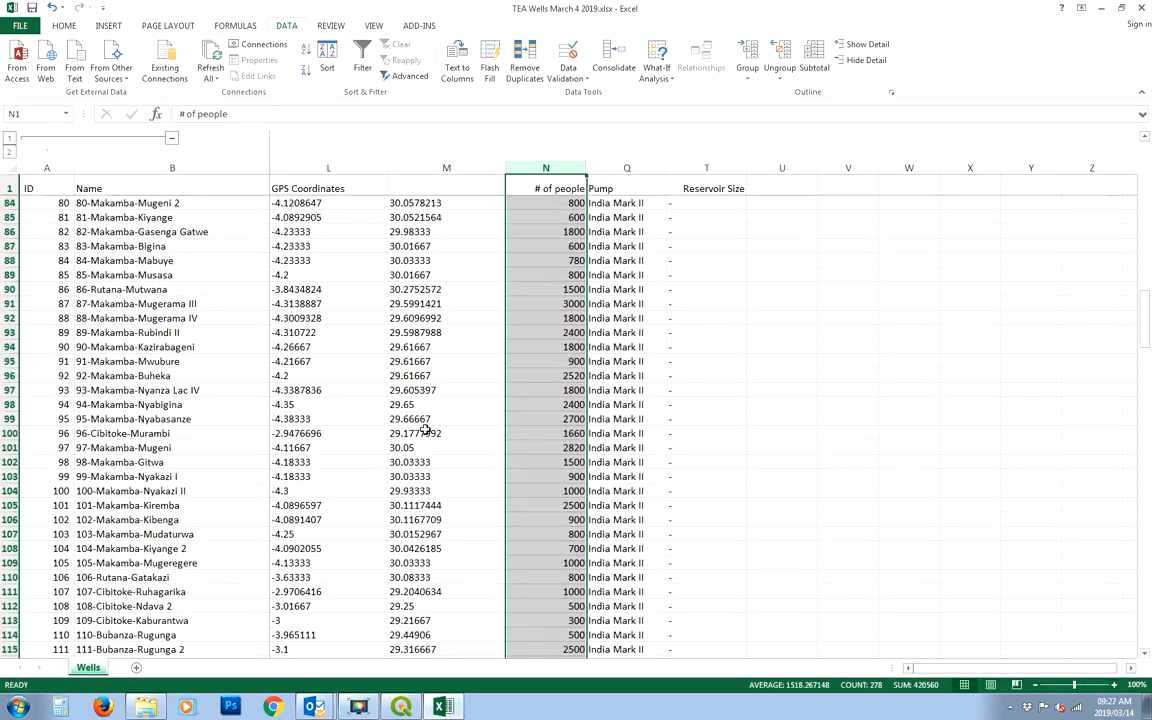
pyautogui.scroll(-3, 443, 405)
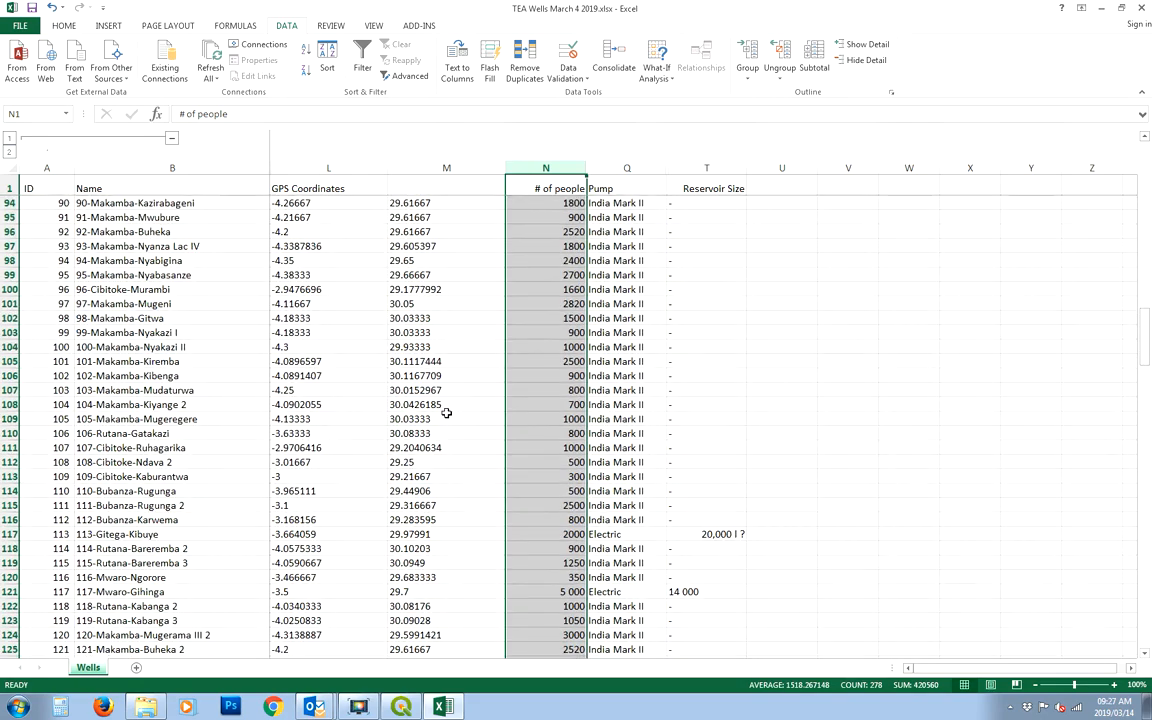
pyautogui.scroll(-7, 440, 400)
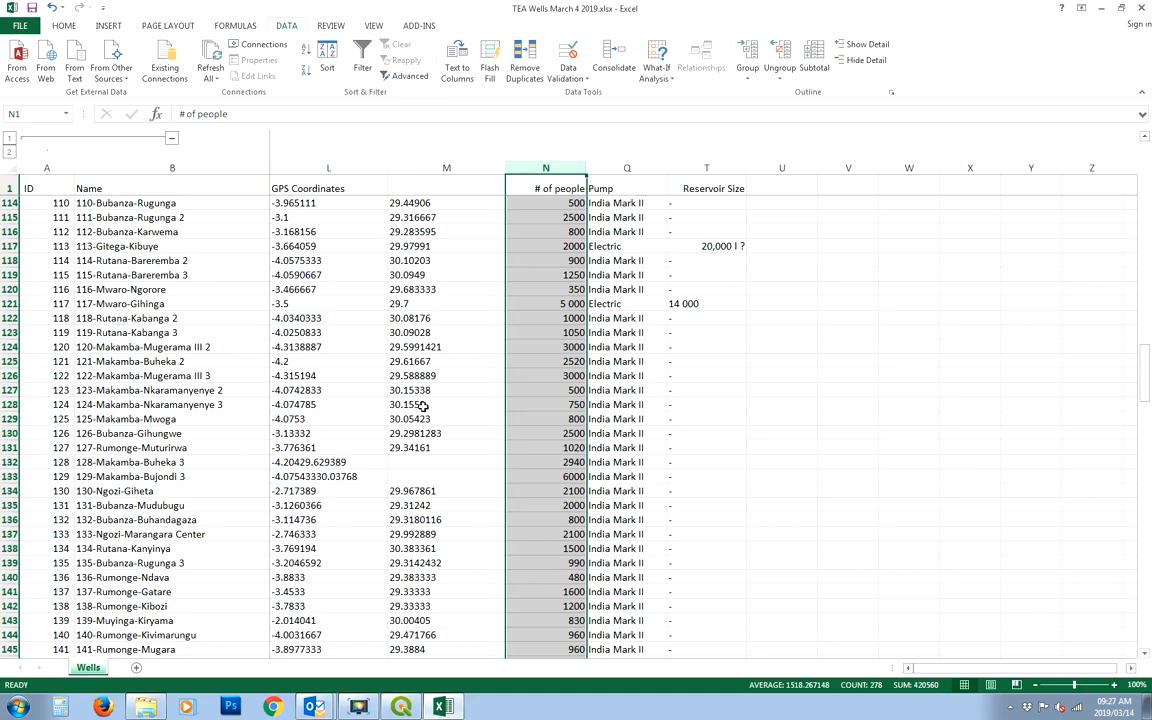
pyautogui.scroll(20, 410, 185)
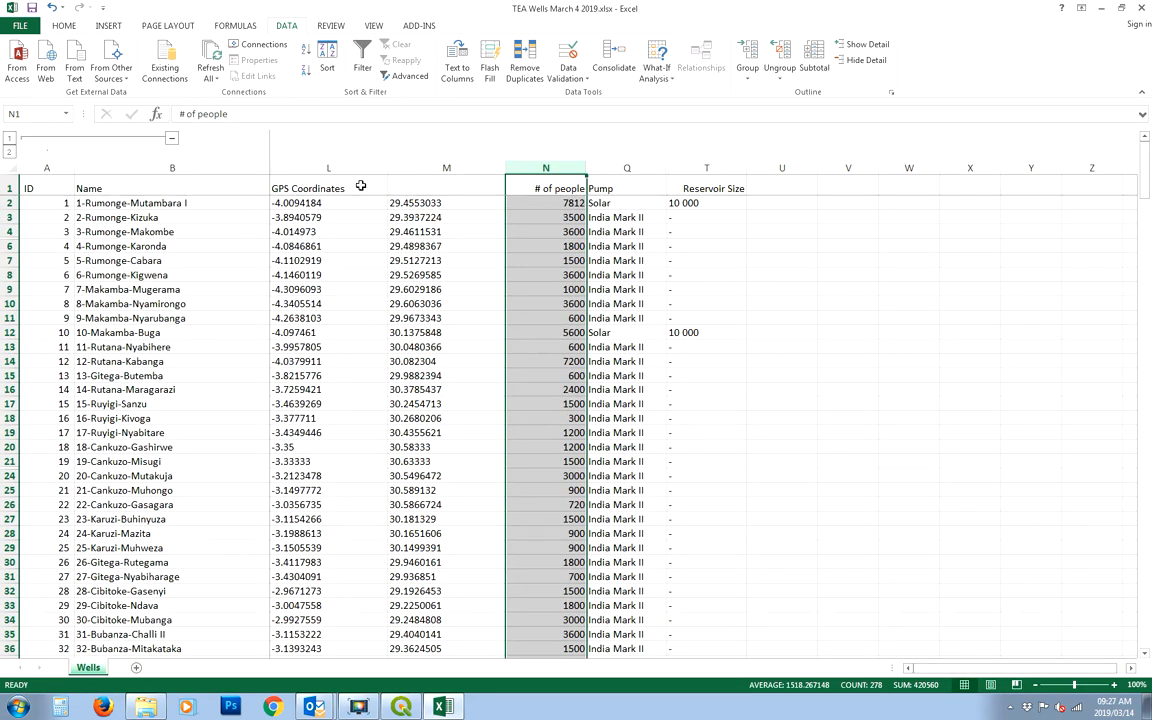
# Step: Title the two coordinate columns by entering Longitude in M1 and Latitude in L1
pyautogui.click(361, 186)
pyautogui.click(458, 186)
pyautogui.write('Lo')
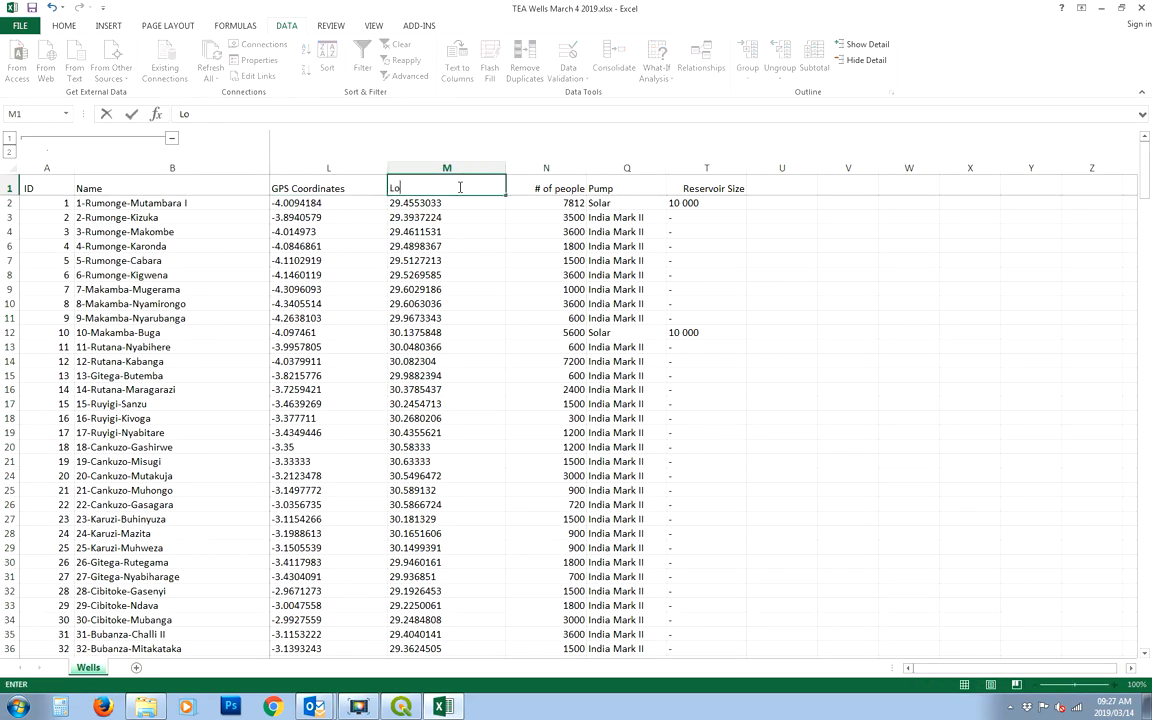
pyautogui.write('ngitude')
pyautogui.press('Left')
pyautogui.write('La')
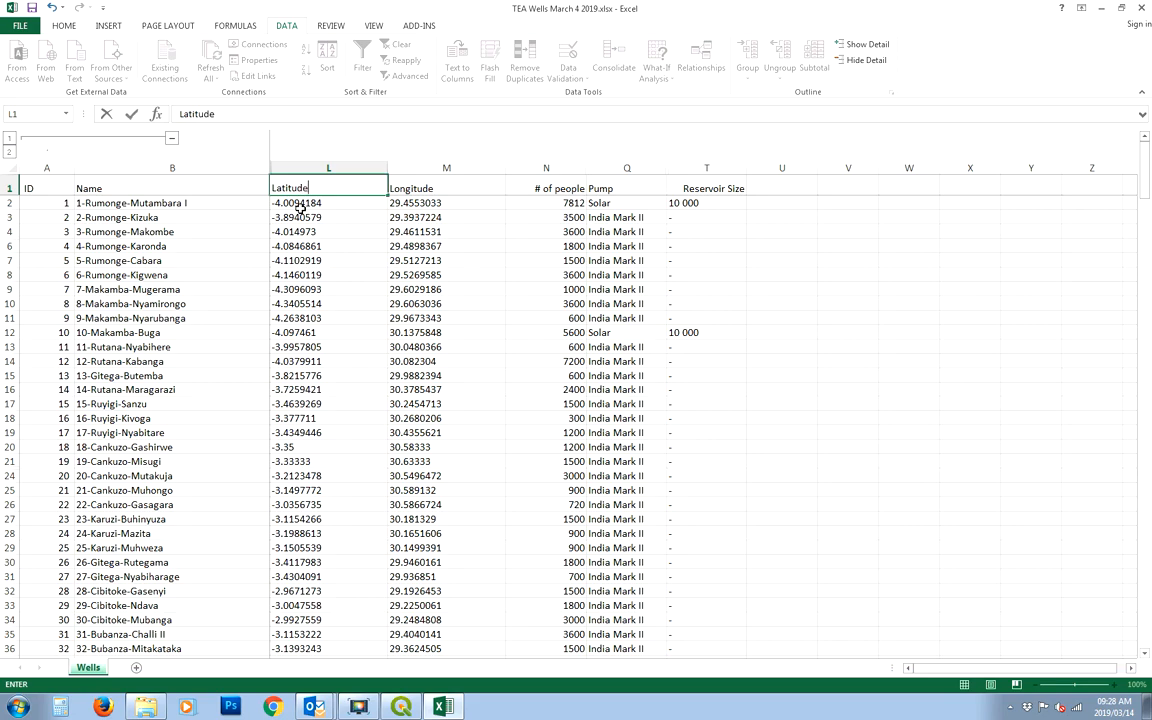
pyautogui.write('titude')
pyautogui.click(325, 258)
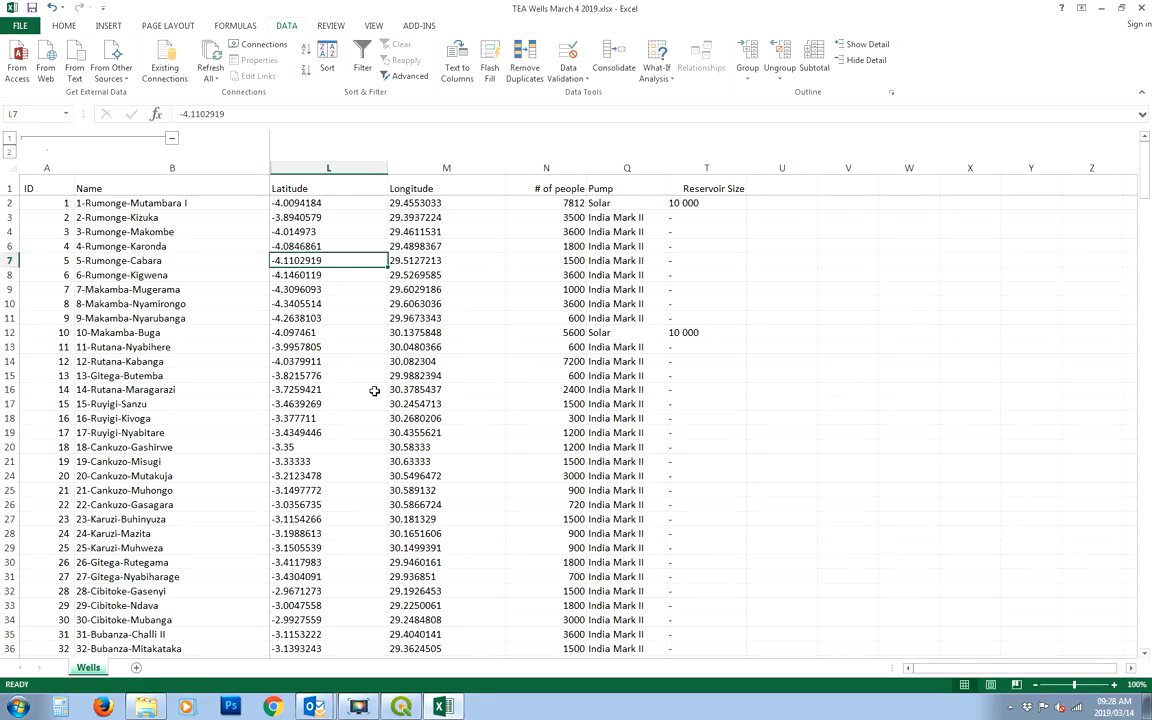
# Step: Copy the longitude 29.629389 from the combined entry of 128-Makamba-Buheka 3 in L132 into its Longitude cell M132
pyautogui.scroll(-14, 372, 398)
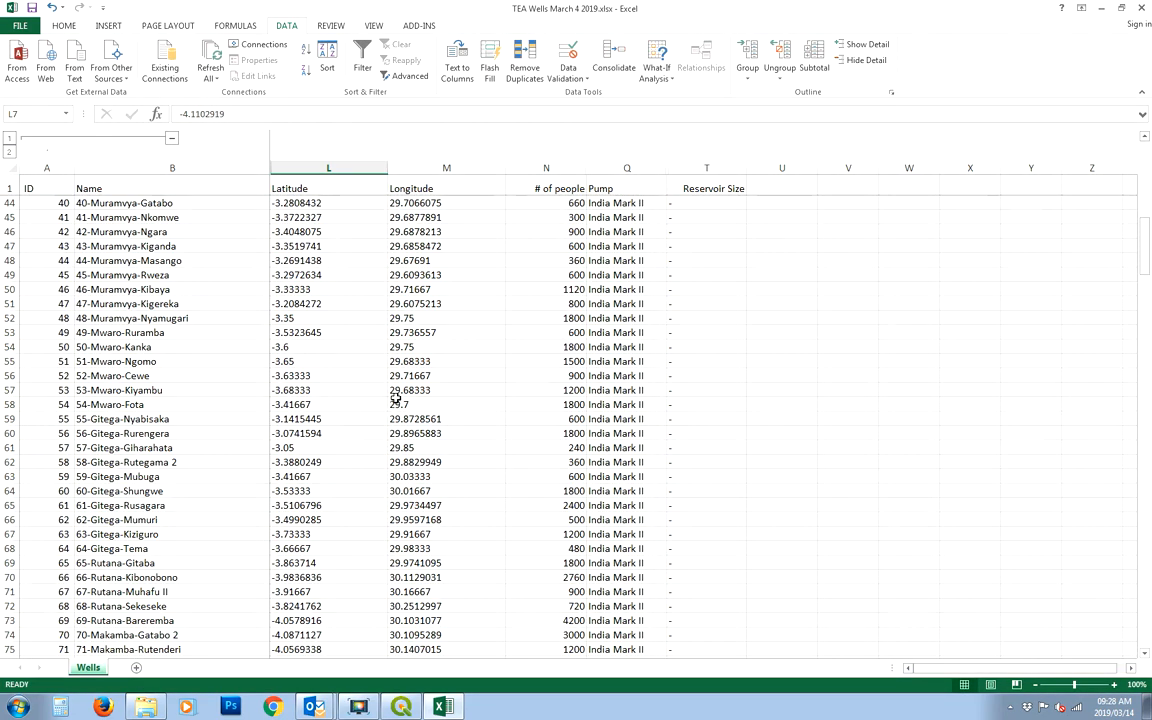
pyautogui.scroll(-20, 420, 400)
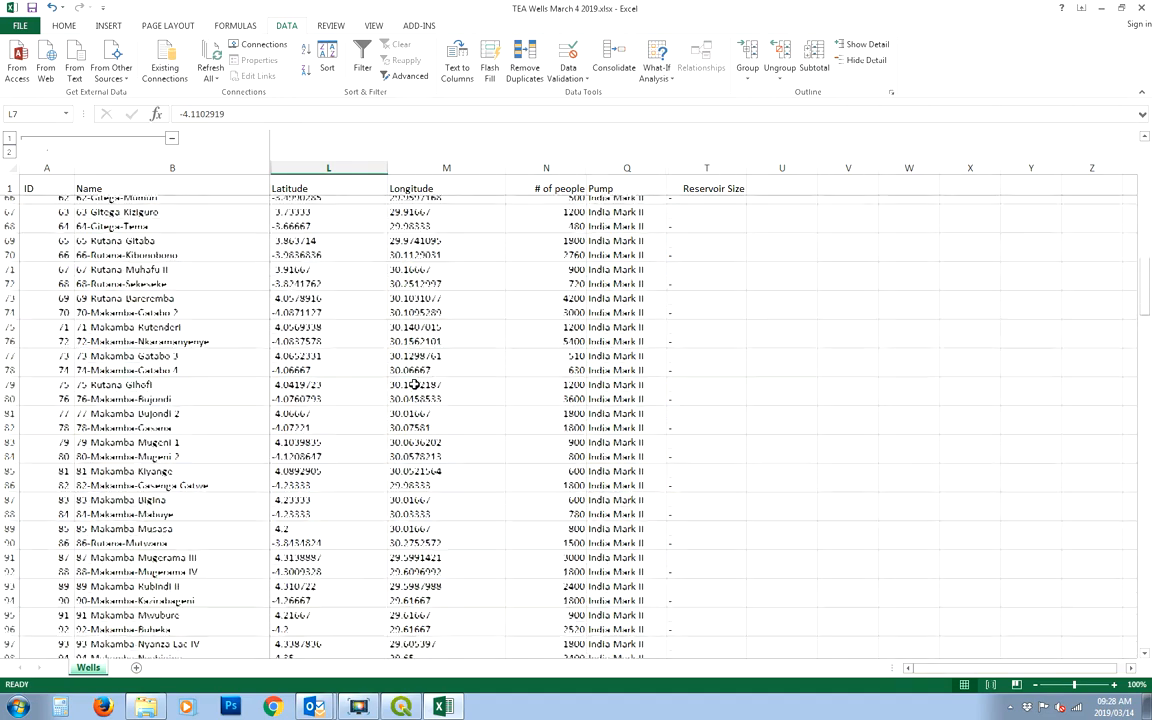
pyautogui.scroll(-6, 414, 387)
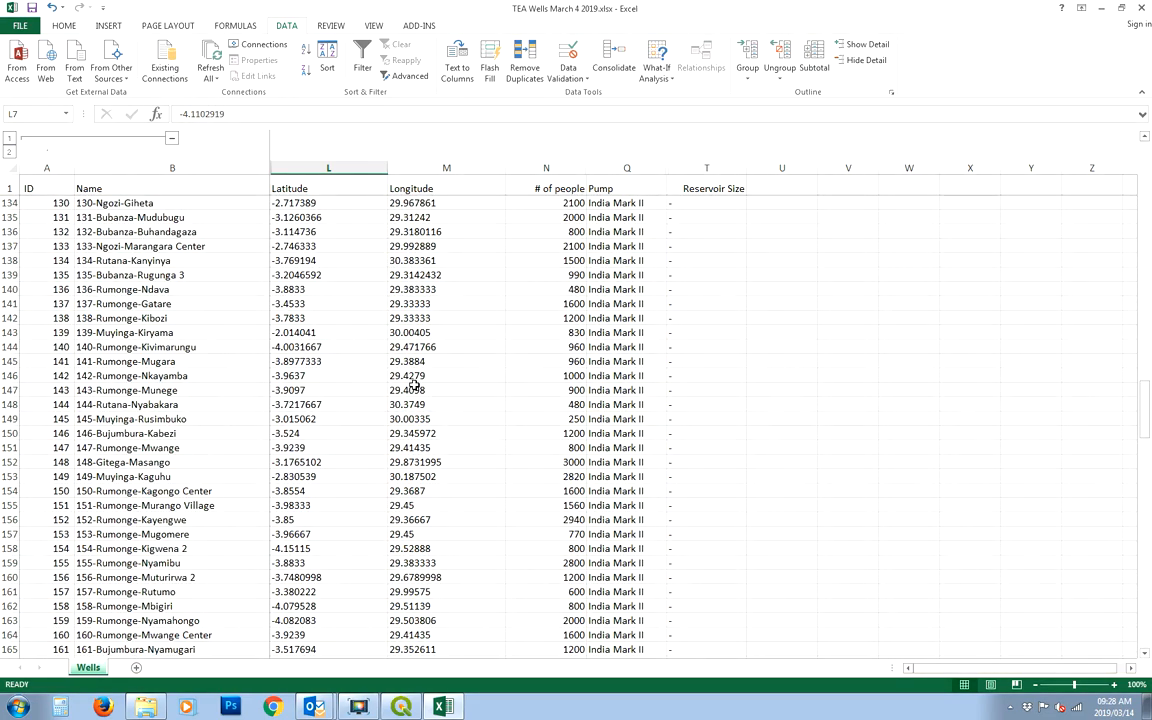
pyautogui.scroll(3, 451, 388)
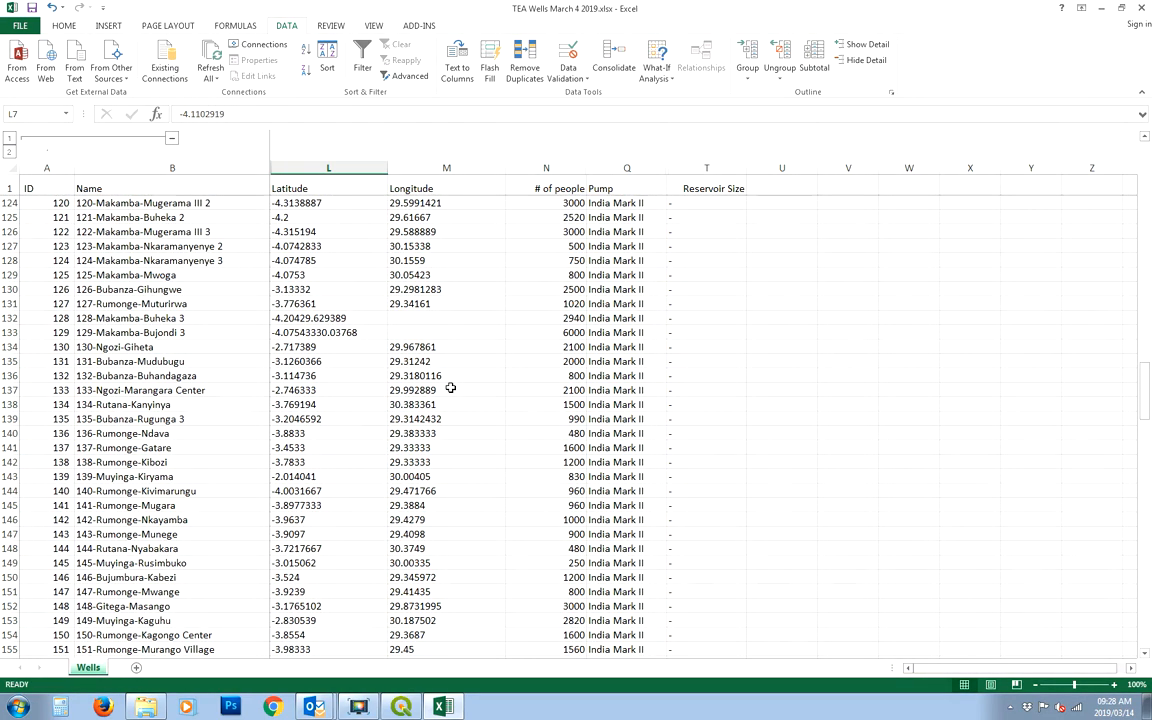
pyautogui.click(327, 317)
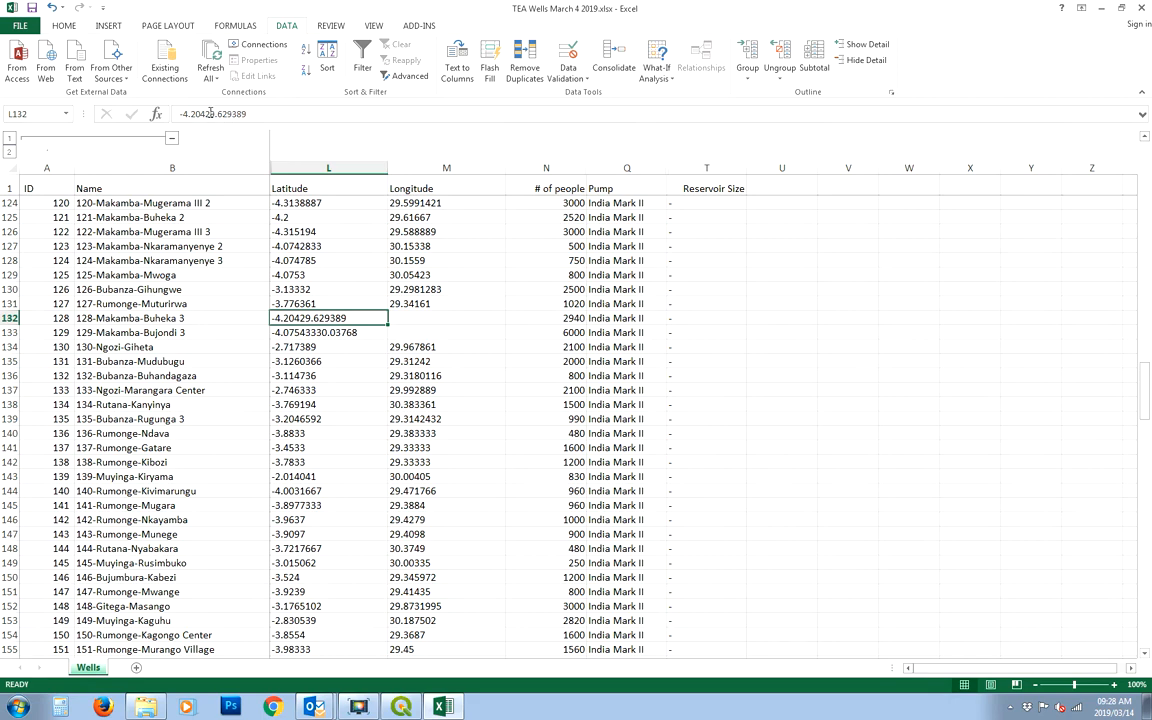
pyautogui.moveTo(210, 113); pyautogui.dragTo(264, 115)
pyautogui.hotkey('ctrl', 'c')
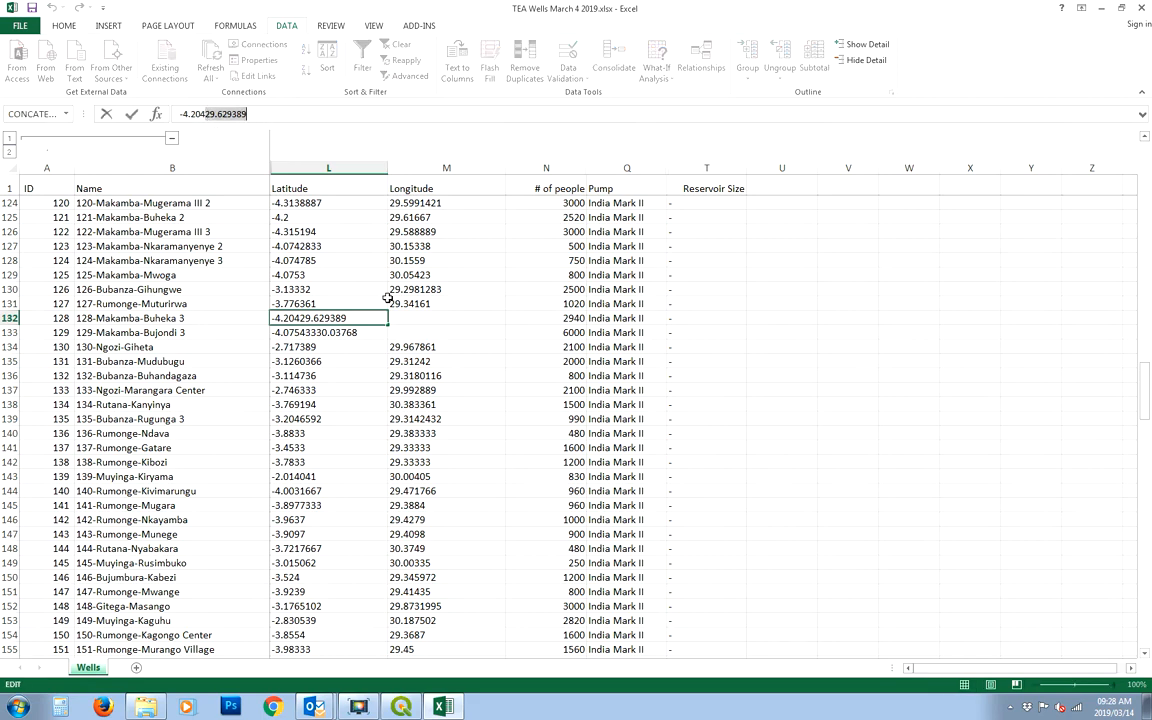
pyautogui.press('Return')
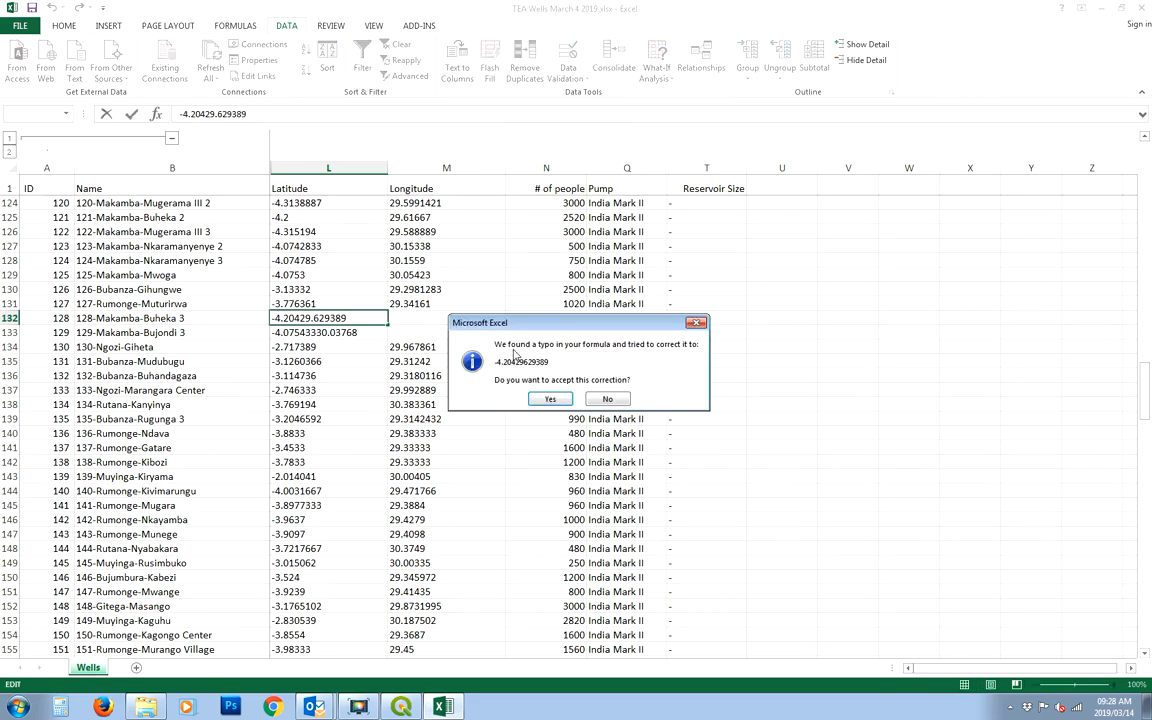
pyautogui.click(616, 401)
pyautogui.click(550, 422)
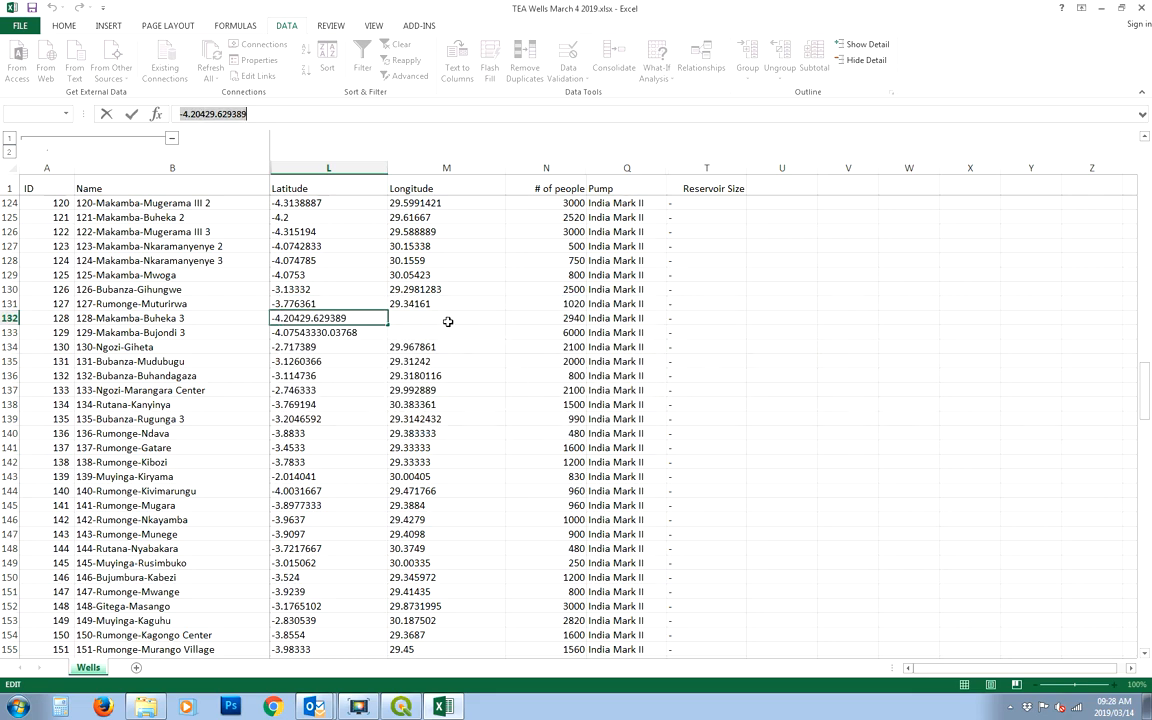
pyautogui.write('=')
pyautogui.click(437, 318)
pyautogui.press('Escape')
pyautogui.click(437, 318)
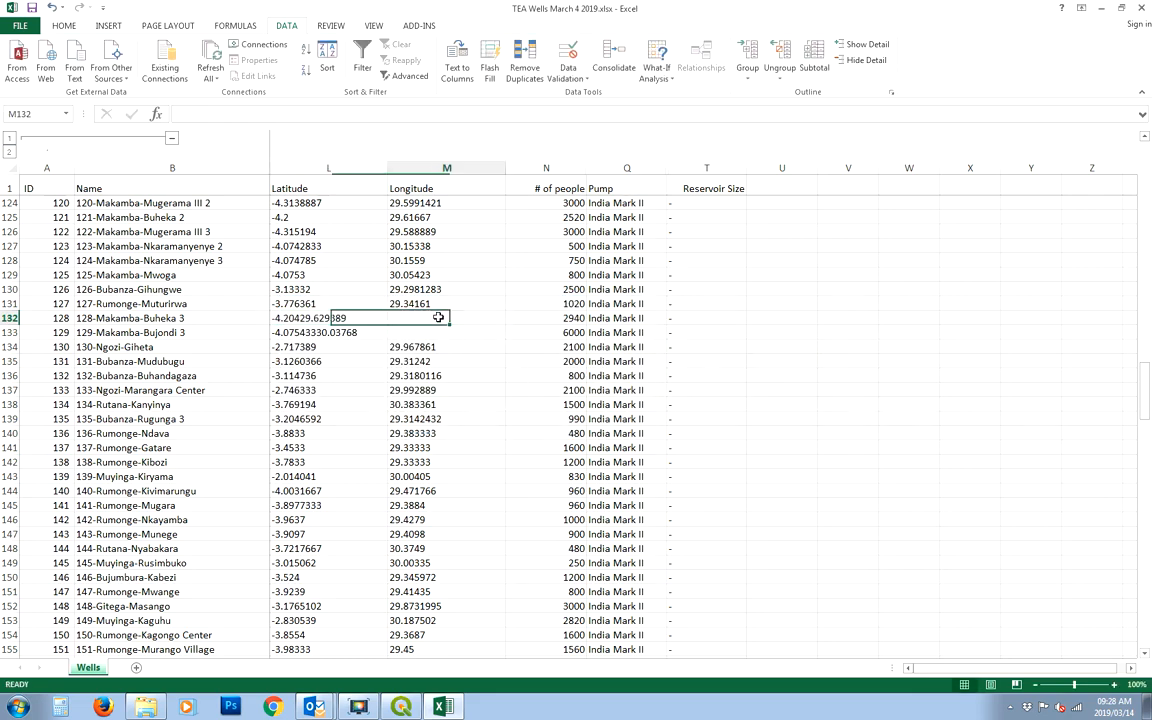
pyautogui.hotkey('ctrl', 'v')
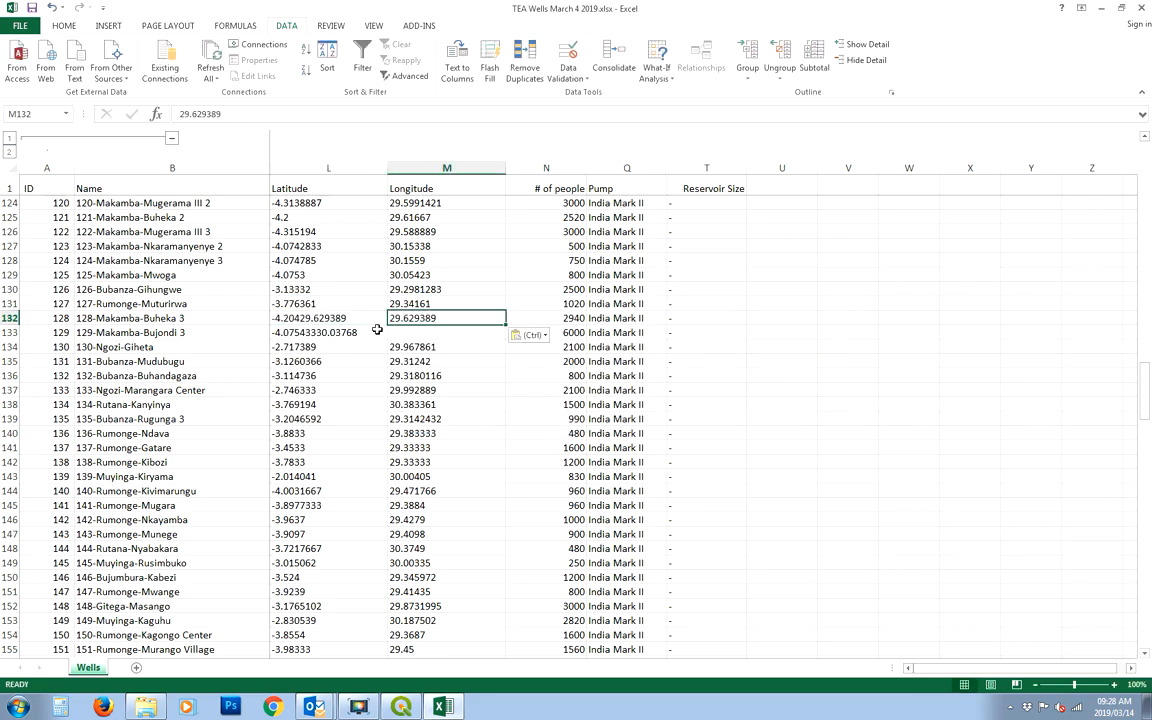
# Step: Remove the longitude digits from L132 so the latitude of 128-Makamba-Buheka 3 reads -4.204
pyautogui.press('Left')
pyautogui.moveTo(206, 114); pyautogui.dragTo(342, 117)
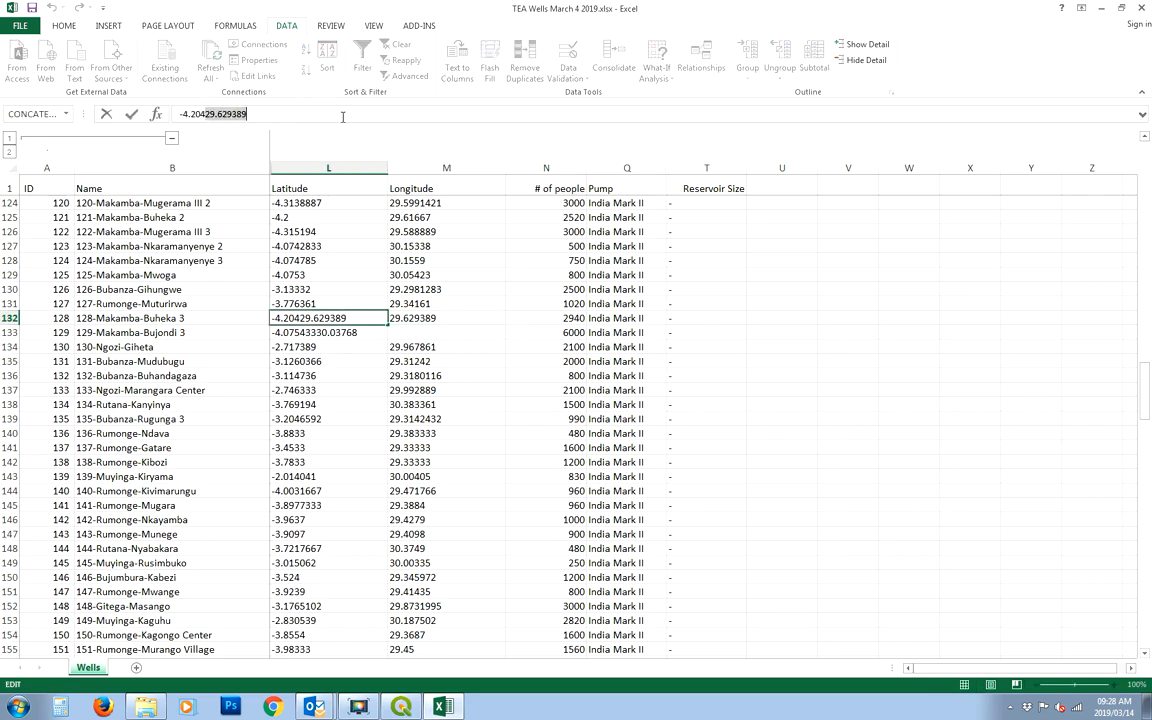
pyautogui.press('BackSpace')
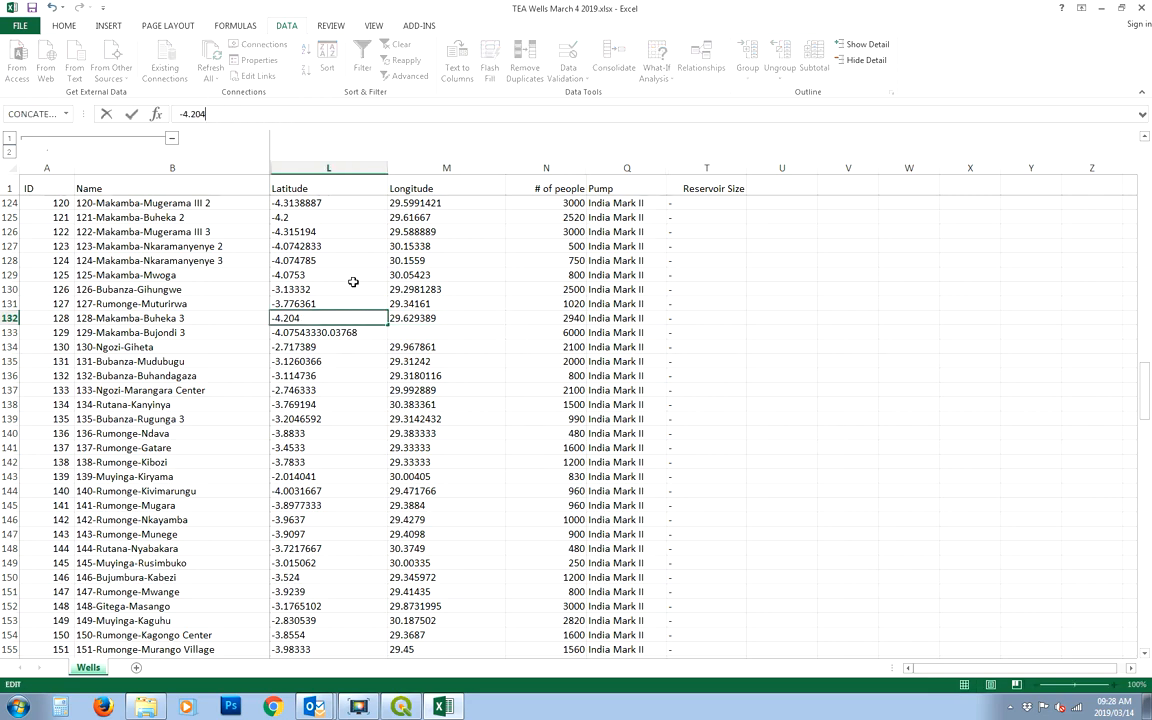
pyautogui.click(336, 346)
# Step: Move the longitude 30.03768 of 129-Makamba-Bujondi 3 from L133 to M133, keeping -4.075433 as its latitude
pyautogui.press('Up')
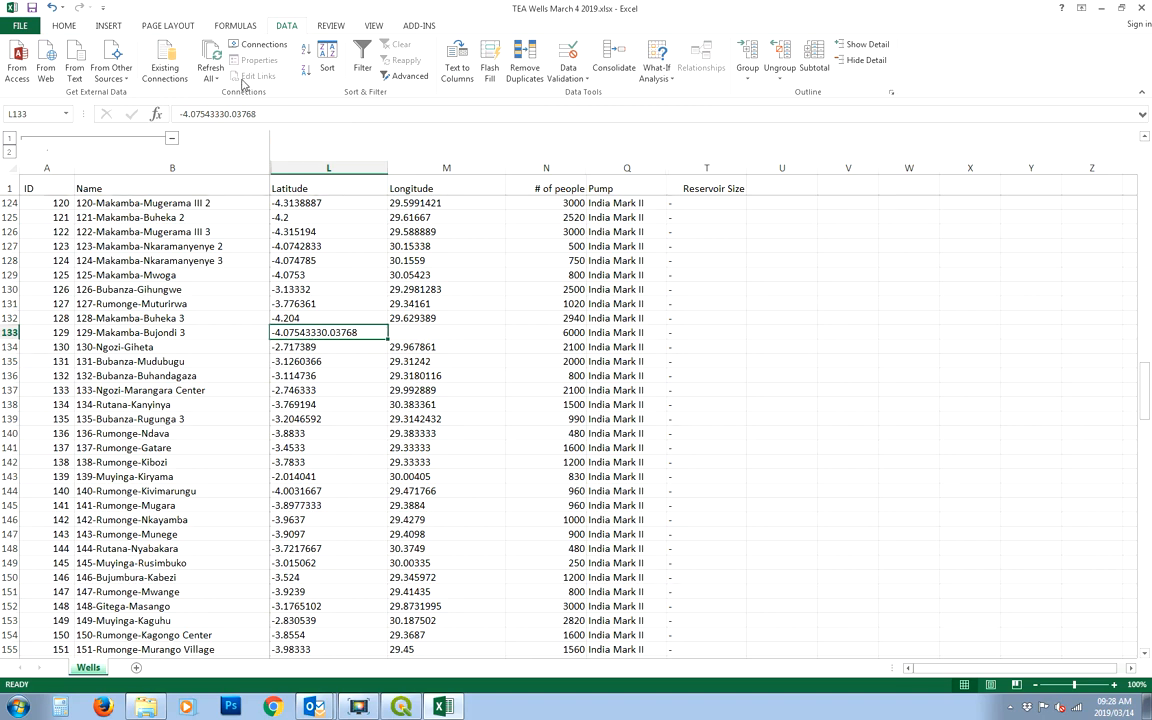
pyautogui.moveTo(220, 114); pyautogui.dragTo(265, 115)
pyautogui.hotkey('ctrl', 'c')
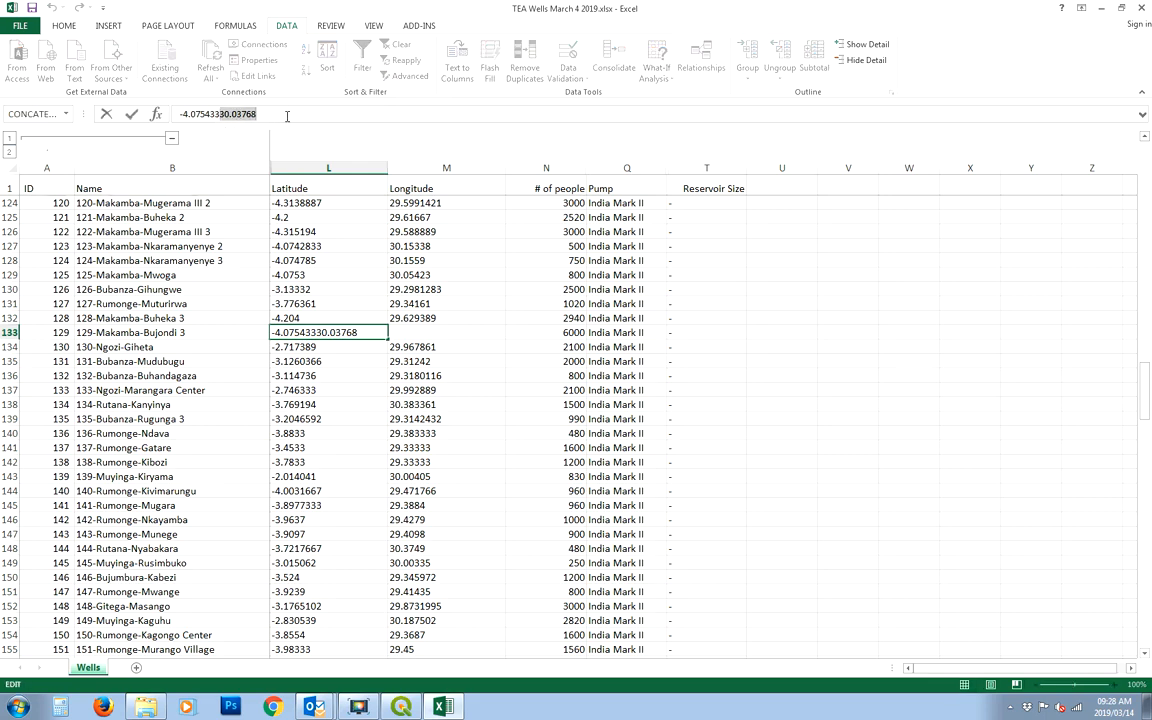
pyautogui.click(417, 332)
pyautogui.hotkey('ctrl', 'v')
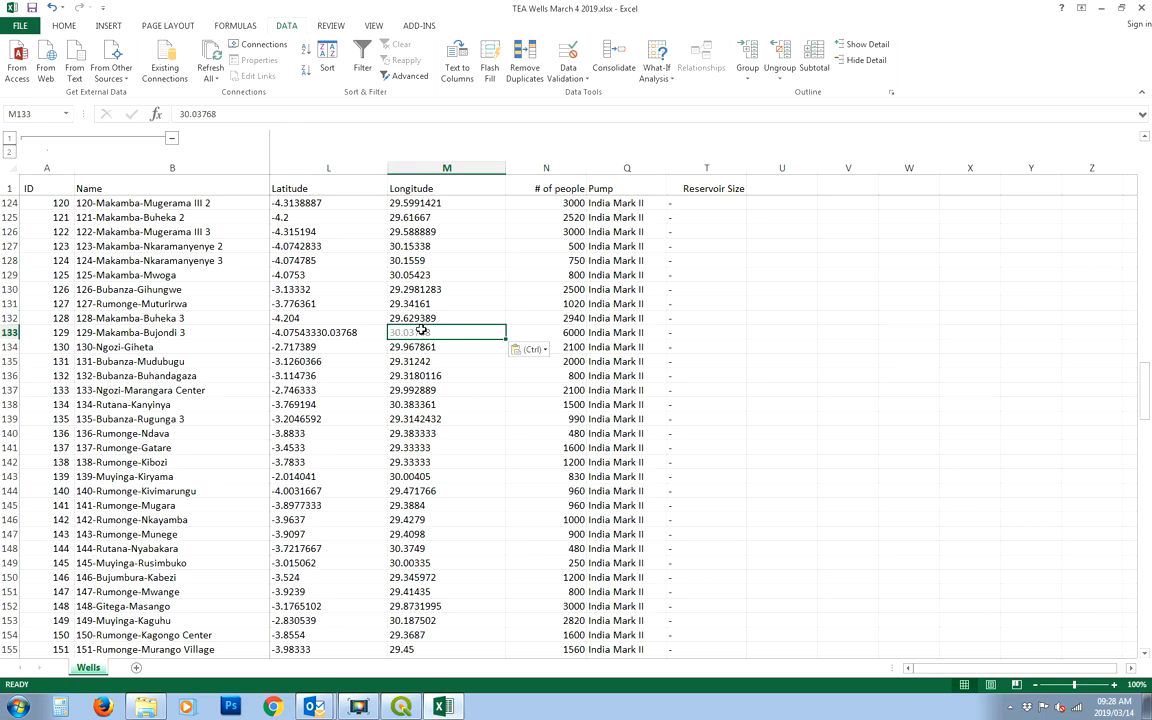
pyautogui.click(315, 332)
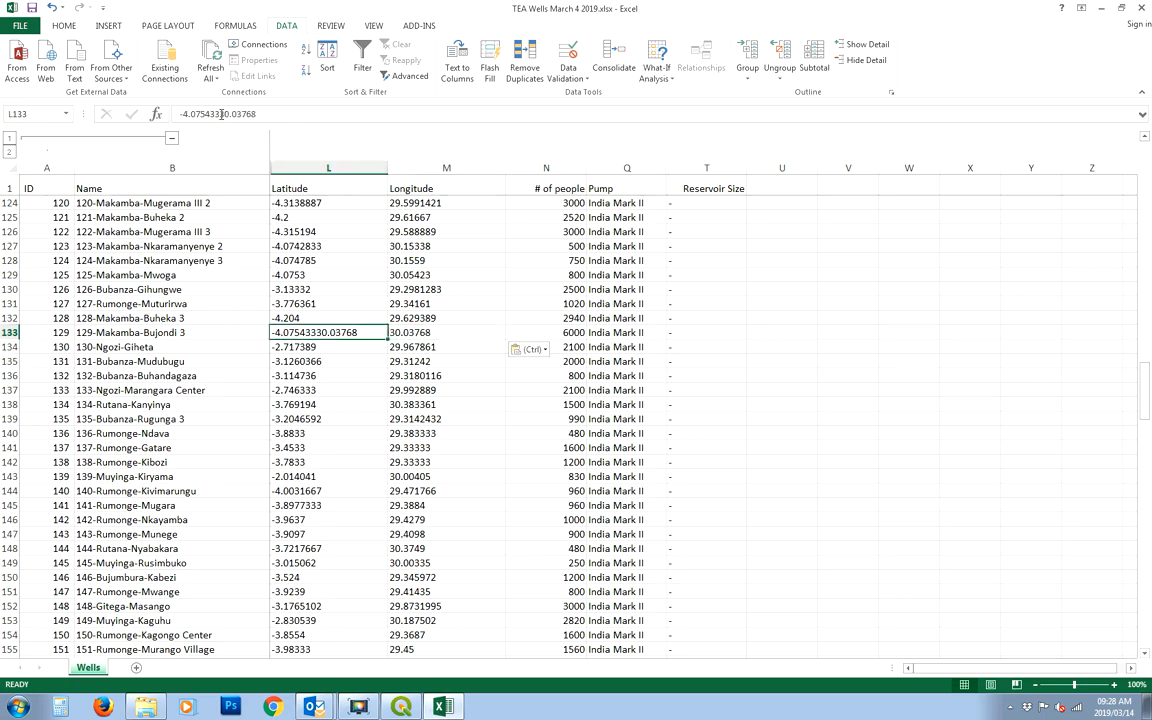
pyautogui.moveTo(220, 114); pyautogui.dragTo(265, 115)
pyautogui.press('BackSpace')
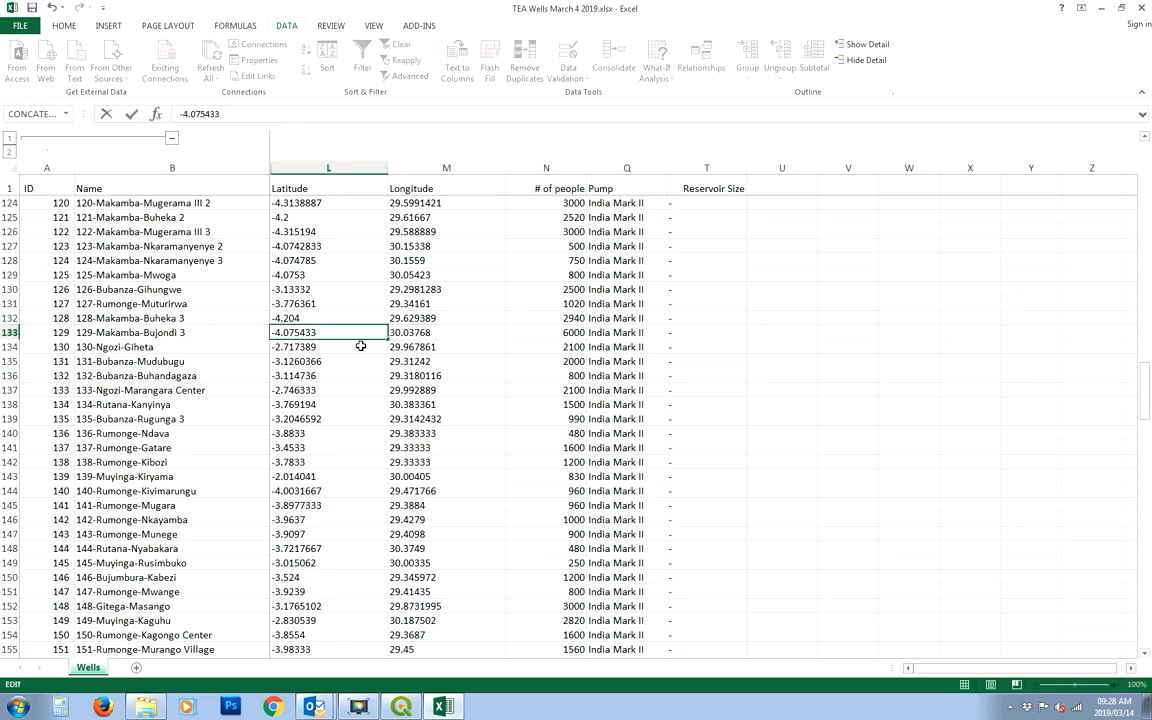
pyautogui.click(365, 361)
# Step: Move the longitude 29.32979 of 247-Rumonge-Gisagazuba from L251 to M251, keeping -3.679556 as its latitude
pyautogui.scroll(-7, 373, 352)
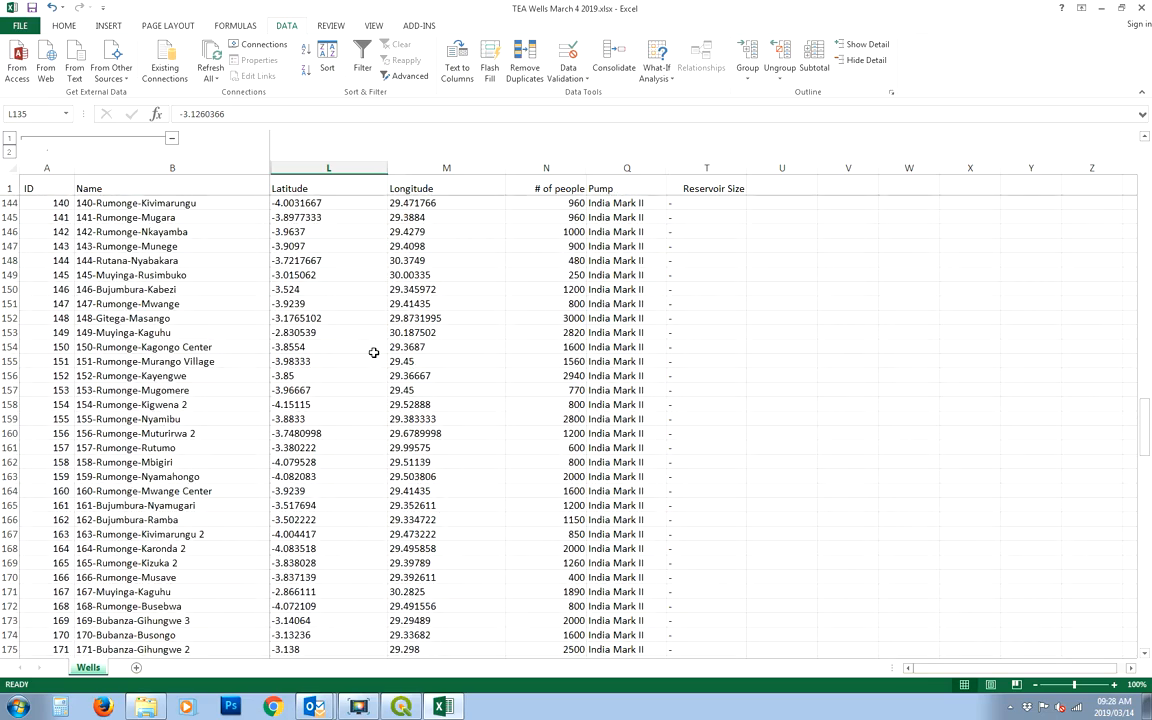
pyautogui.scroll(-10, 373, 352)
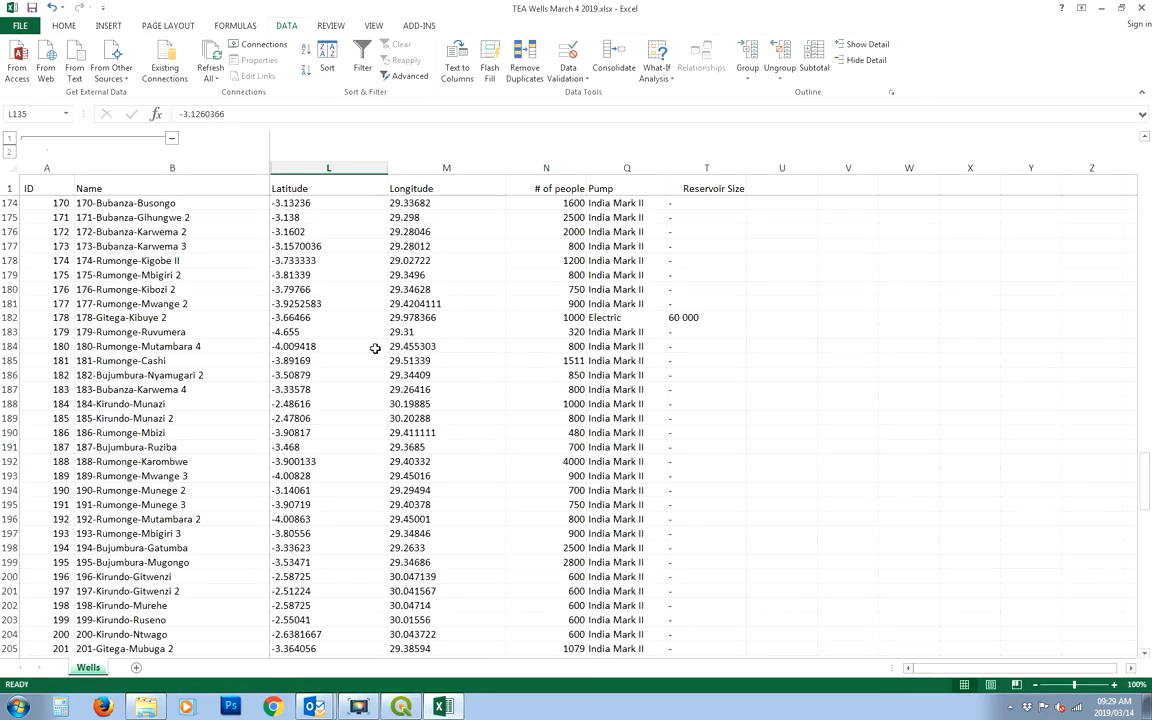
pyautogui.scroll(-20, 375, 345)
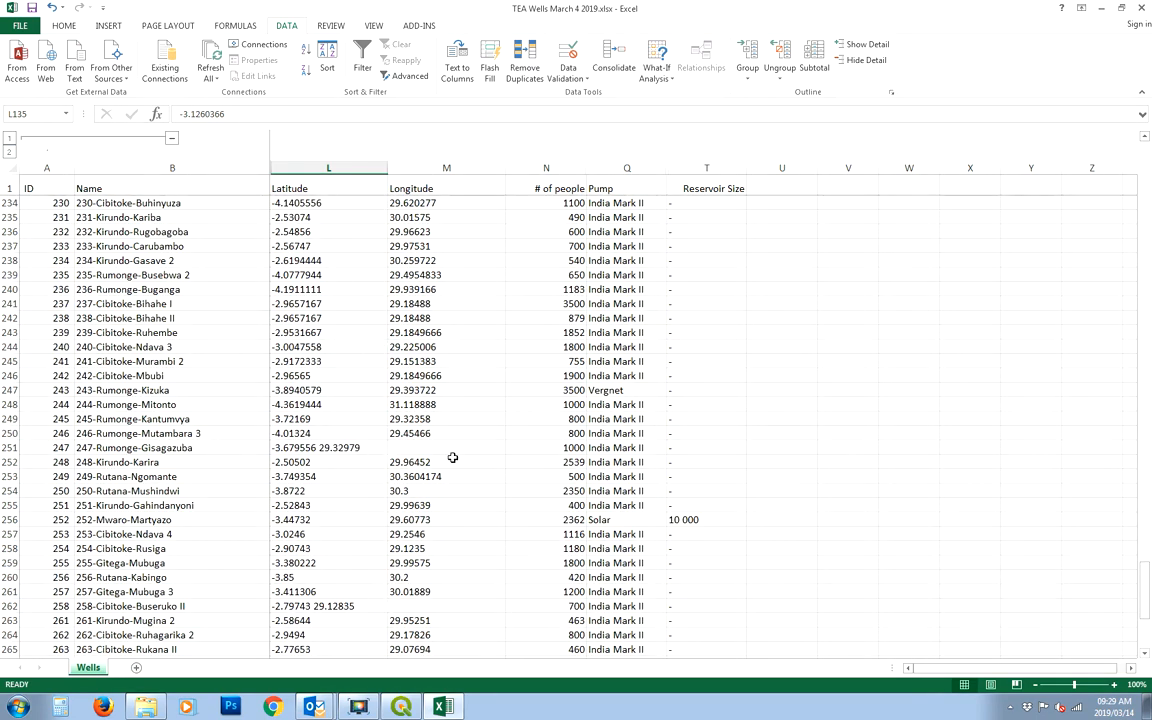
pyautogui.click(345, 447)
pyautogui.moveTo(222, 114); pyautogui.dragTo(262, 114)
pyautogui.hotkey('ctrl', 'c')
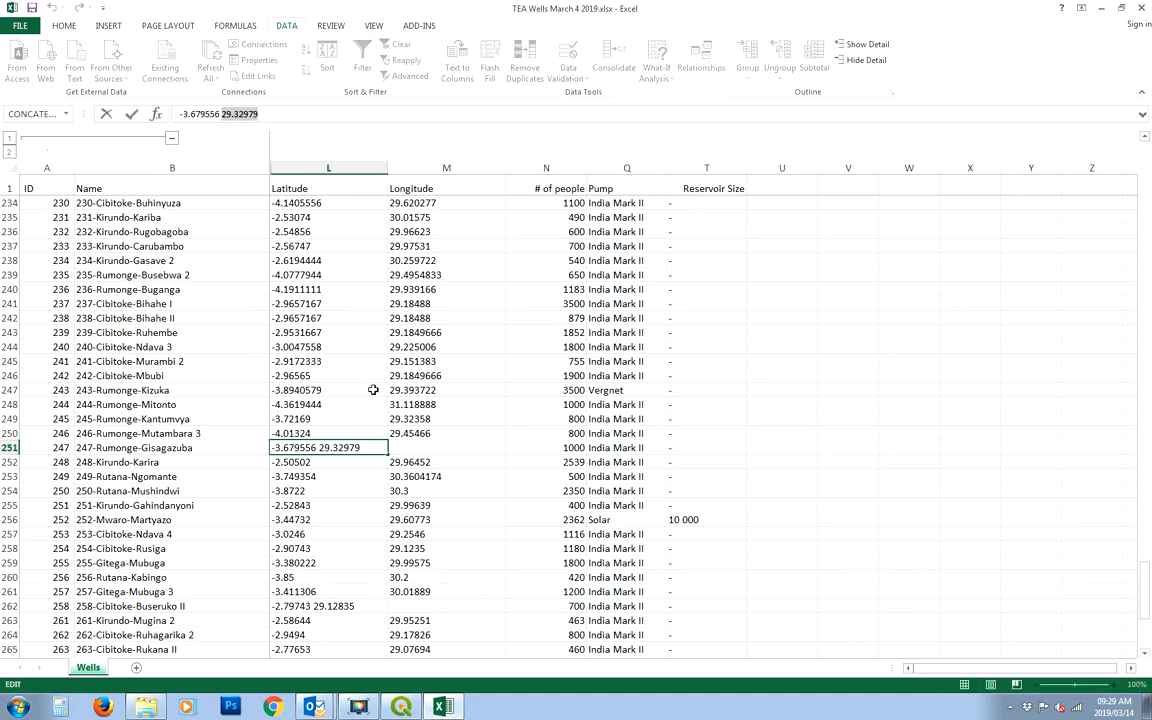
pyautogui.press('Escape')
pyautogui.click(419, 446)
pyautogui.hotkey('ctrl', 'v')
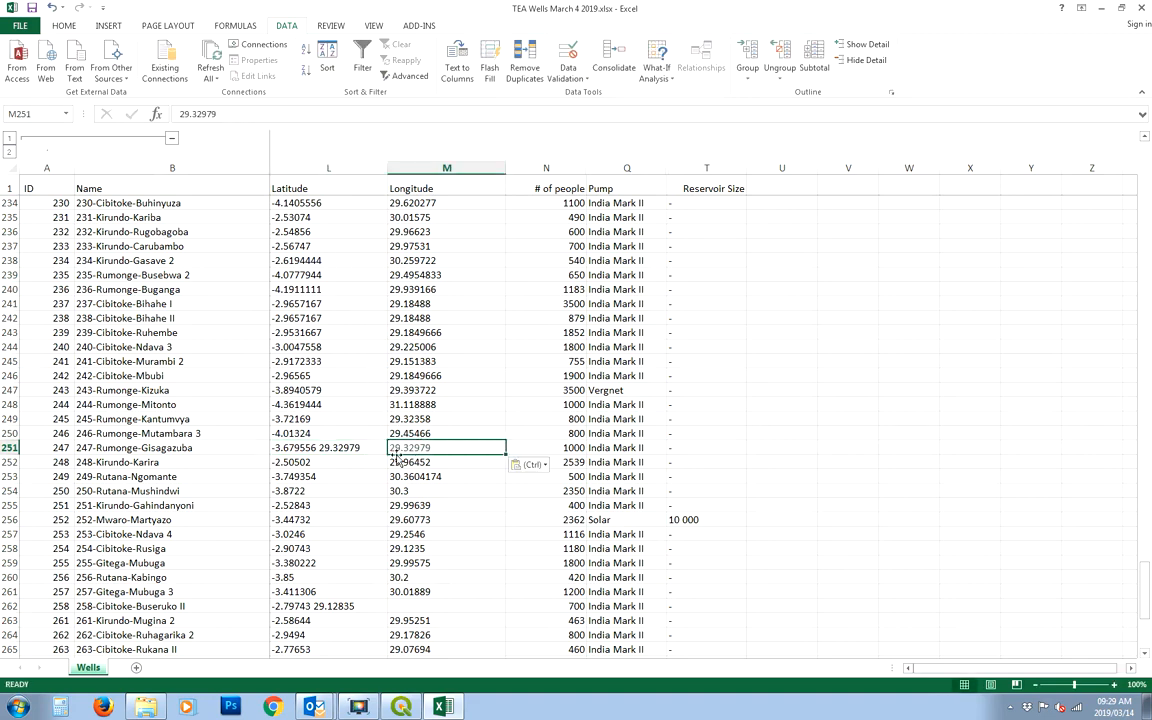
pyautogui.click(340, 447)
pyautogui.moveTo(222, 114); pyautogui.dragTo(262, 114)
pyautogui.press('BackSpace')
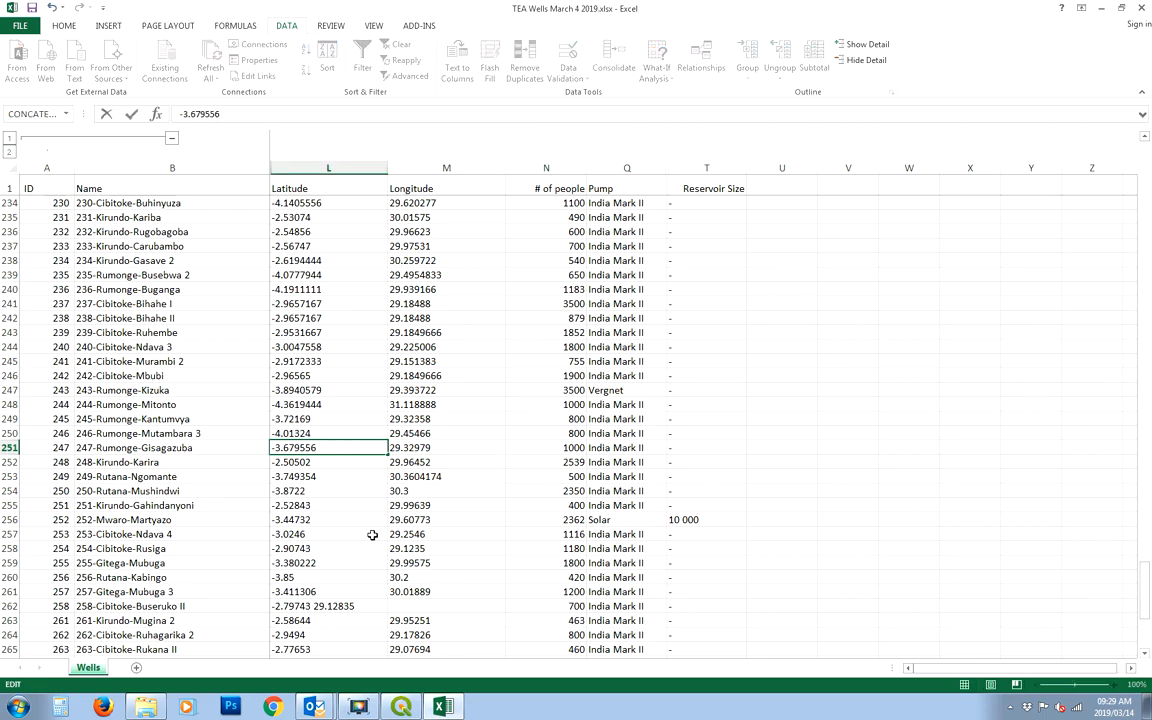
# Step: Try to strip the leading apostrophe from the combined coordinates of 258-Cibitoke-Buseruko II in L262, and undo the resulting change
pyautogui.click(341, 605)
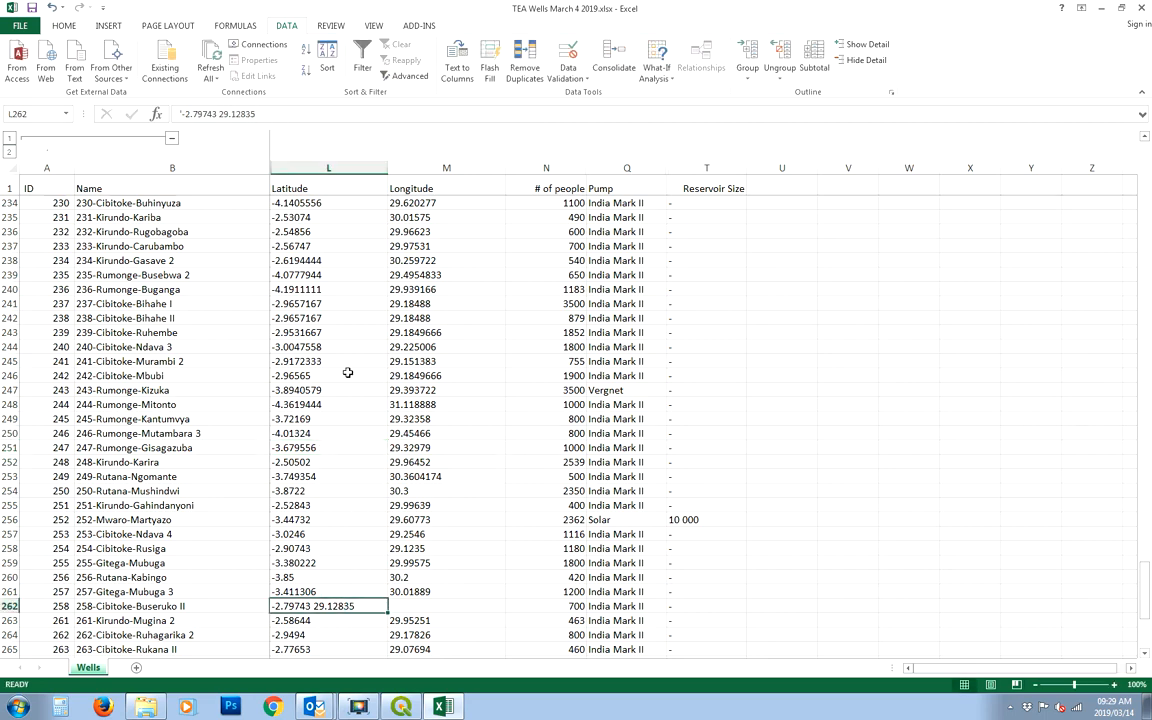
pyautogui.click(177, 114)
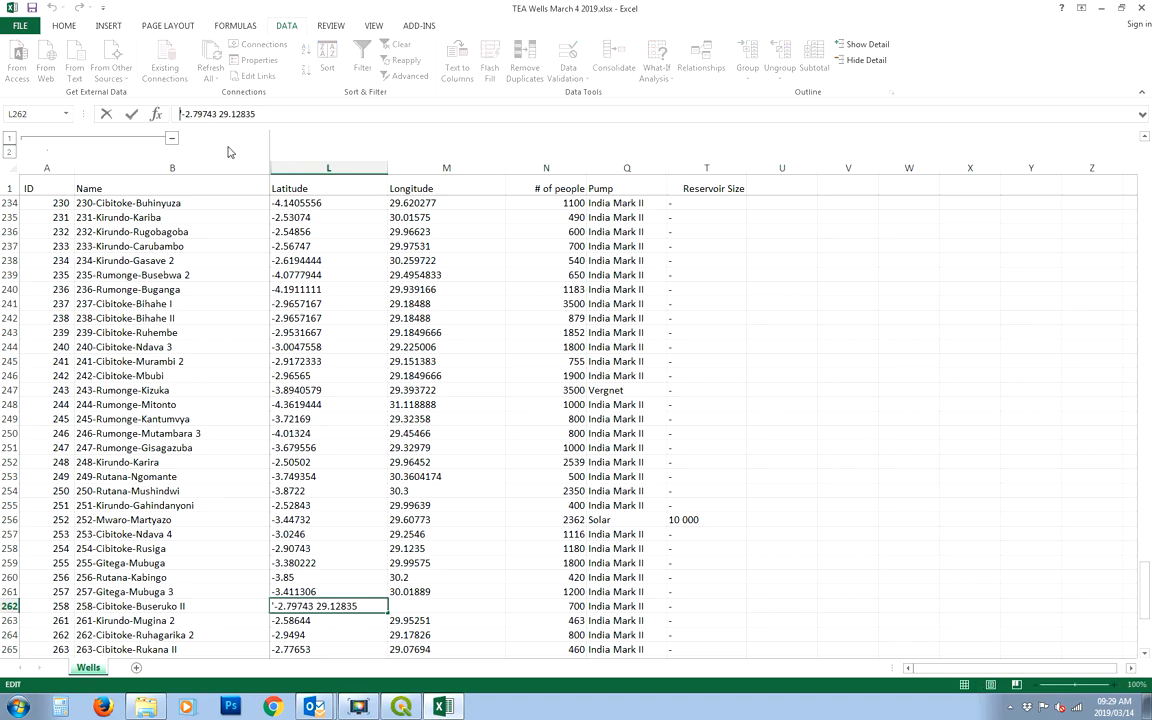
pyautogui.press('Delete')
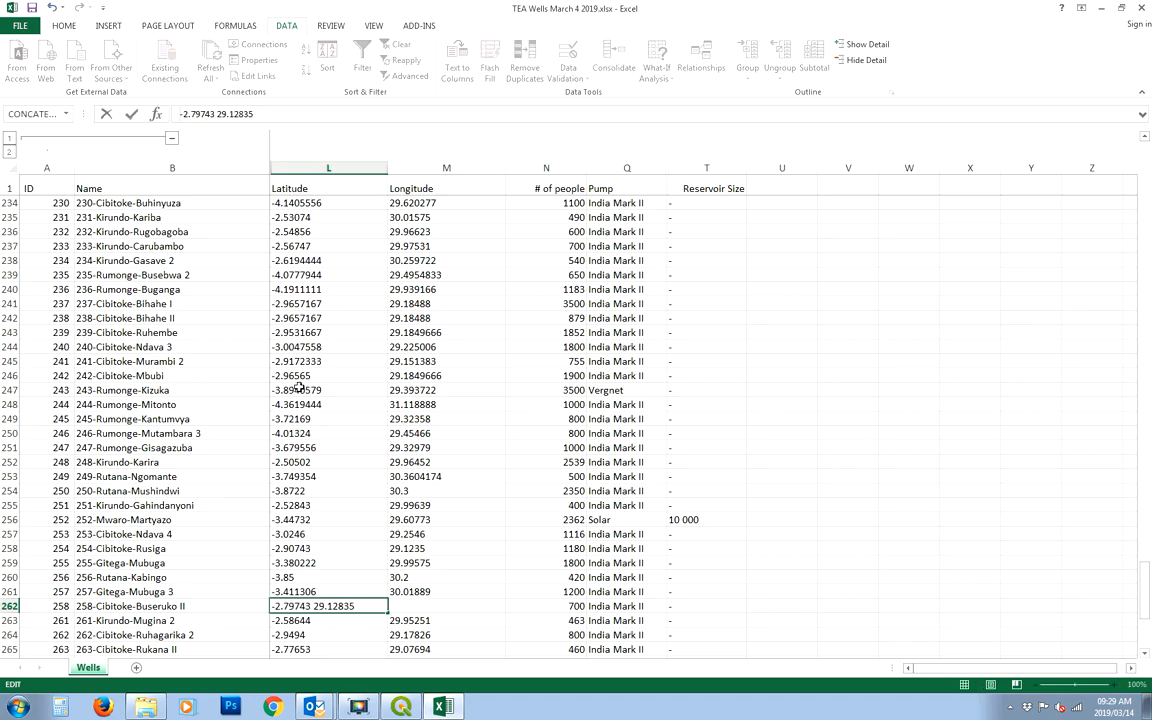
pyautogui.press('Escape')
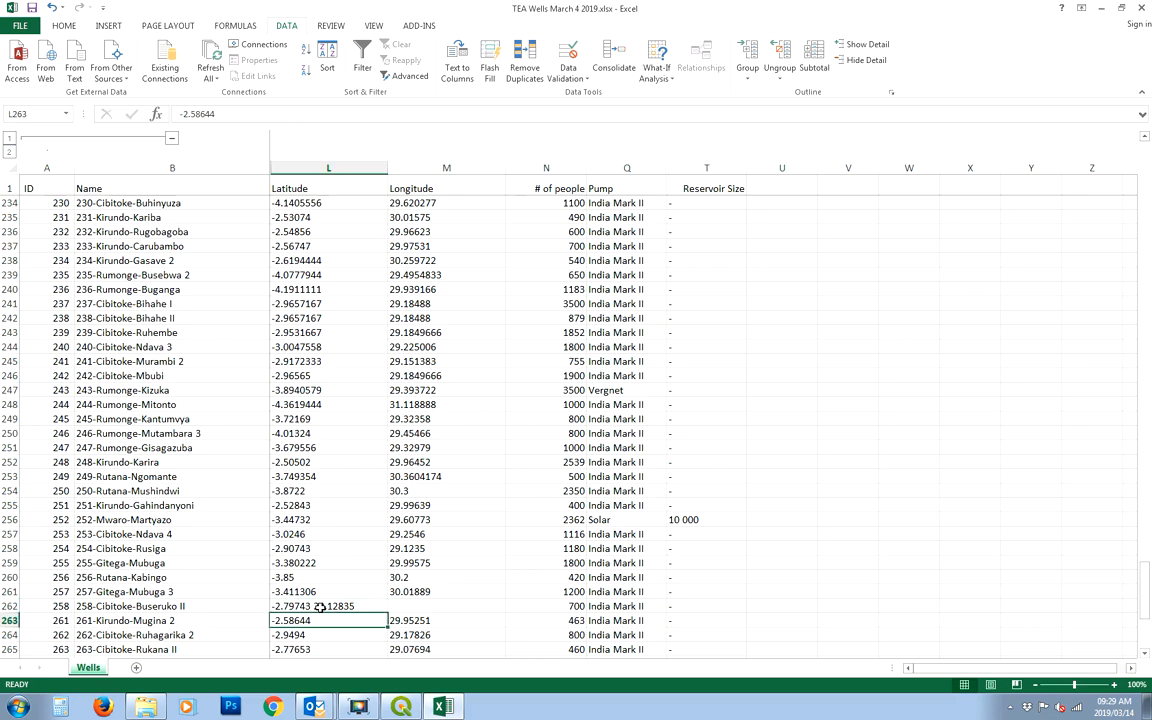
pyautogui.click(181, 113)
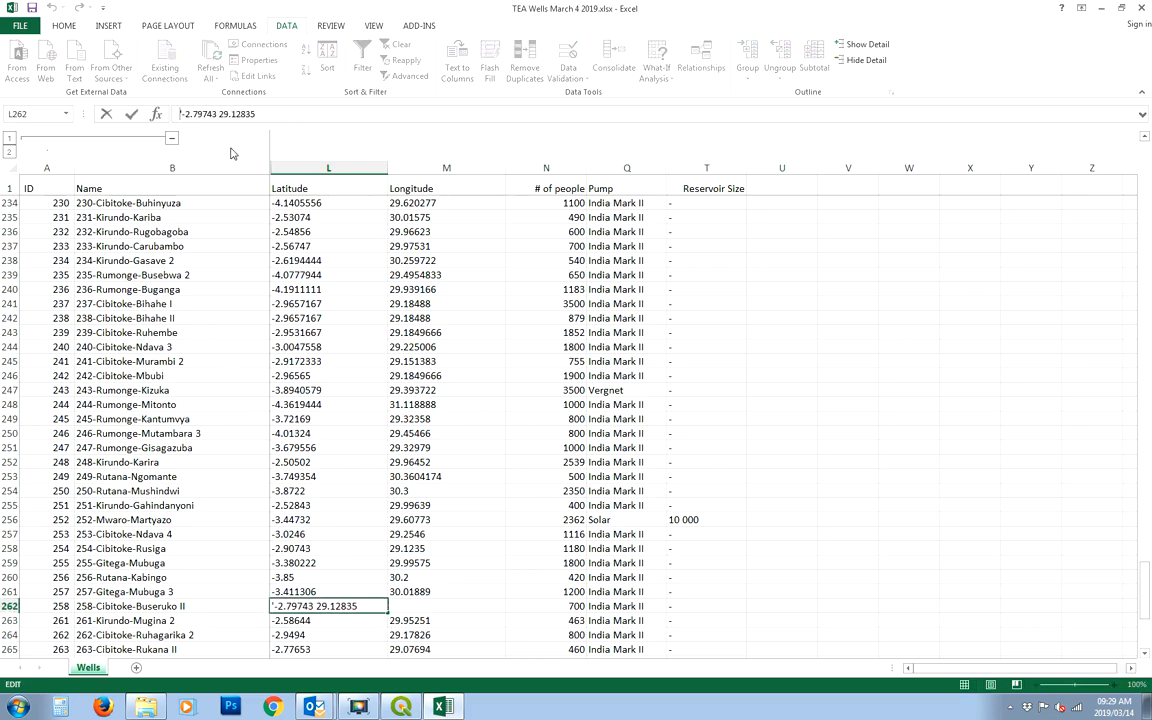
pyautogui.press('BackSpace')
pyautogui.press('Return')
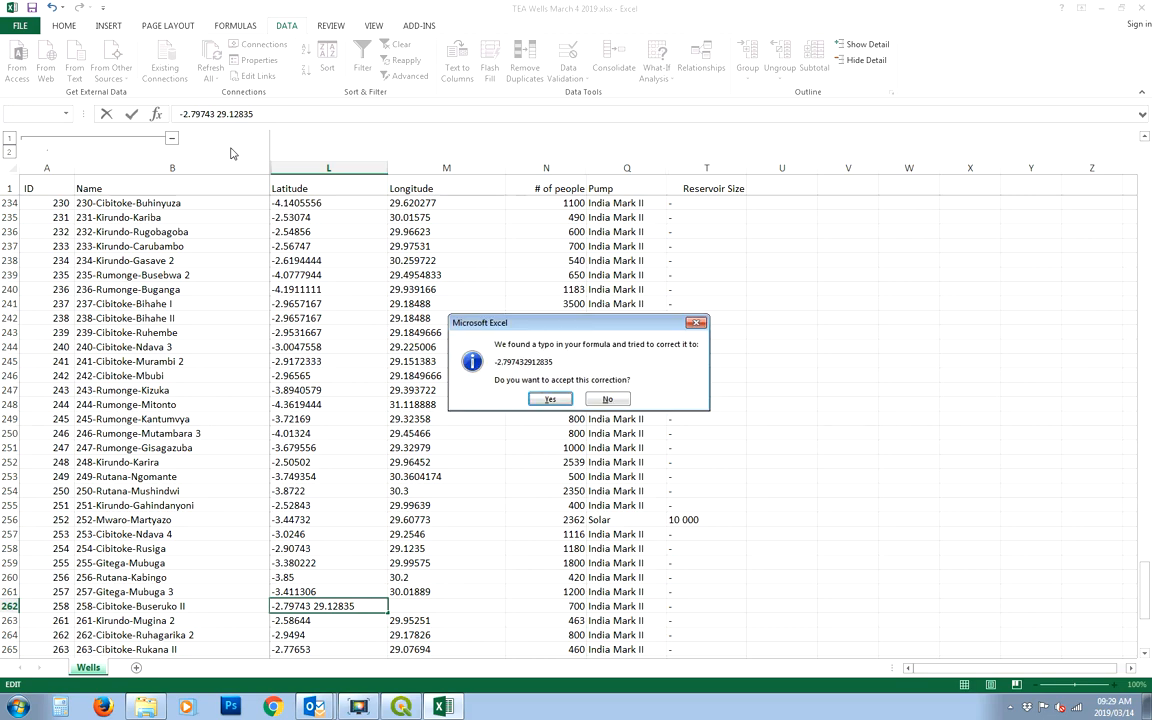
pyautogui.click(550, 399)
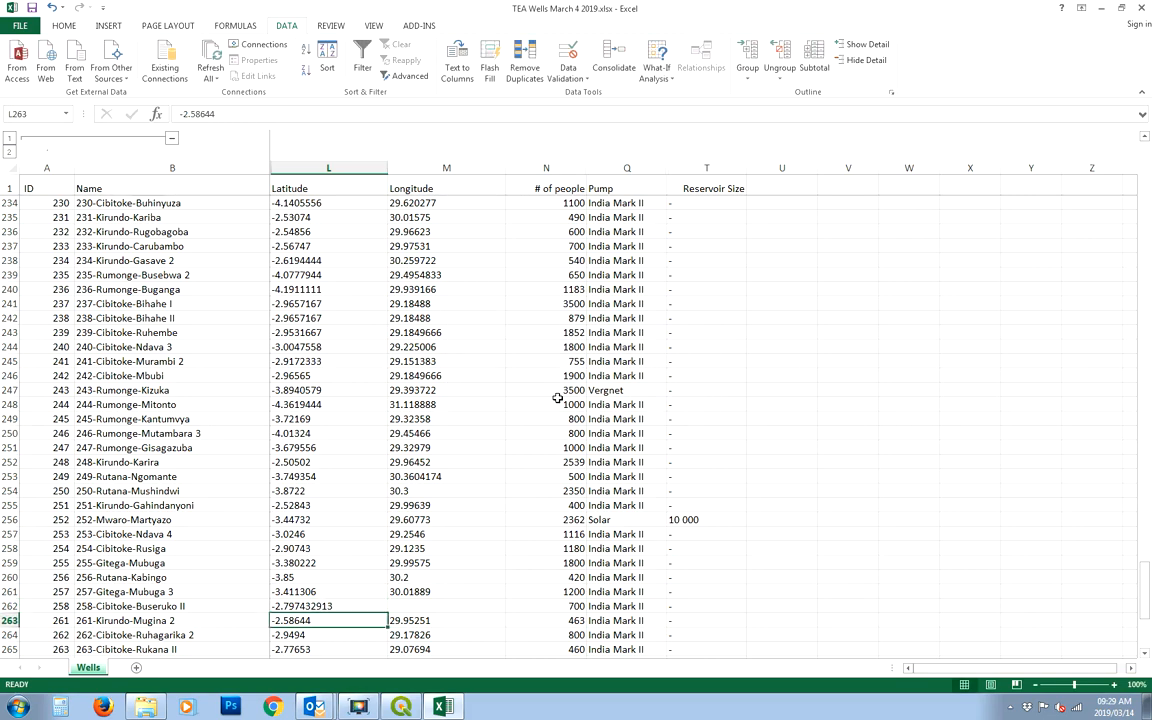
pyautogui.hotkey('ctrl', 'z')
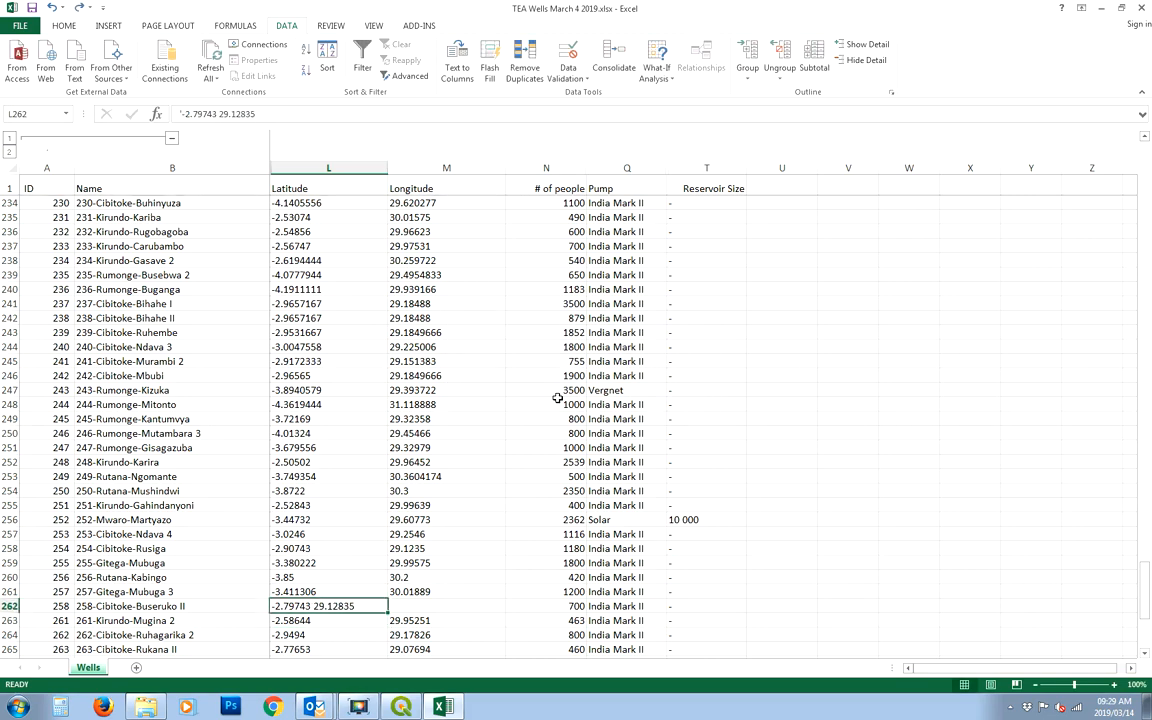
# Step: Copy the longitude 29.12835 from the combined entry of 258-Cibitoke-Buseruko II in L262 into its Longitude cell M262
pyautogui.click(320, 627)
pyautogui.click(330, 608)
pyautogui.moveTo(217, 113); pyautogui.dragTo(266, 113)
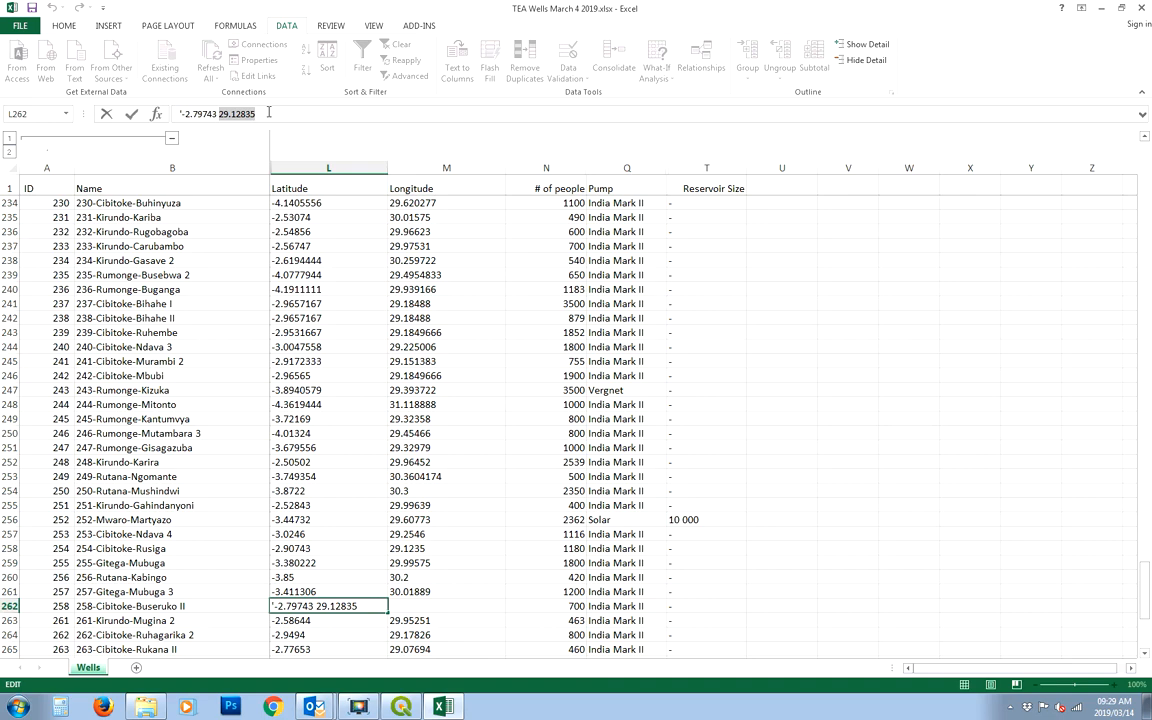
pyautogui.hotkey('ctrl', 'c')
pyautogui.click(443, 607)
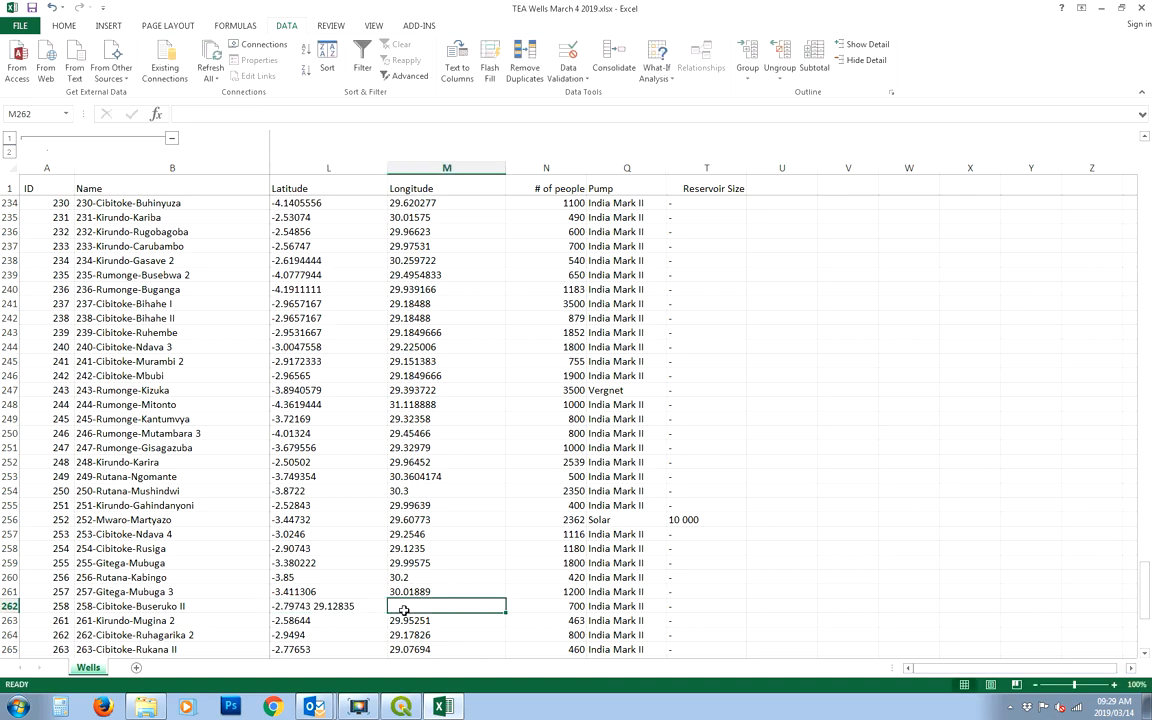
pyautogui.hotkey('ctrl', 'v')
# Step: Remove the longitude digits from L262, keeping -2.79743 as the latitude of 258-Cibitoke-Buseruko II
pyautogui.click(334, 607)
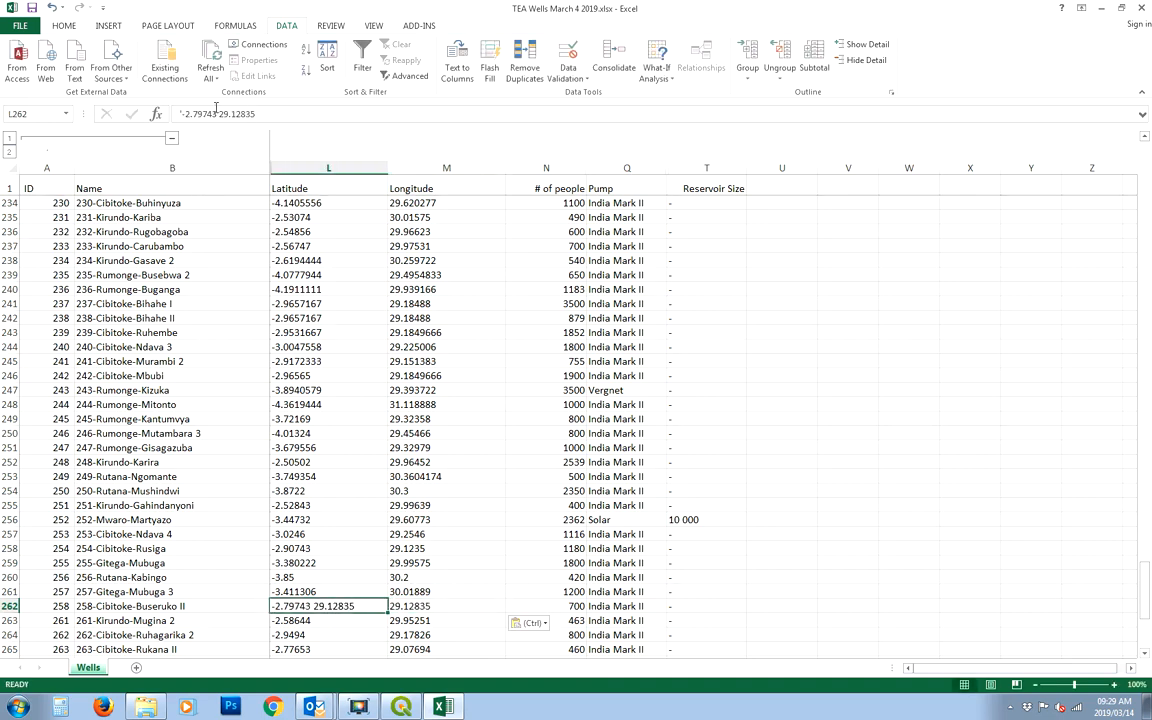
pyautogui.click(217, 113)
pyautogui.moveTo(217, 113); pyautogui.dragTo(262, 114)
pyautogui.press('Delete')
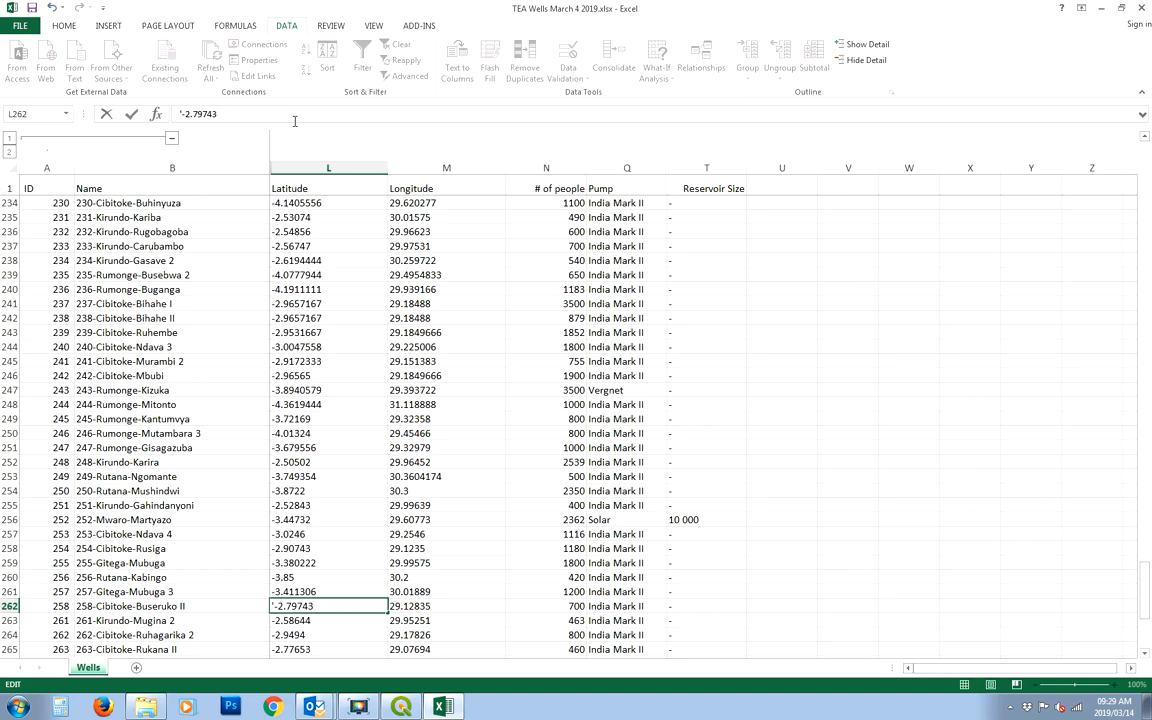
pyautogui.press('Return')
# Step: Delete the leading apostrophe from the latitude in L262 so it is stored as -2.79743
pyautogui.click(290, 607)
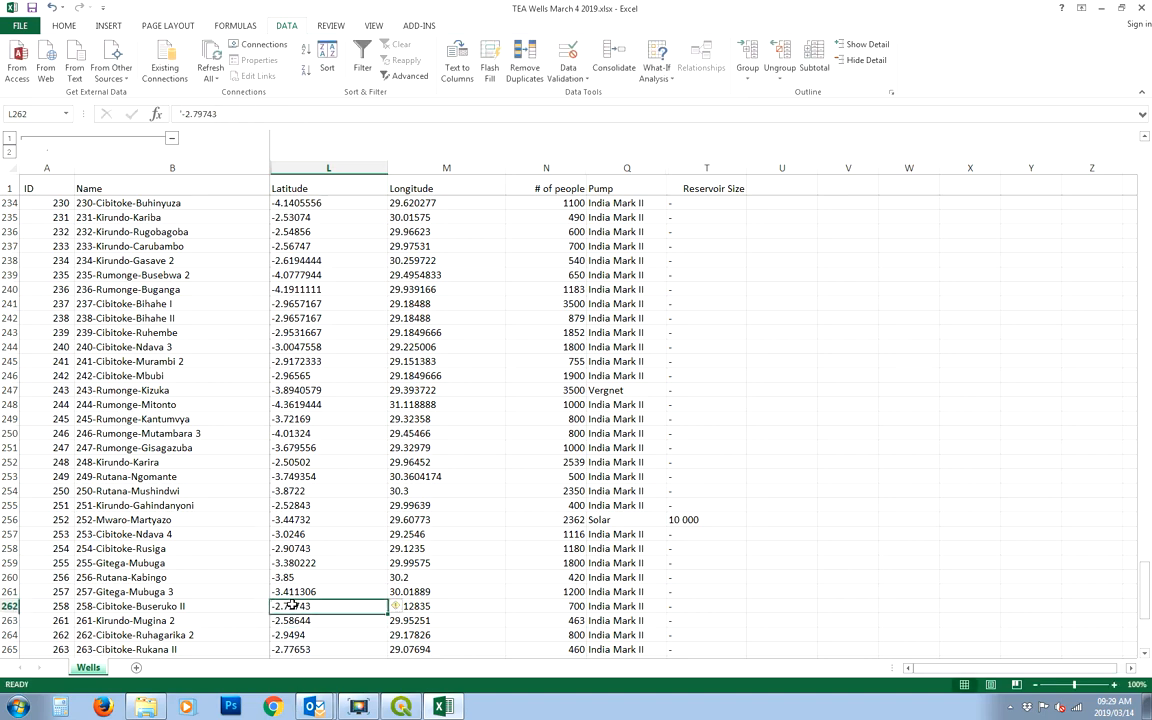
pyautogui.click(176, 115)
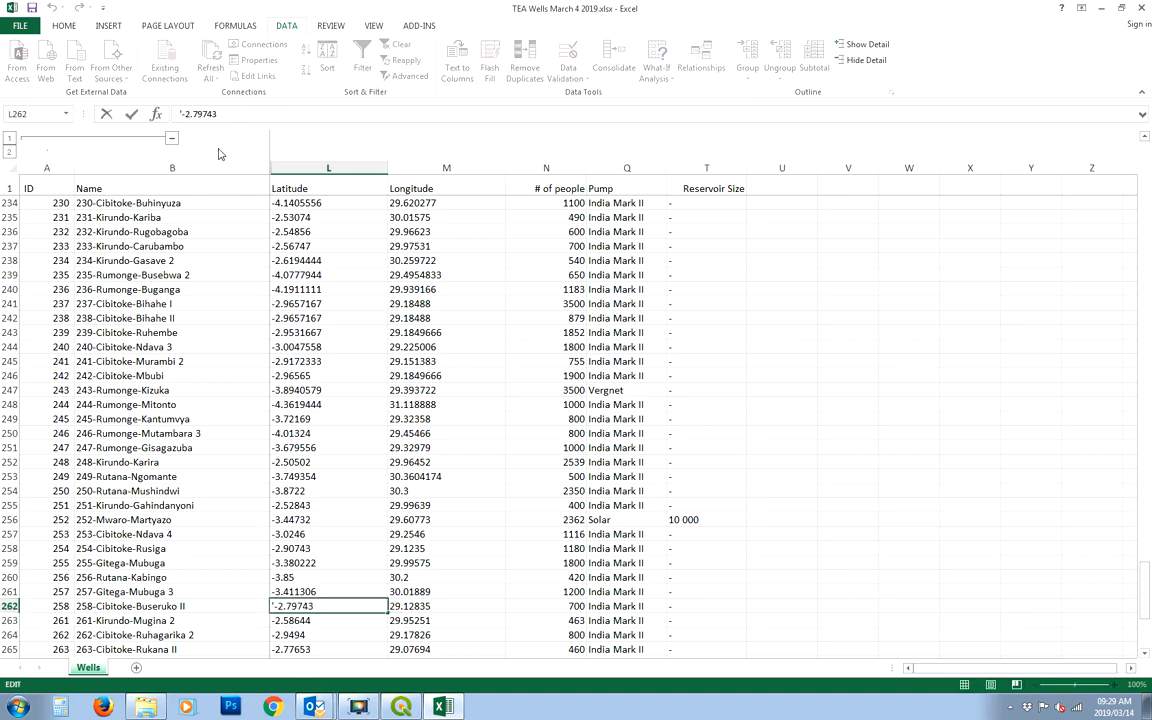
pyautogui.press('Delete')
pyautogui.press('Return')
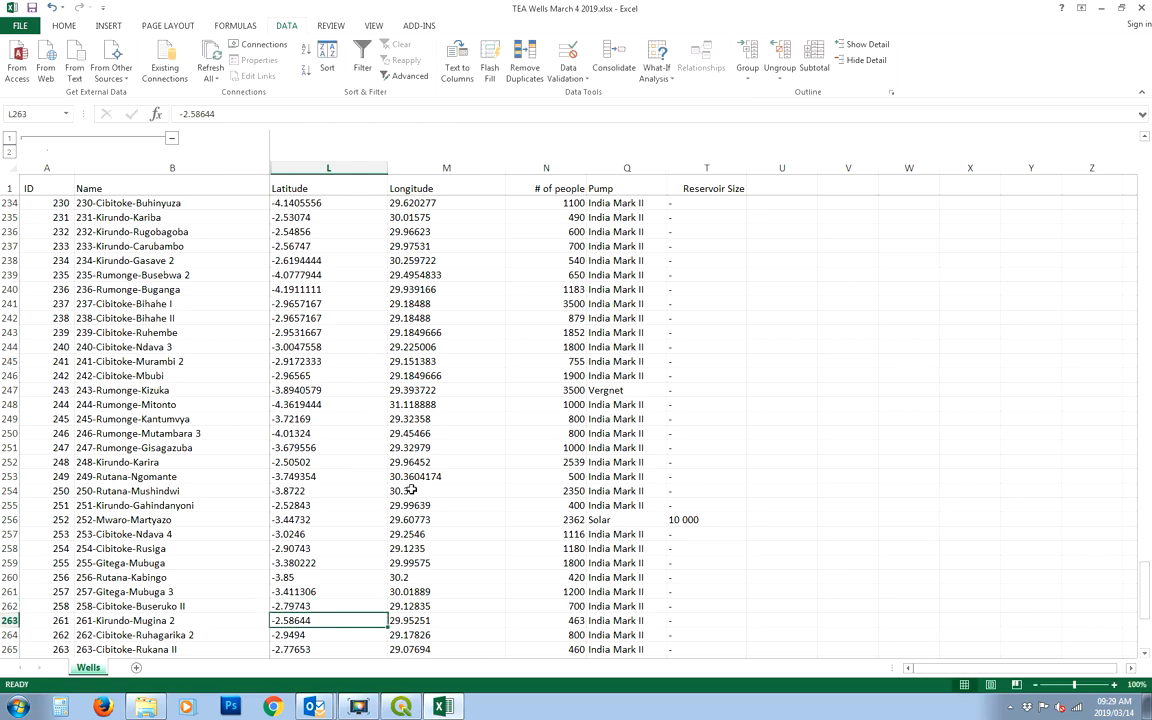
pyautogui.click(290, 607)
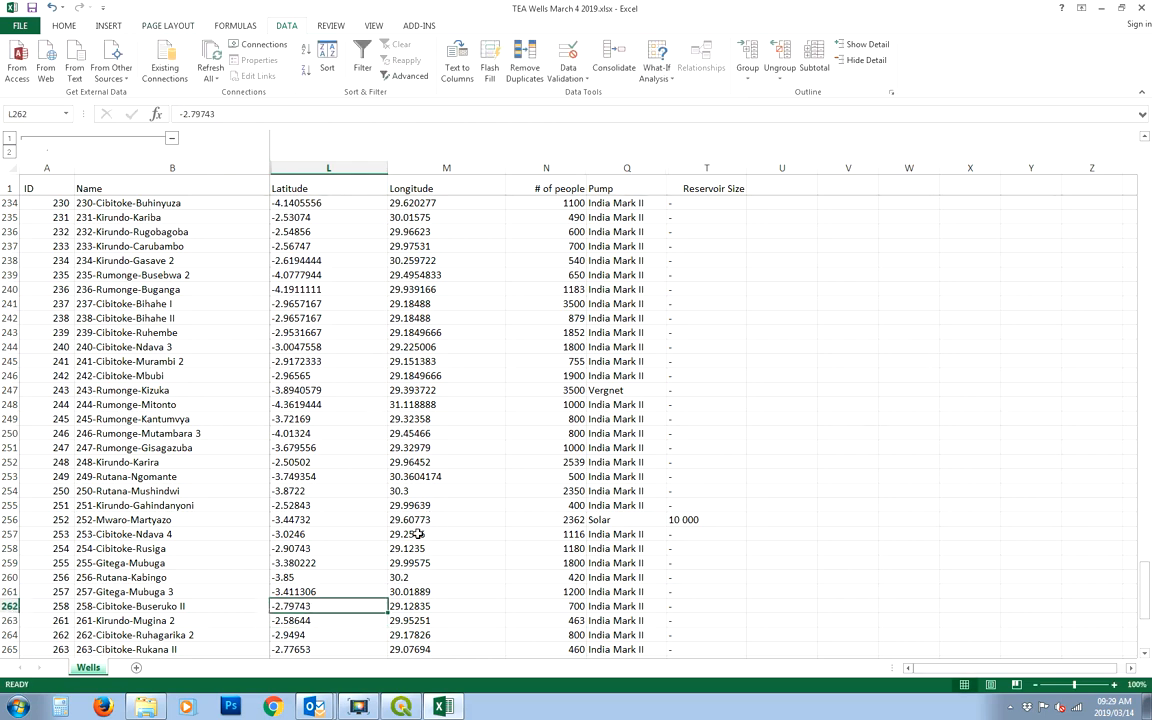
# Step: Format the whole Latitude and Longitude columns as Number with 6 decimal places
pyautogui.scroll(-7, 418, 534)
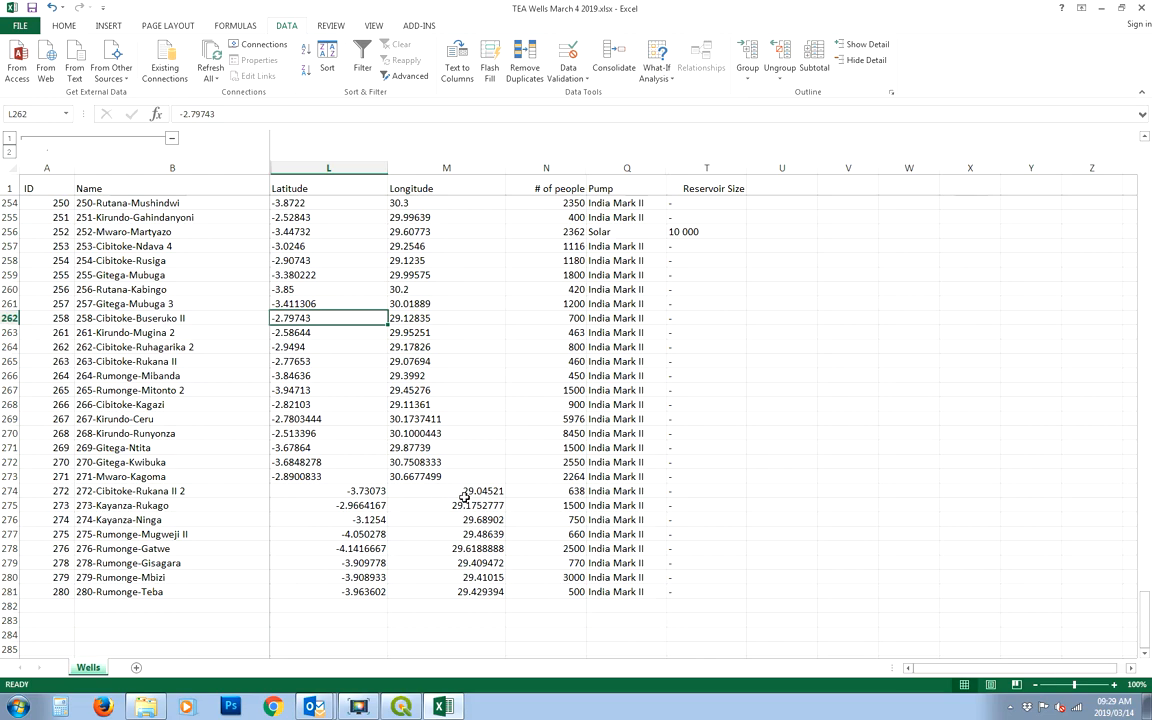
pyautogui.scroll(5, 436, 571)
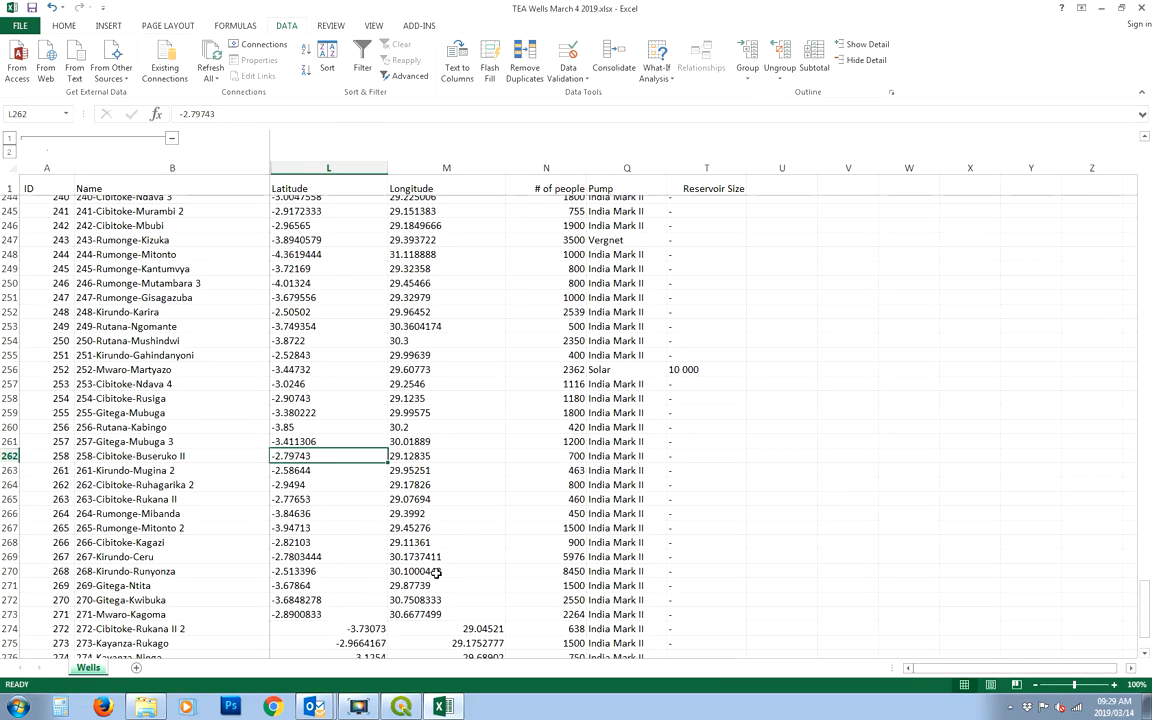
pyautogui.scroll(-5, 435, 575)
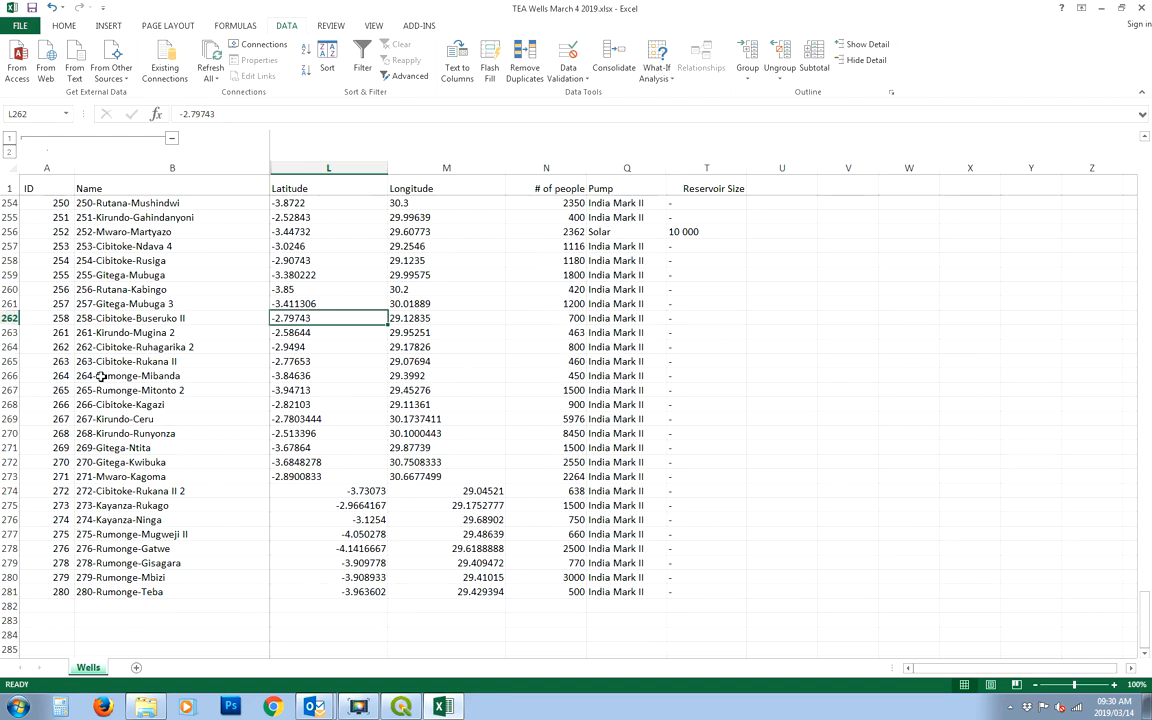
pyautogui.scroll(20, 185, 380)
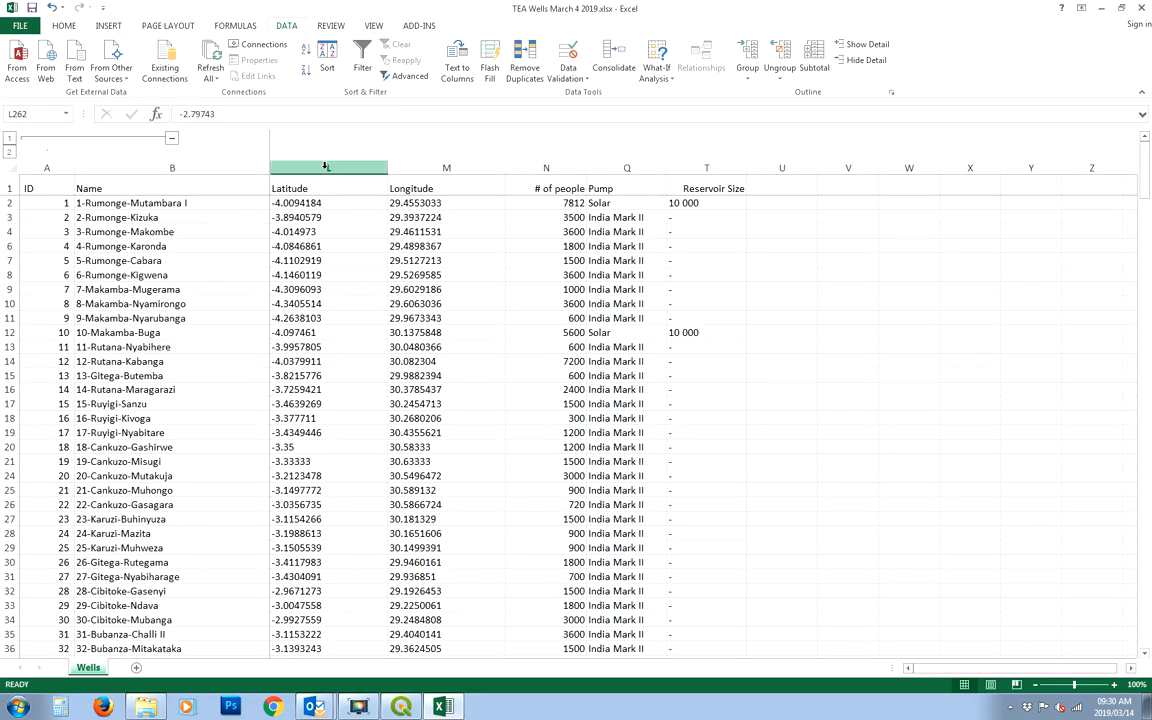
pyautogui.moveTo(325, 167); pyautogui.dragTo(427, 168)
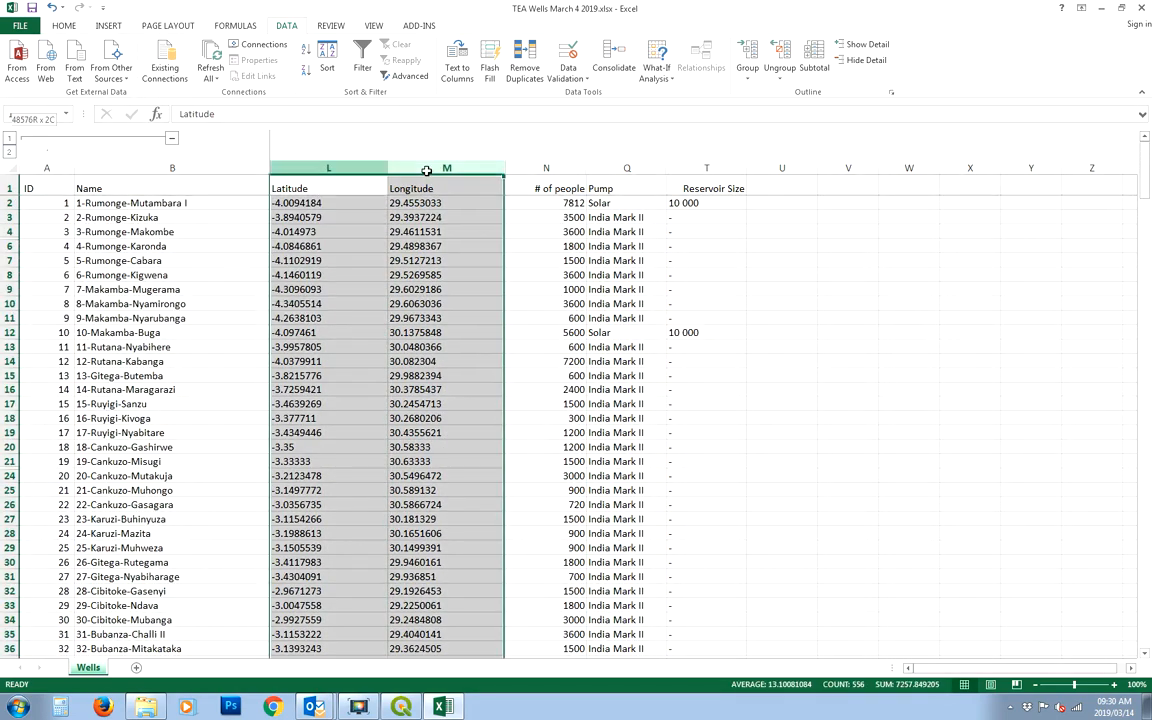
pyautogui.rightClick(354, 279)
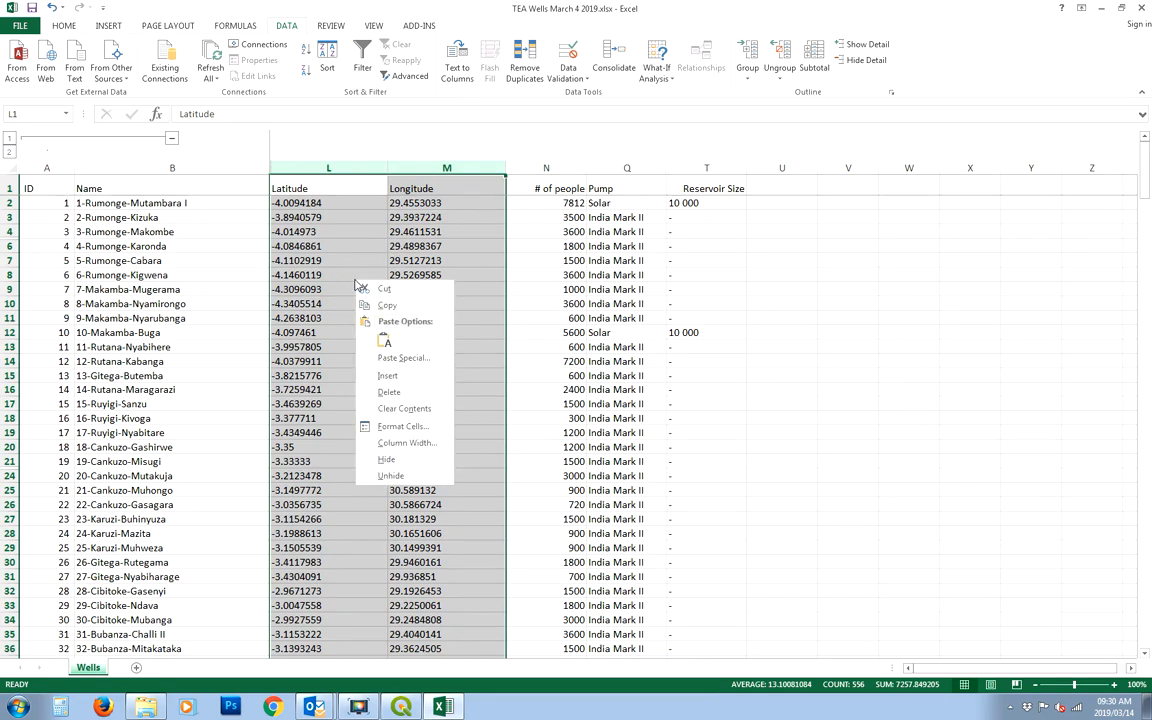
pyautogui.click(395, 424)
pyautogui.click(264, 331)
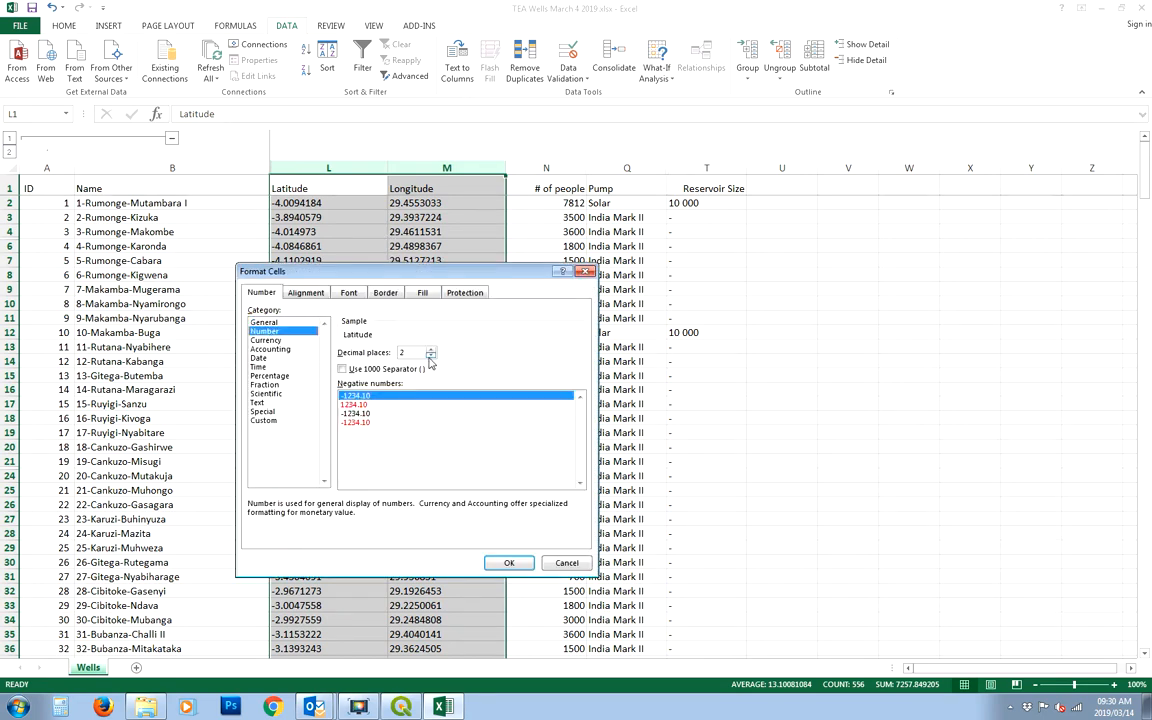
pyautogui.doubleClick(408, 353)
pyautogui.write('6')
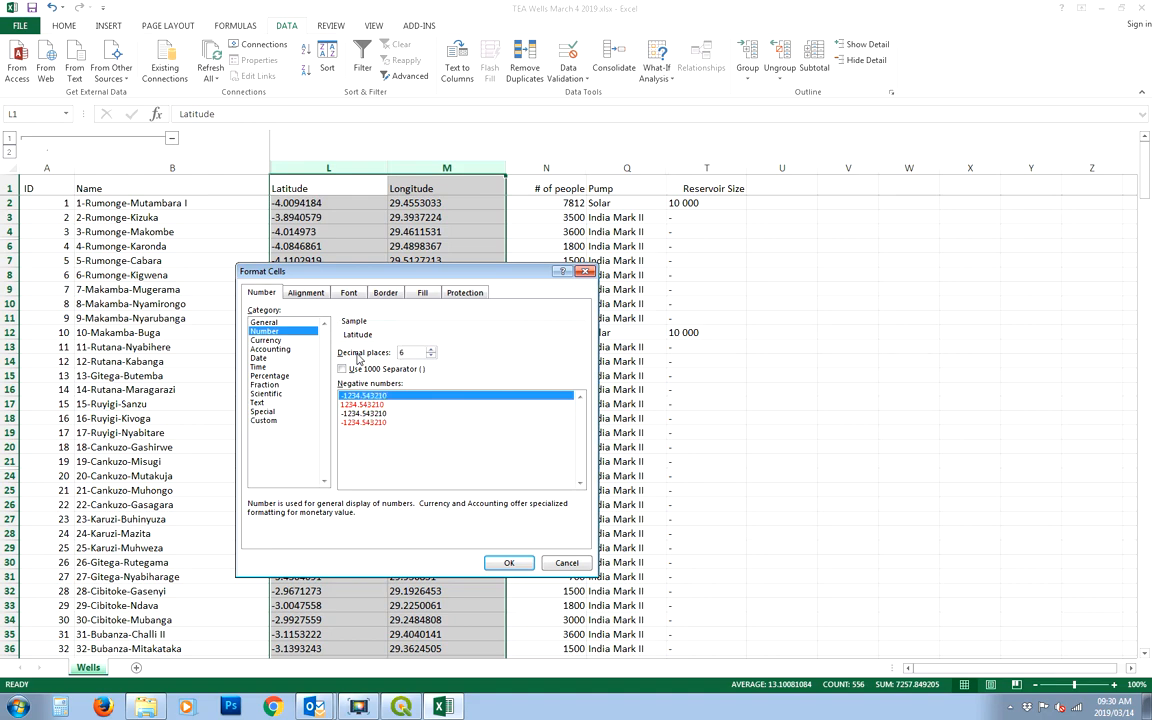
pyautogui.click(507, 563)
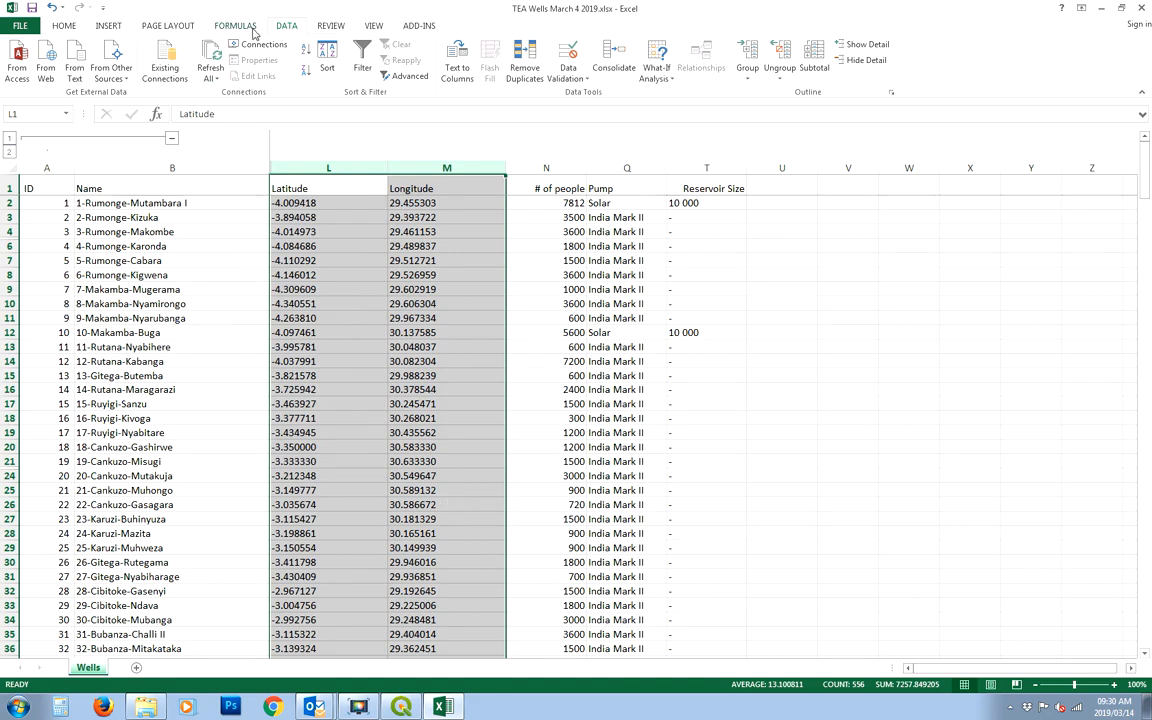
# Step: Right-align the Latitude and Longitude columns, including their headers, and deselect them
pyautogui.click(64, 26)
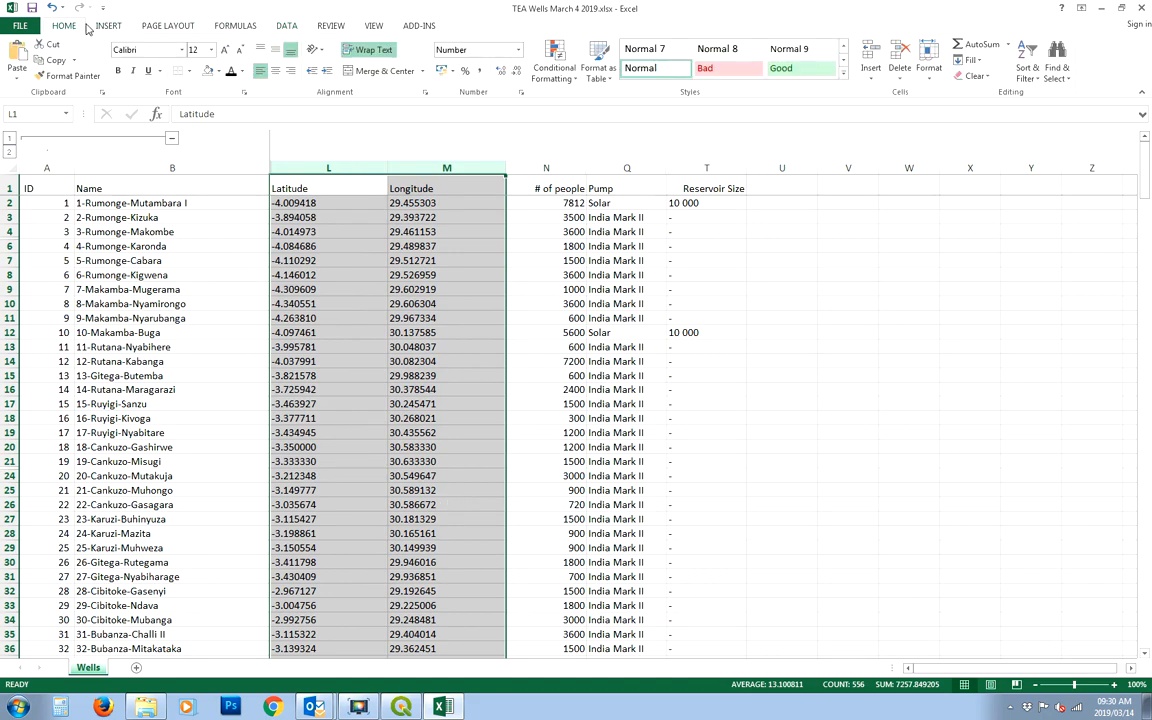
pyautogui.click(290, 70)
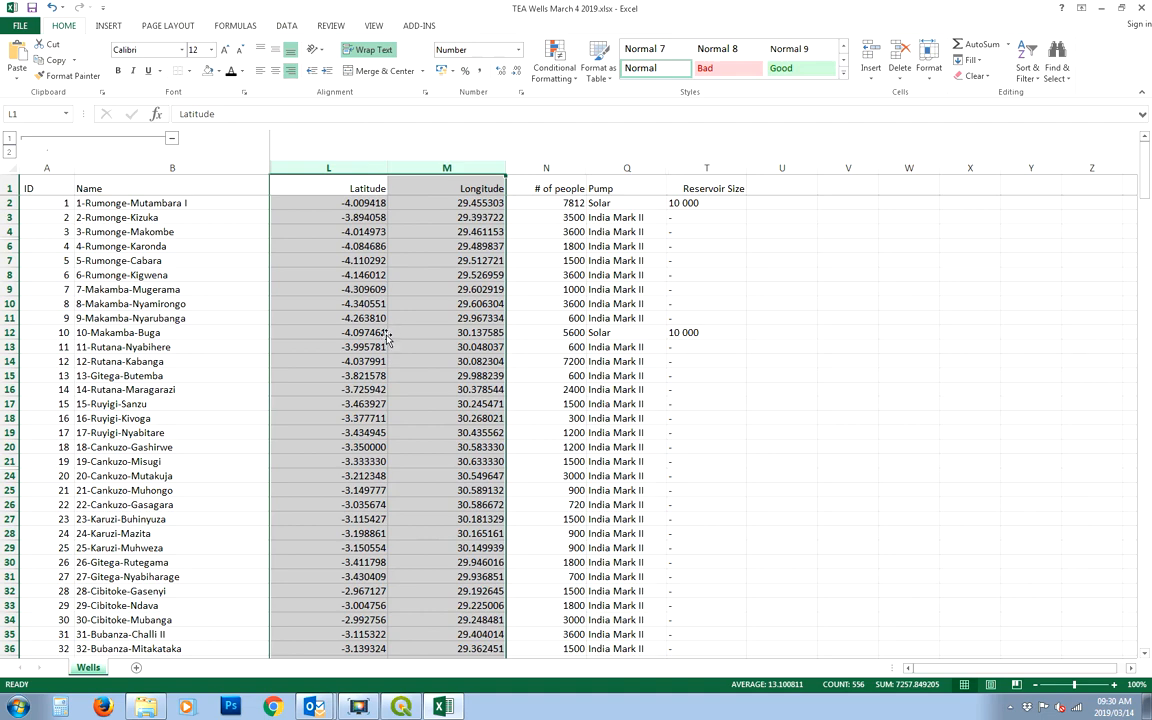
pyautogui.click(340, 332)
pyautogui.click(455, 347)
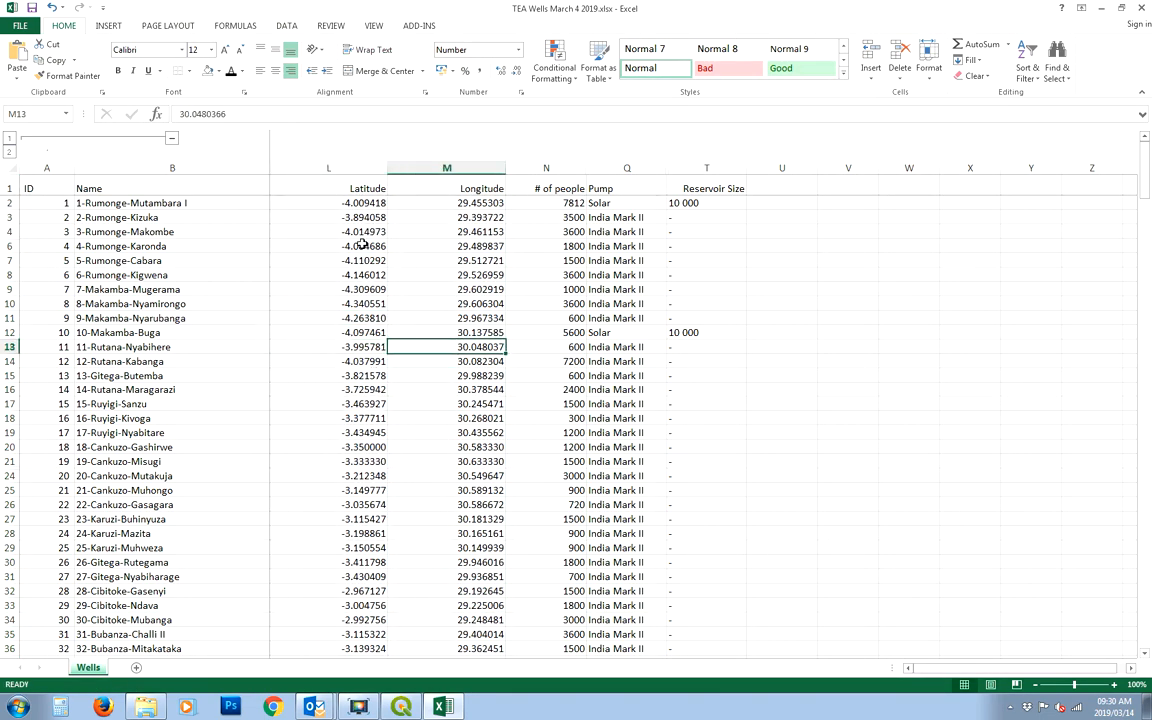
# Step: Check the formatted coordinates through the end of the list and unhide all hidden rows in the Wells sheet
pyautogui.scroll(-20, 358, 368)
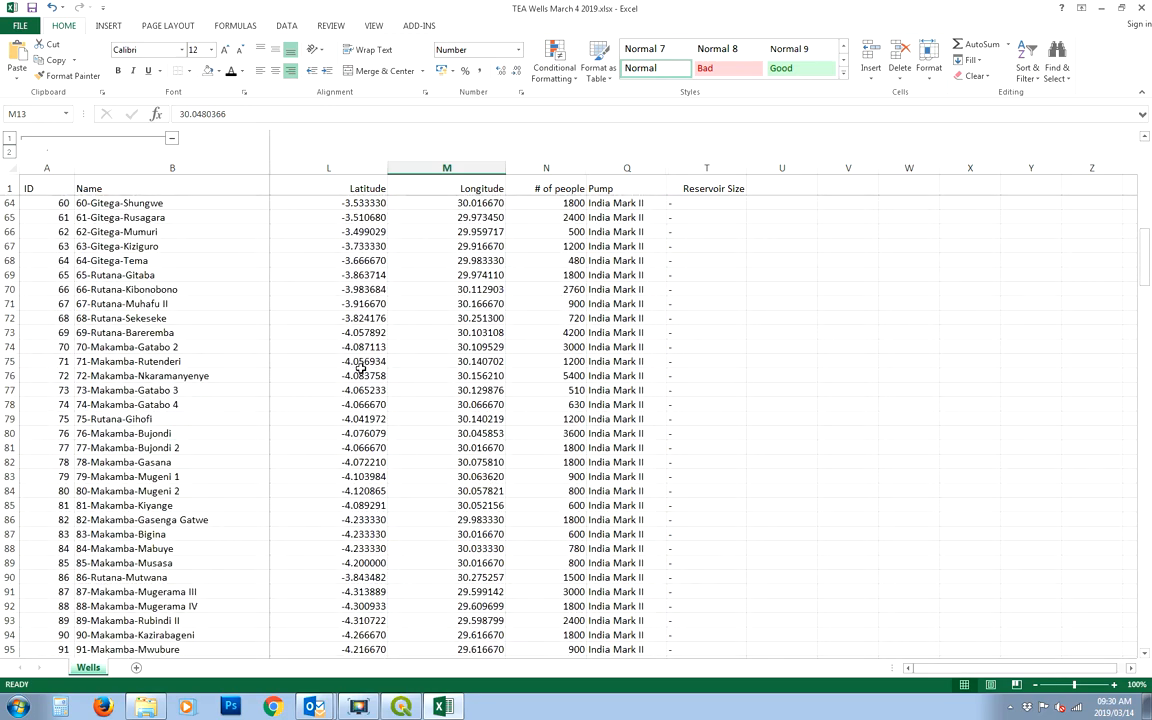
pyautogui.scroll(-20, 358, 368)
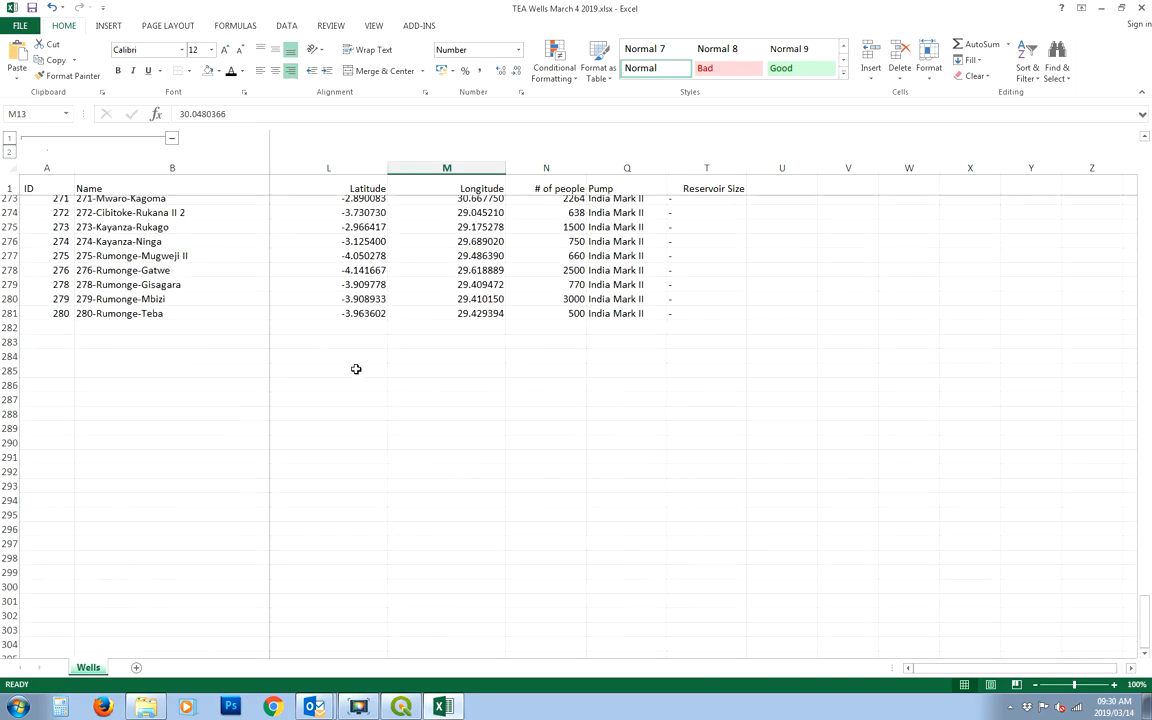
pyautogui.scroll(6, 356, 369)
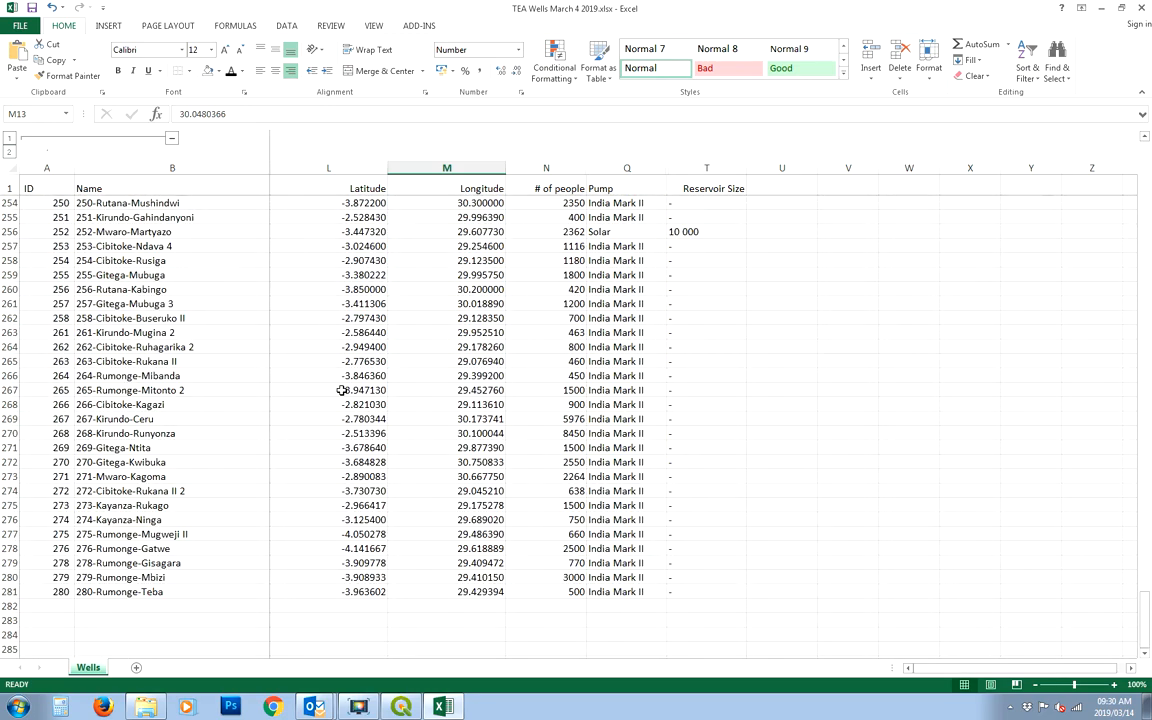
pyautogui.scroll(20, 342, 390)
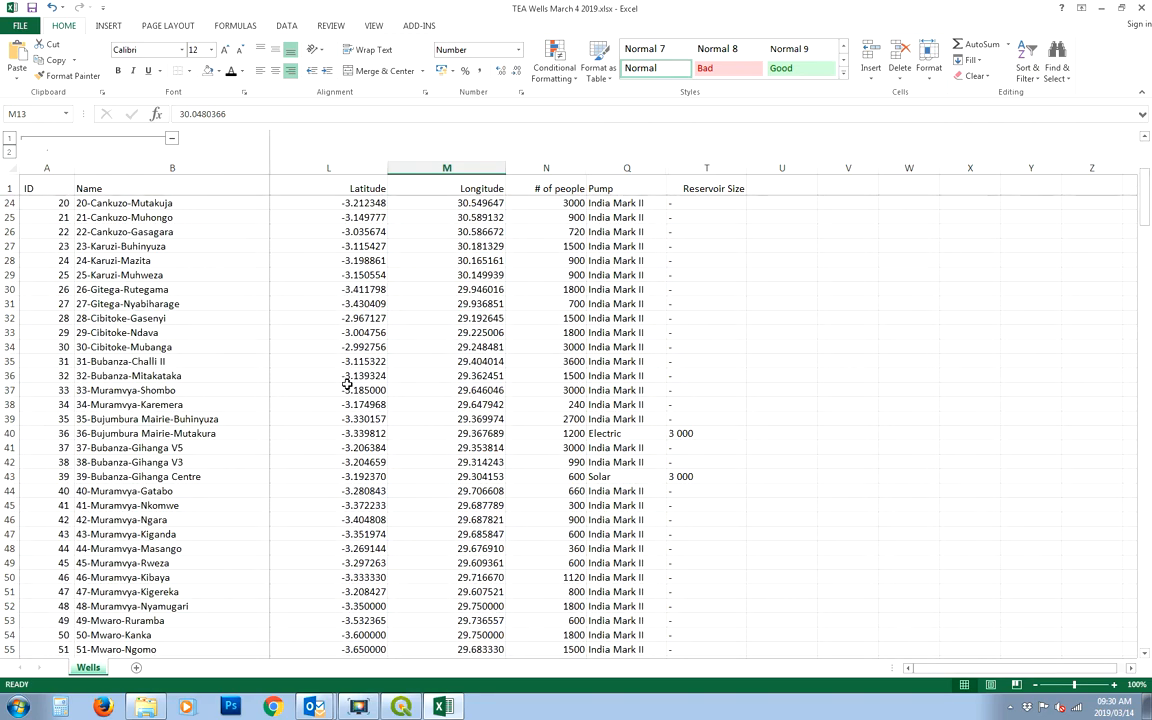
pyautogui.scroll(8, 347, 384)
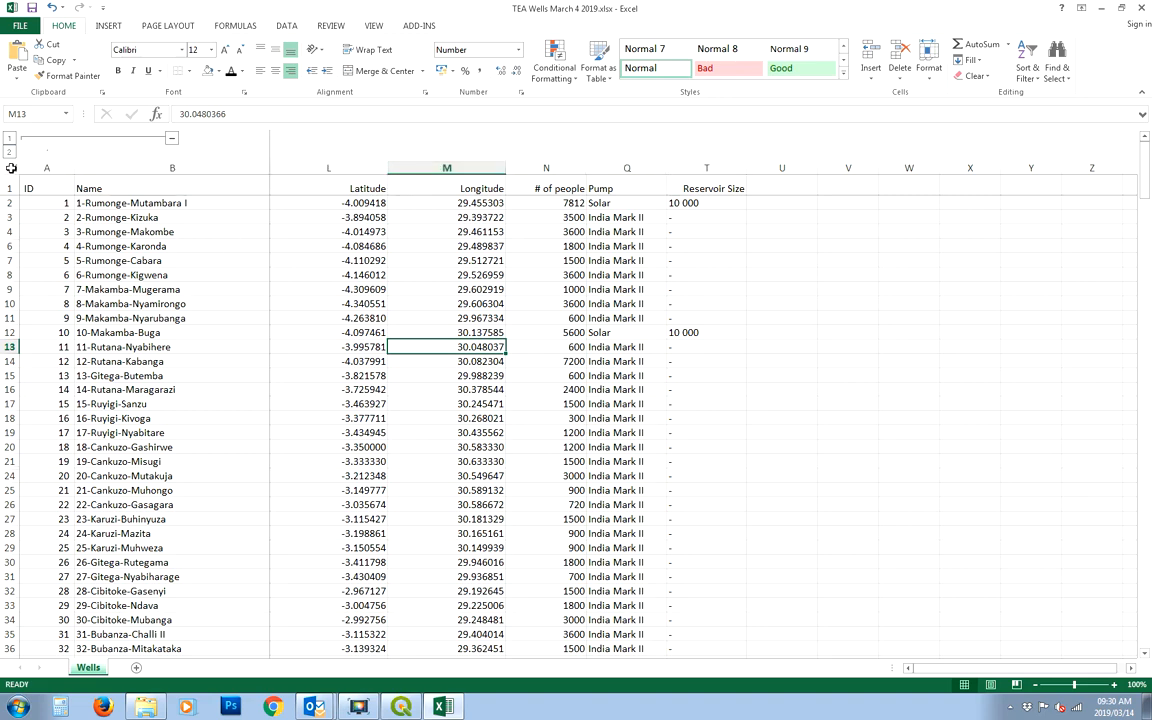
pyautogui.click(11, 168)
pyautogui.rightClick(315, 205)
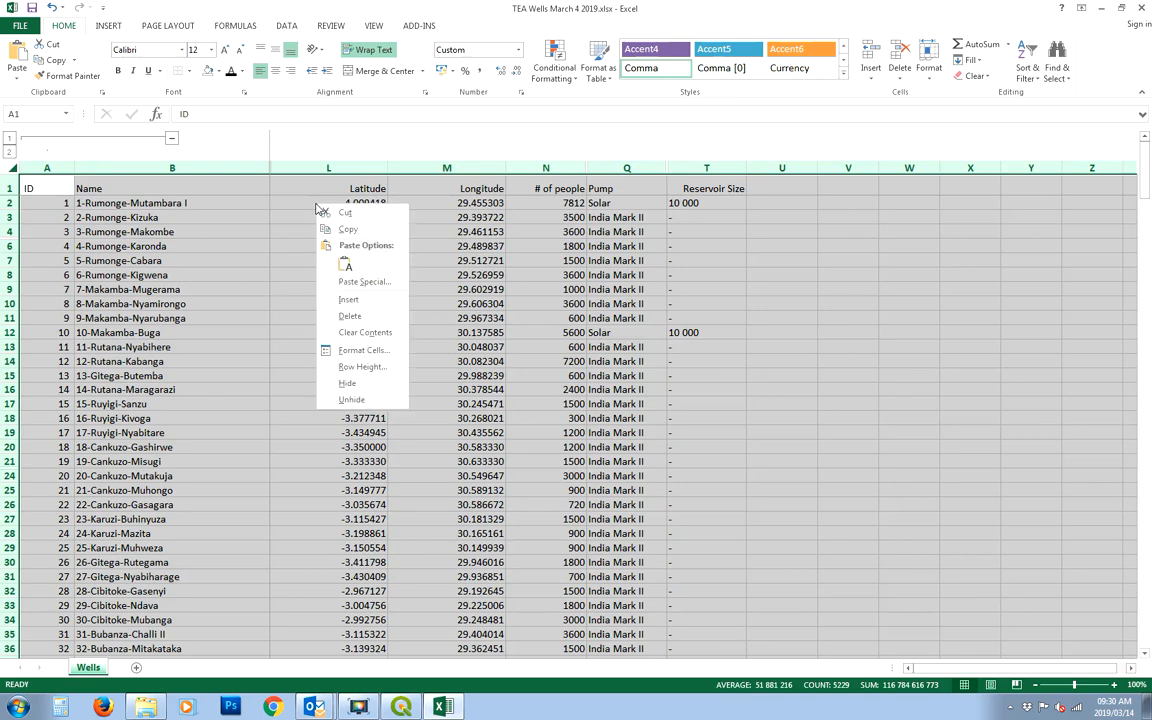
pyautogui.click(367, 399)
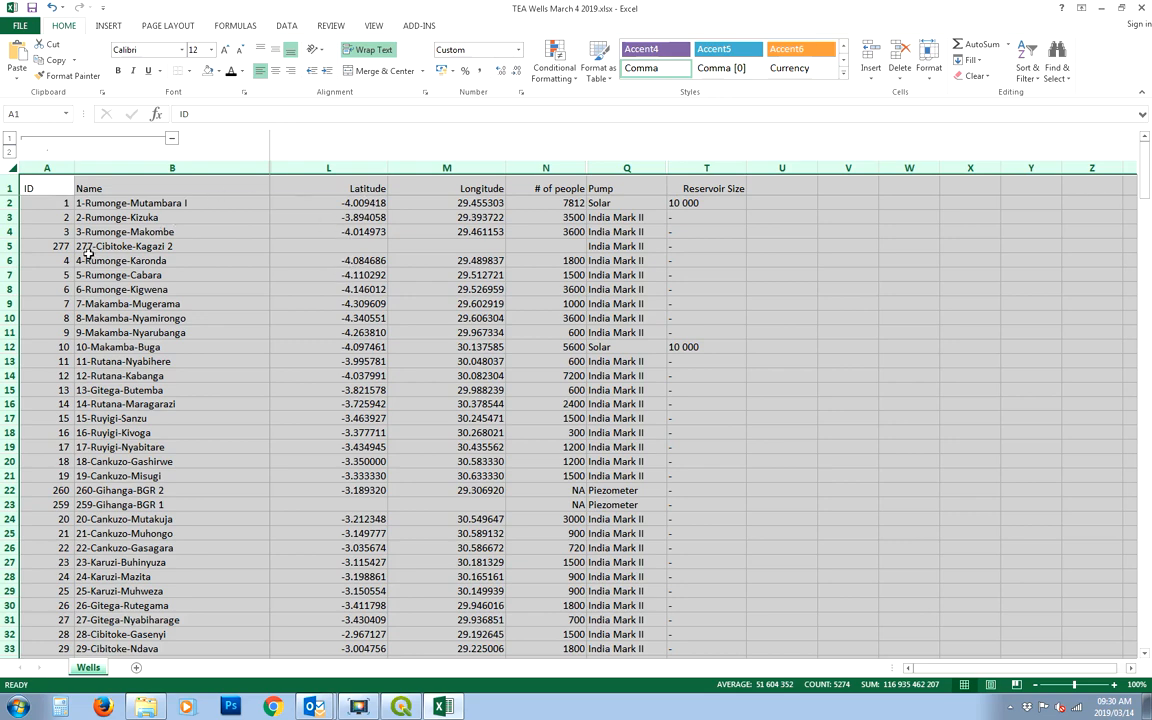
# Step: Unhide all hidden columns in the Wells sheet and increase the height of rows 1 and 2 to fit the wrapped headers
pyautogui.rightClick(203, 174)
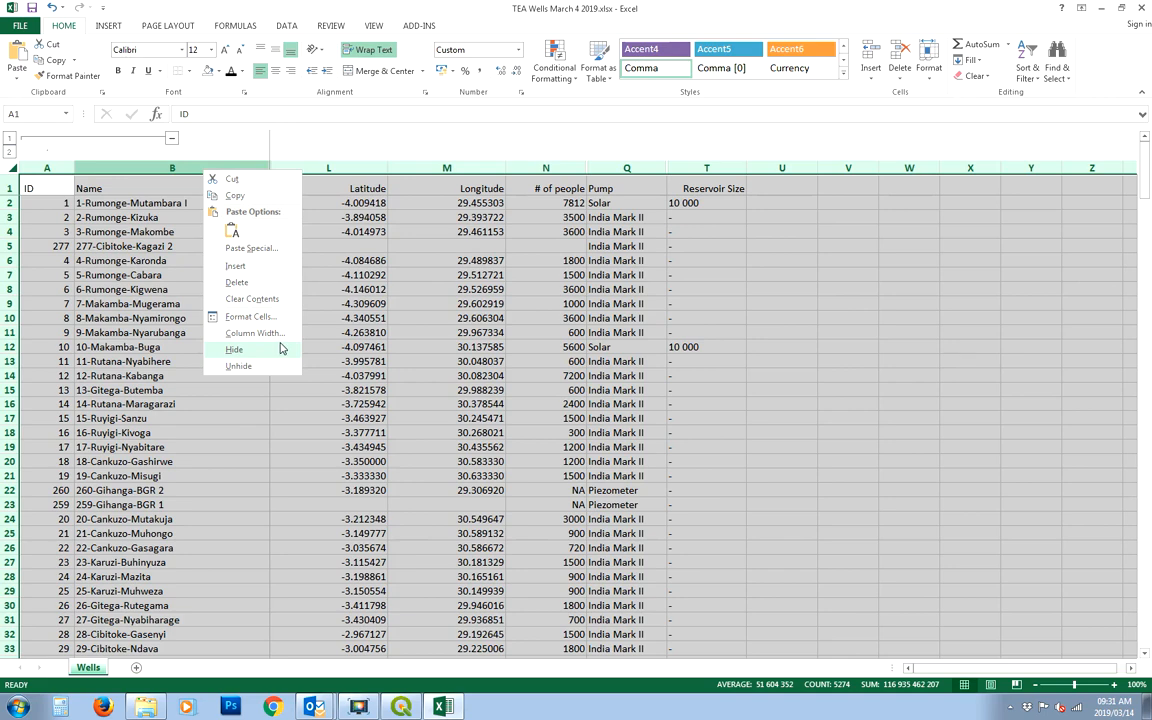
pyautogui.click(258, 365)
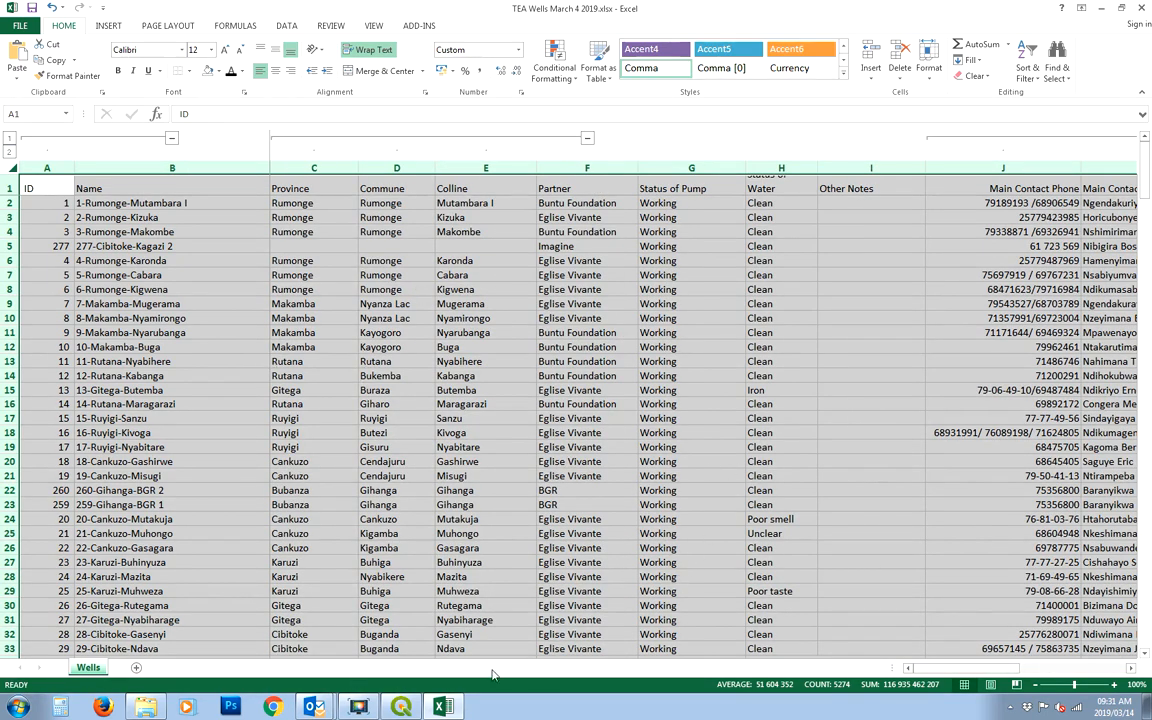
pyautogui.moveTo(940, 670); pyautogui.dragTo(1010, 683)
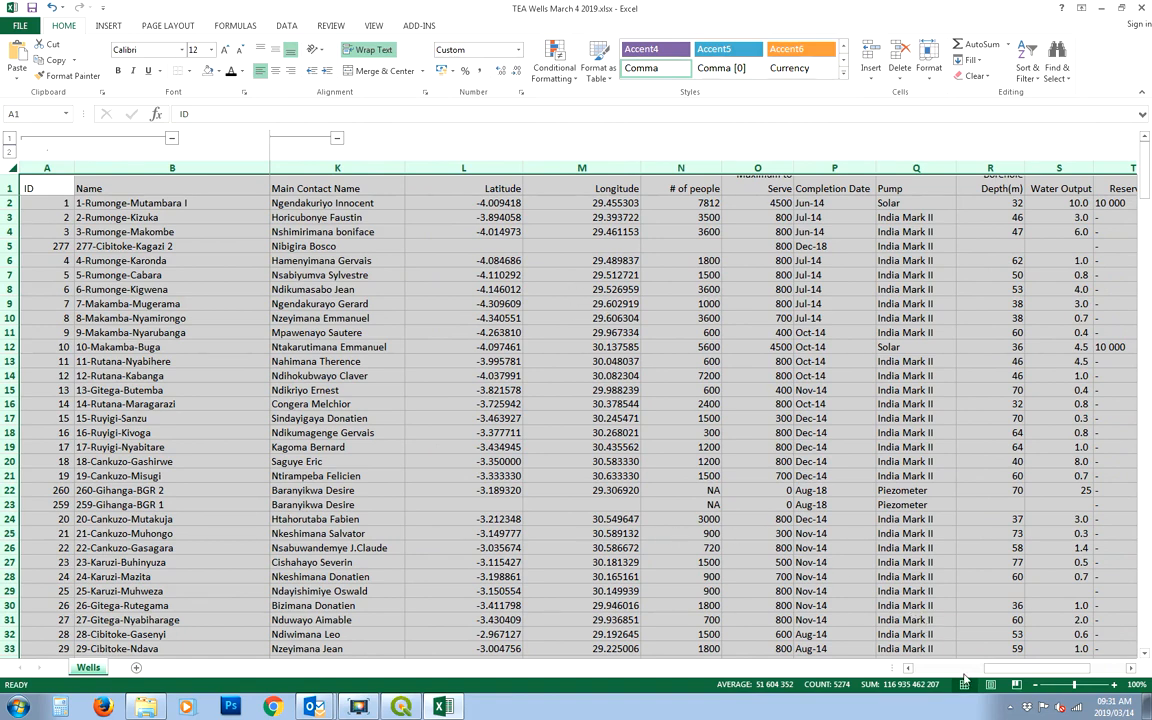
pyautogui.moveTo(1028, 675)
pyautogui.mouseDown()
pyautogui.moveTo(1055, 680)
pyautogui.moveTo(1038, 681)
pyautogui.mouseUp()
pyautogui.click(611, 433)
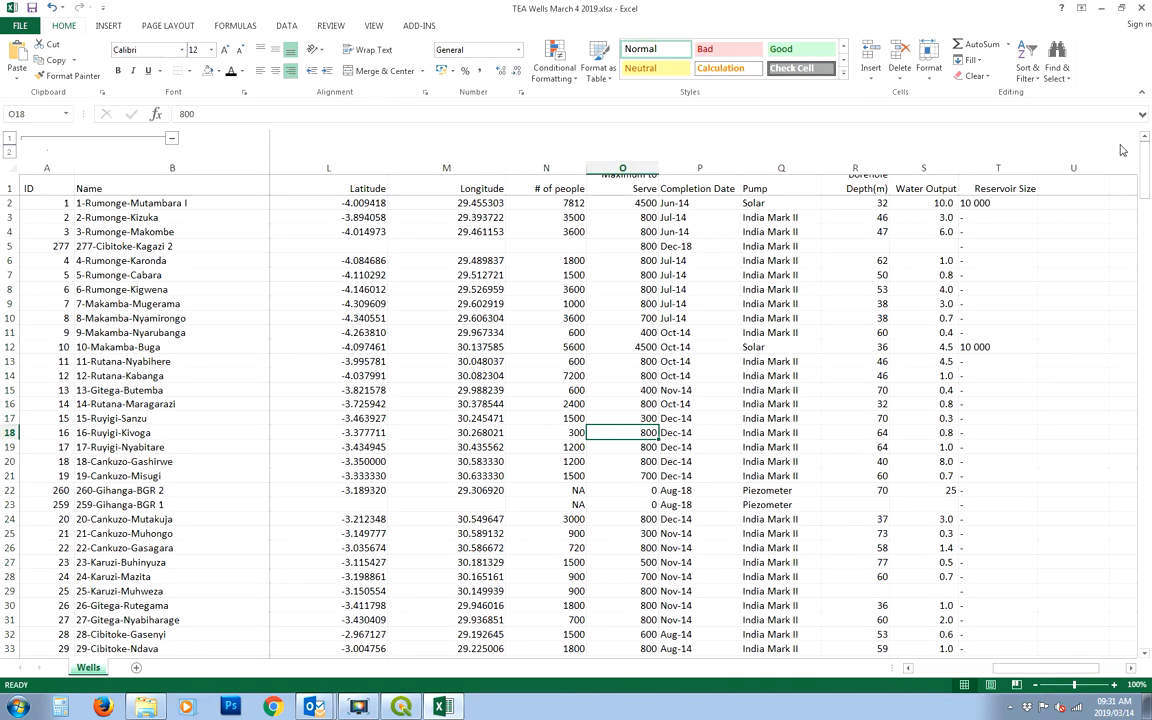
pyautogui.moveTo(8, 203); pyautogui.dragTo(9, 204)
pyautogui.click(406, 360)
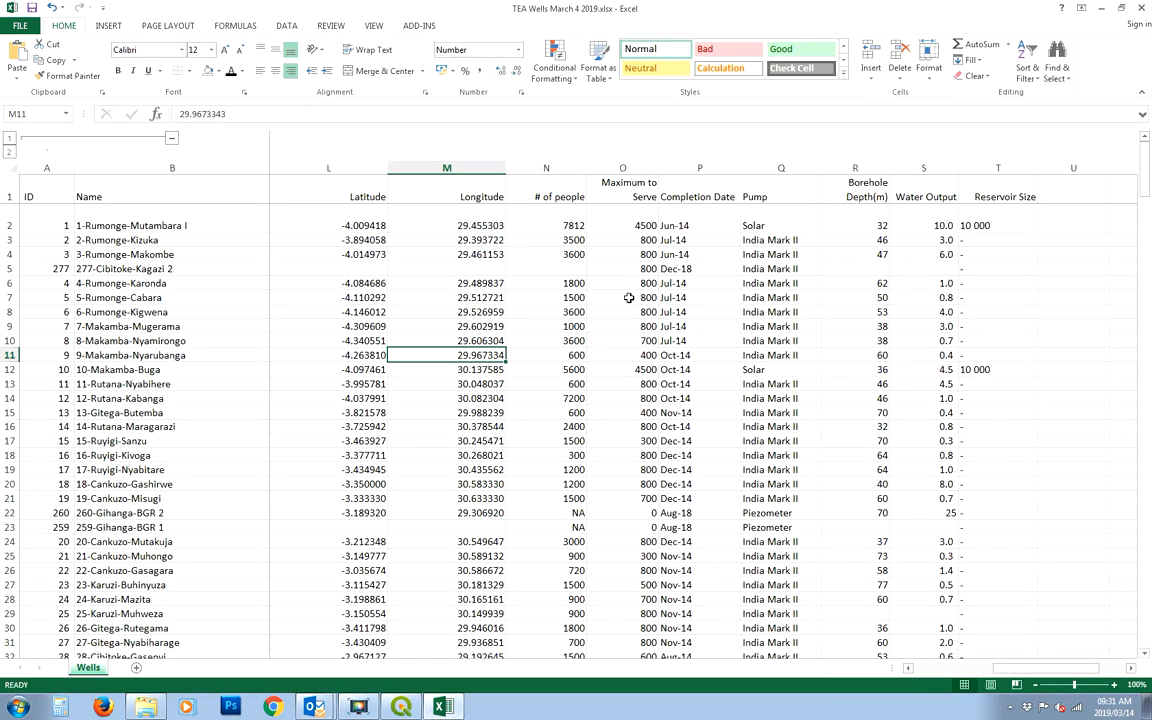
# Step: Review the unhidden columns down to the last well record, and return to the Province to Main Contact Phone columns
pyautogui.scroll(-20, 643, 398)
pyautogui.scroll(-20, 643, 402)
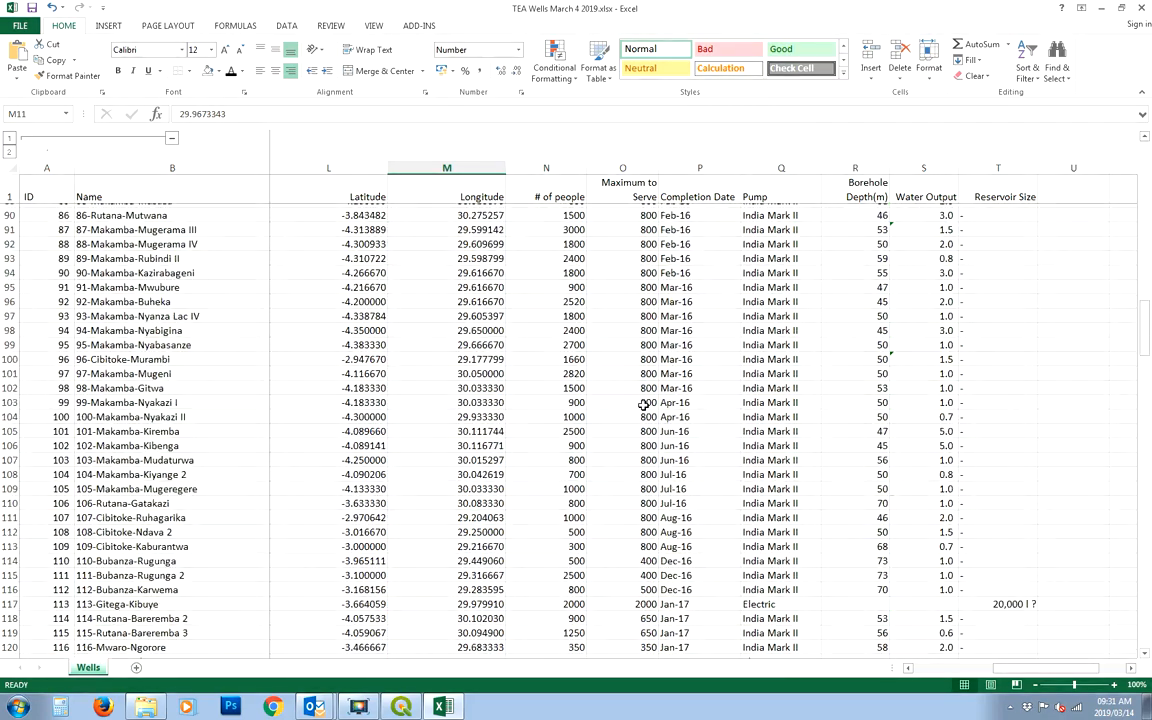
pyautogui.scroll(-20, 643, 404)
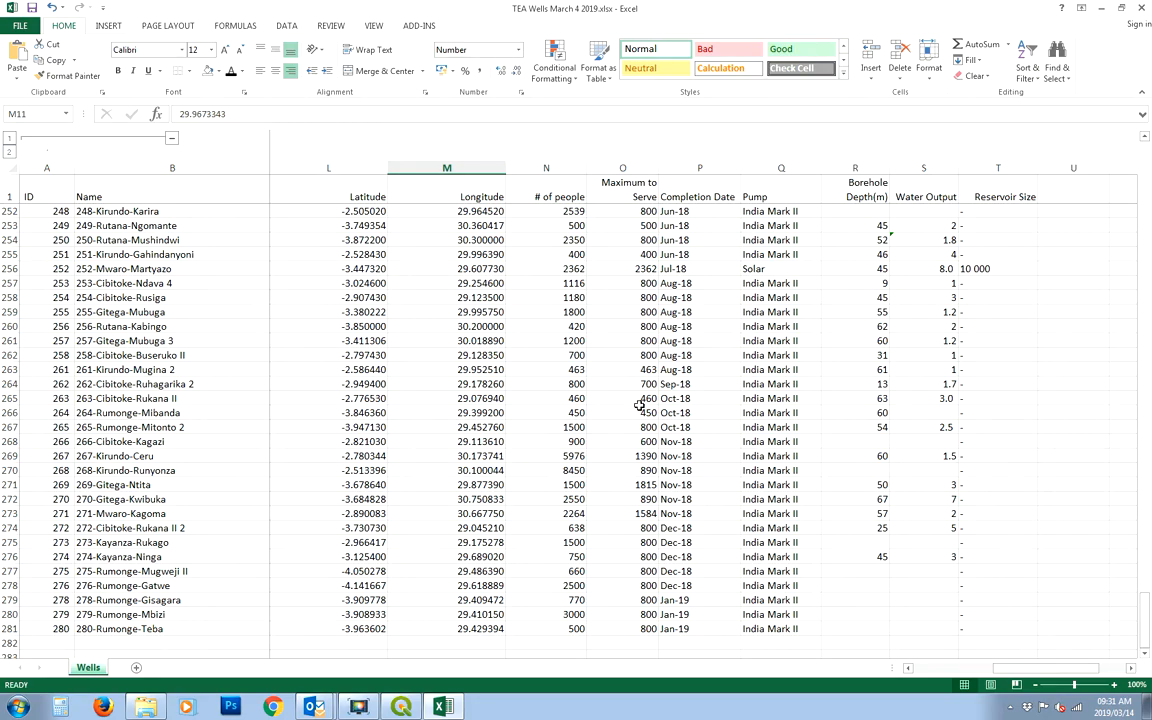
pyautogui.scroll(20, 639, 404)
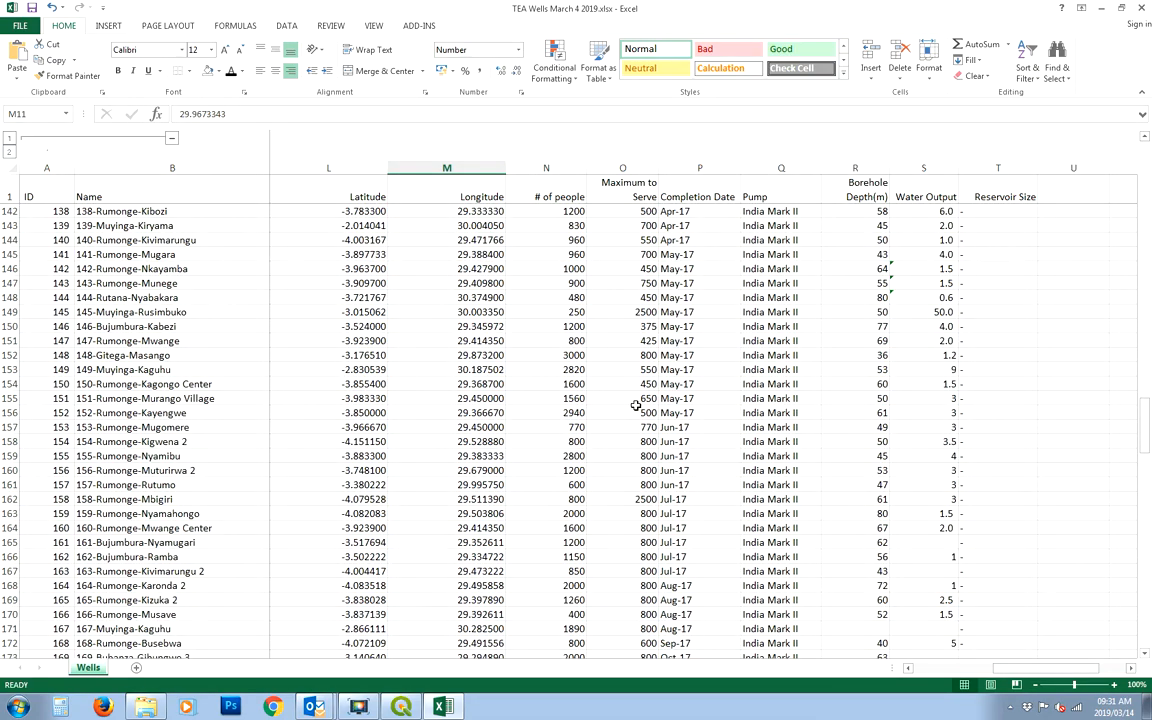
pyautogui.scroll(20, 636, 405)
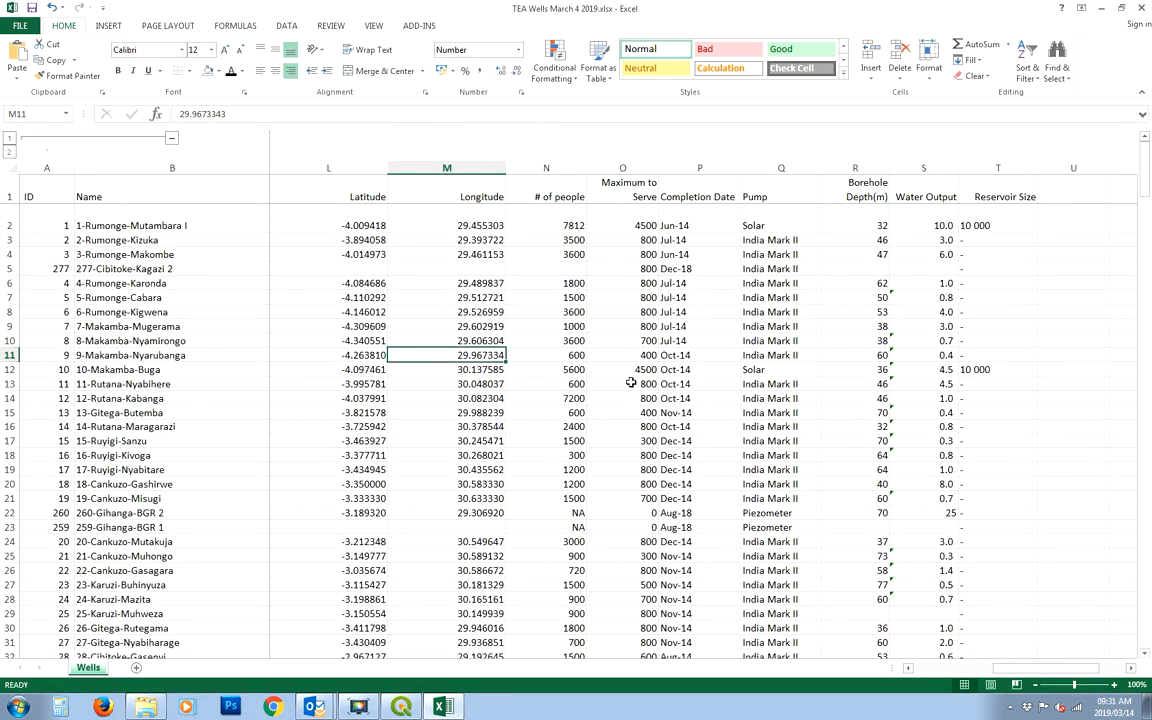
pyautogui.click(620, 312)
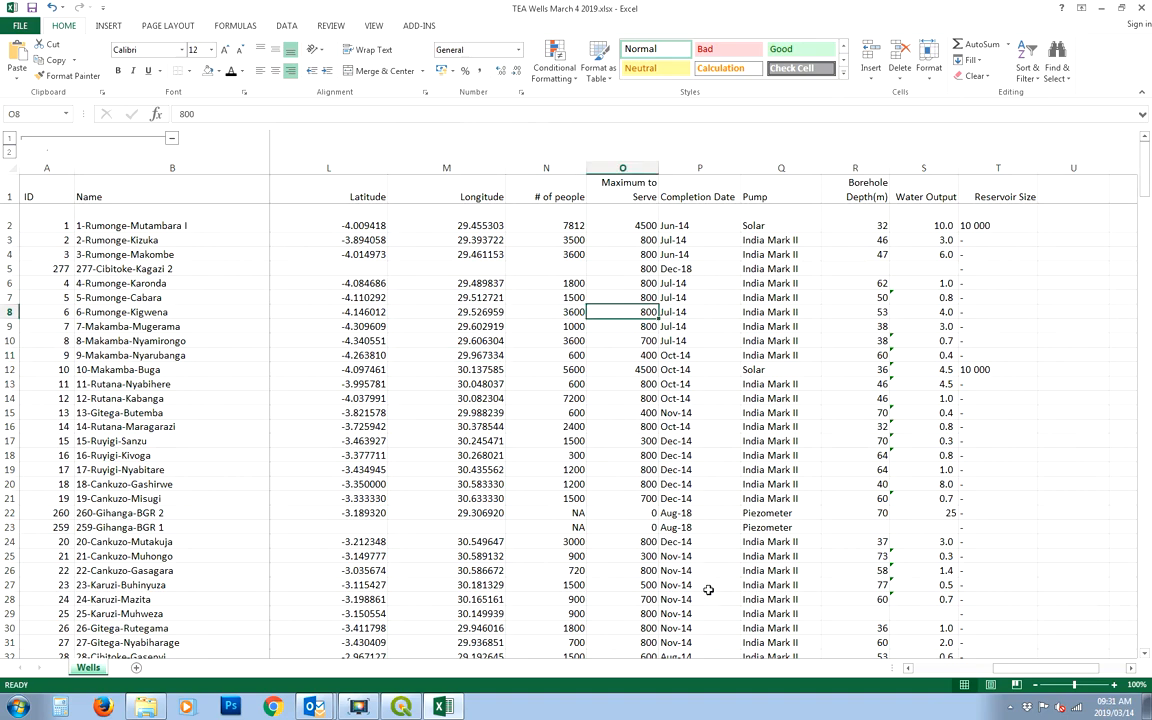
pyautogui.moveTo(1030, 667); pyautogui.dragTo(945, 668)
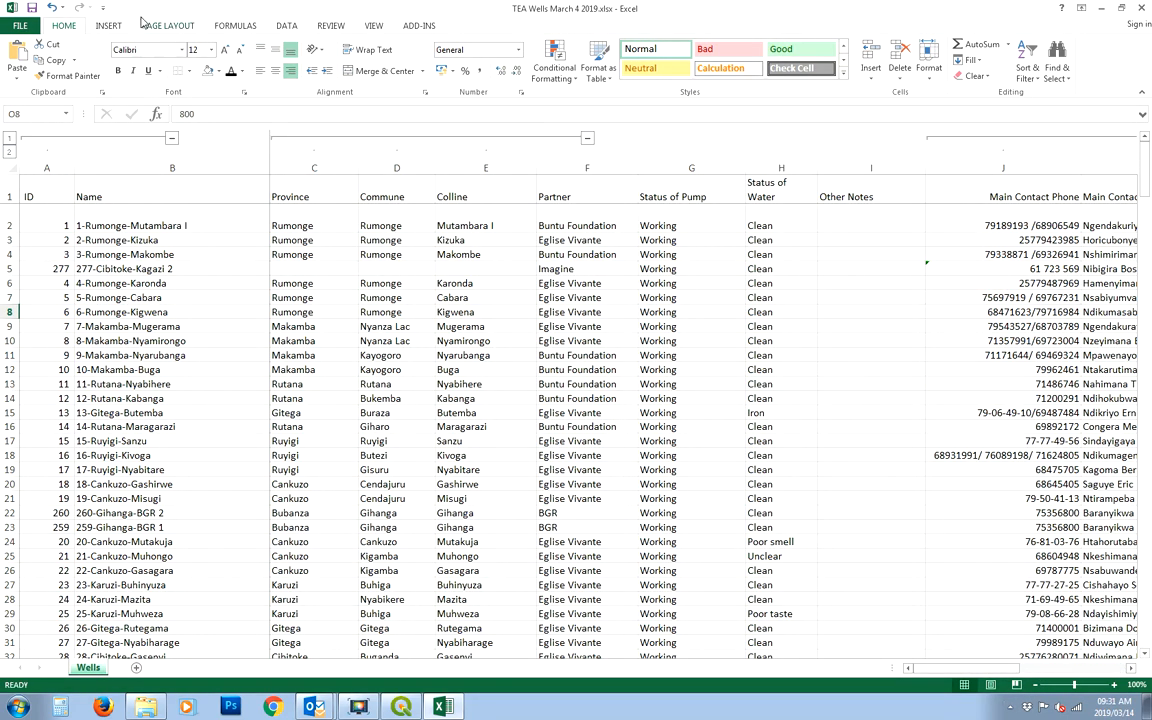
# Step: Save a copy of the workbook as TEA Wells EDIT.xlsx in the Original Data\Tables folder
pyautogui.click(19, 27)
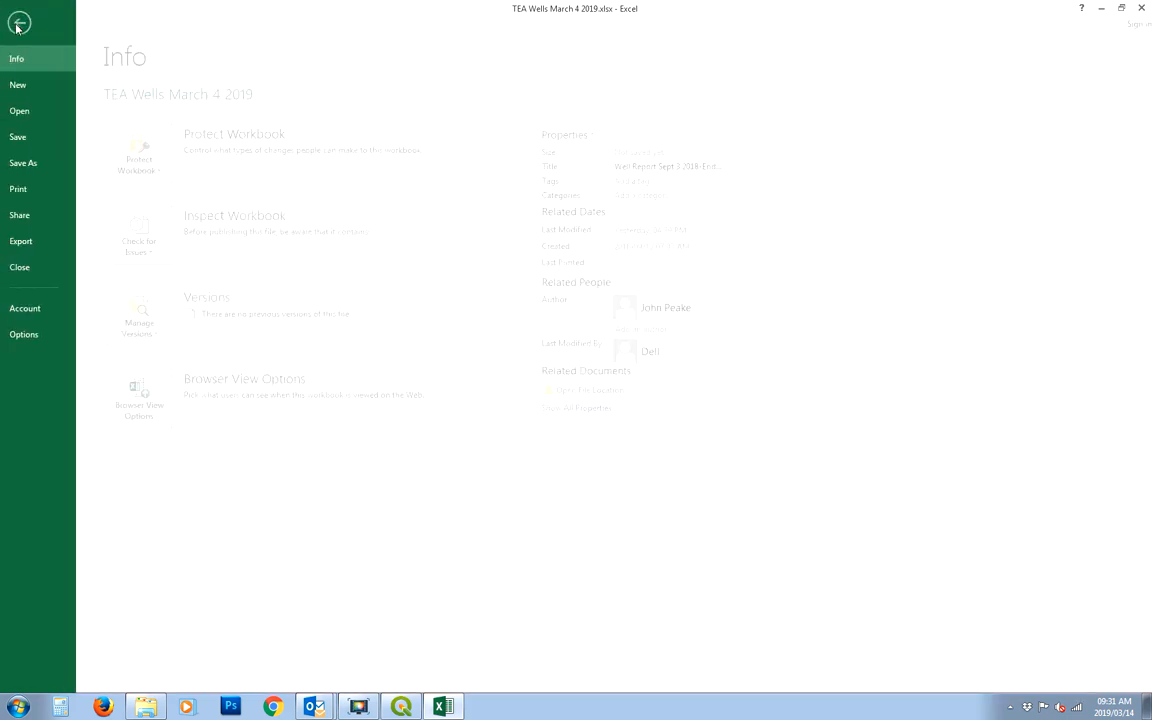
pyautogui.click(42, 164)
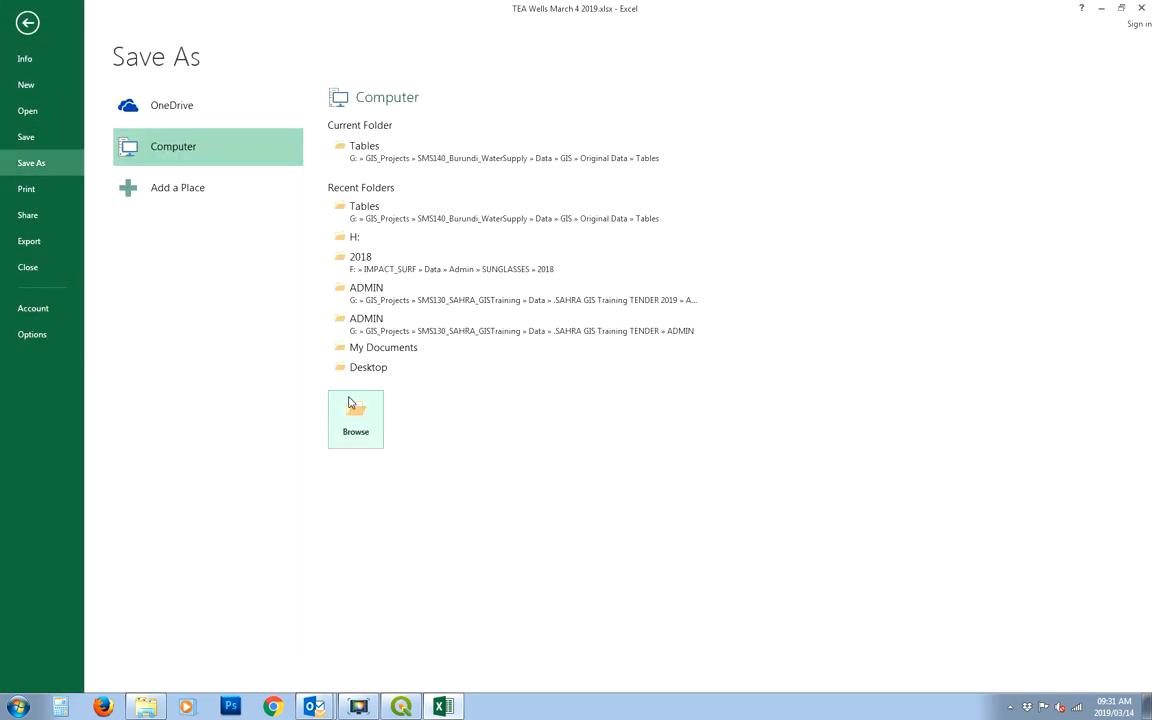
pyautogui.click(355, 415)
pyautogui.click(221, 95)
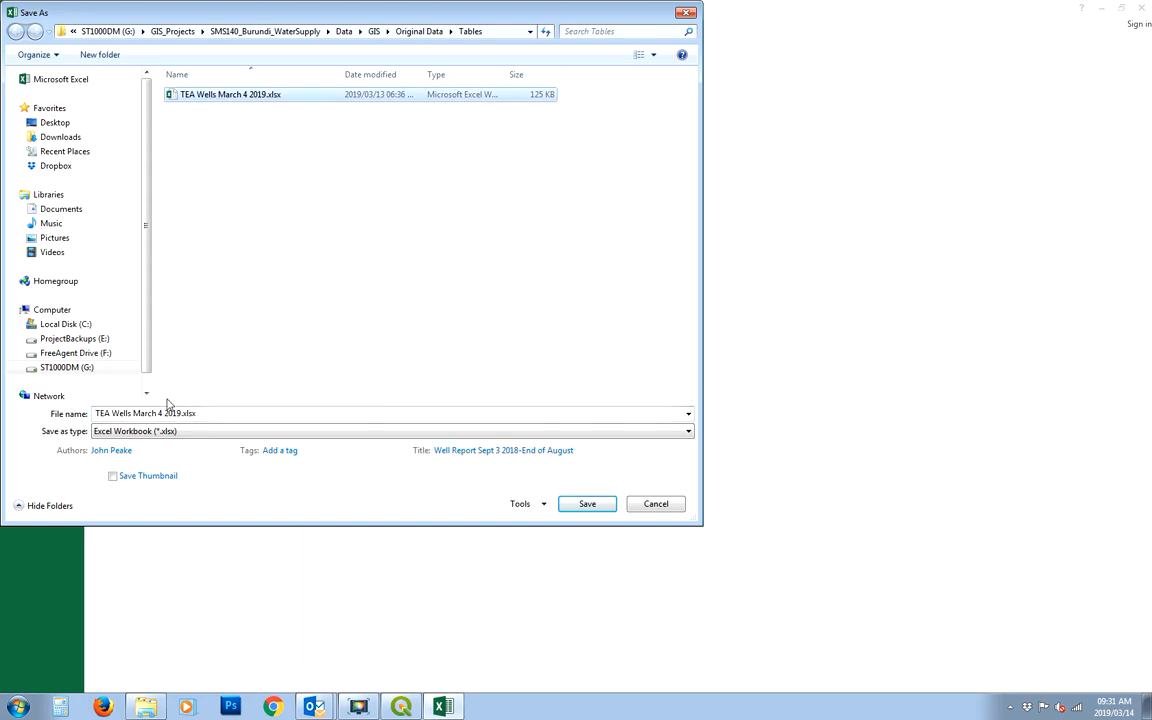
pyautogui.click(134, 413)
pyautogui.click(180, 413)
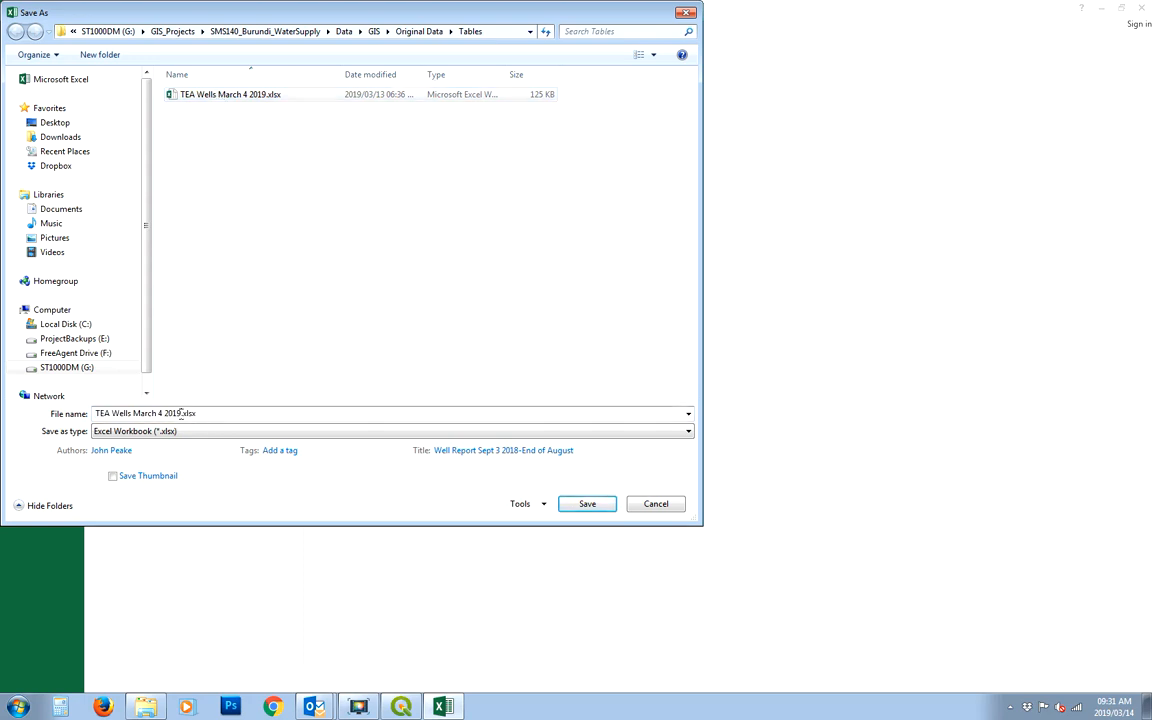
pyautogui.press('BackSpace')
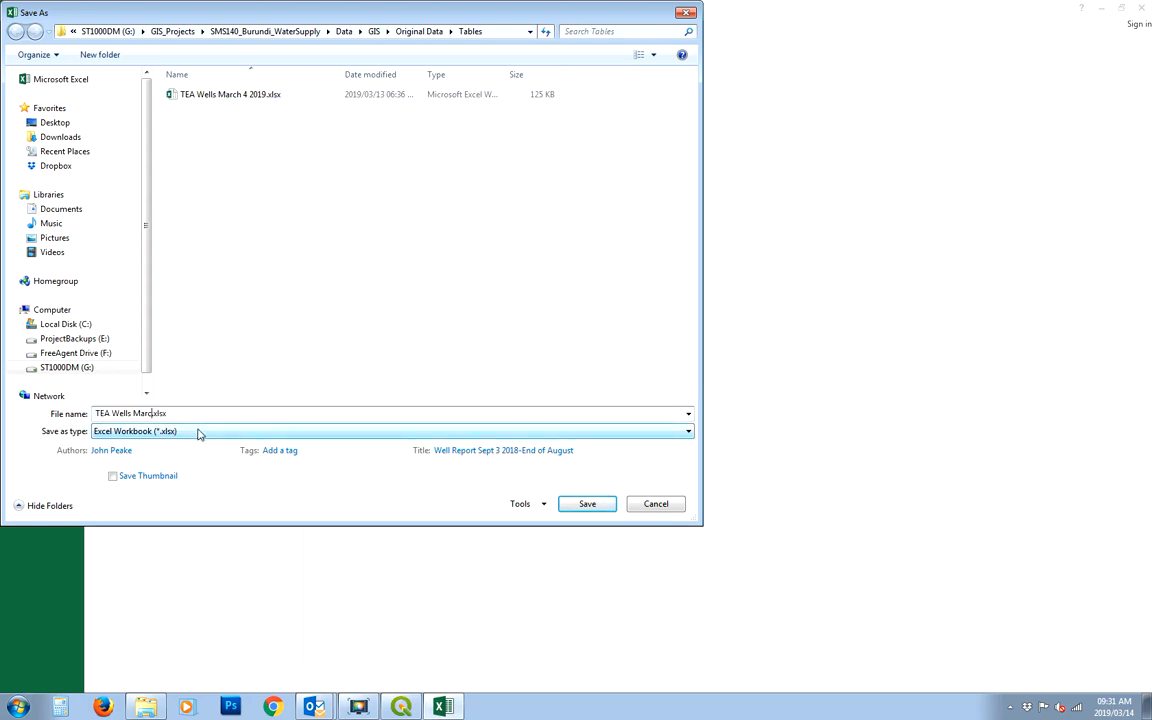
pyautogui.press('BackSpace')
pyautogui.press('BackSpace')
pyautogui.press('BackSpace')
pyautogui.press('BackSpace')
pyautogui.write('EDIT')
pyautogui.click(588, 503)
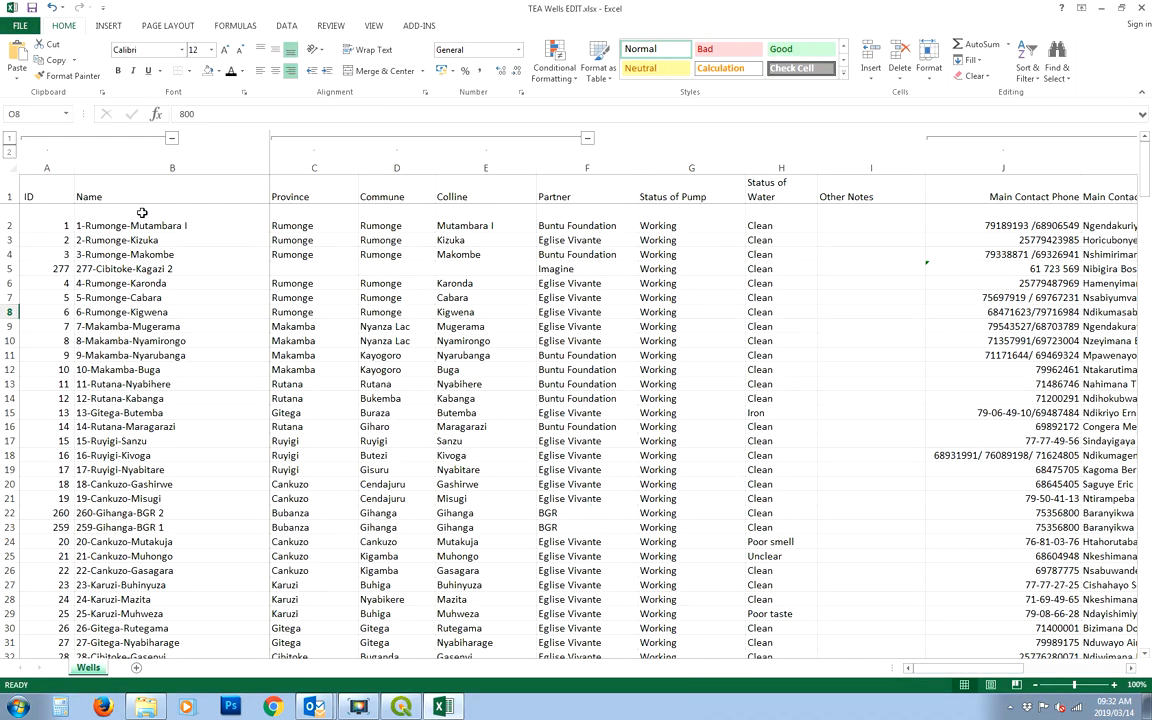
# Step: Save the active sheet as TEA Wells EDIT.csv in CSV (Comma delimited) format, accepting the single-sheet and format limitations
pyautogui.click(22, 26)
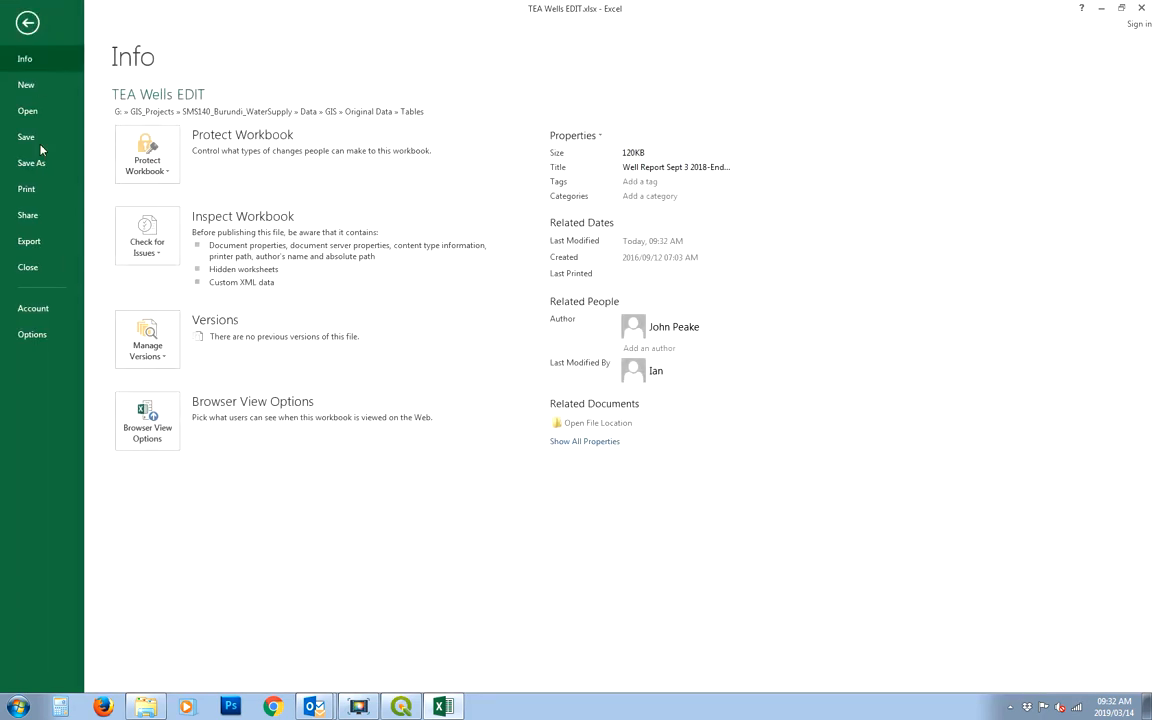
pyautogui.click(32, 163)
pyautogui.click(356, 418)
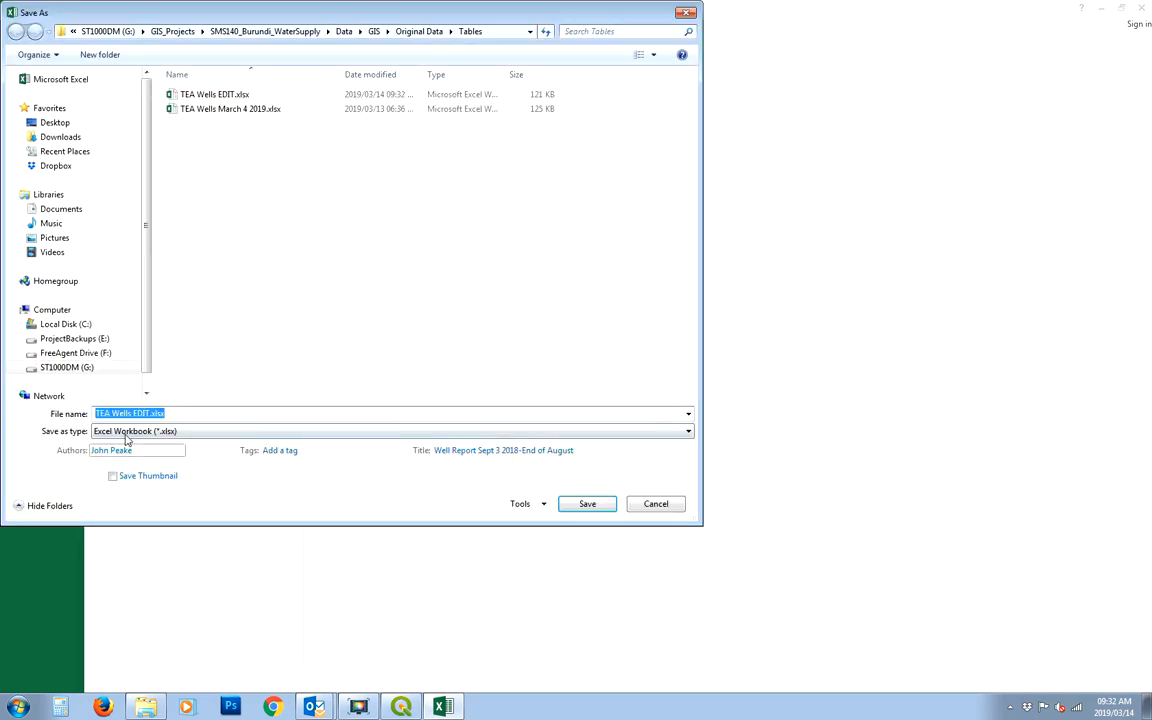
pyautogui.click(219, 433)
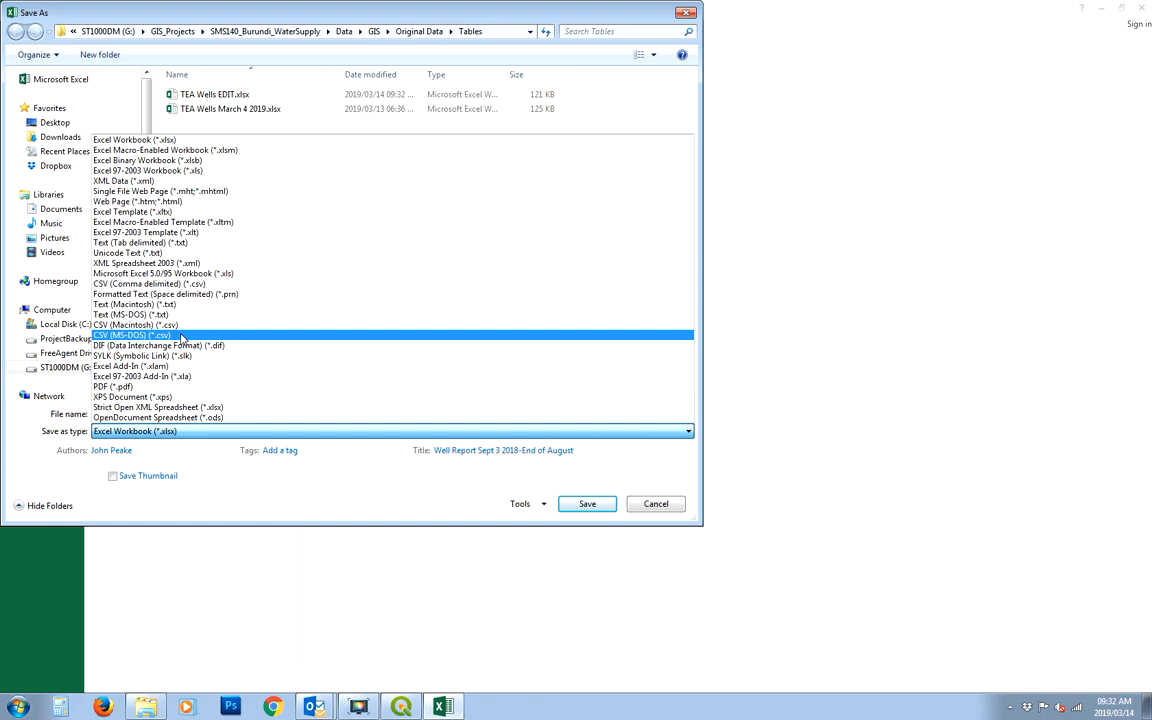
pyautogui.click(131, 284)
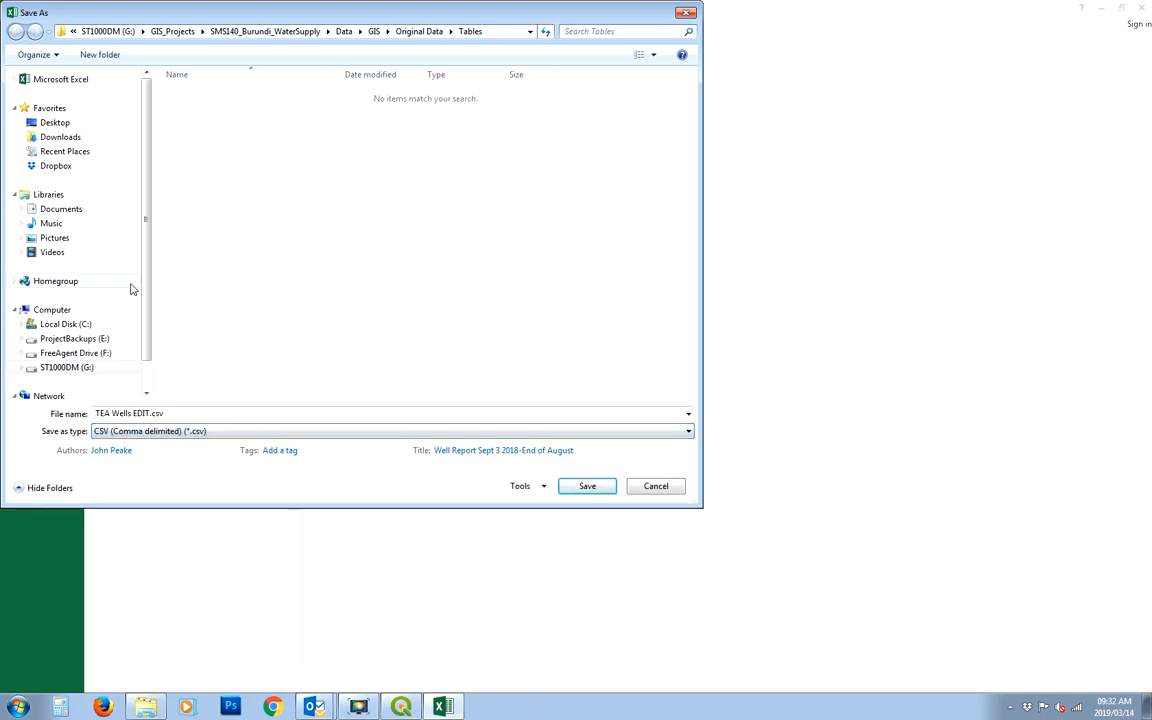
pyautogui.click(588, 487)
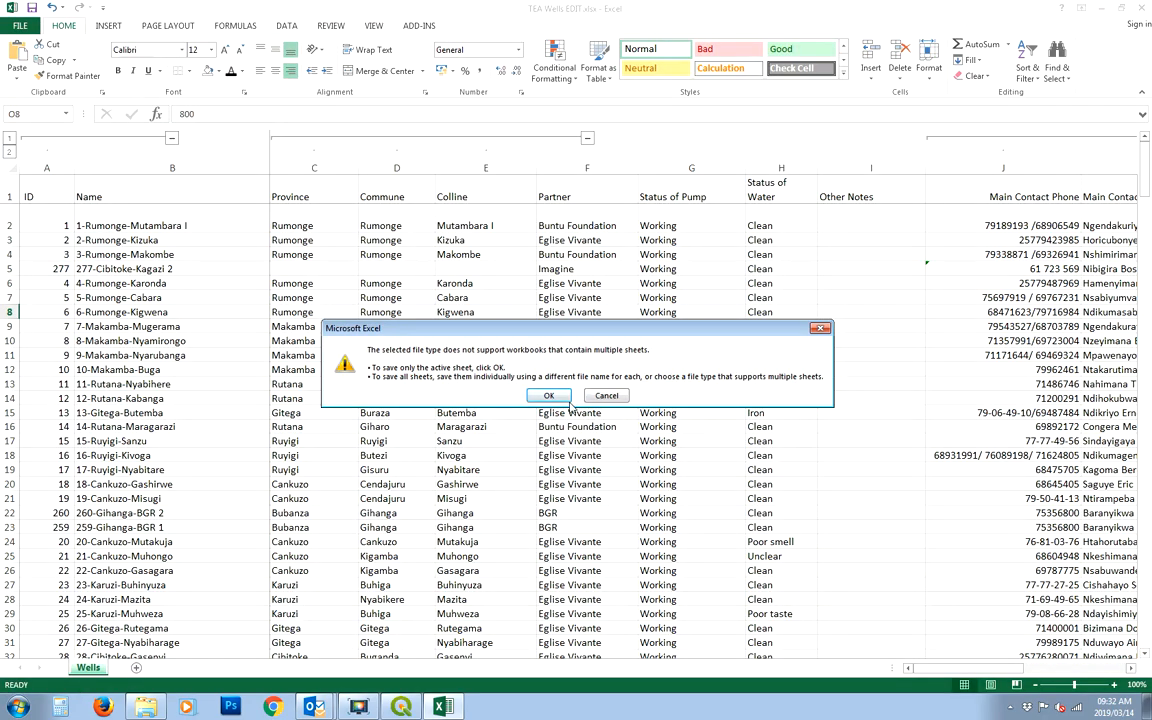
pyautogui.click(550, 396)
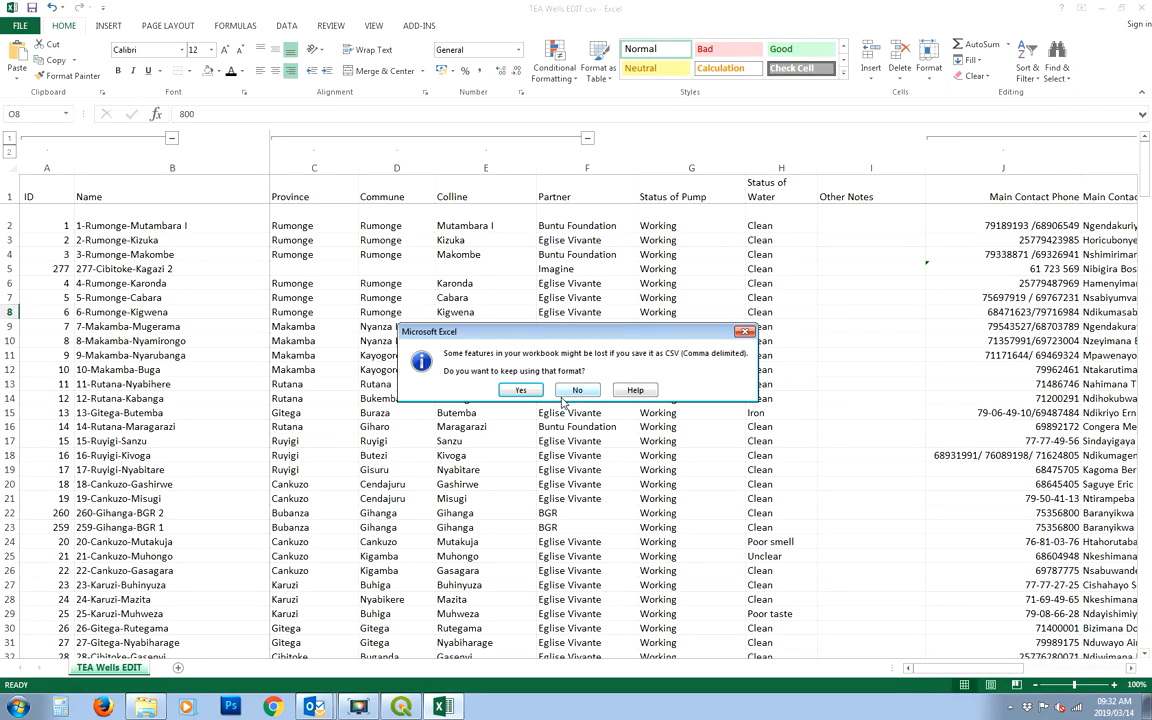
pyautogui.click(539, 394)
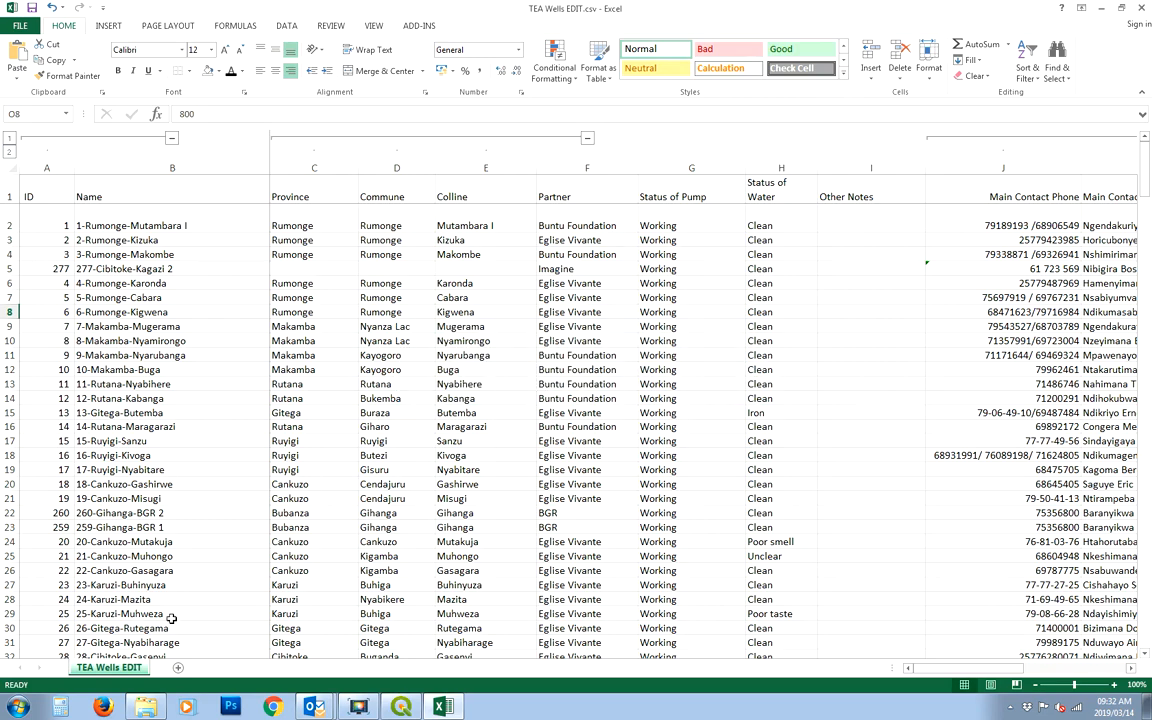
# Step: Look briefly over the CSV sheet and close it without saving changes
pyautogui.scroll(-14, 203, 441)
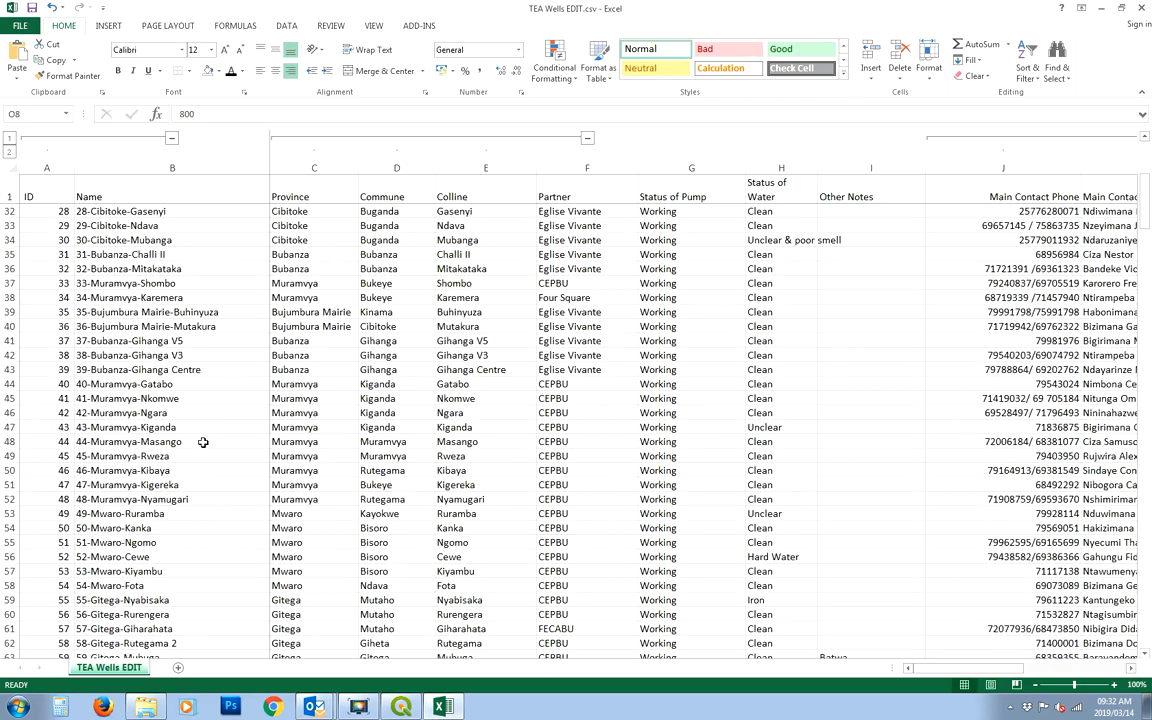
pyautogui.scroll(14, 200, 442)
pyautogui.click(1144, 7)
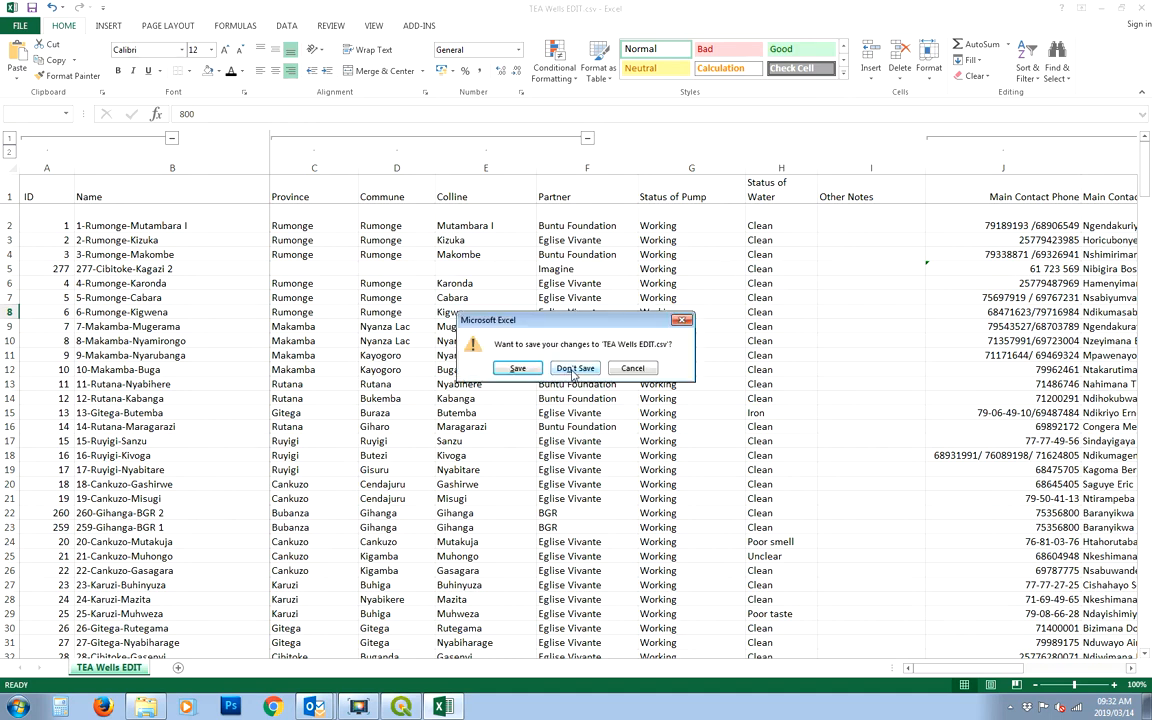
pyautogui.click(575, 369)
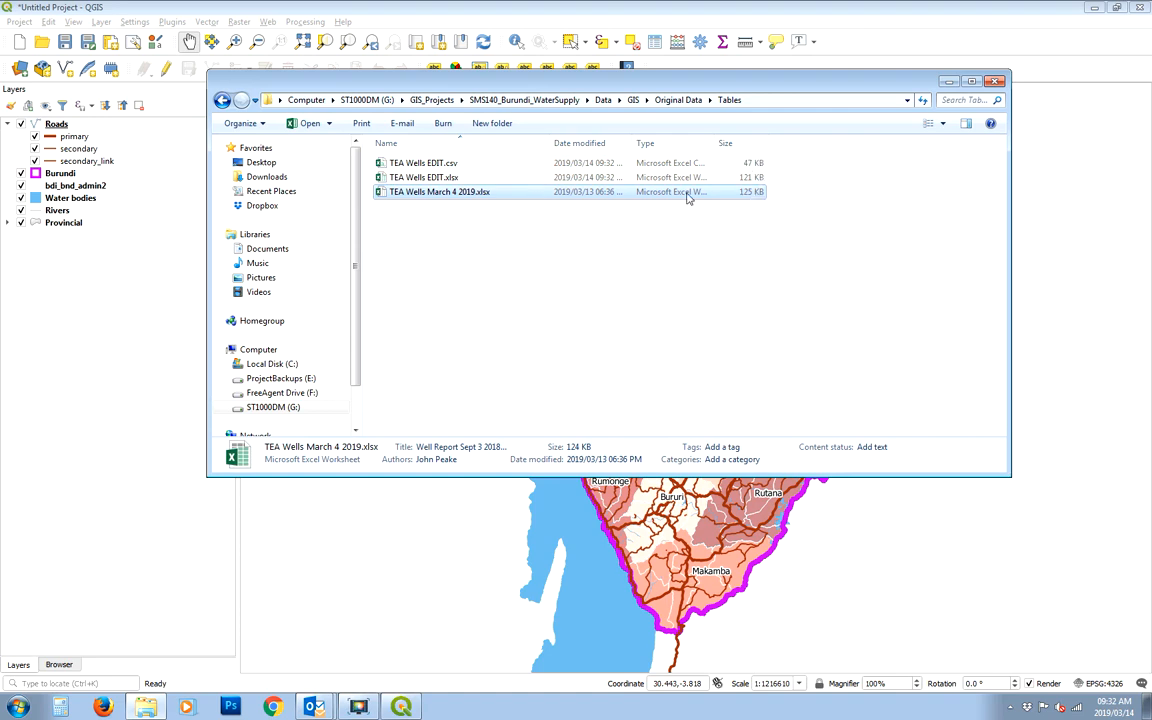
# Step: Close the Tables folder window and check the project's coordinate reference system in QGIS
pyautogui.click(994, 82)
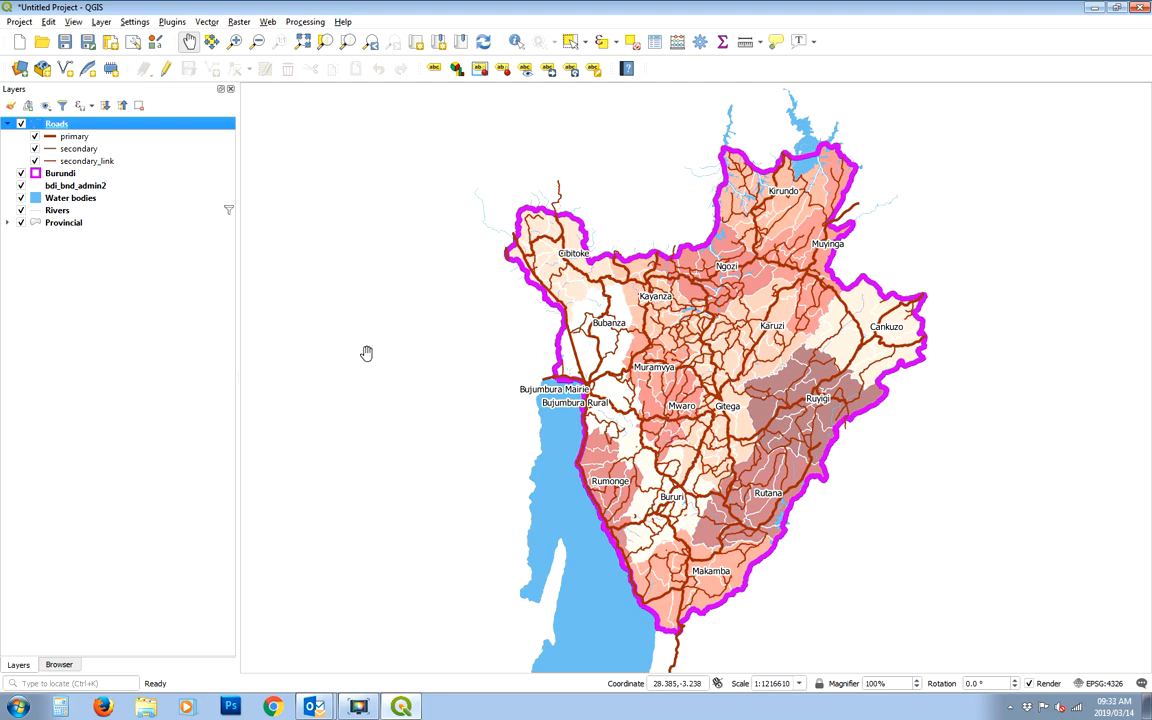
pyautogui.click(1101, 685)
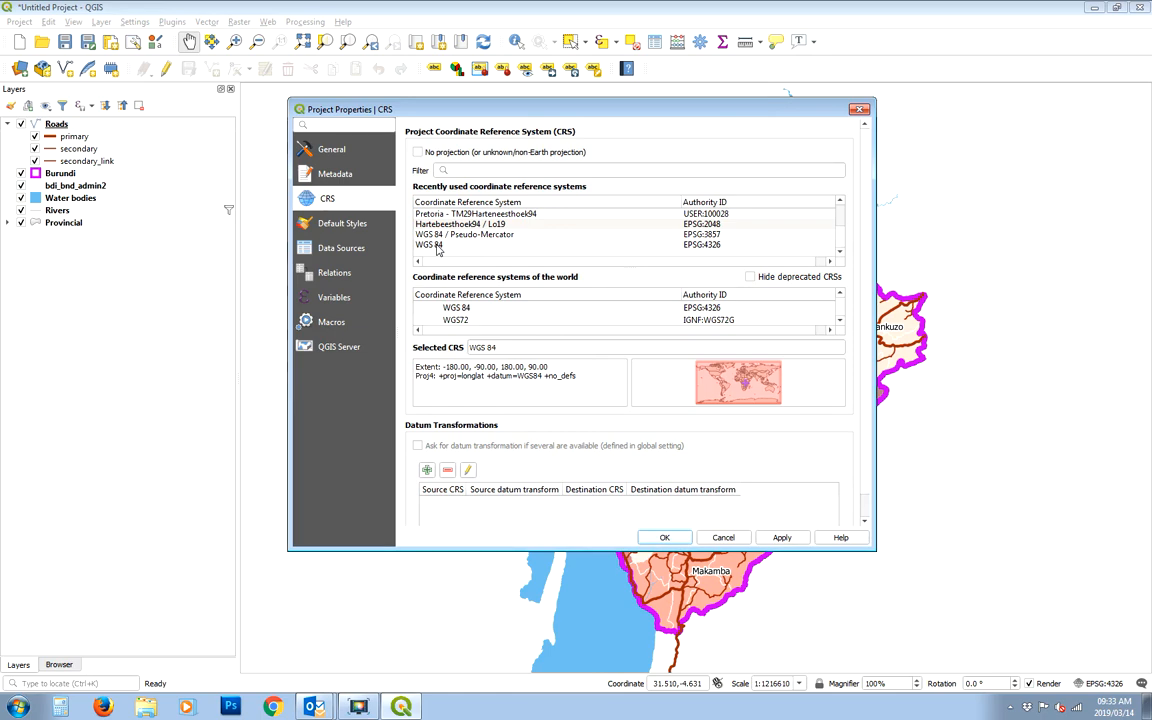
pyautogui.click(859, 110)
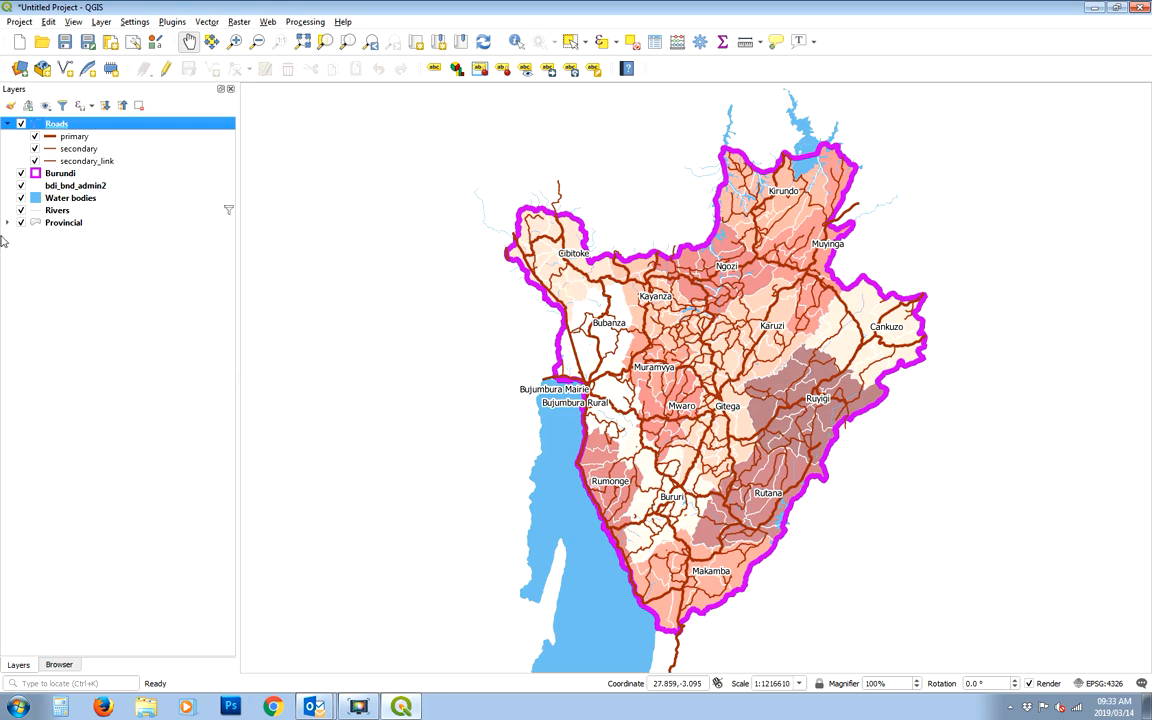
# Step: Start a delimited text layer and load TEA Wells EDIT.csv from the GIS\Original Data\Tables folder as its source file
pyautogui.click(18, 70)
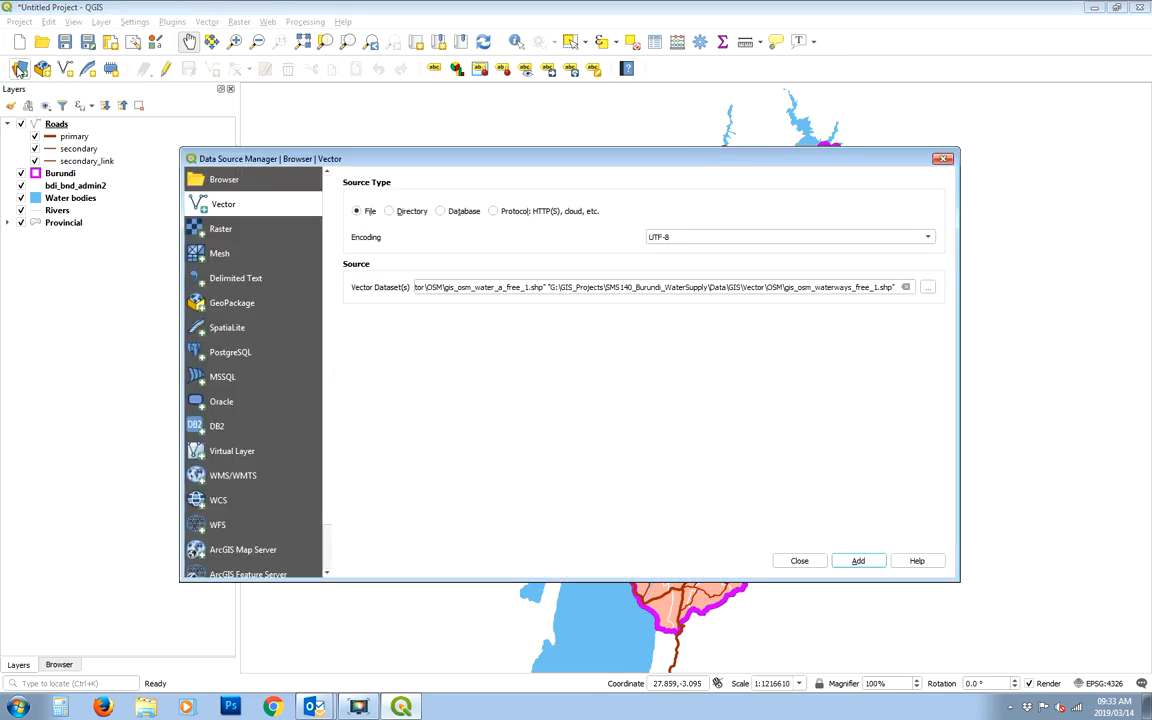
pyautogui.click(238, 278)
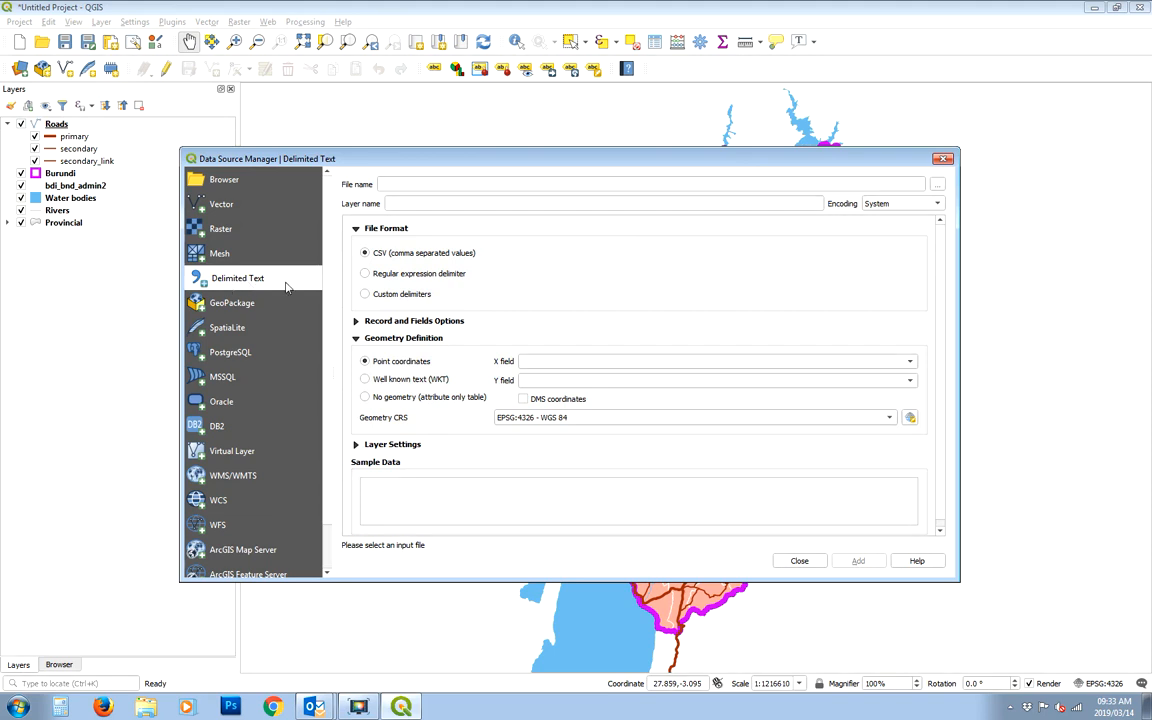
pyautogui.click(938, 185)
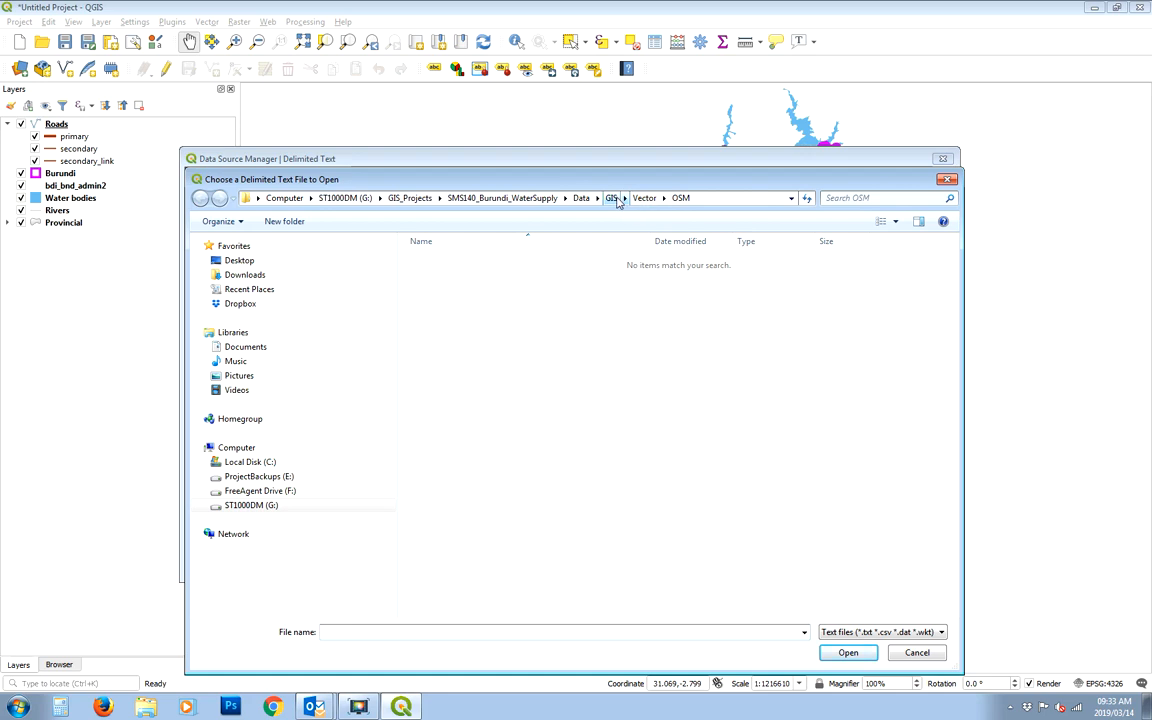
pyautogui.click(611, 197)
pyautogui.doubleClick(485, 274)
pyautogui.doubleClick(468, 263)
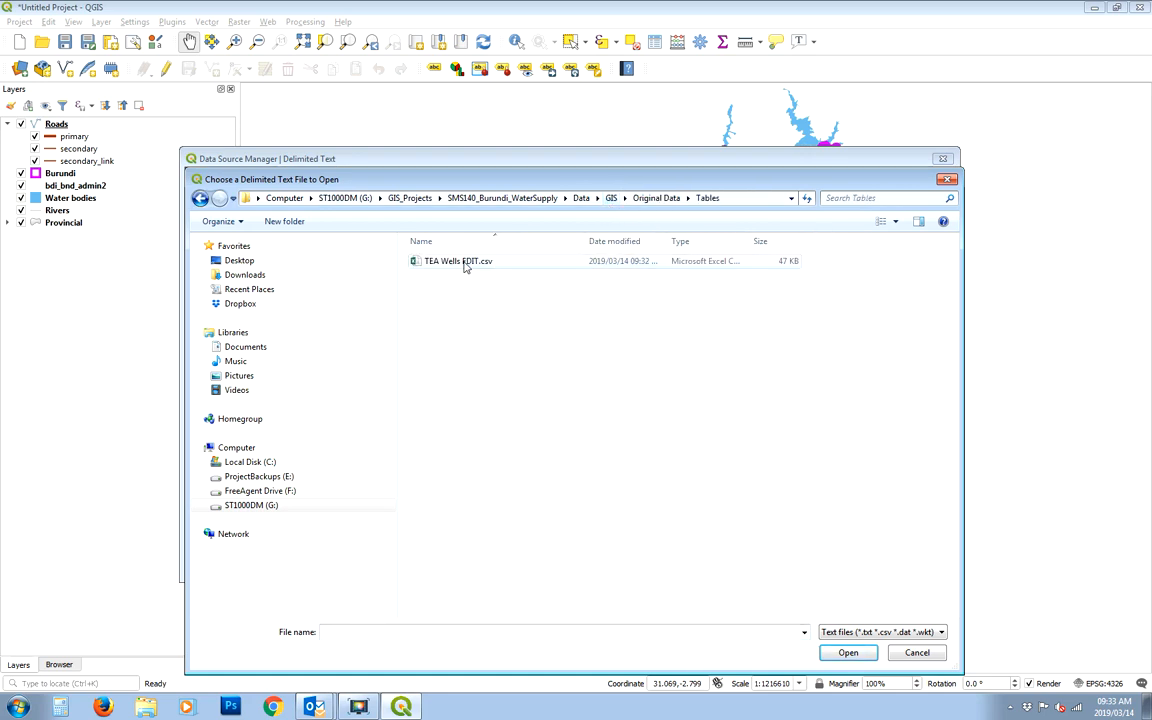
pyautogui.click(465, 262)
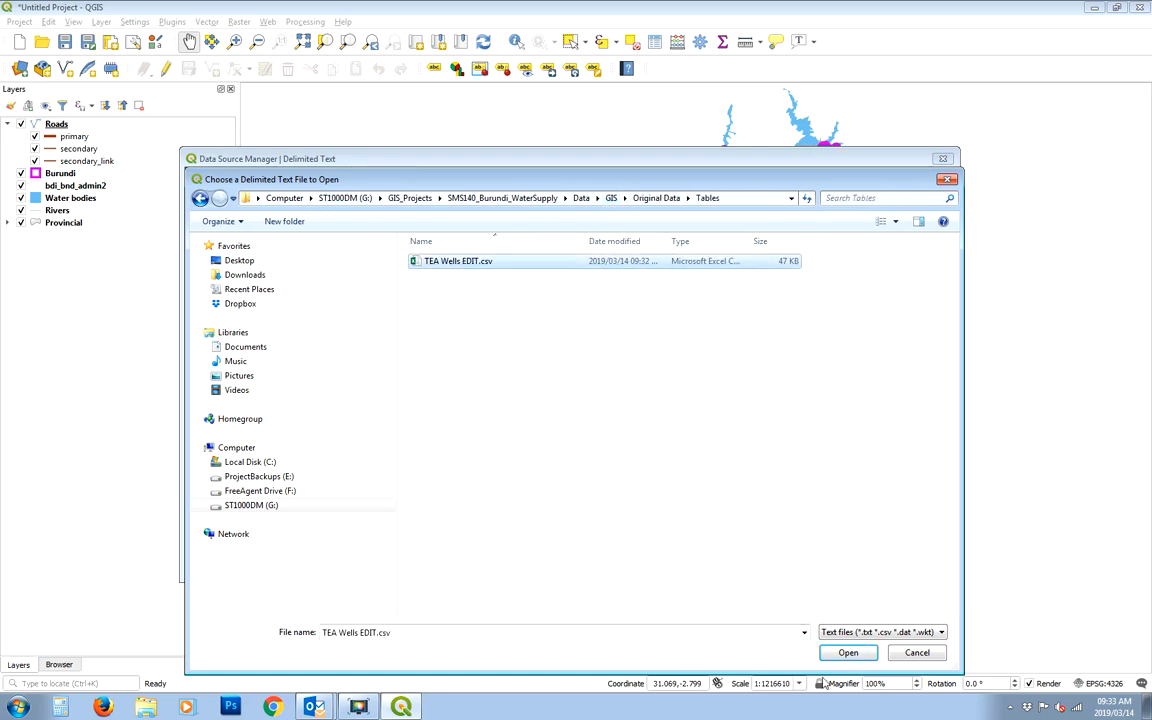
pyautogui.click(849, 652)
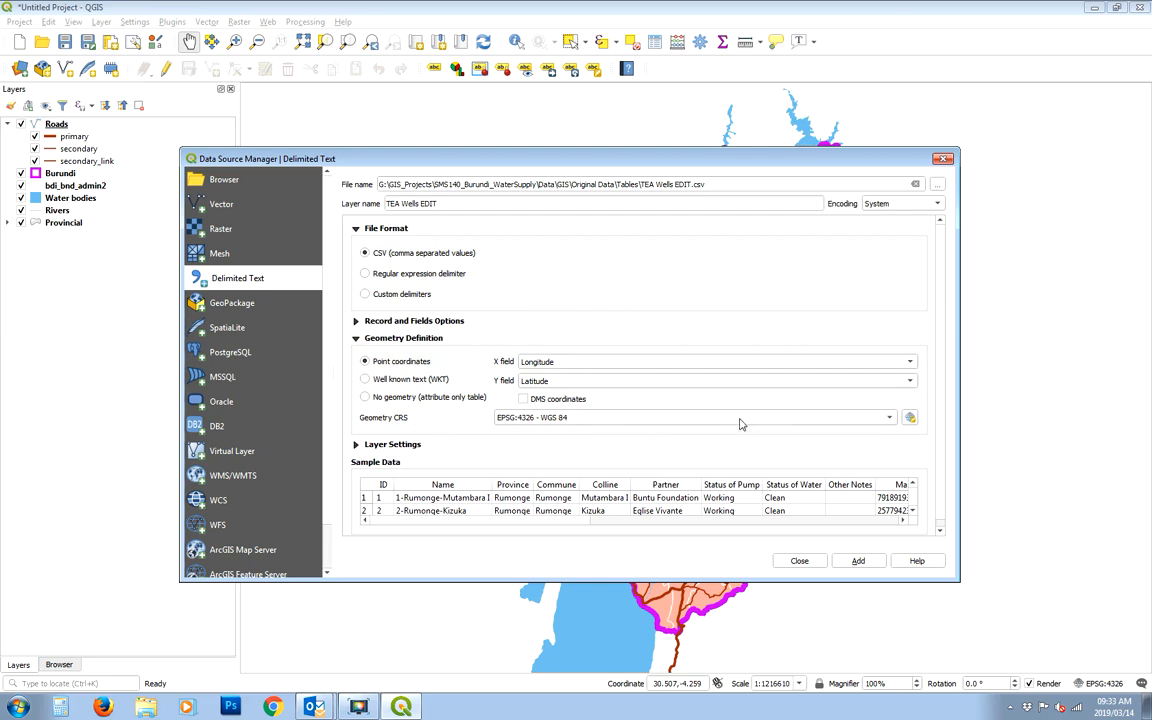
# Step: Choose EPSG:4326 - WGS 84 as the geometry CRS and enlarge the dialog to show more sample data rows
pyautogui.click(887, 418)
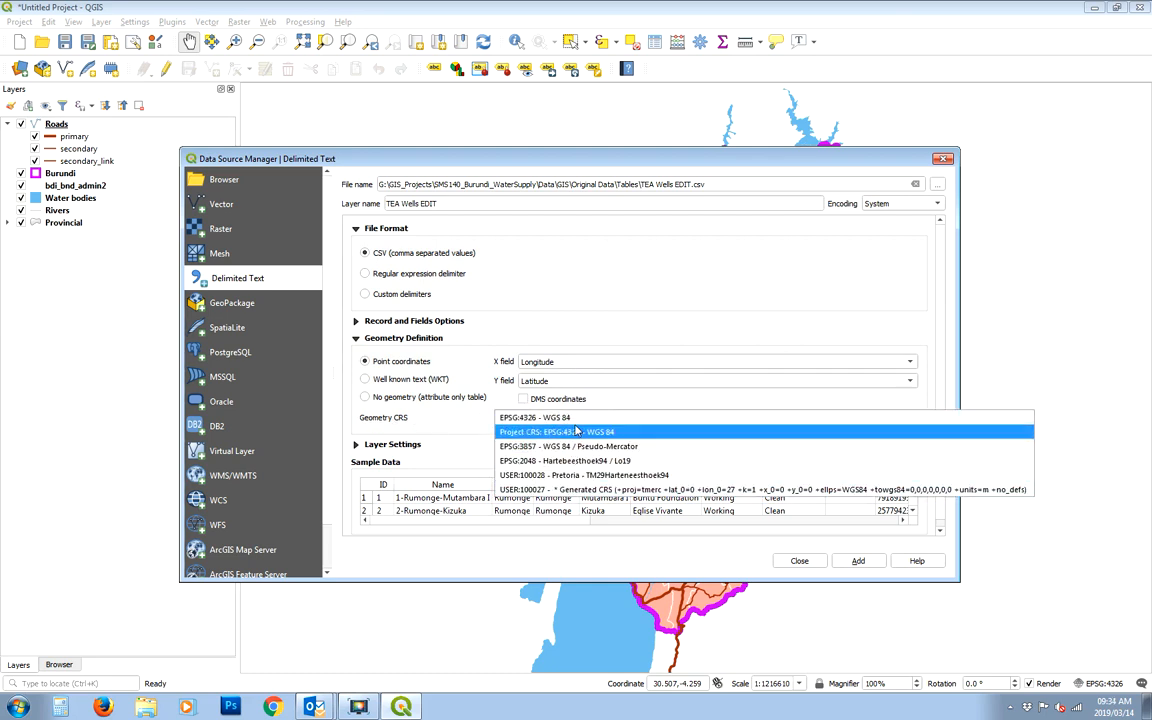
pyautogui.click(513, 418)
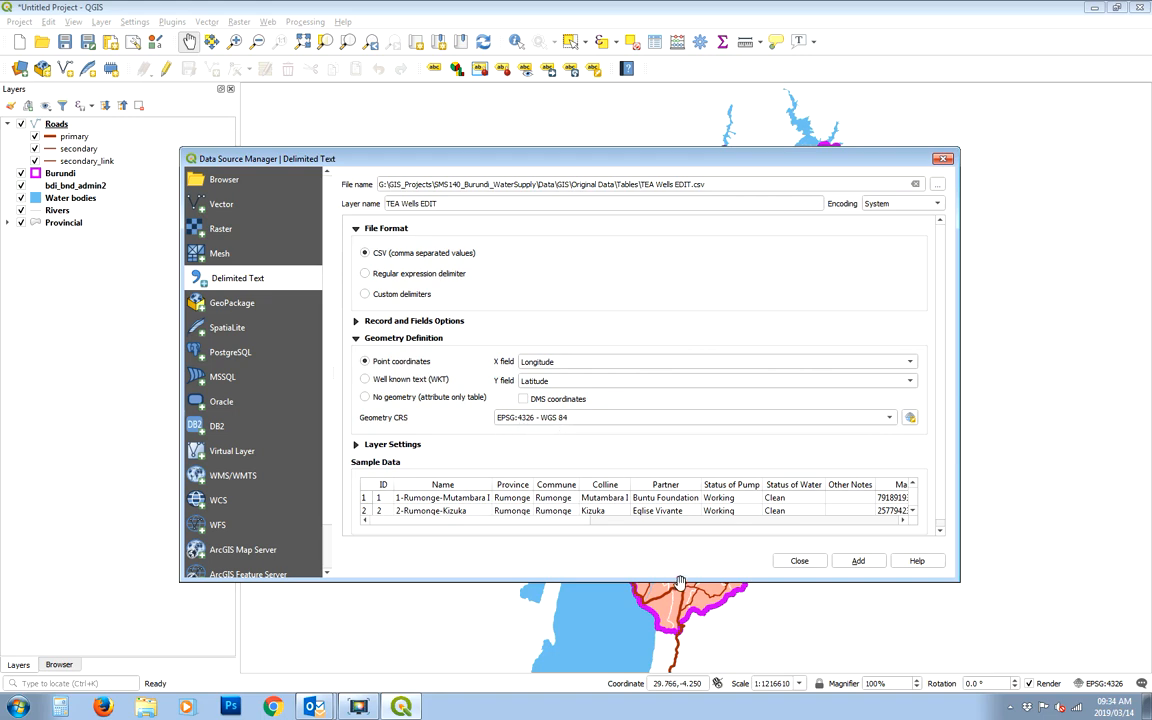
pyautogui.moveTo(687, 581); pyautogui.dragTo(687, 667)
pyautogui.moveTo(554, 163); pyautogui.dragTo(526, 105)
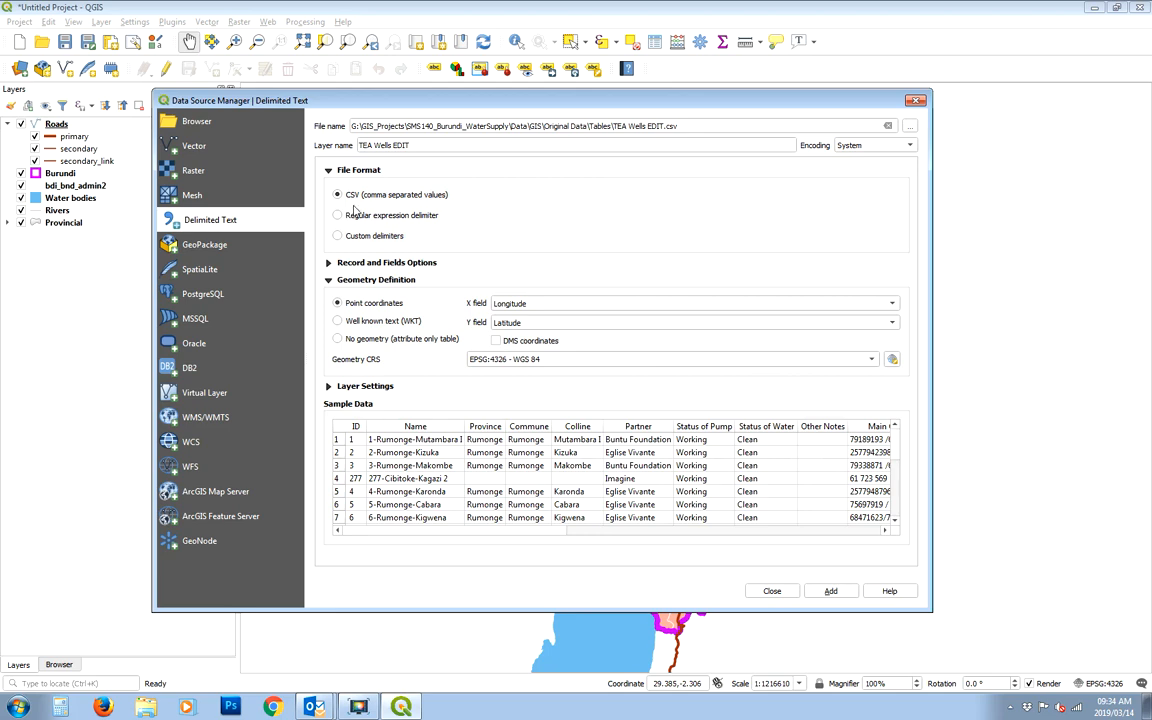
# Step: Preview the custom delimiters option, return to CSV (comma separated values), and add the TEA Wells EDIT point layer to the map
pyautogui.click(338, 236)
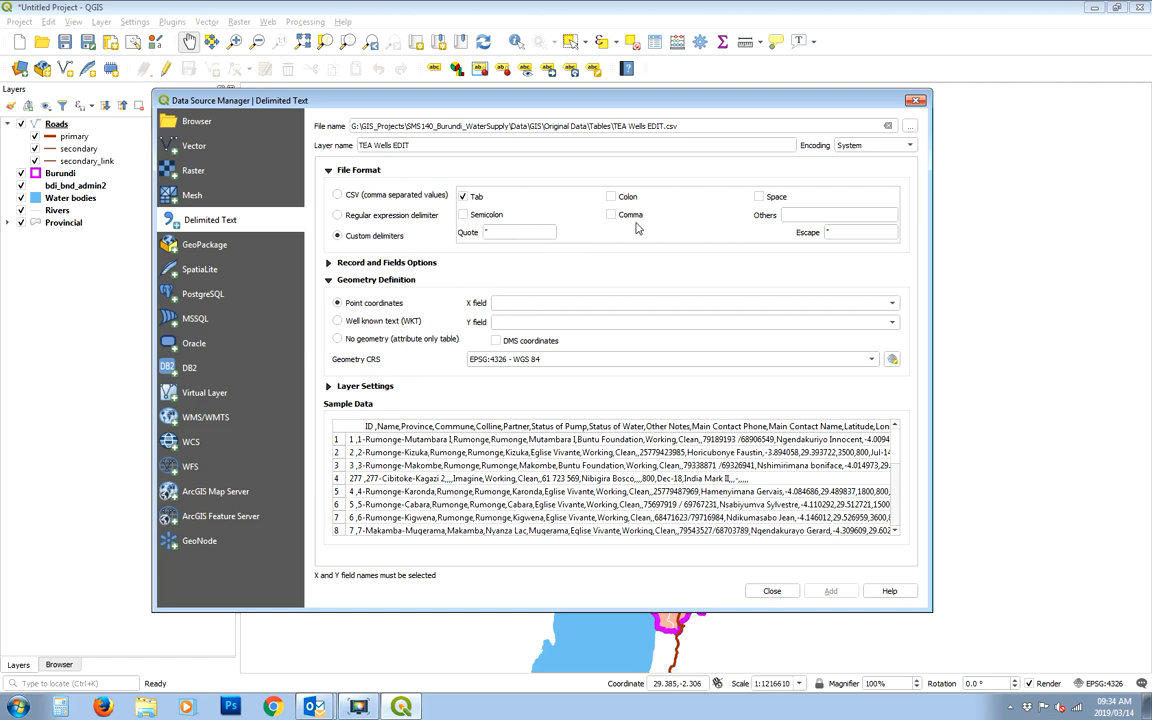
pyautogui.click(337, 196)
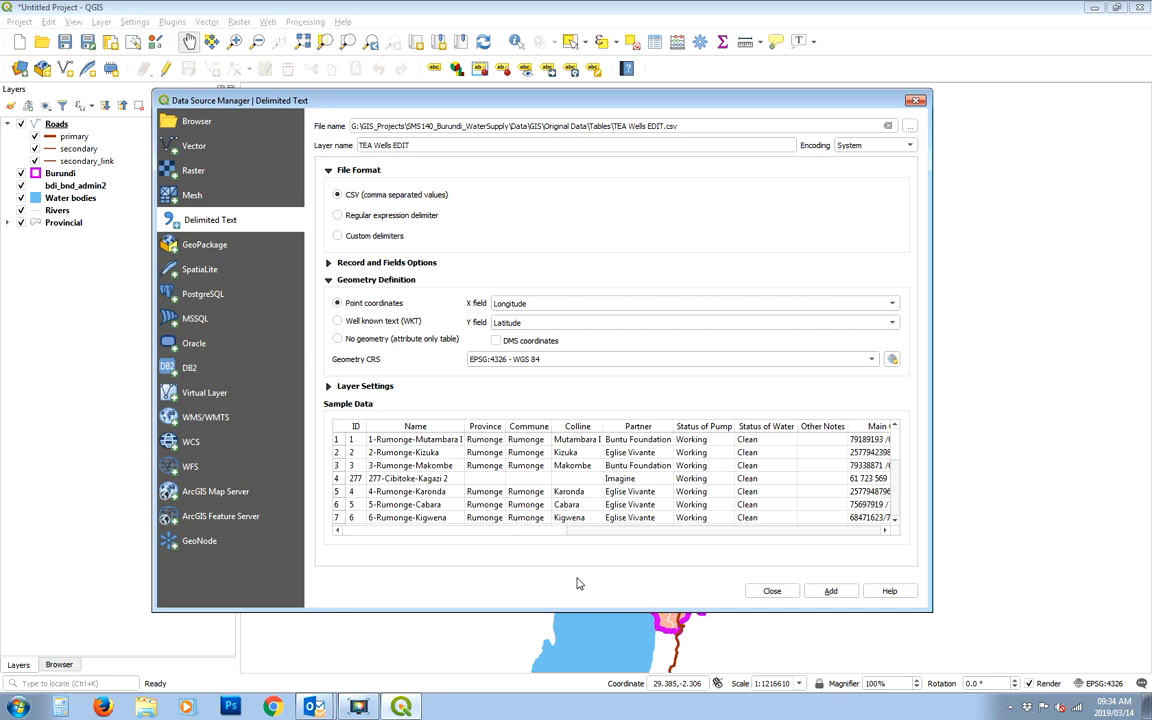
pyautogui.click(826, 592)
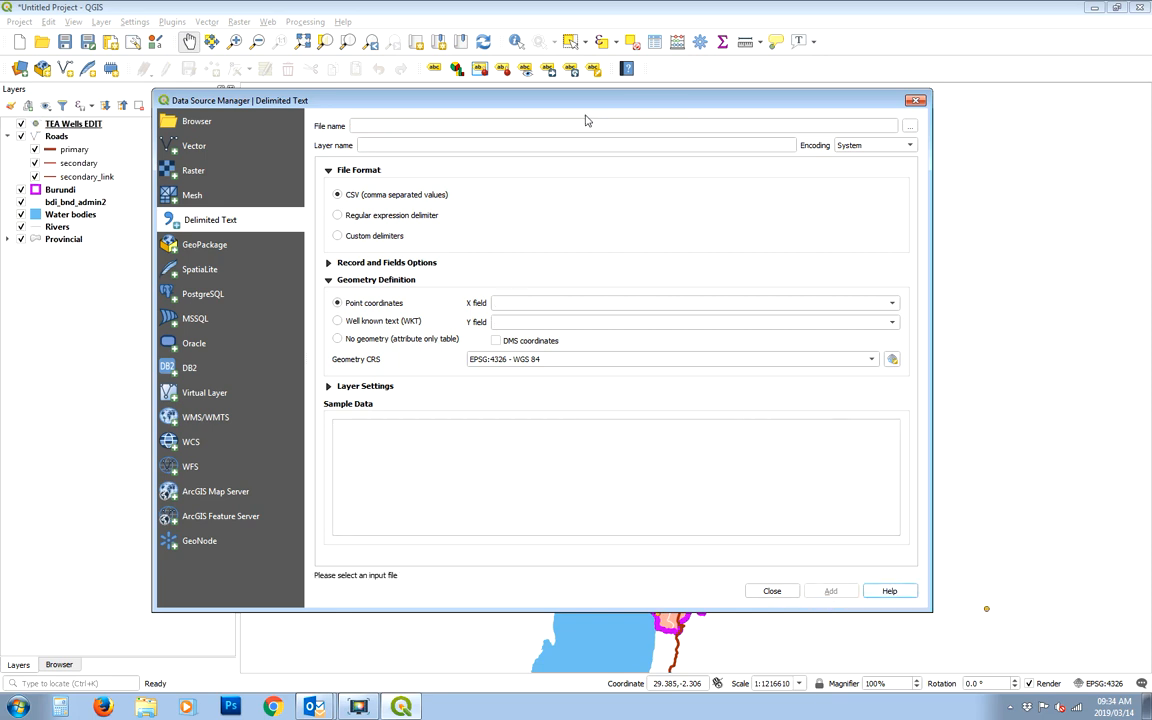
pyautogui.click(772, 591)
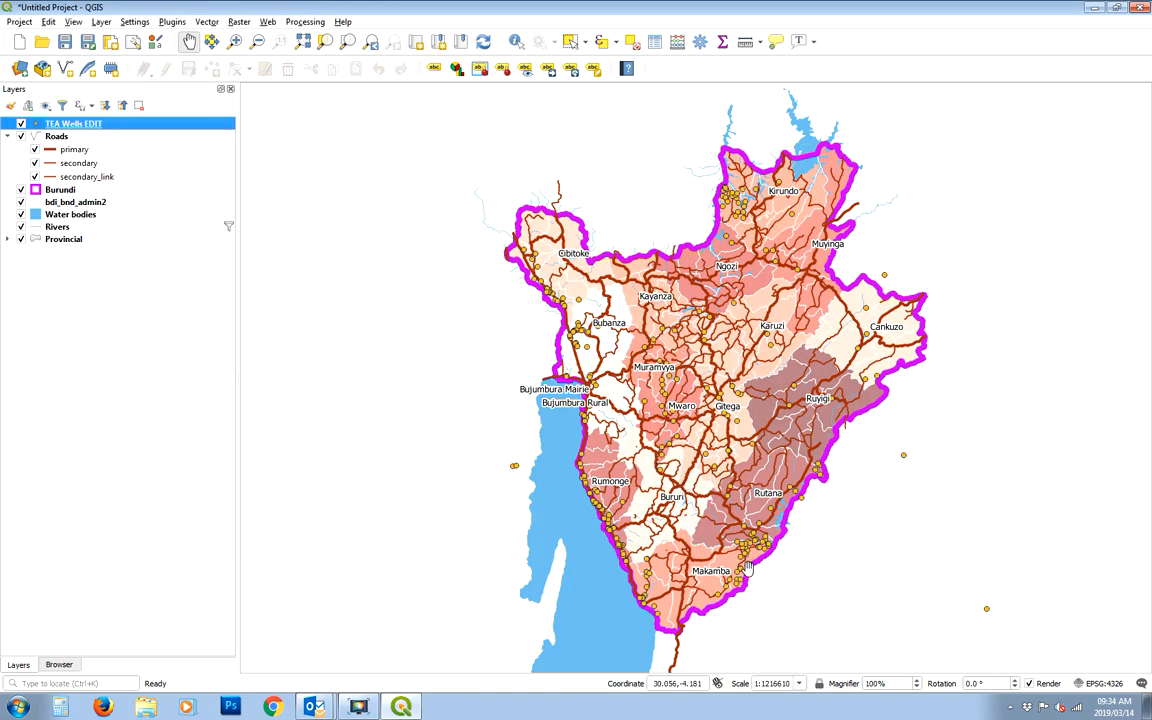
# Step: Examine the well points around the map, especially those lying outside Burundi's boundary
pyautogui.moveTo(796, 592); pyautogui.dragTo(766, 506)
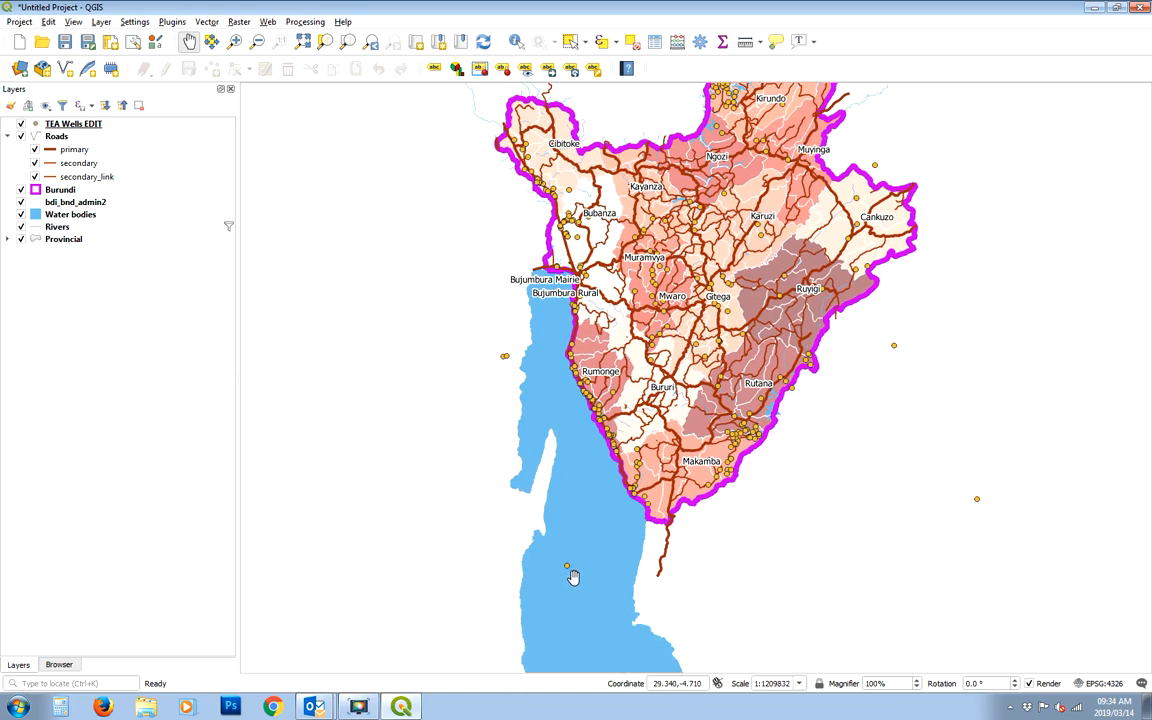
pyautogui.moveTo(573, 577); pyautogui.dragTo(531, 654)
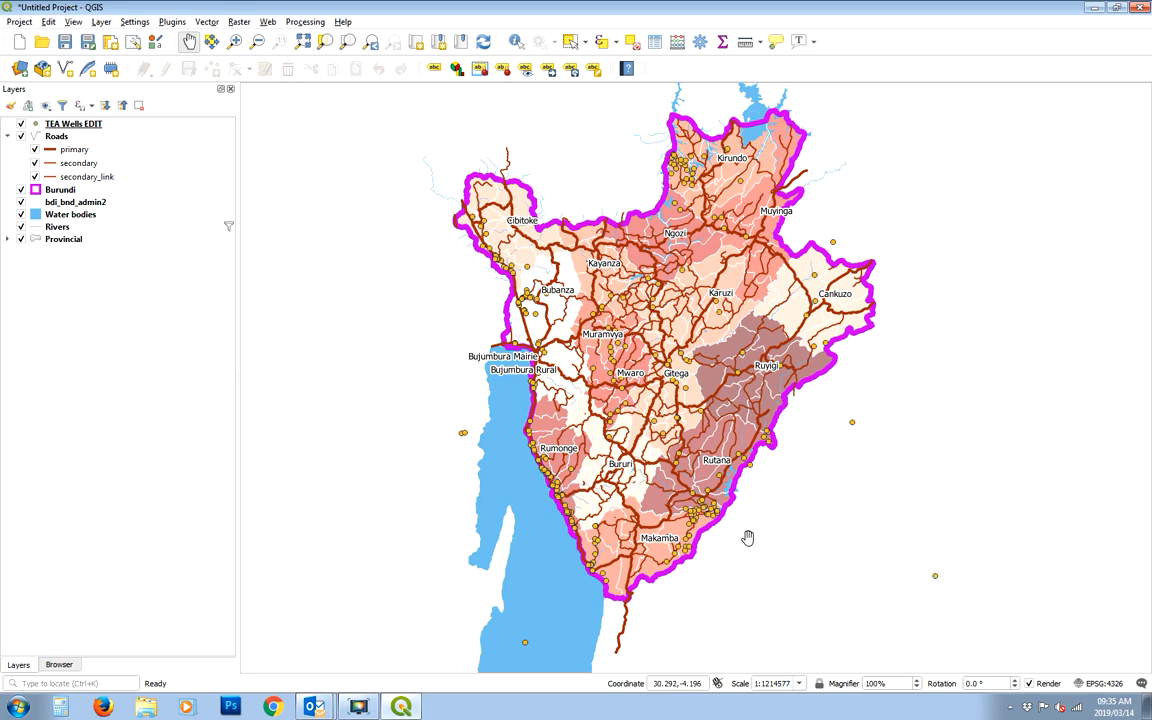
pyautogui.moveTo(388, 378); pyautogui.dragTo(419, 449)
pyautogui.moveTo(552, 324); pyautogui.dragTo(521, 333)
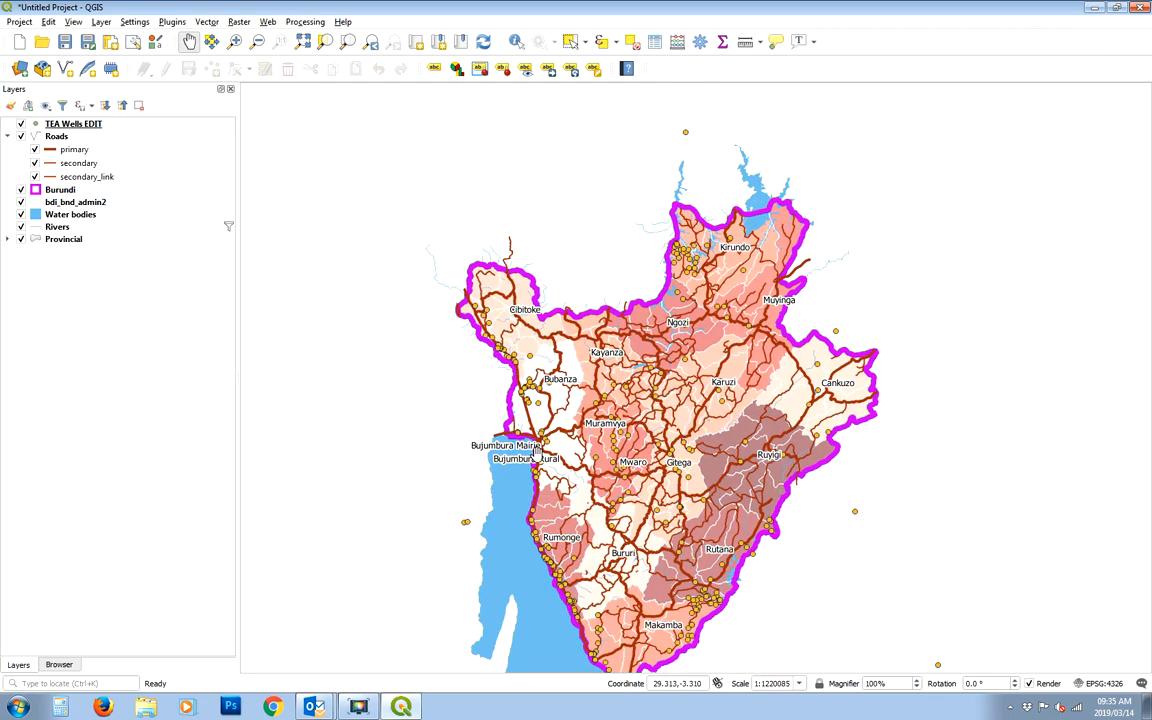
pyautogui.moveTo(547, 496); pyautogui.dragTo(578, 470)
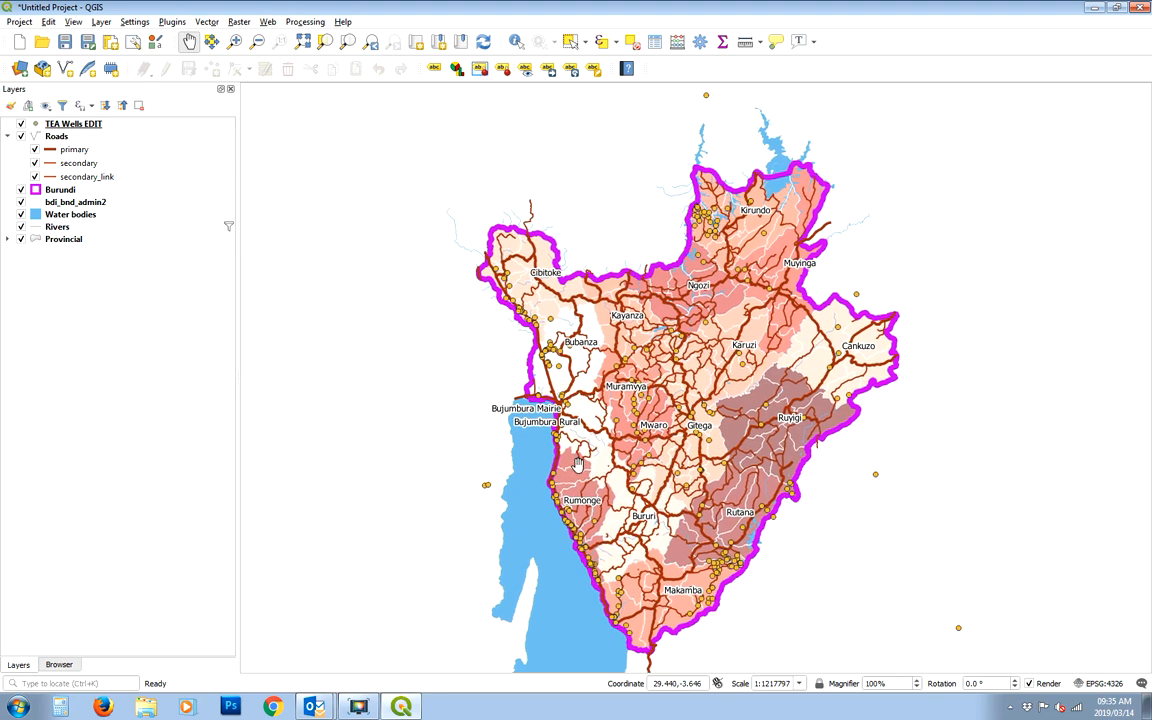
pyautogui.moveTo(517, 419); pyautogui.dragTo(512, 407)
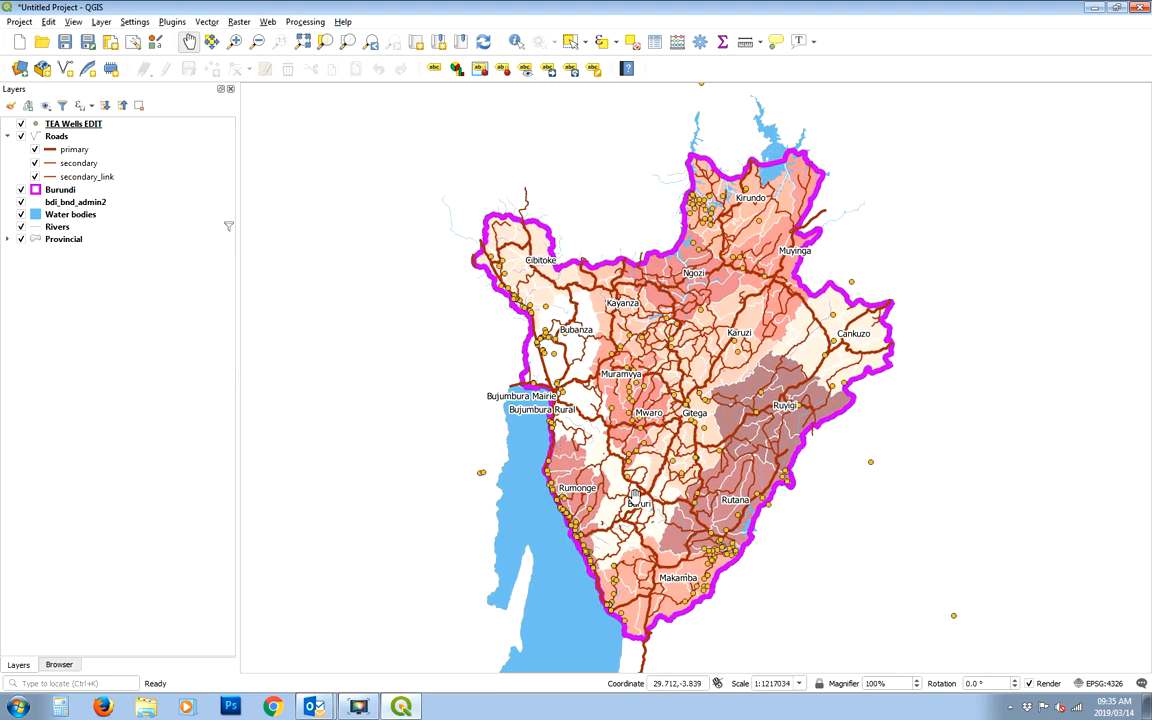
# Step: Rename the TEA Wells EDIT layer to Pumps
pyautogui.moveTo(58, 131)
pyautogui.rightClick(63, 126)
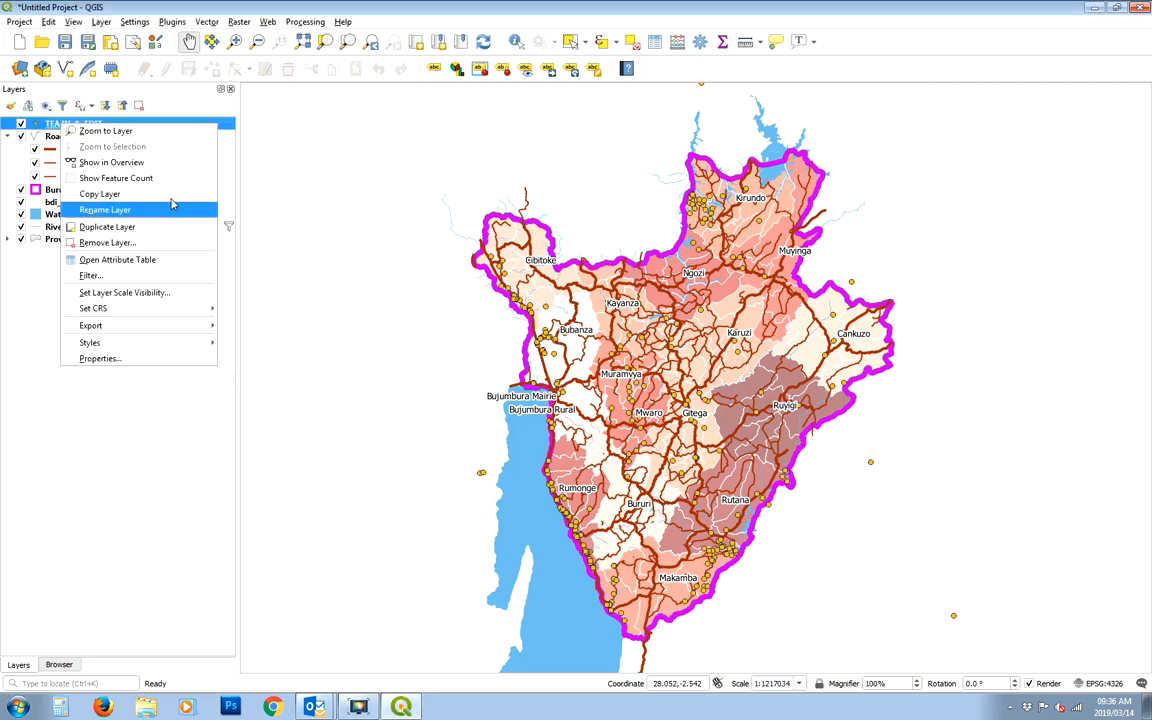
pyautogui.click(141, 210)
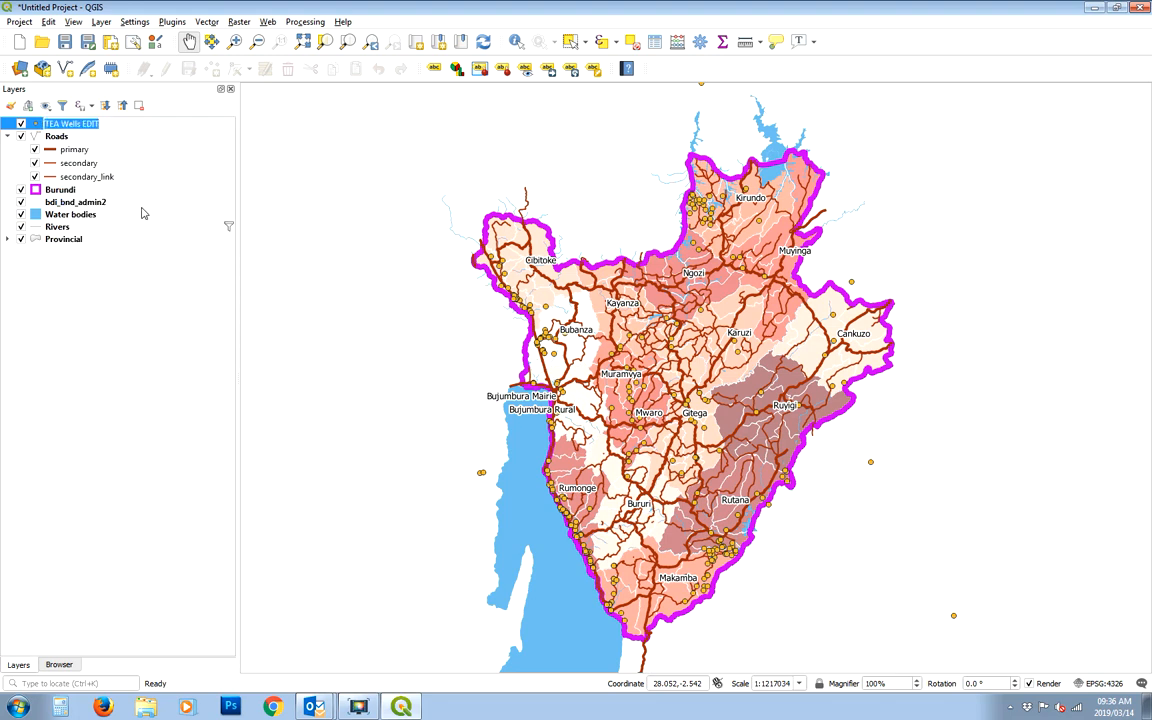
pyautogui.write('Pumps')
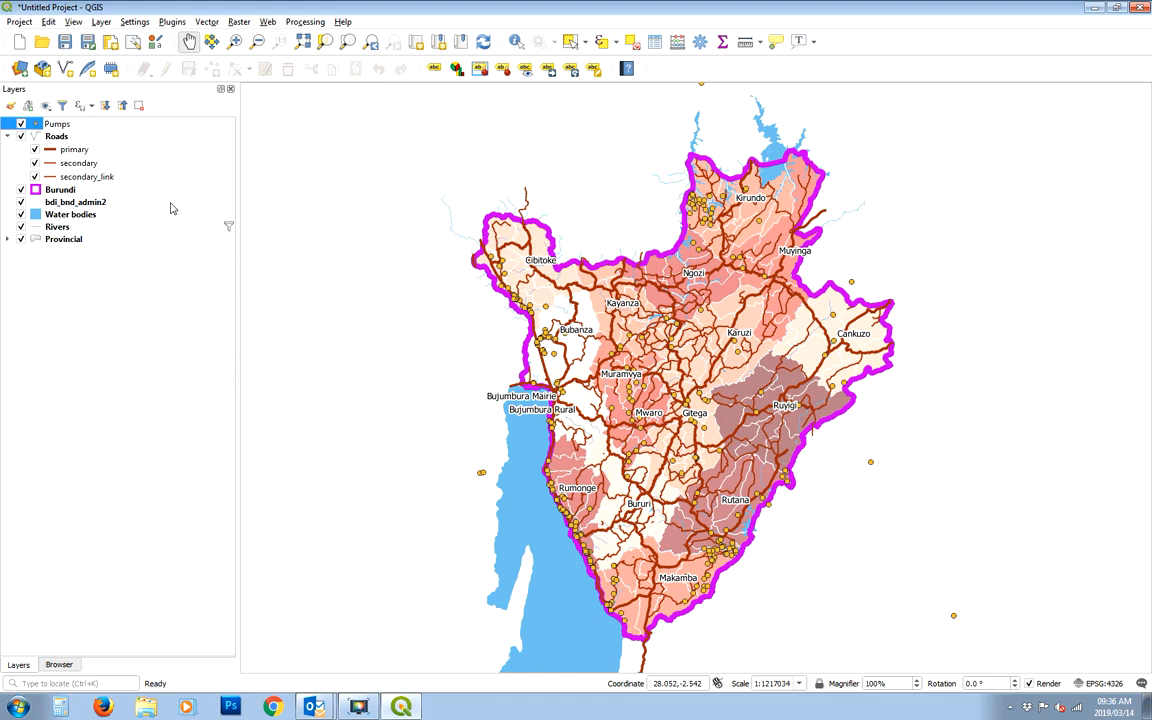
pyautogui.click(84, 320)
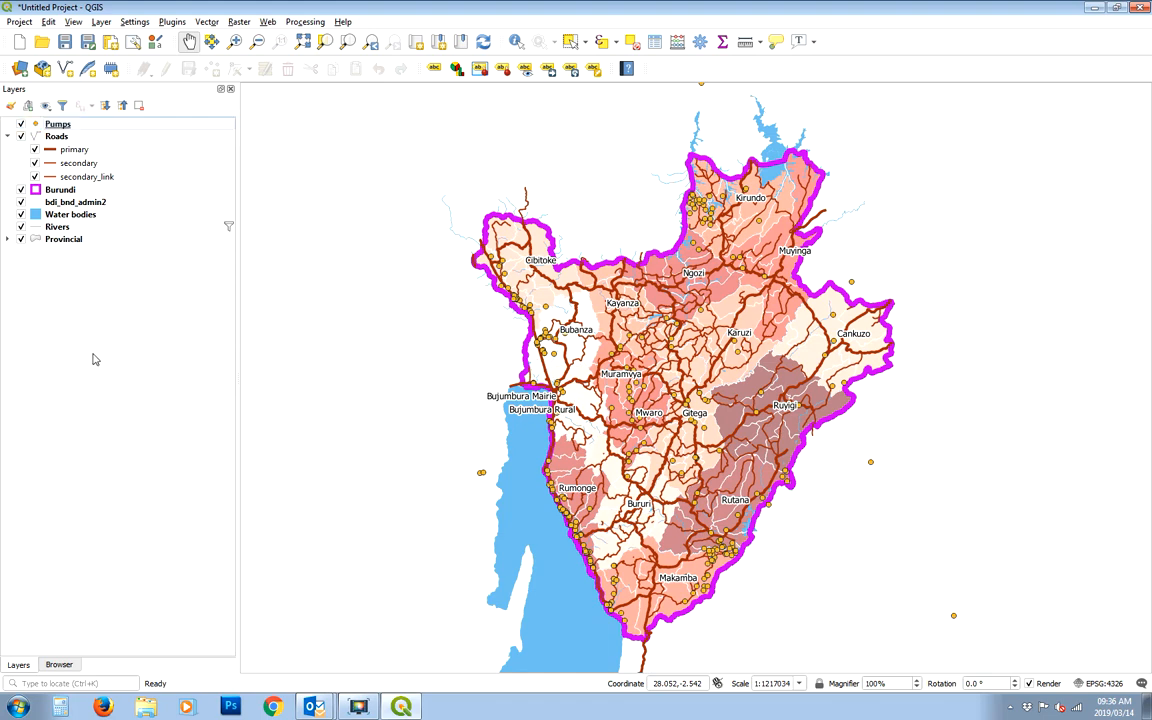
# Step: Open the attribute table of the Pumps layer and review its records, checking the coordinate, people served, pump and borehole columns
pyautogui.rightClick(60, 124)
pyautogui.click(158, 262)
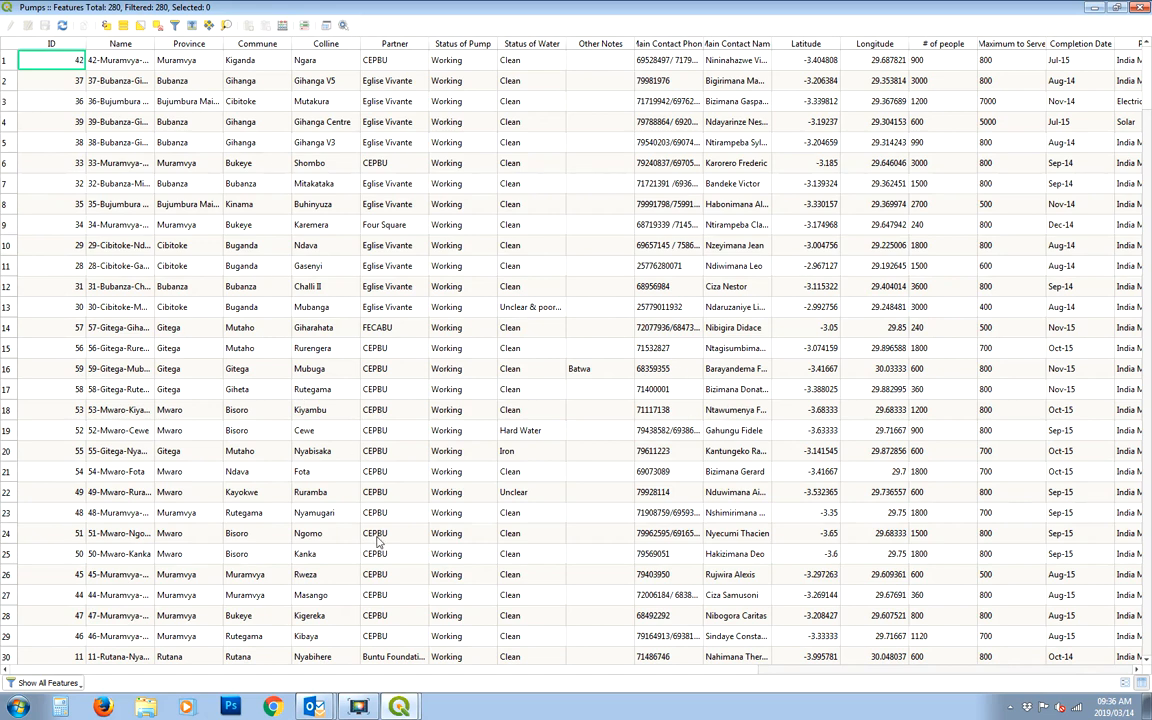
pyautogui.hscroll(5, 1080, 680)
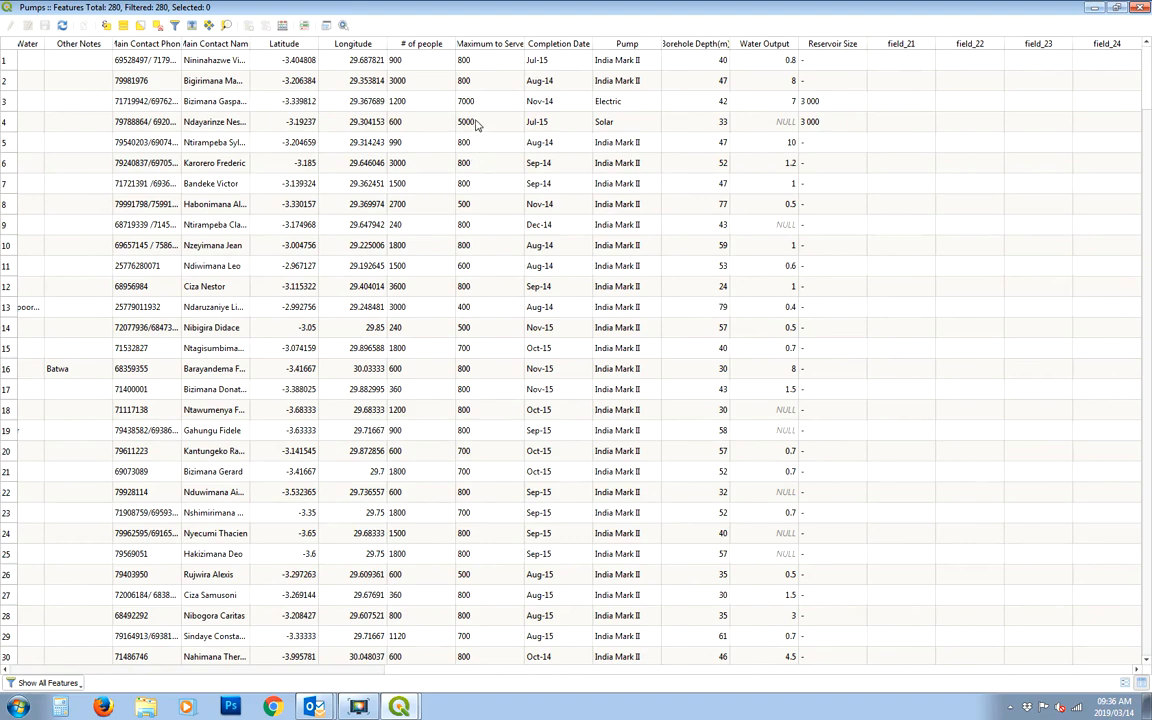
pyautogui.scroll(-20, 470, 147)
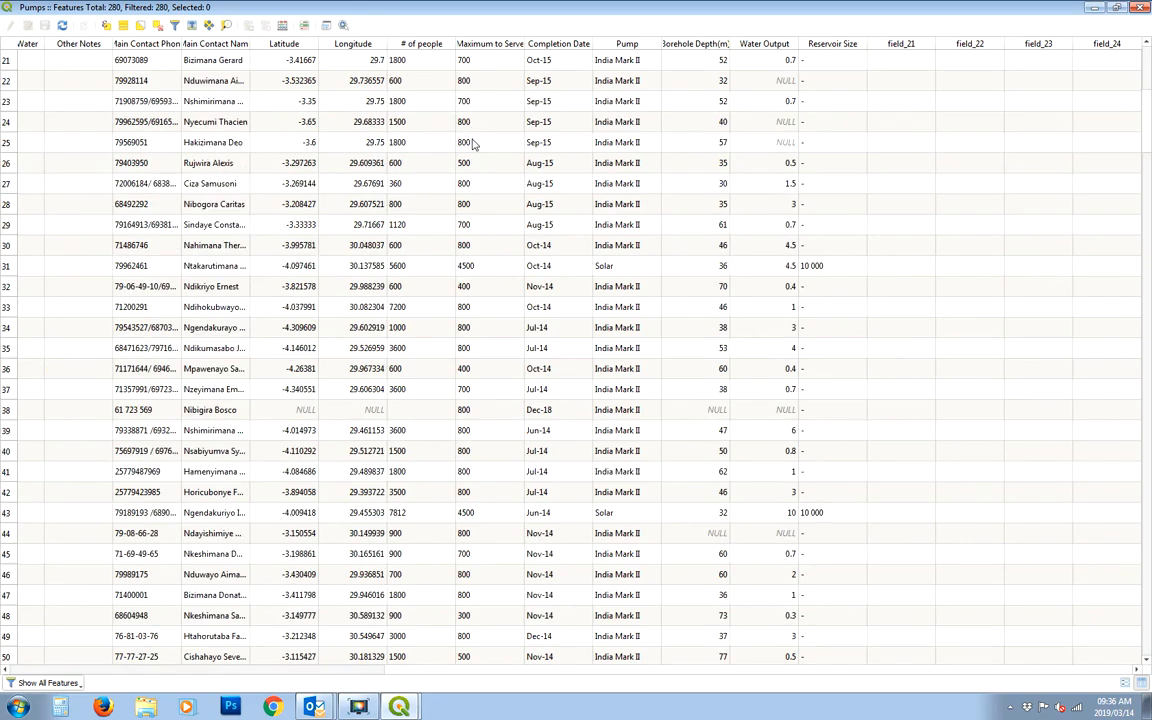
pyautogui.scroll(-20, 475, 153)
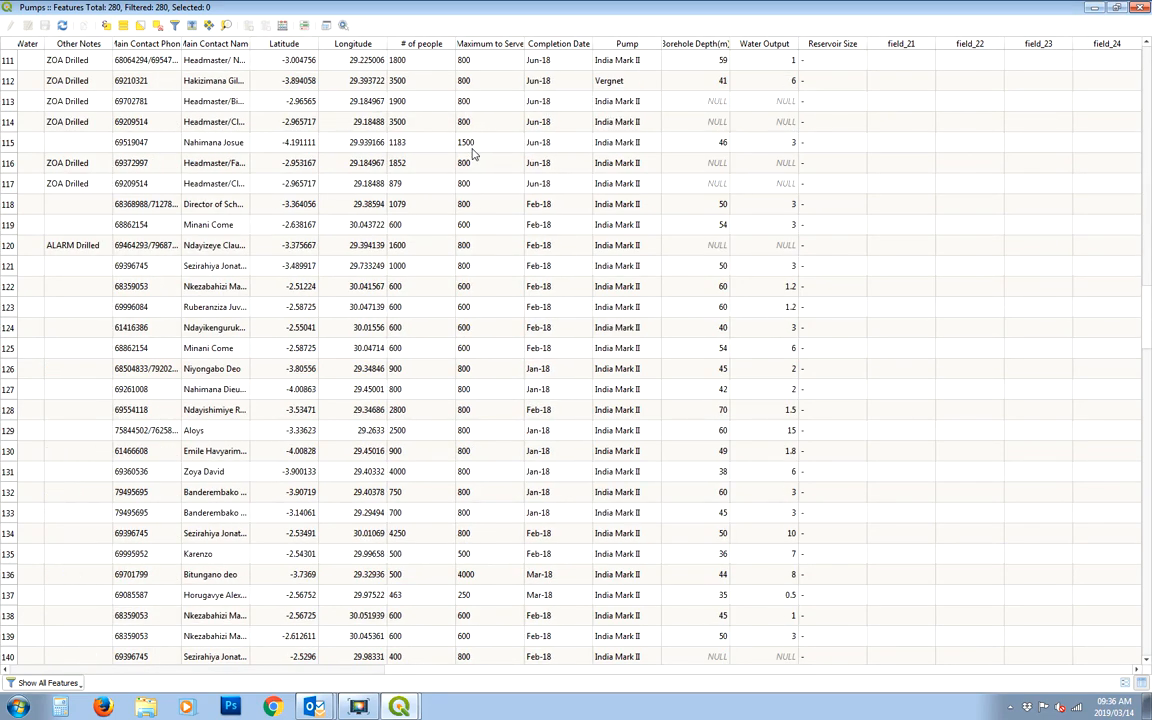
pyautogui.scroll(-13, 475, 155)
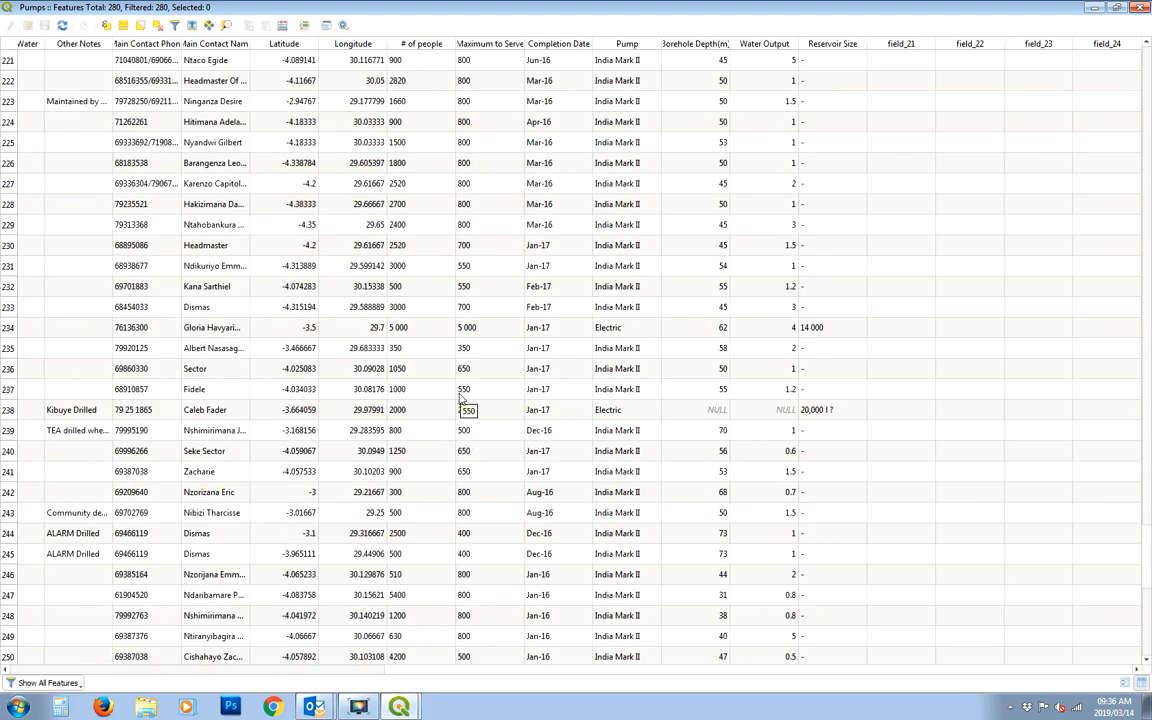
pyautogui.scroll(-10, 461, 398)
pyautogui.scroll(10, 461, 398)
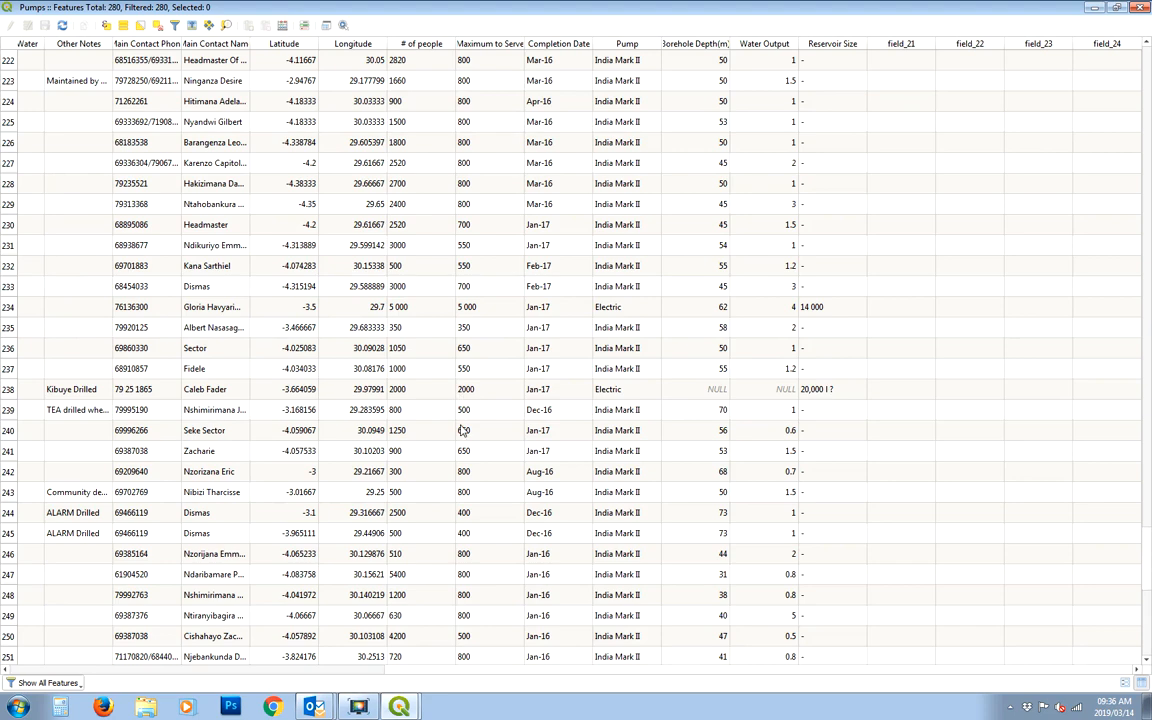
pyautogui.scroll(10, 462, 430)
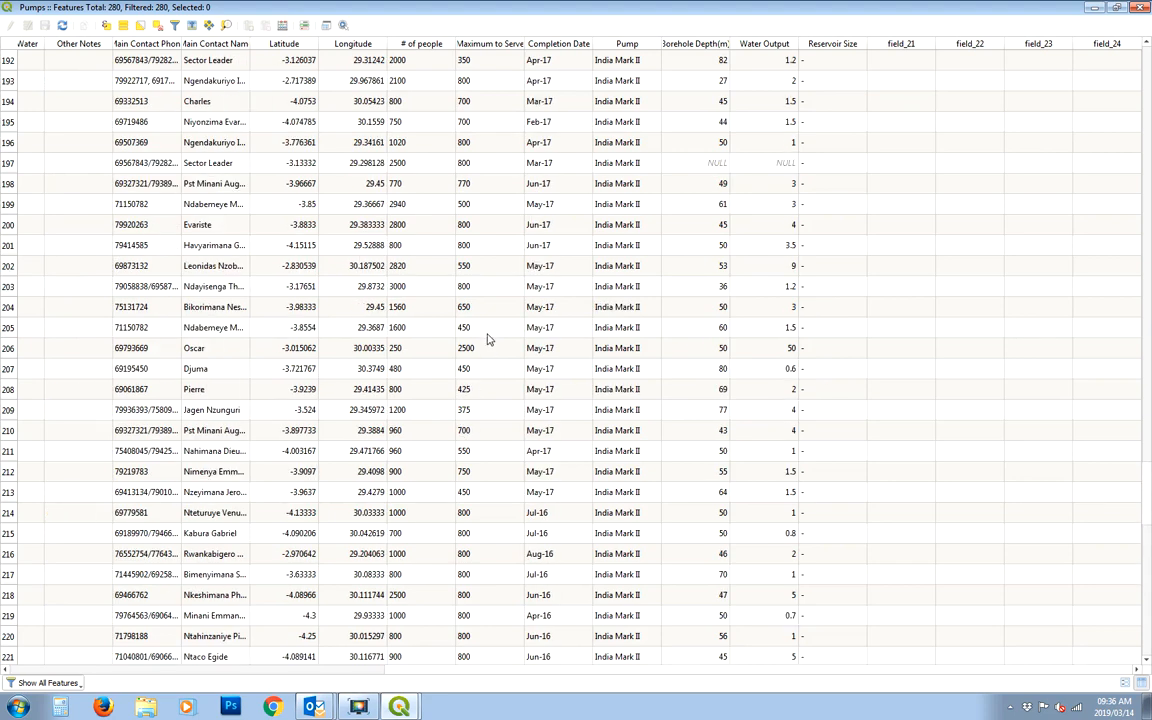
pyautogui.scroll(3, 487, 338)
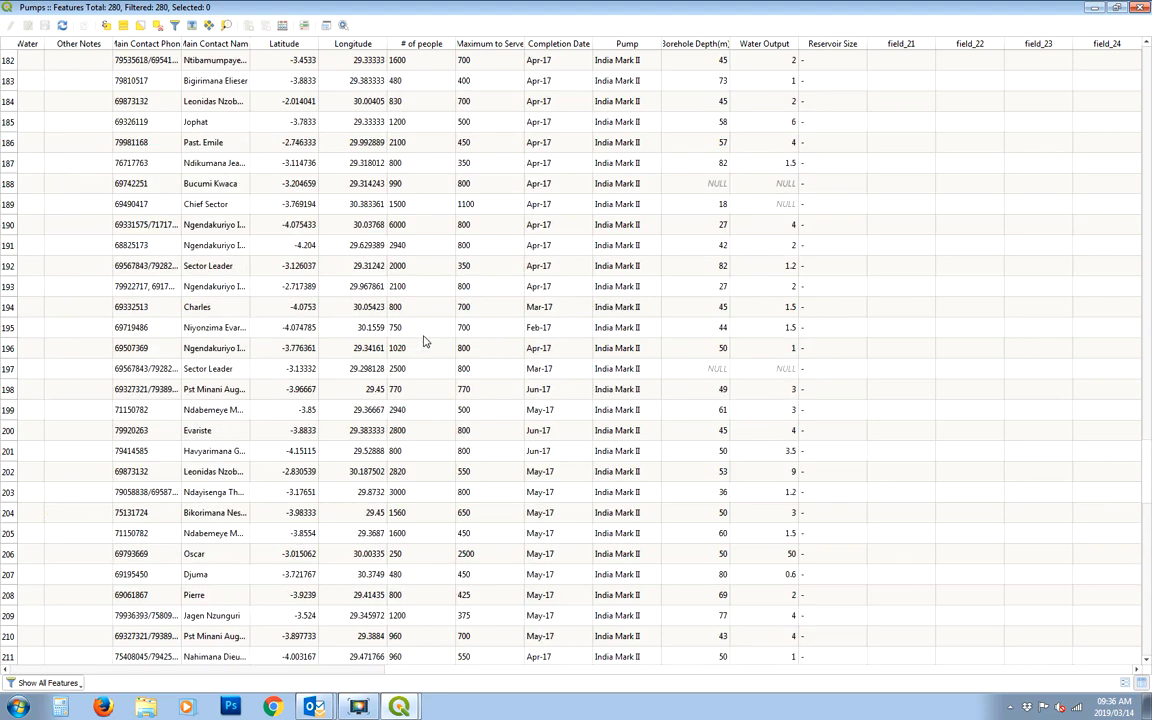
pyautogui.scroll(3, 385, 325)
pyautogui.scroll(20, 440, 325)
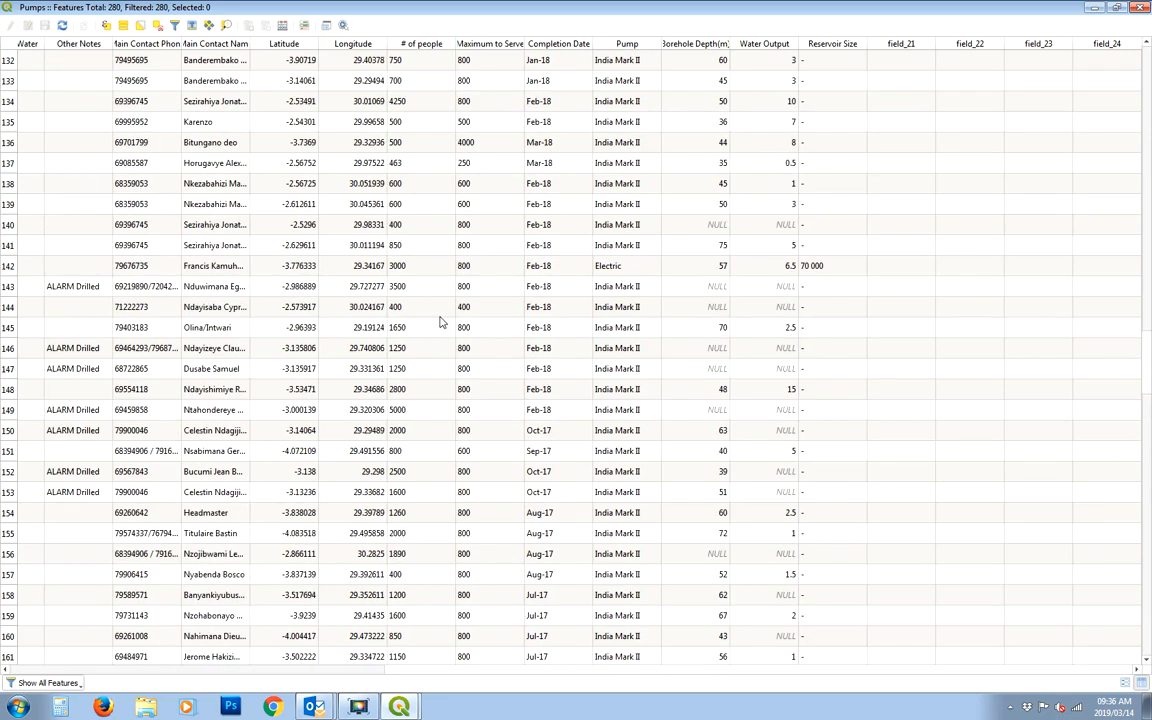
pyautogui.scroll(20, 440, 321)
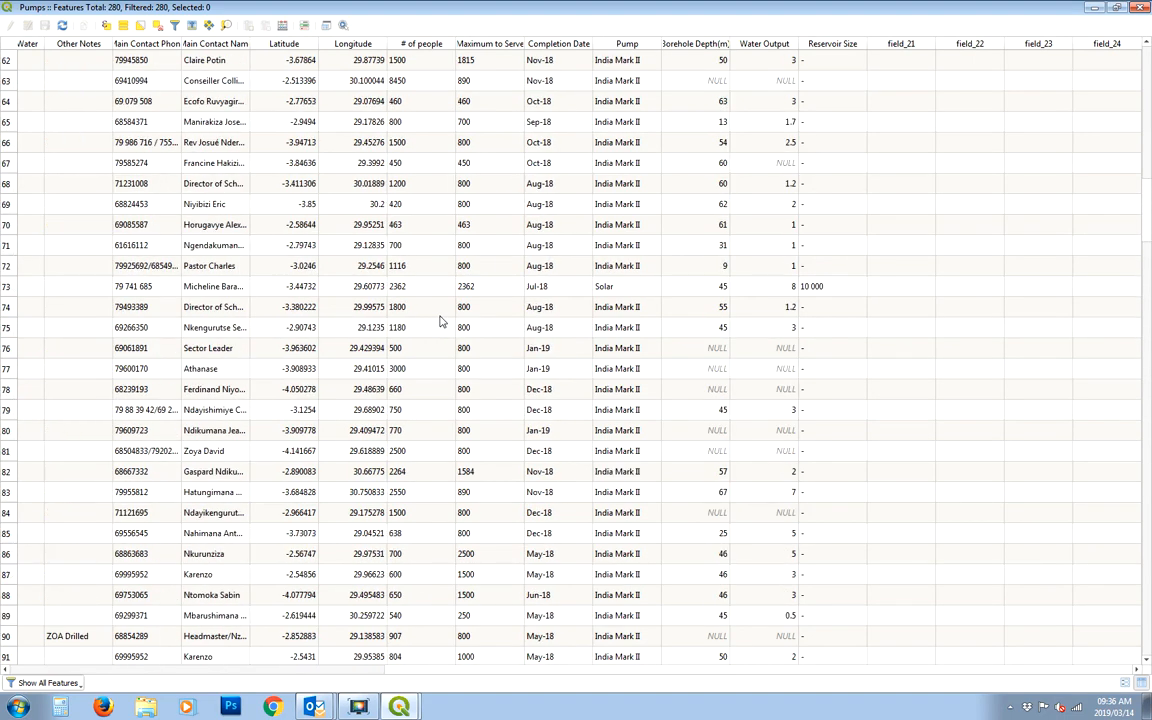
pyautogui.scroll(1, 440, 321)
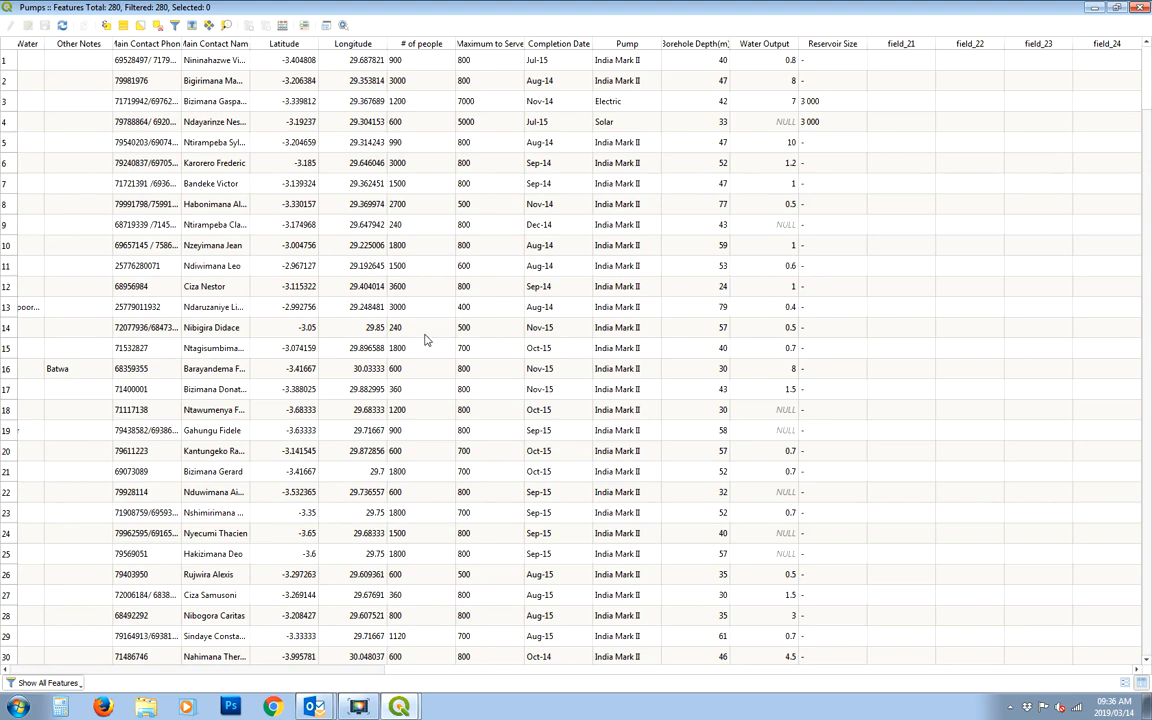
pyautogui.scroll(-10, 430, 351)
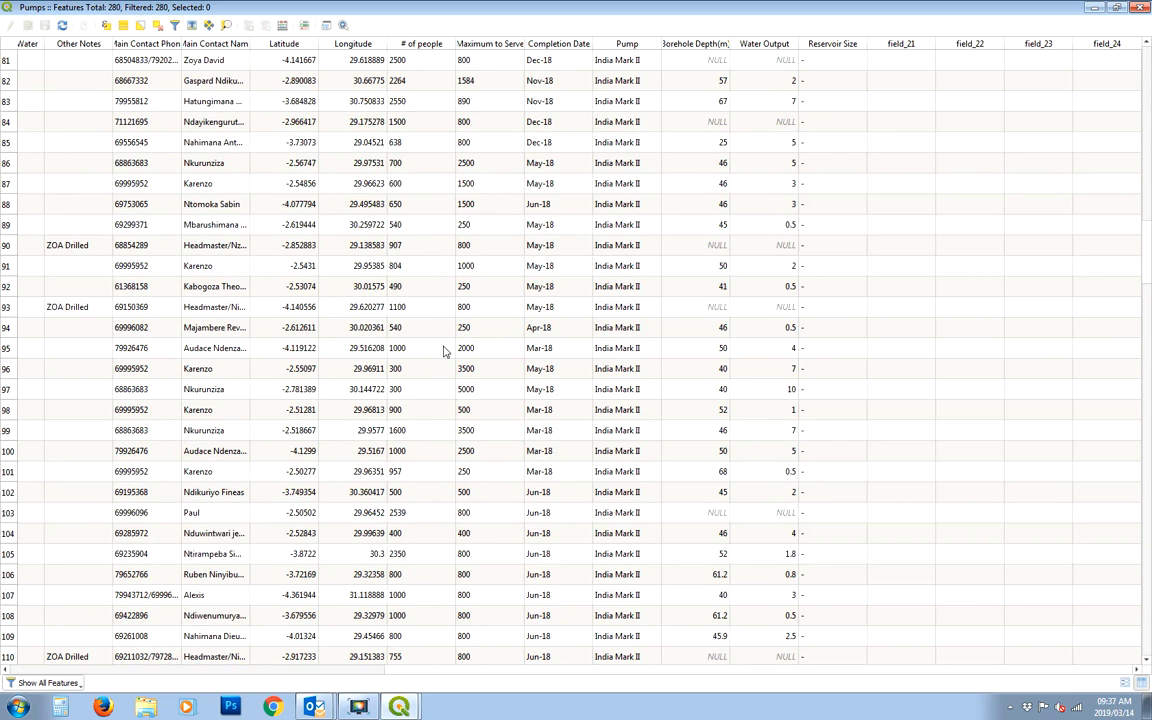
pyautogui.scroll(10, 430, 380)
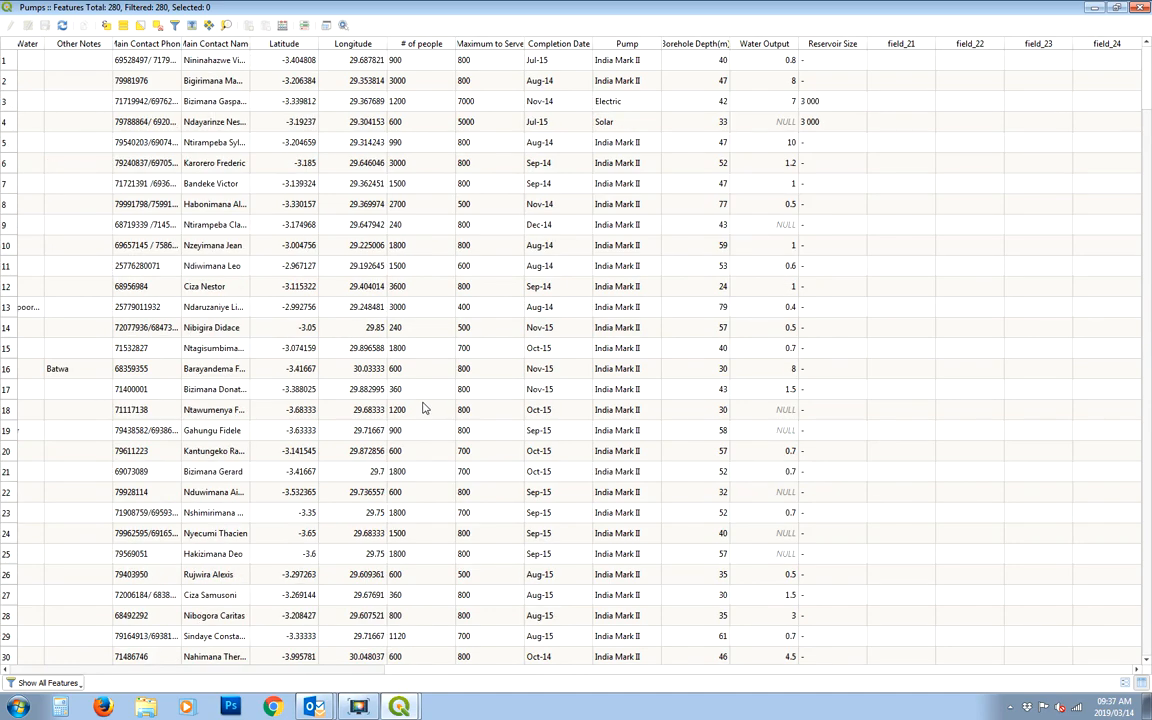
# Step: Review further records in the Pumps attribute table, checking the people served and maximum to serve values, and close the table
pyautogui.scroll(-10, 423, 408)
pyautogui.scroll(-10, 423, 408)
pyautogui.scroll(15, 421, 410)
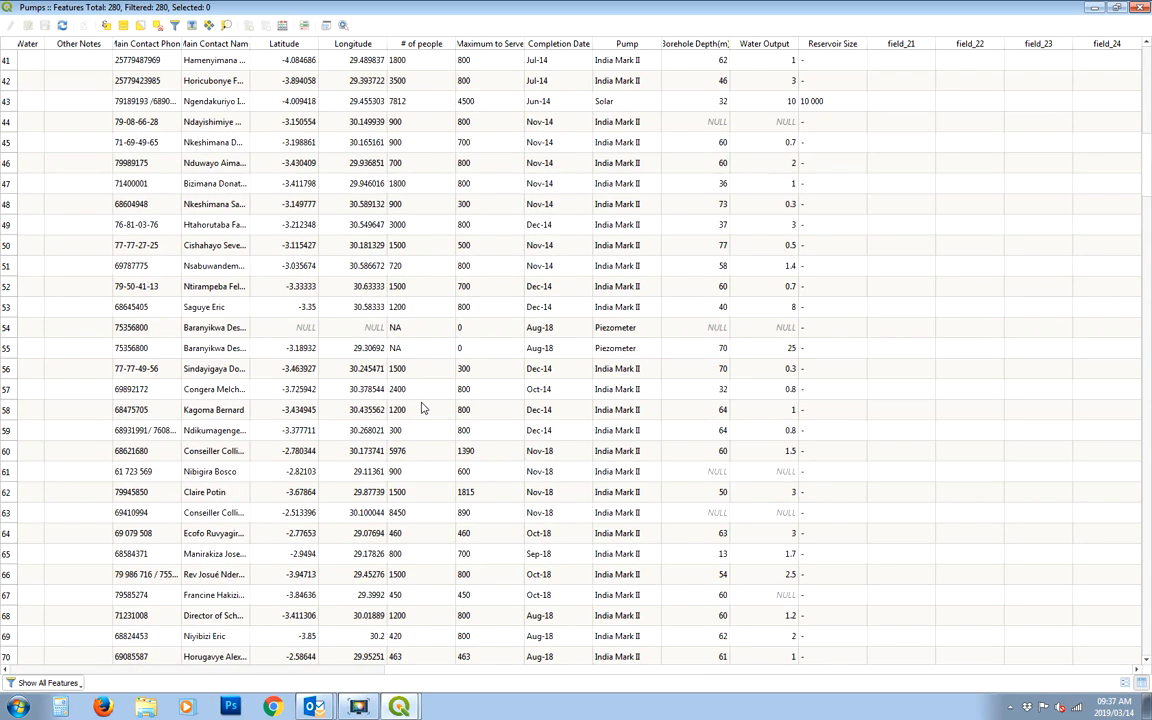
pyautogui.scroll(-3, 419, 410)
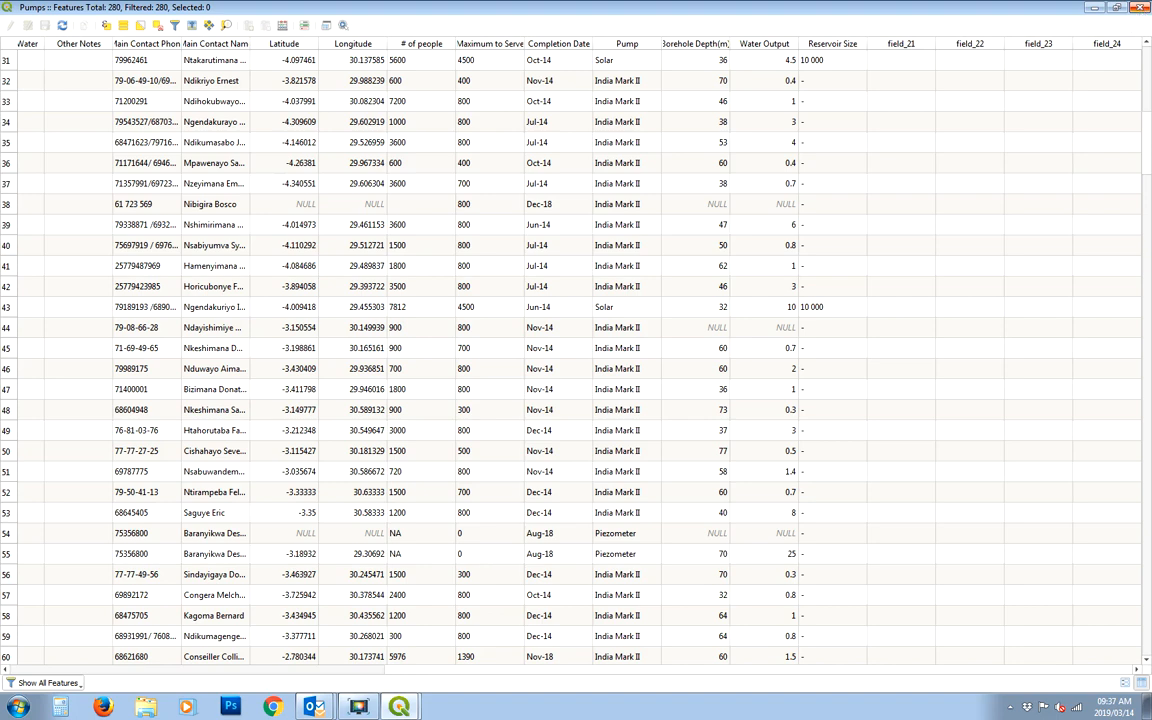
pyautogui.click(1140, 7)
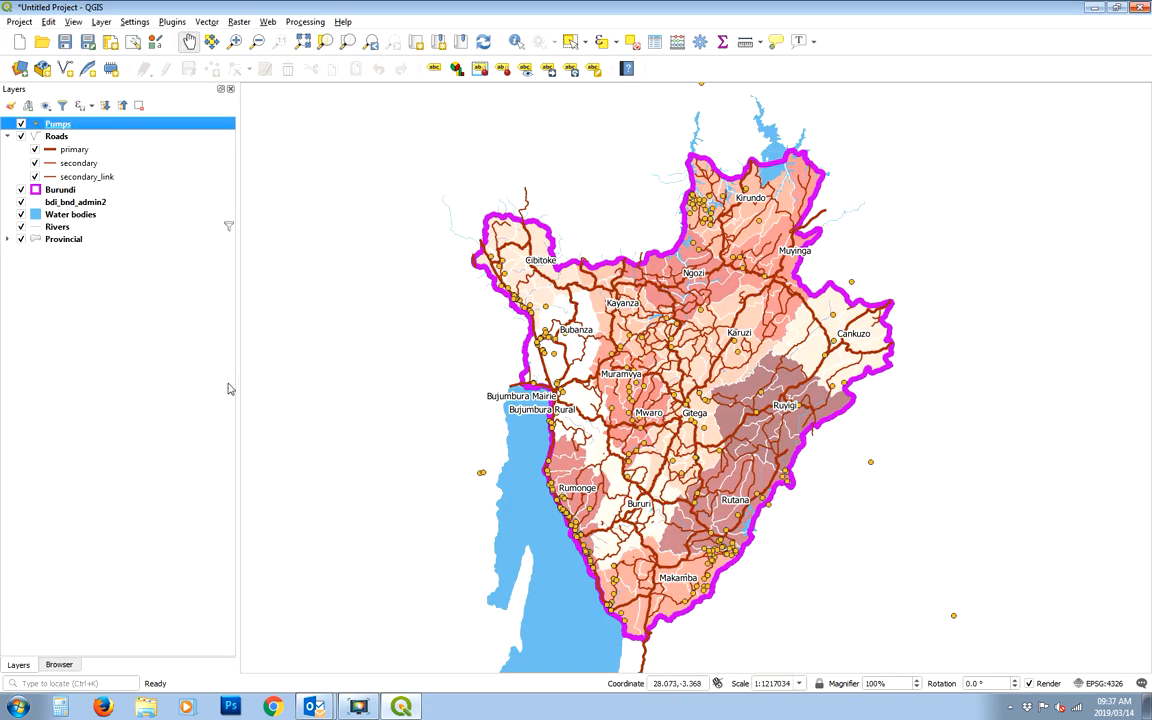
# Step: Remove the Pumps layer from the map project
pyautogui.rightClick(80, 129)
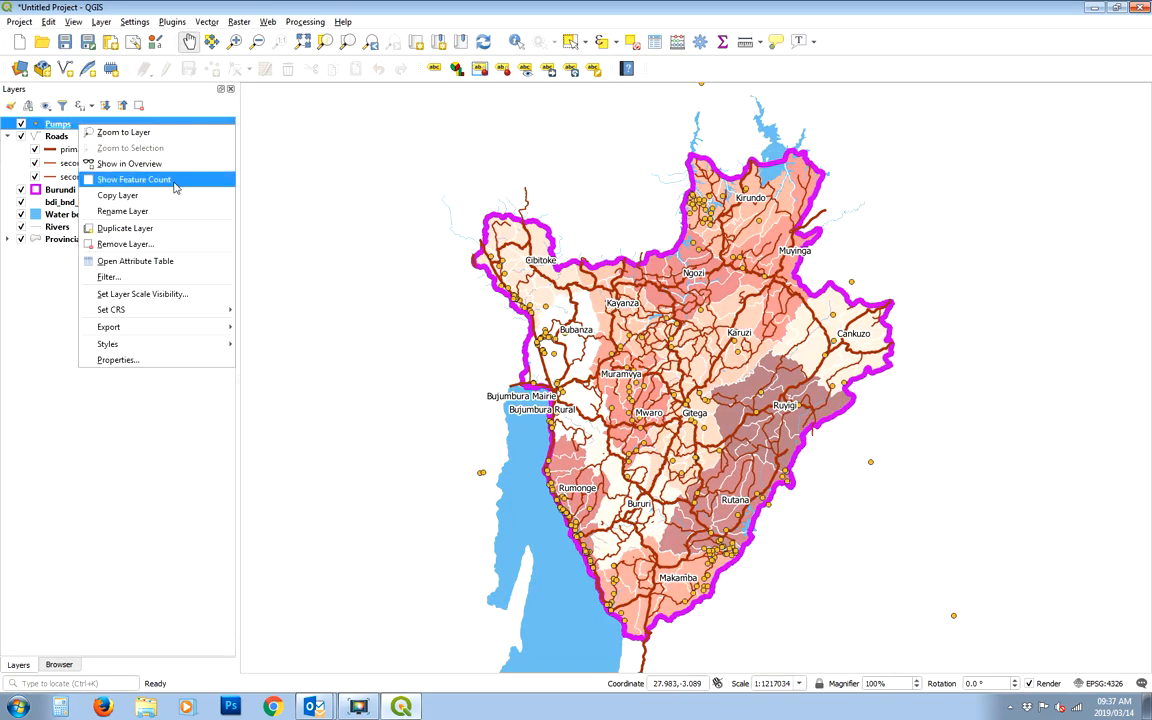
pyautogui.click(145, 248)
pyautogui.press('Return')
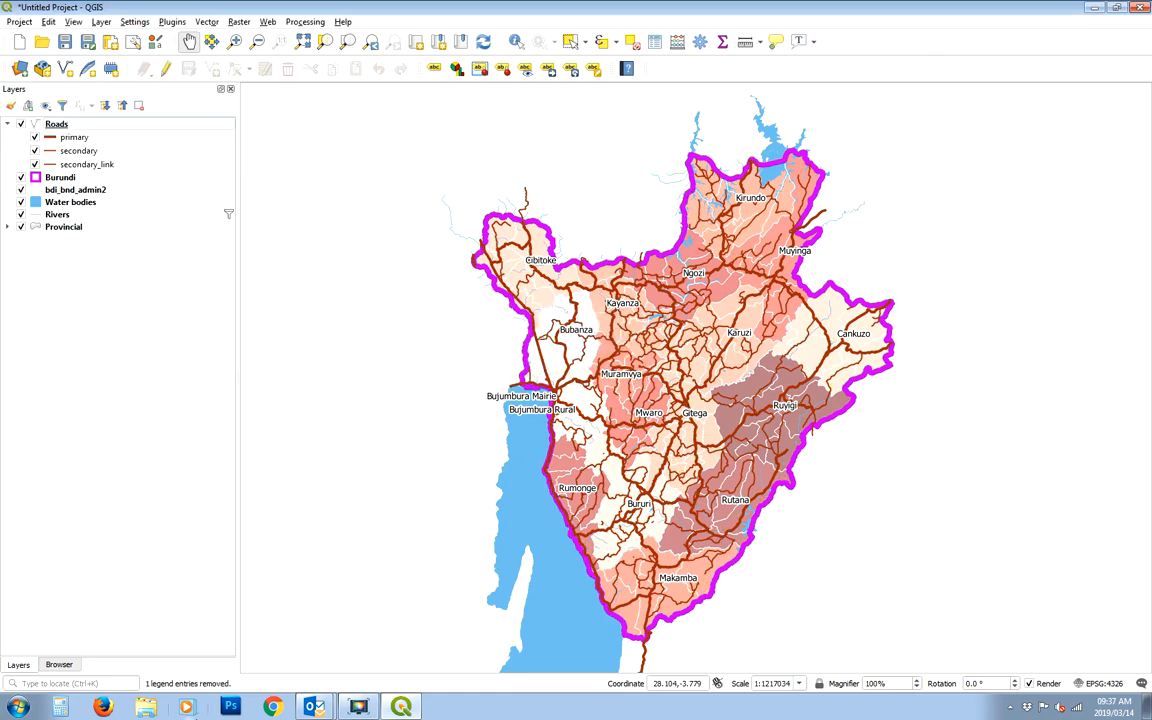
# Step: Switch to Windows Explorer and open TEA Wells EDIT.xlsx from the SMS140_Burundi_WaterSupply project's Data > GIS > Original Data > Tables folder in Excel
pyautogui.click(147, 706)
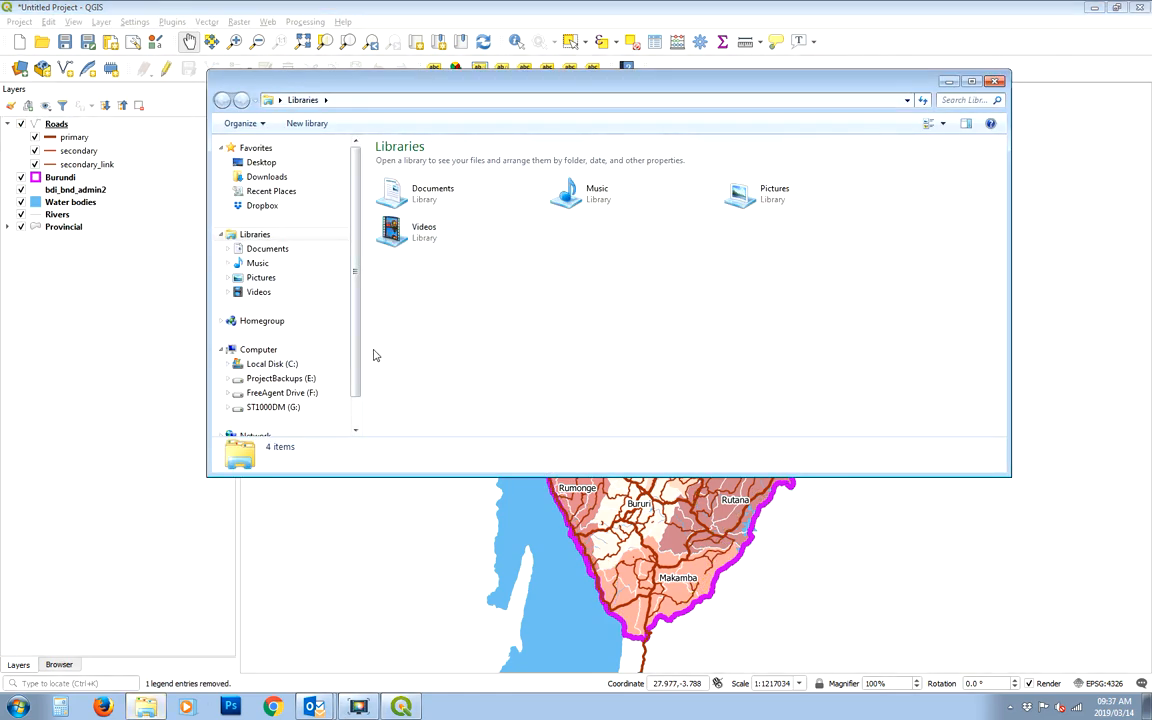
pyautogui.click(270, 407)
pyautogui.doubleClick(452, 178)
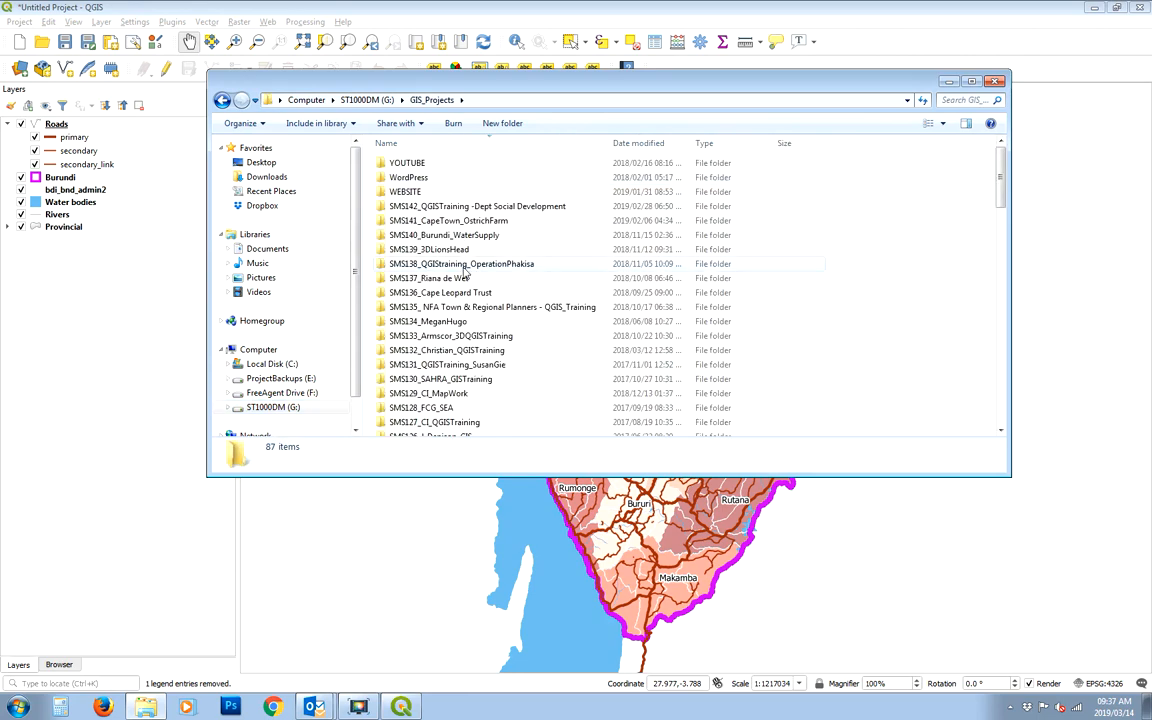
pyautogui.doubleClick(475, 236)
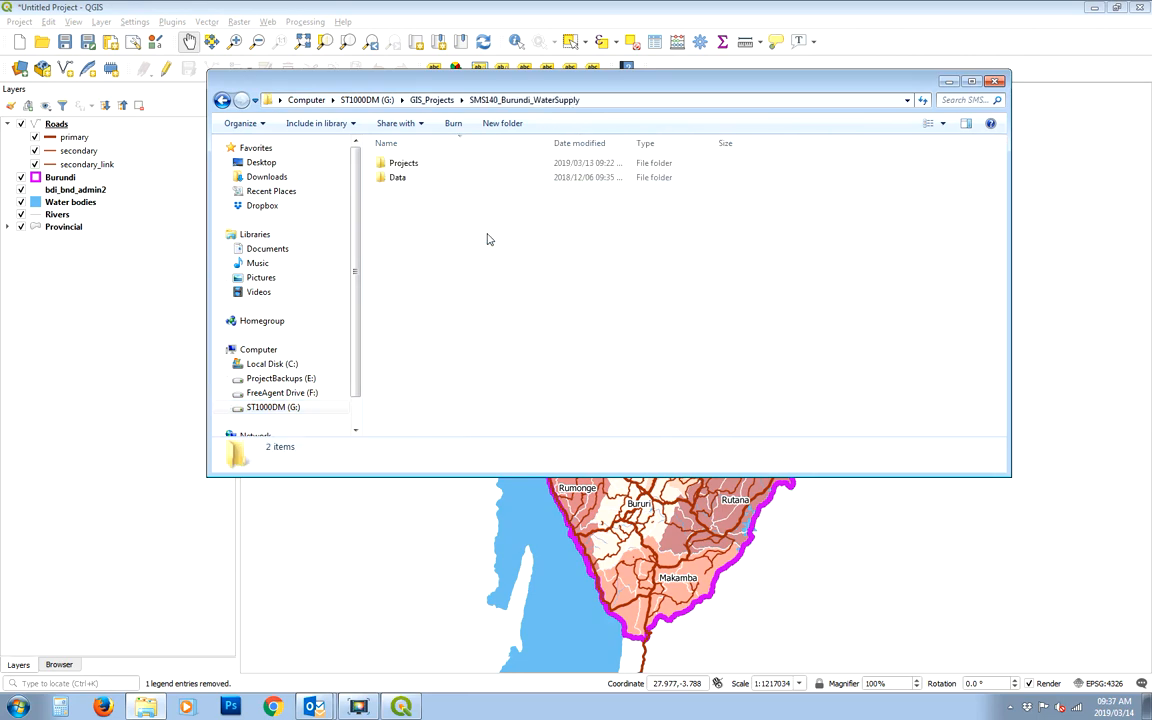
pyautogui.doubleClick(423, 178)
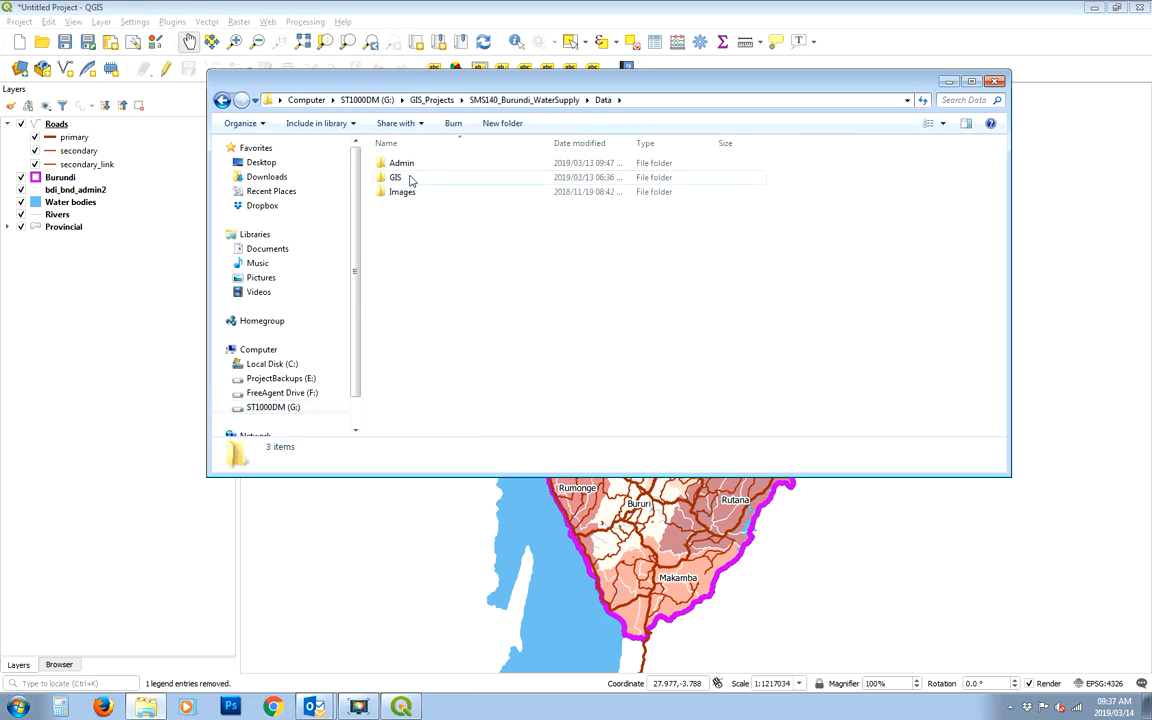
pyautogui.doubleClick(414, 177)
pyautogui.click(415, 165)
pyautogui.doubleClick(412, 177)
pyautogui.doubleClick(404, 163)
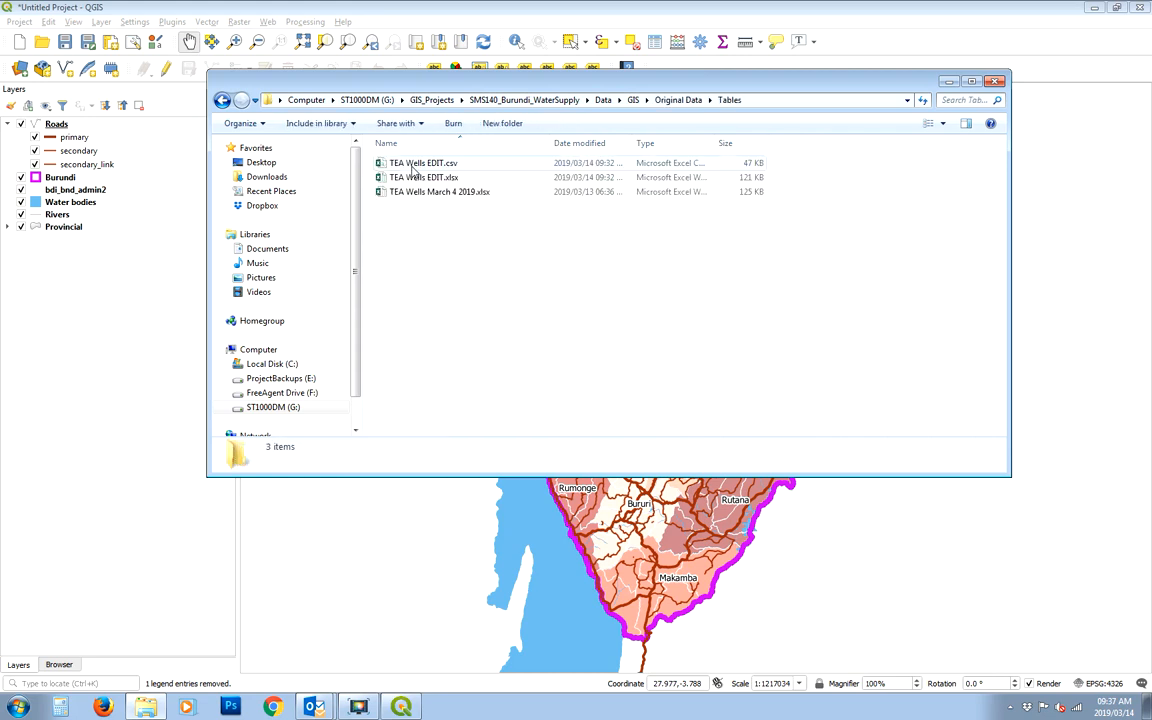
pyautogui.click(415, 178)
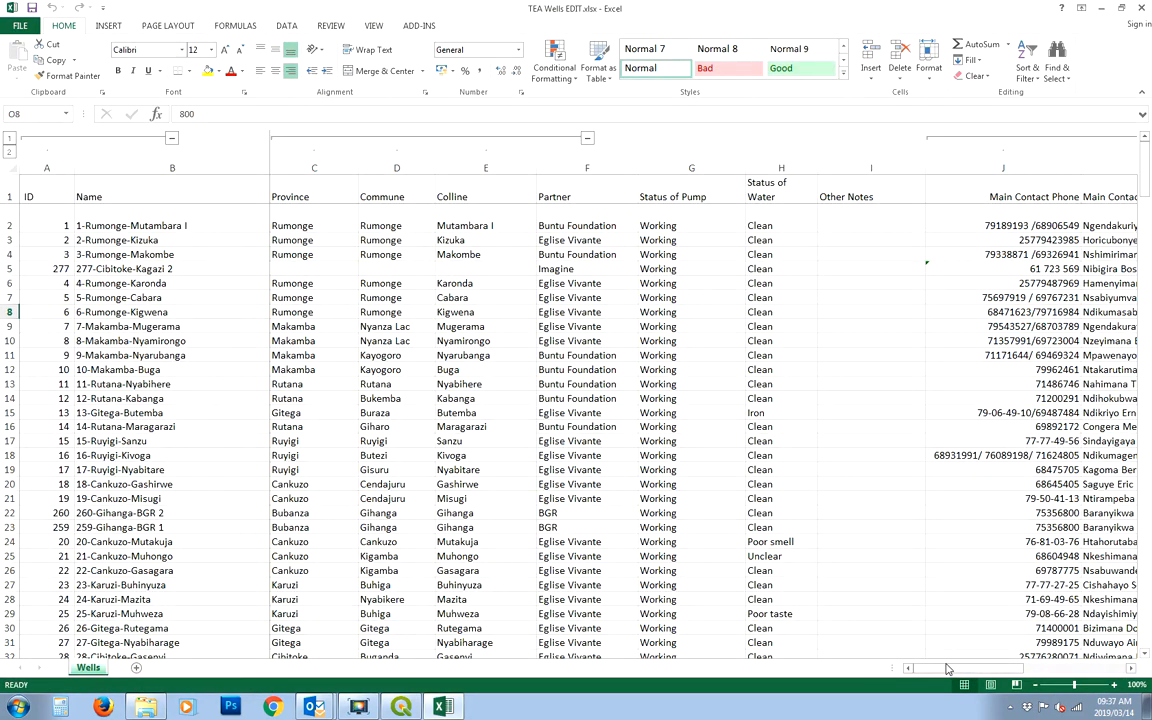
# Step: Check the Maximum to Serve column and format it as Number with 0 decimal places
pyautogui.moveTo(957, 671); pyautogui.dragTo(1040, 671)
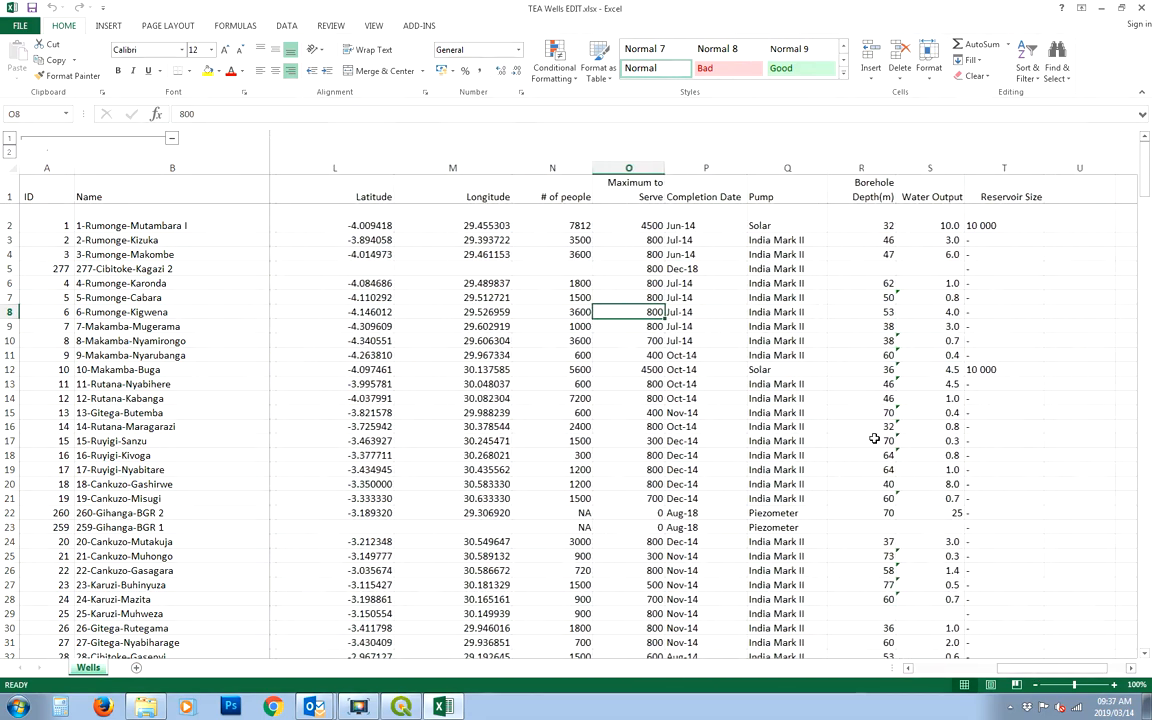
pyautogui.click(625, 241)
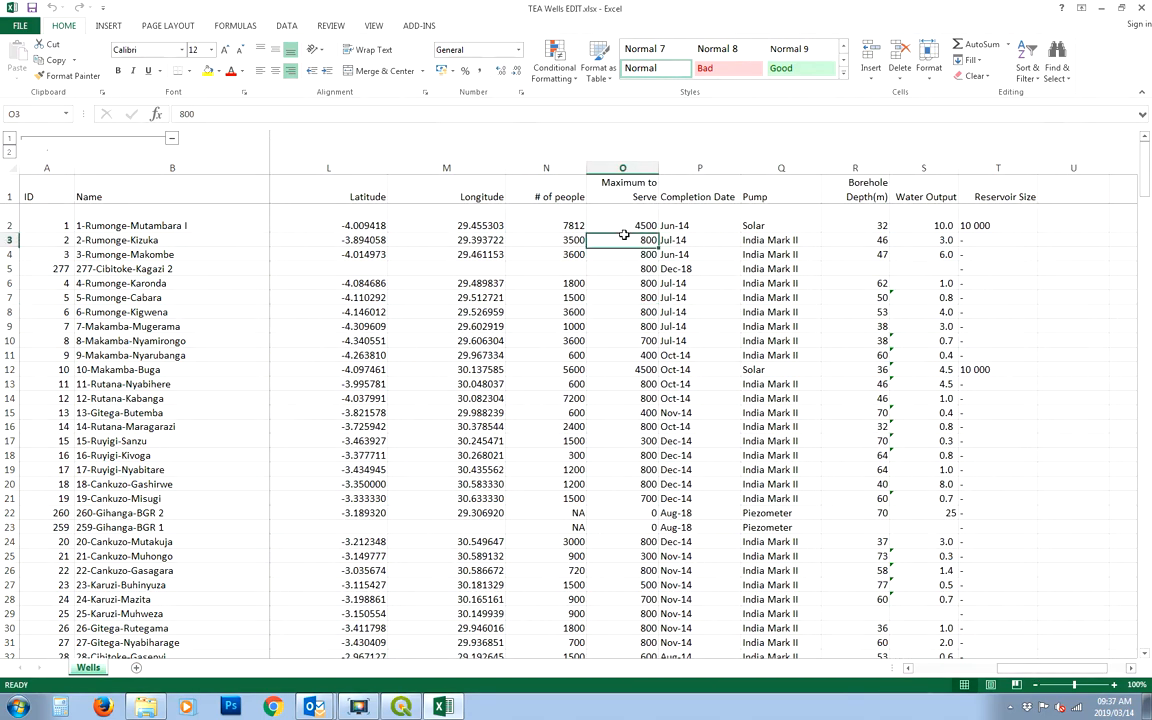
pyautogui.scroll(-20, 636, 371)
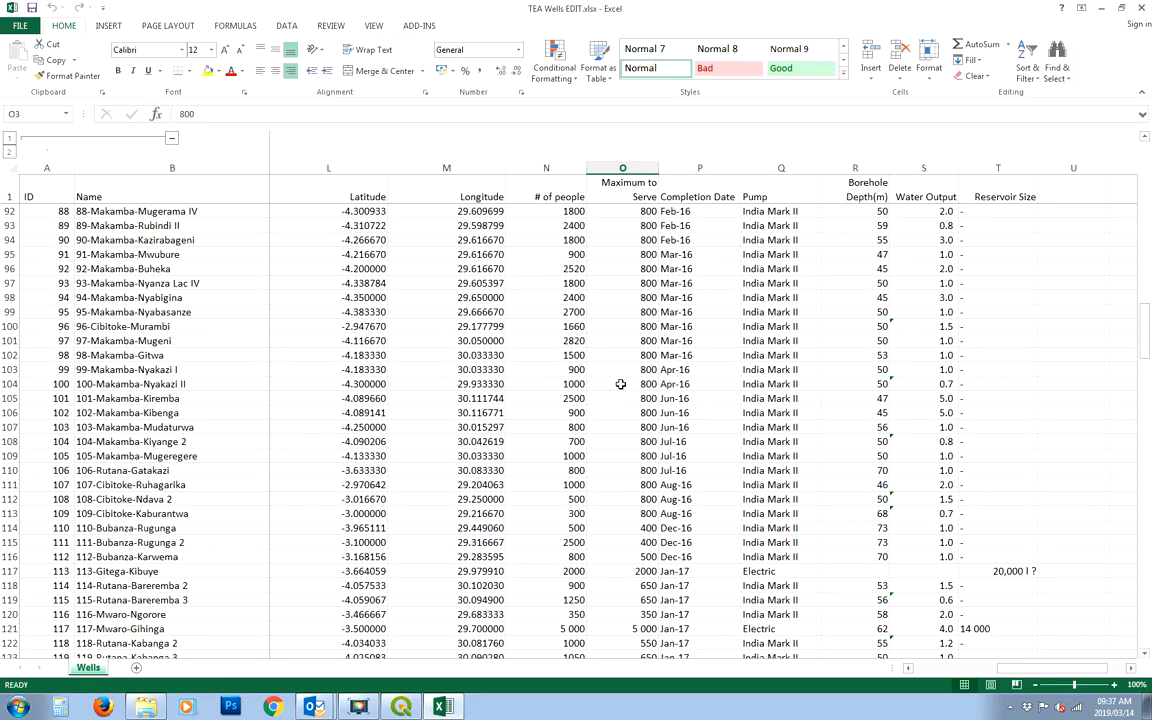
pyautogui.scroll(20, 620, 384)
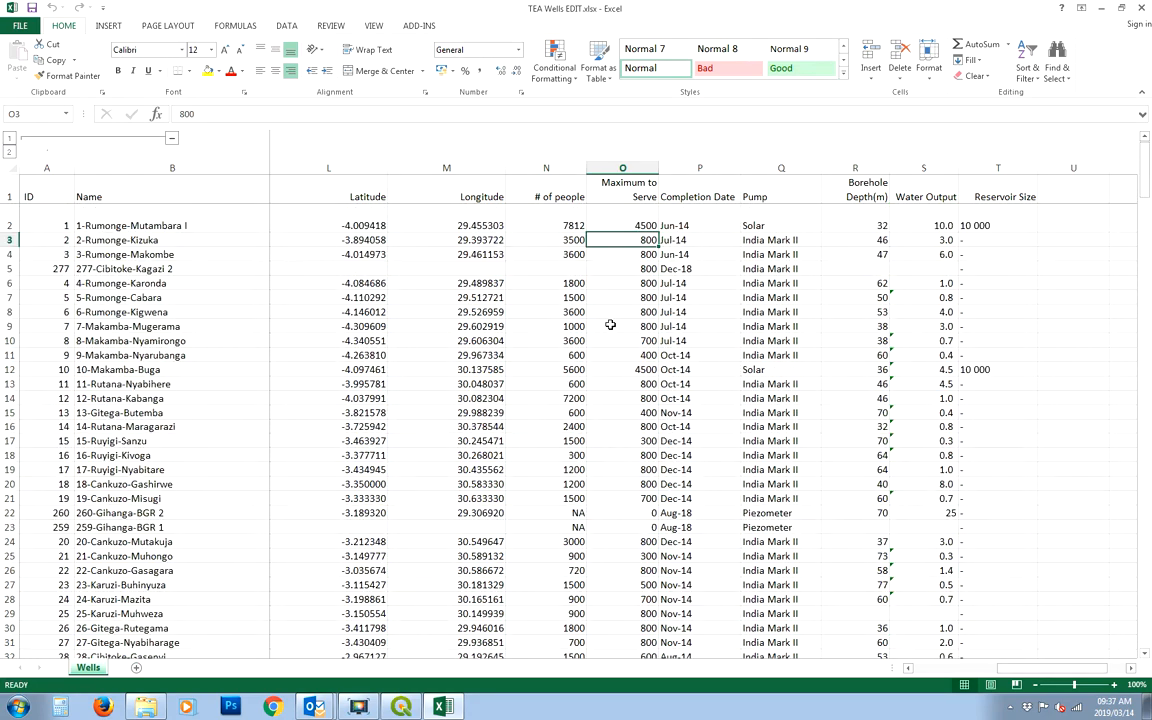
pyautogui.rightClick(613, 168)
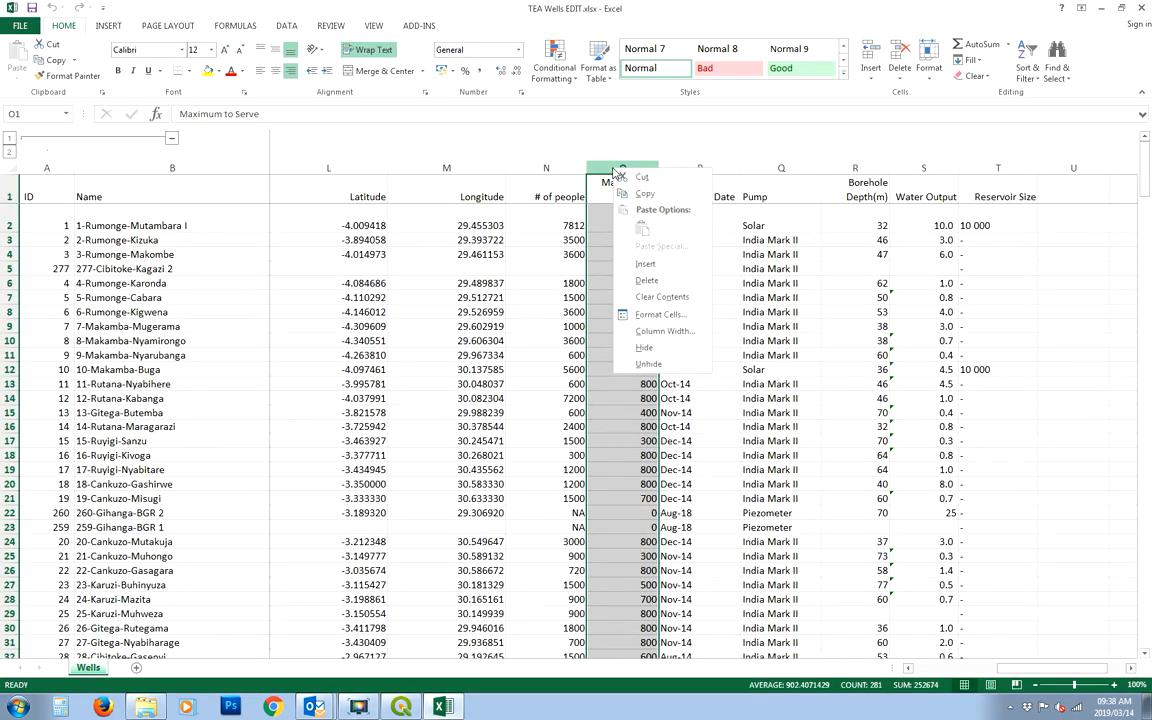
pyautogui.click(659, 314)
pyautogui.click(502, 216)
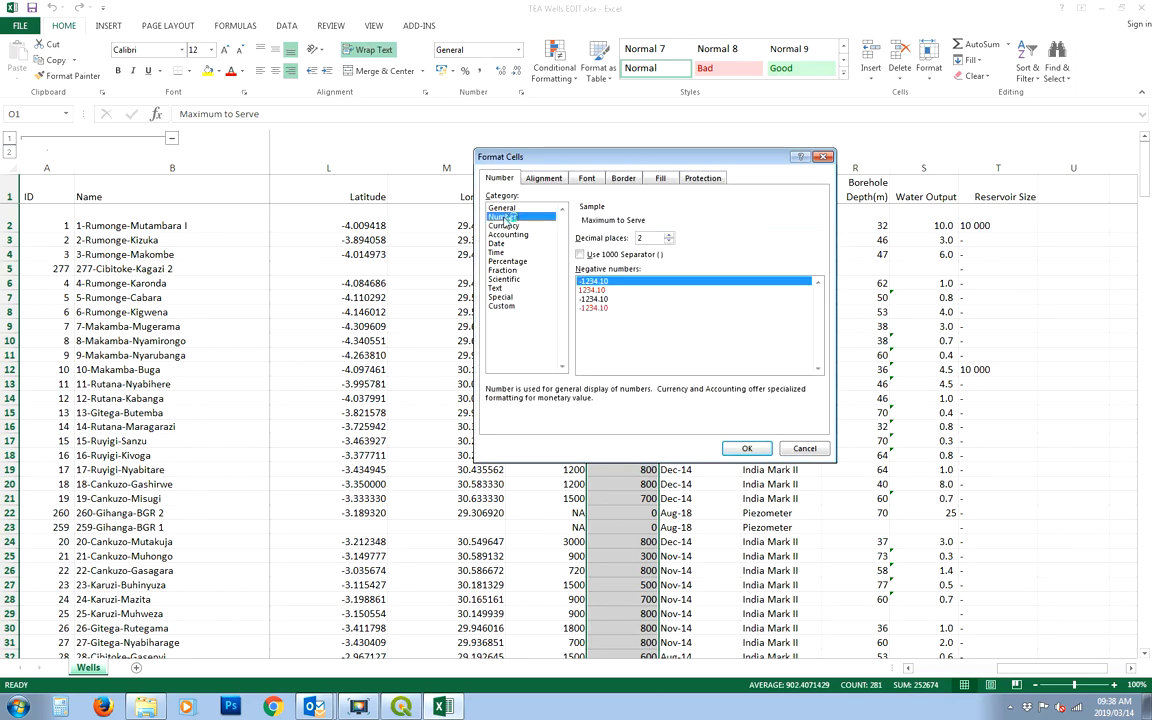
pyautogui.click(668, 243)
pyautogui.click(668, 243)
pyautogui.click(740, 448)
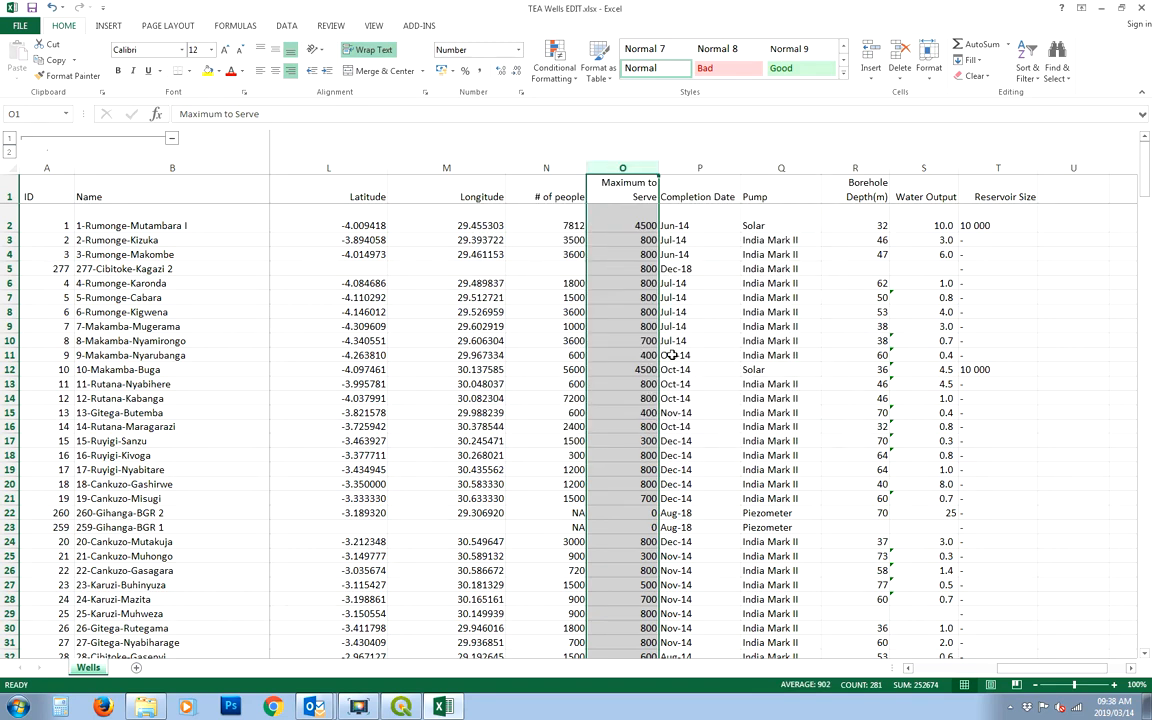
# Step: Format the # of people column as Number with 0 decimal places
pyautogui.rightClick(553, 168)
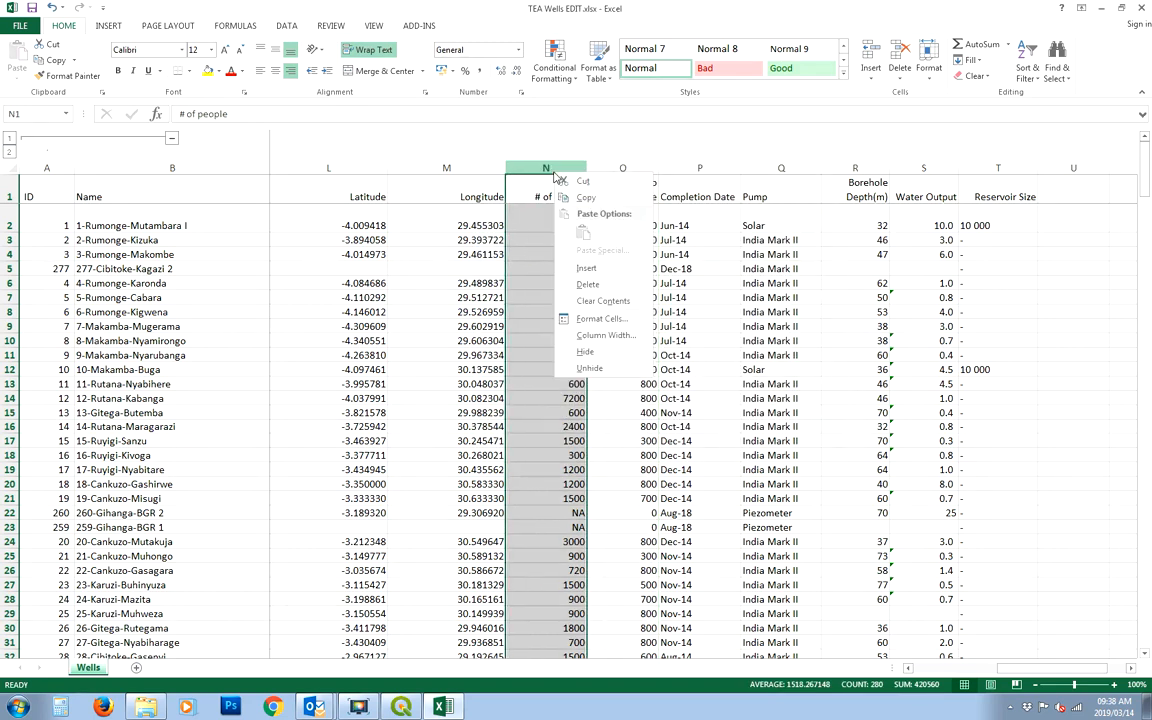
pyautogui.click(601, 318)
pyautogui.click(461, 223)
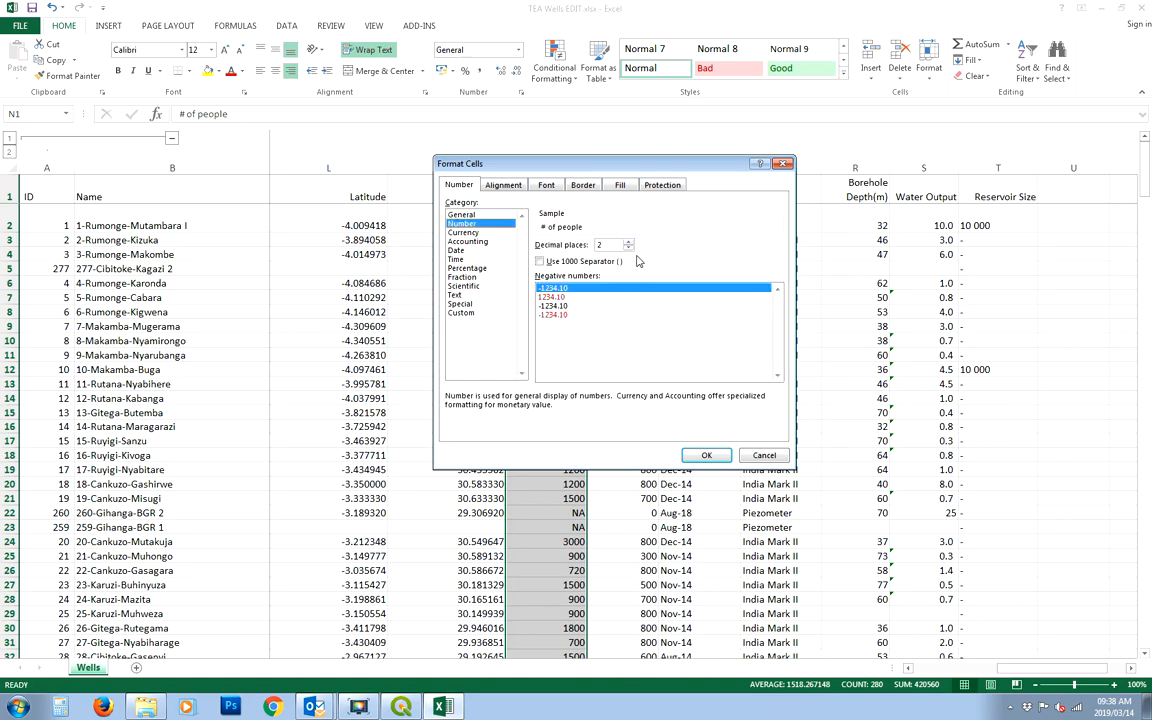
pyautogui.click(700, 455)
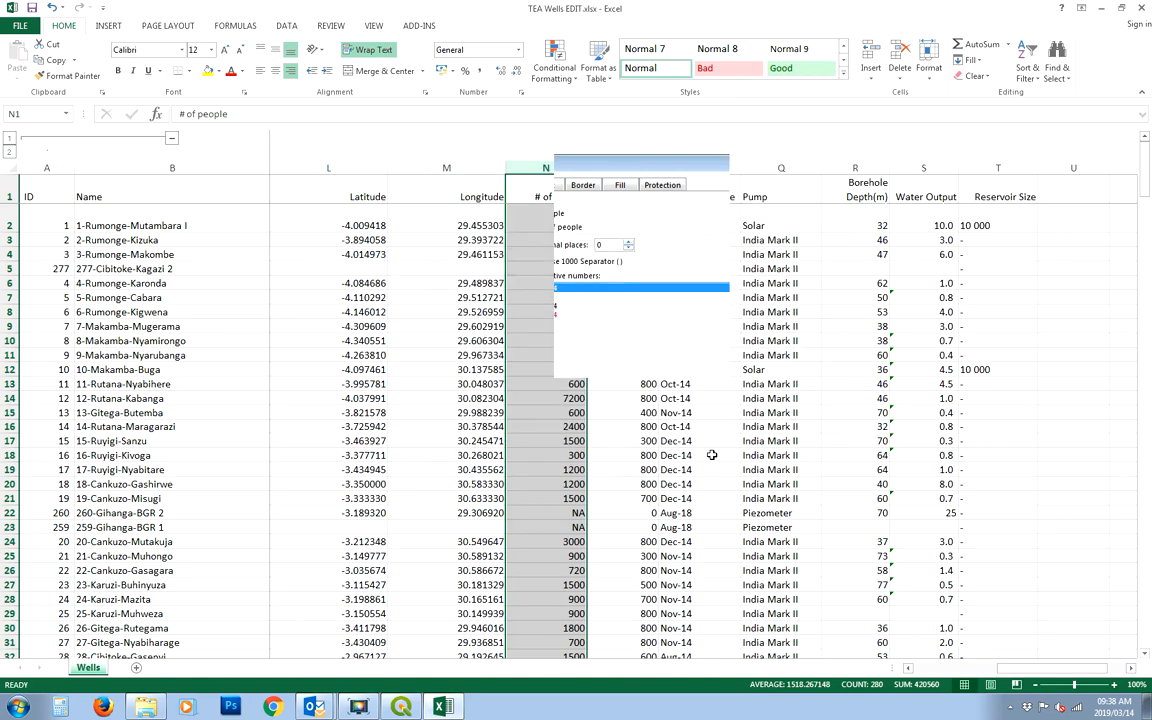
# Step: Clear the NA entries in the # of people column for the Gihanga-BGR 2 and Gihanga-BGR 1 wells
pyautogui.click(576, 514)
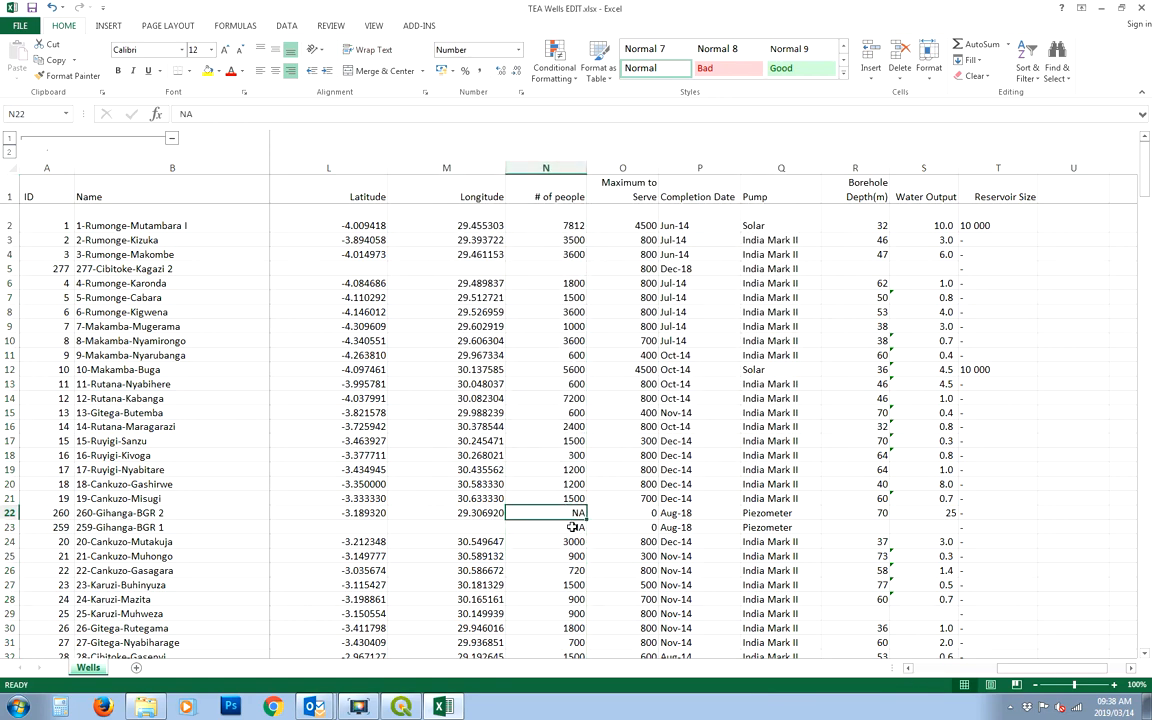
pyautogui.moveTo(578, 524); pyautogui.dragTo(575, 516)
pyautogui.press('Delete')
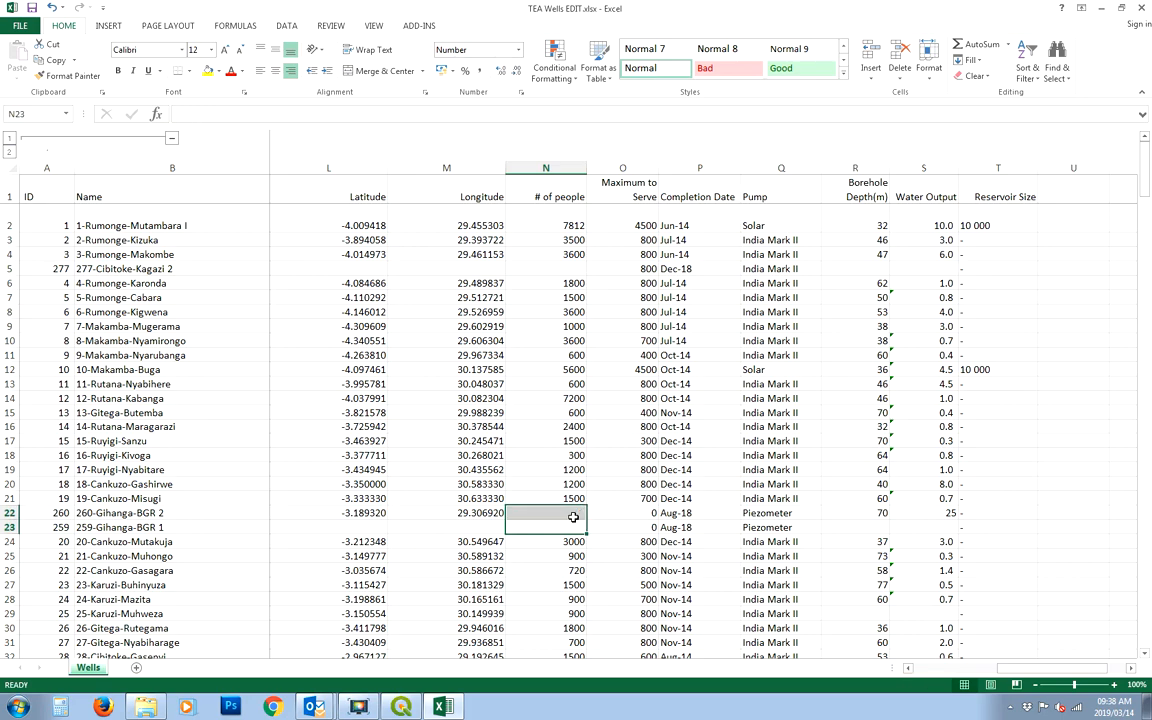
# Step: Look through the whole # of people column for any remaining non-numeric entries
pyautogui.click(535, 428)
pyautogui.scroll(-20, 550, 410)
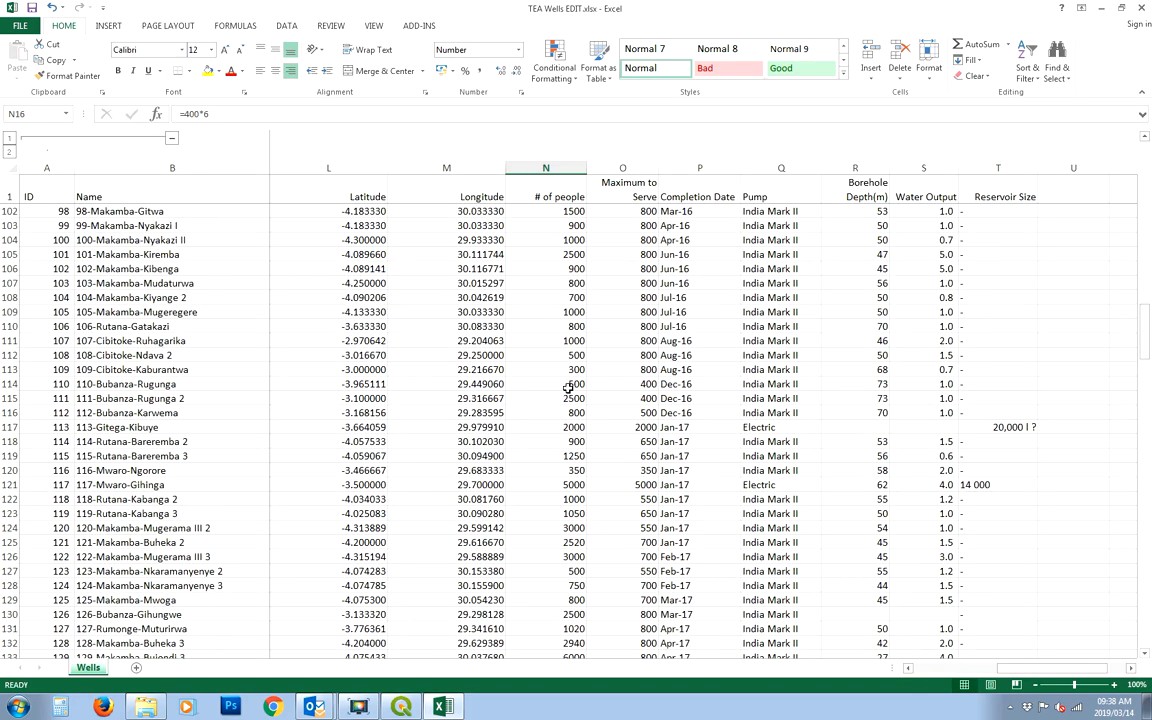
pyautogui.scroll(-20, 568, 388)
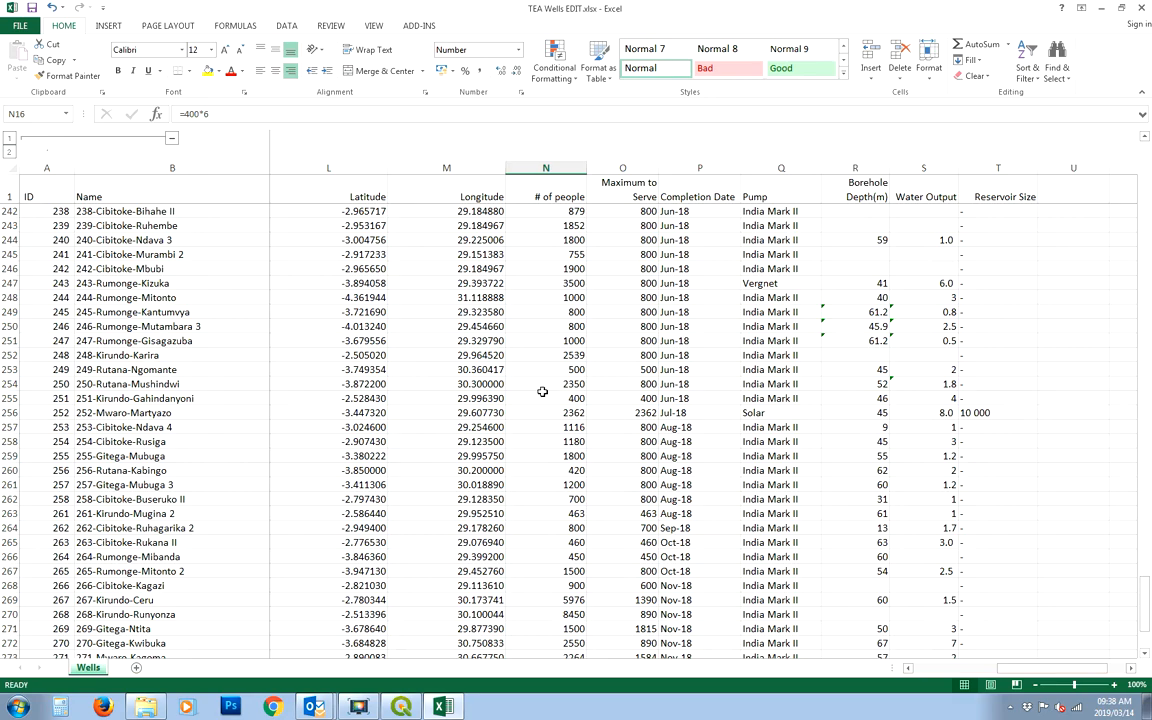
pyautogui.scroll(-14, 560, 390)
pyautogui.scroll(10, 550, 392)
pyautogui.scroll(-3, 556, 392)
pyautogui.scroll(20, 556, 392)
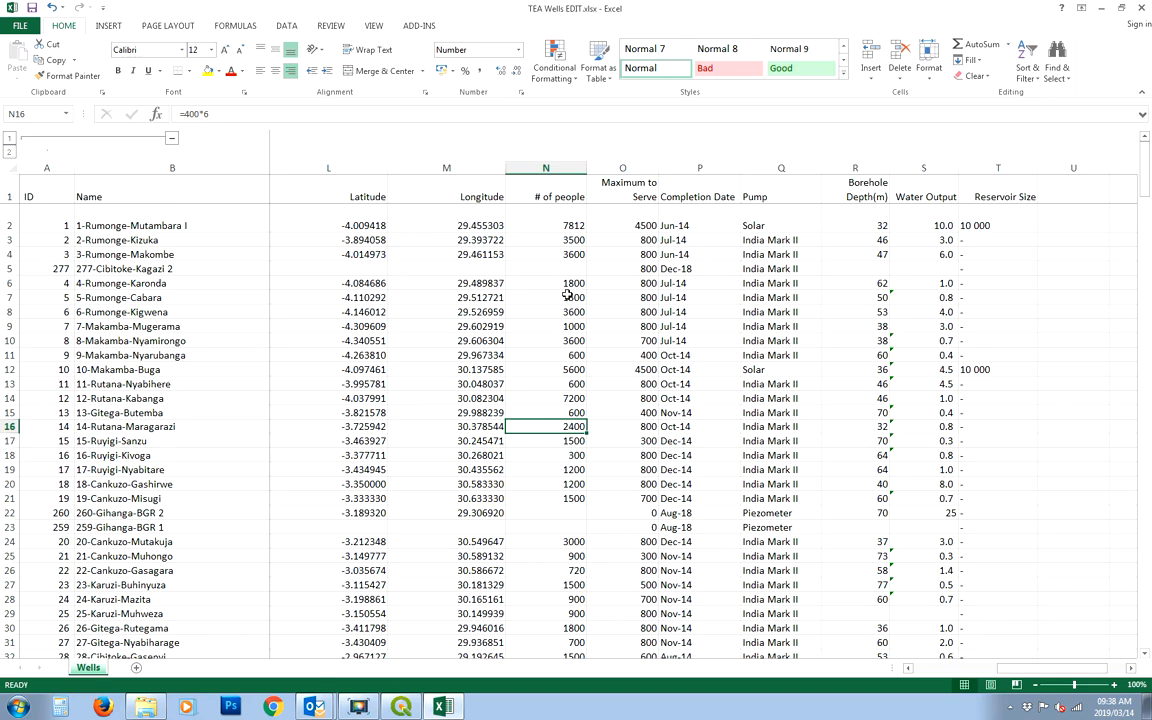
# Step: Check the number format of the # of people and Maximum to Serve columns together
pyautogui.click(520, 268)
pyautogui.moveTo(641, 167); pyautogui.dragTo(546, 168)
pyautogui.rightClick(577, 304)
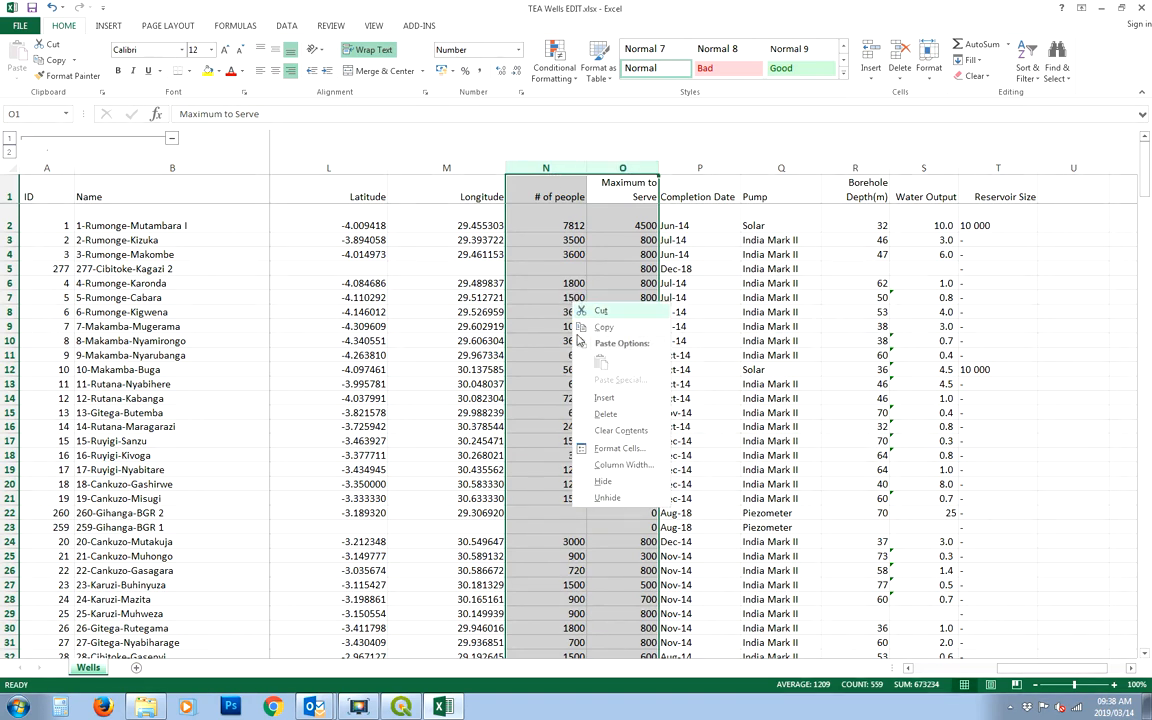
pyautogui.click(621, 449)
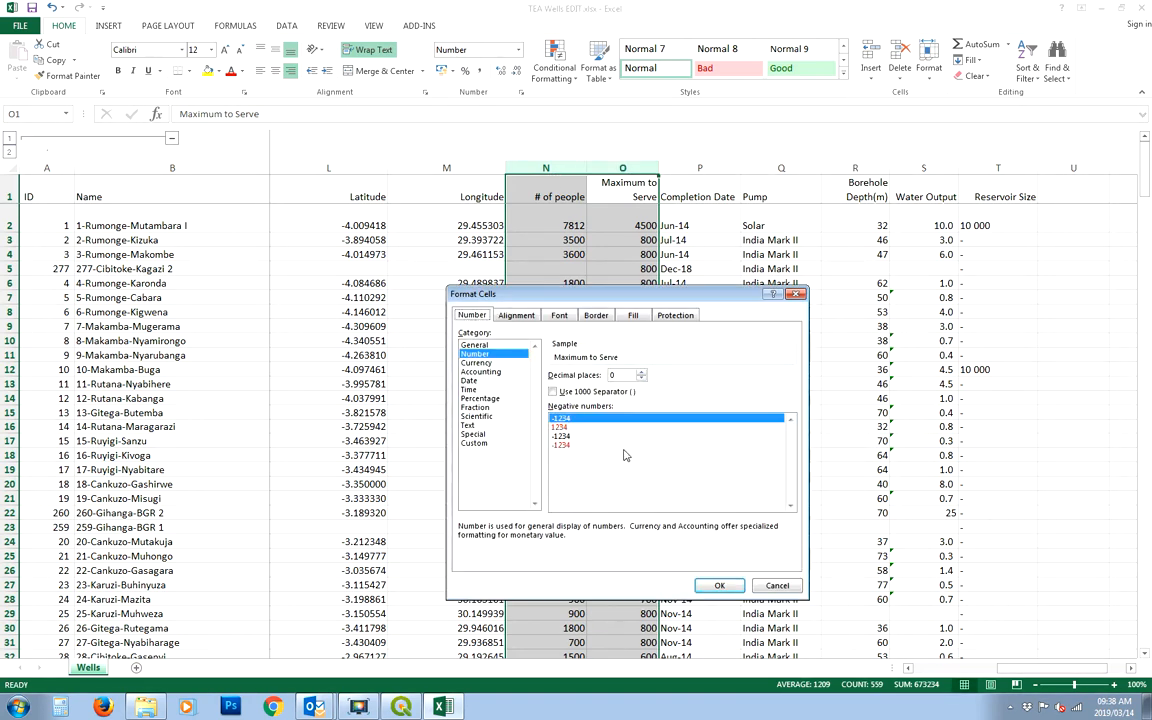
pyautogui.click(722, 588)
pyautogui.click(538, 389)
pyautogui.click(538, 390)
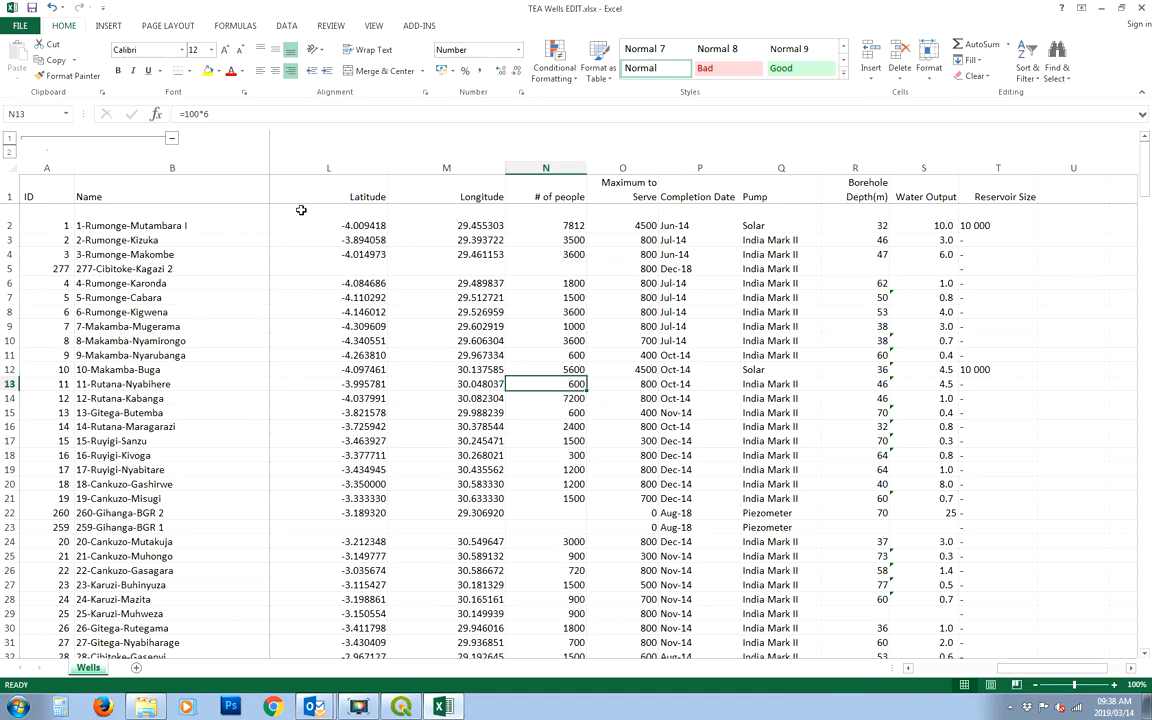
# Step: Save the Wells sheet as a comma-delimited CSV named TEA Wells EDIT v2.csv in the Tables folder, keeping the CSV format
pyautogui.click(12, 27)
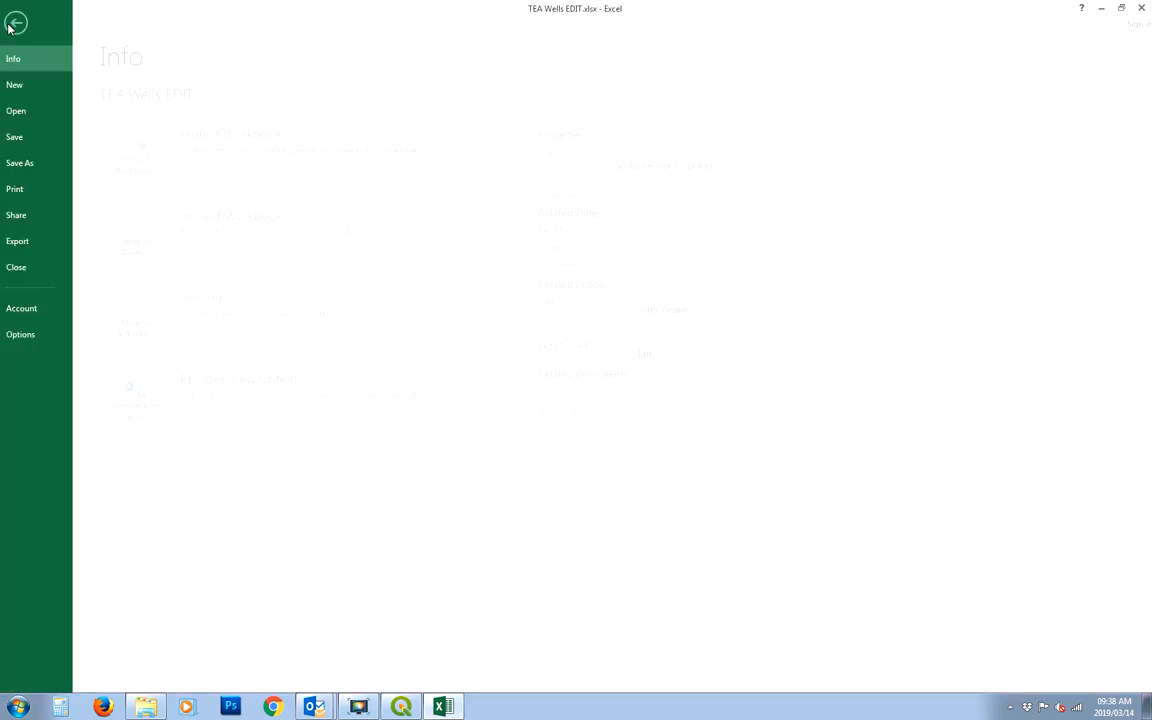
pyautogui.click(33, 162)
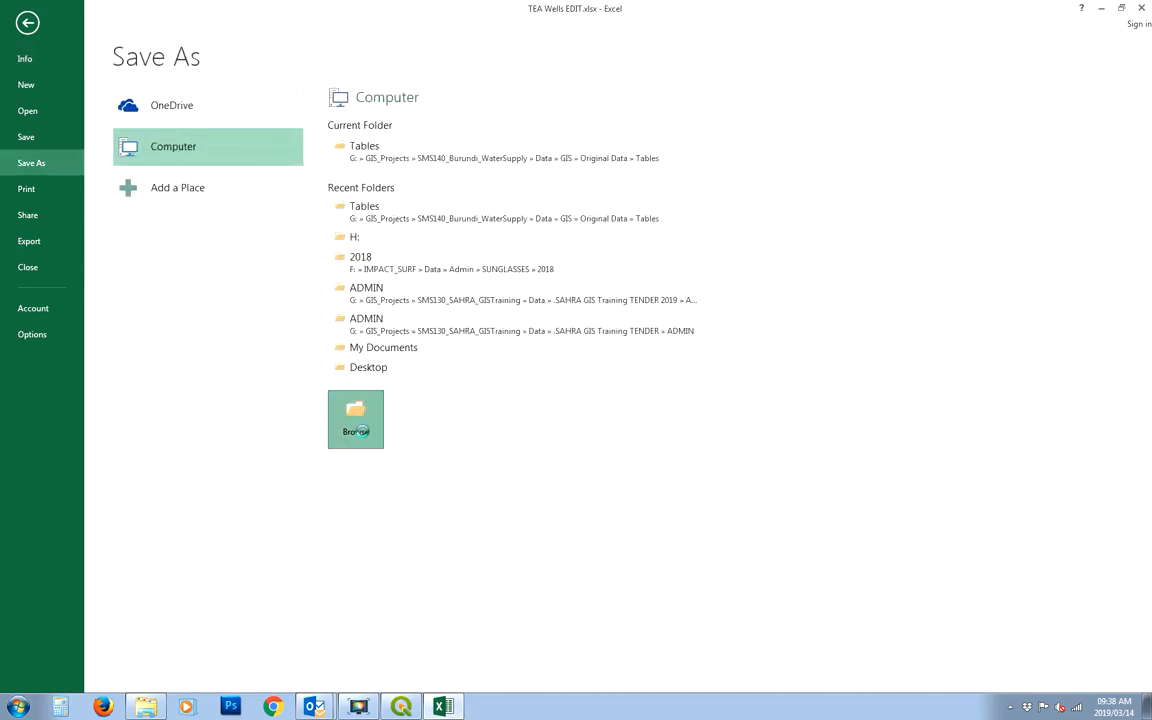
pyautogui.click(358, 425)
pyautogui.click(292, 431)
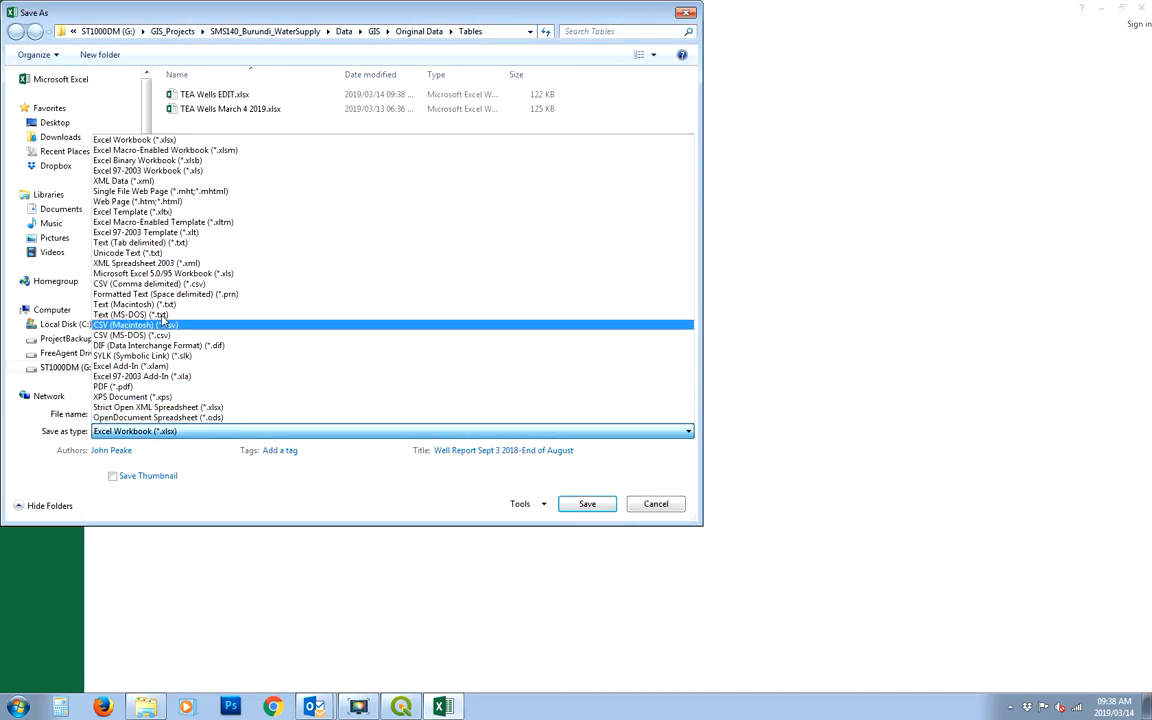
pyautogui.click(175, 268)
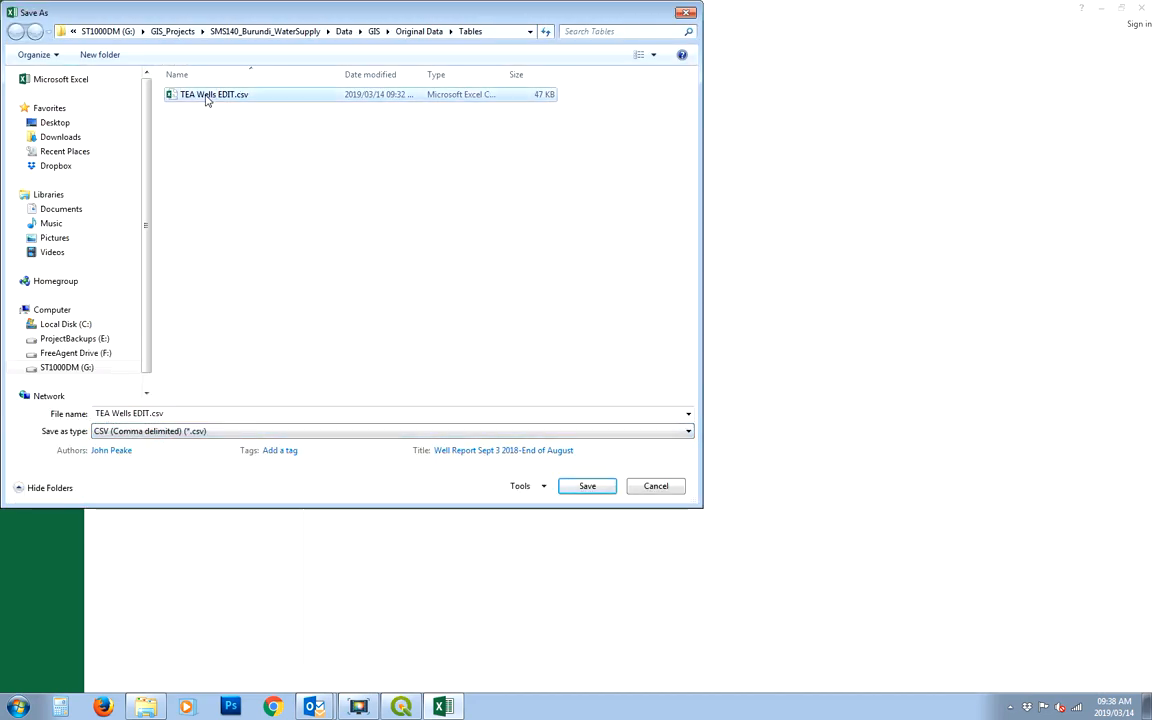
pyautogui.click(151, 408)
pyautogui.click(151, 412)
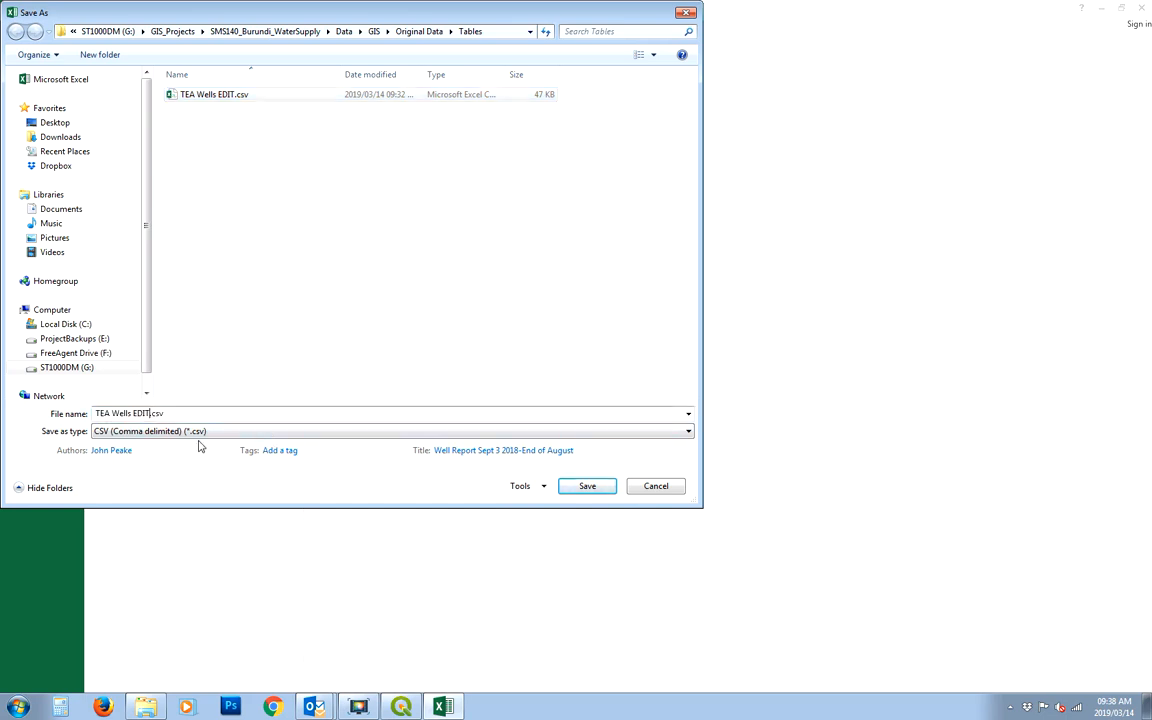
pyautogui.write('v2')
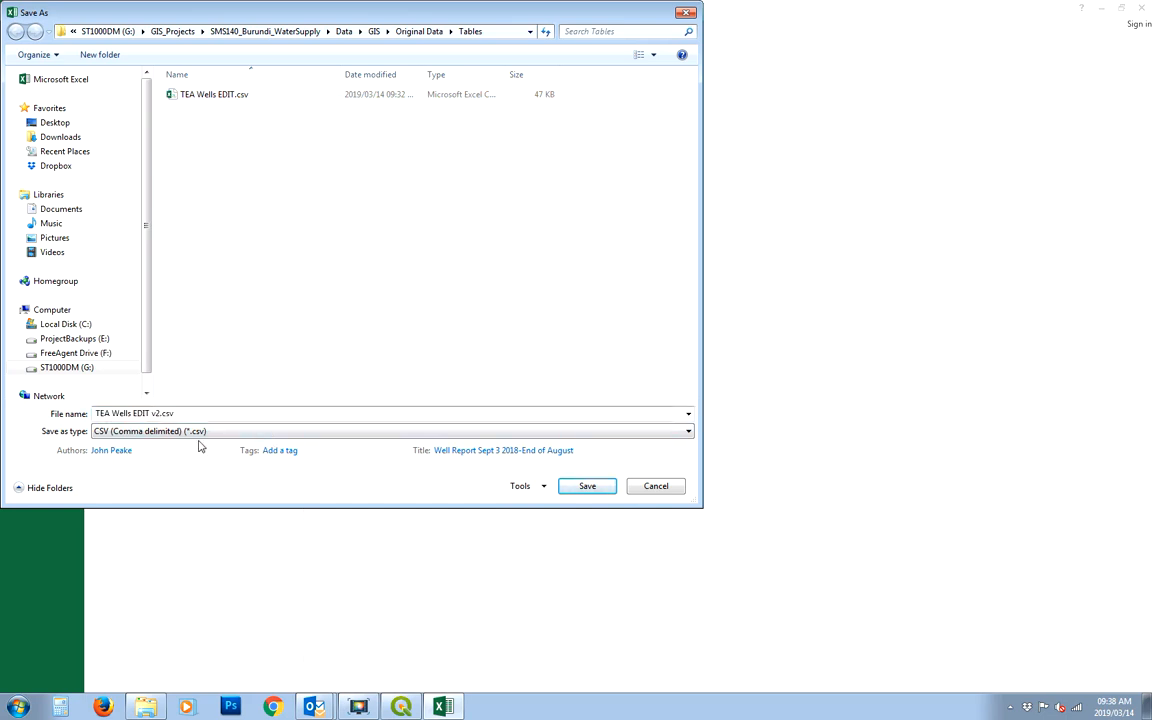
pyautogui.press('Return')
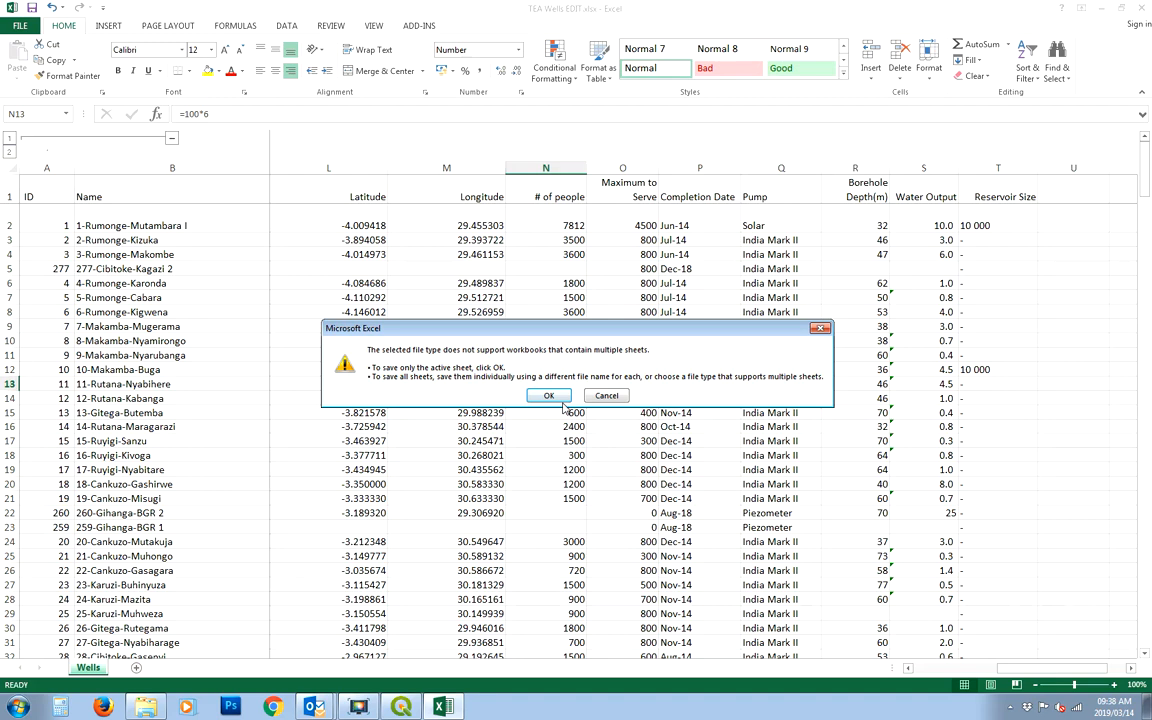
pyautogui.click(552, 397)
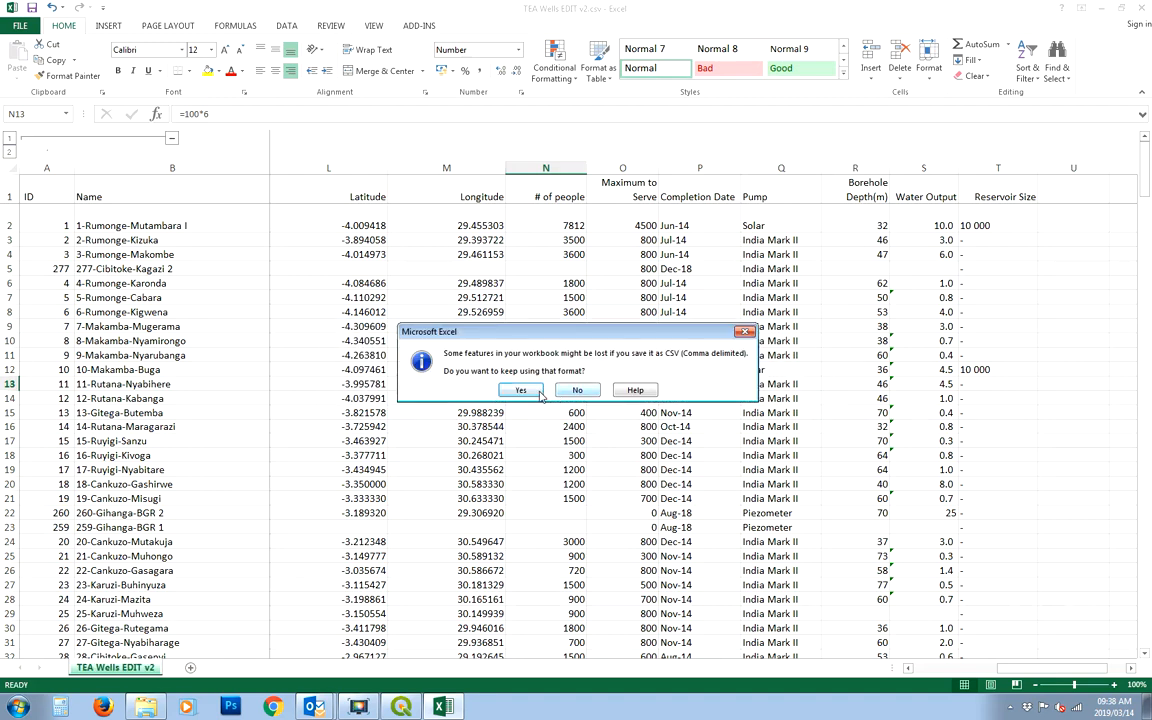
pyautogui.click(539, 394)
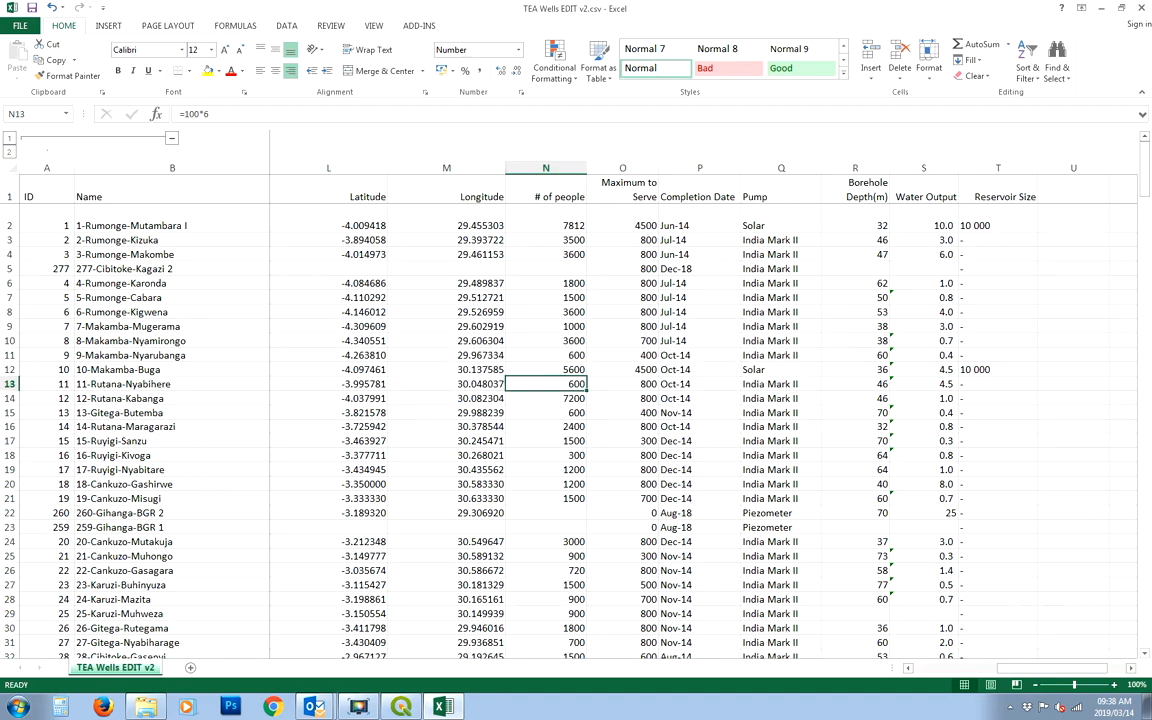
# Step: Close the CSV workbook without saving again, and close the Tables folder window to return to QGIS
pyautogui.click(1142, 9)
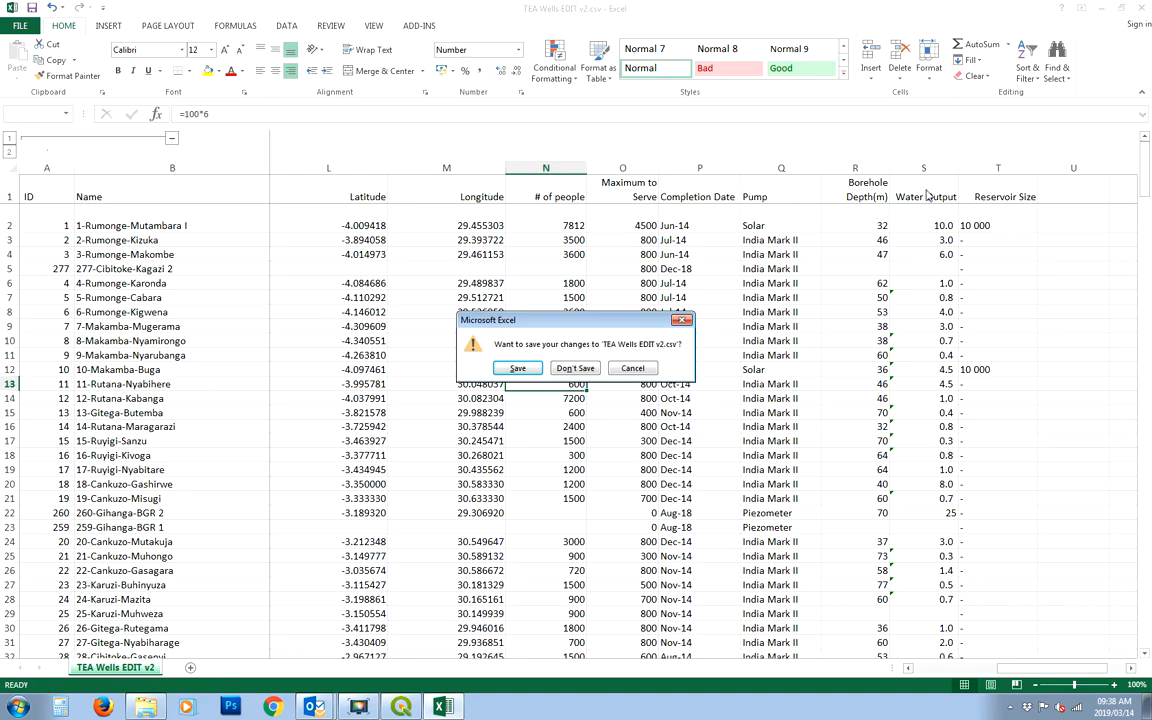
pyautogui.click(575, 368)
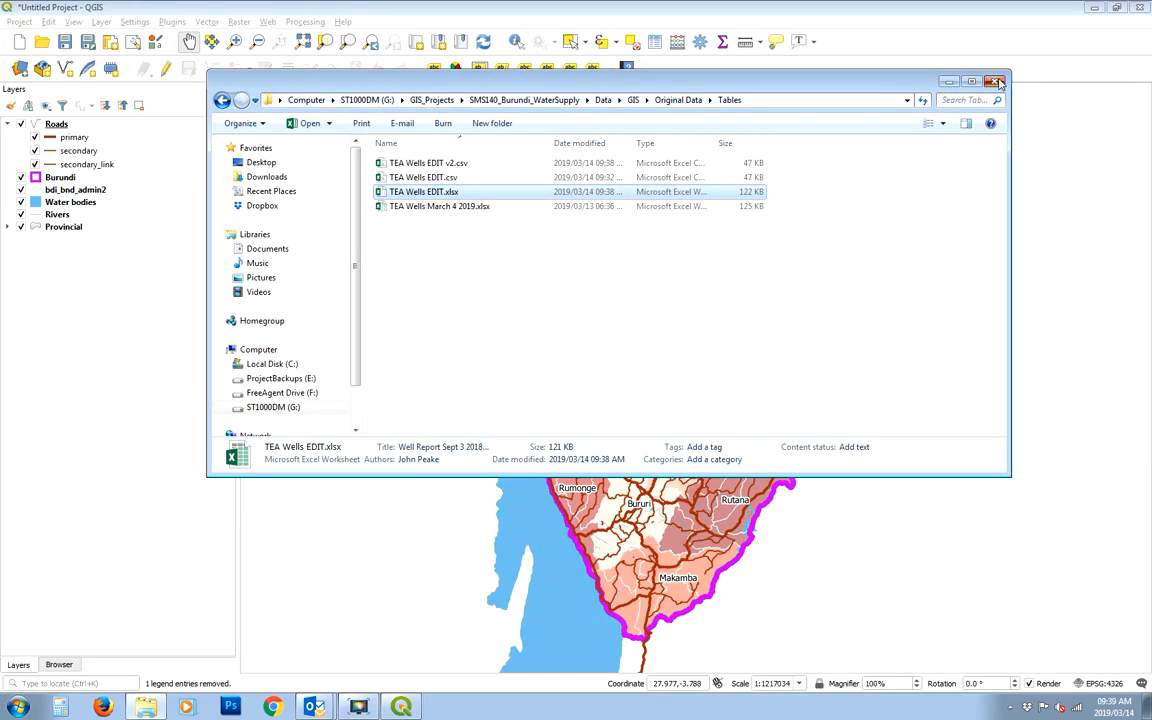
pyautogui.click(996, 82)
# Step: Add TEA Wells EDIT v2.csv as a delimited text point layer with Longitude as X, Latitude as Y and EPSG:4326 - WGS 84
pyautogui.click(20, 68)
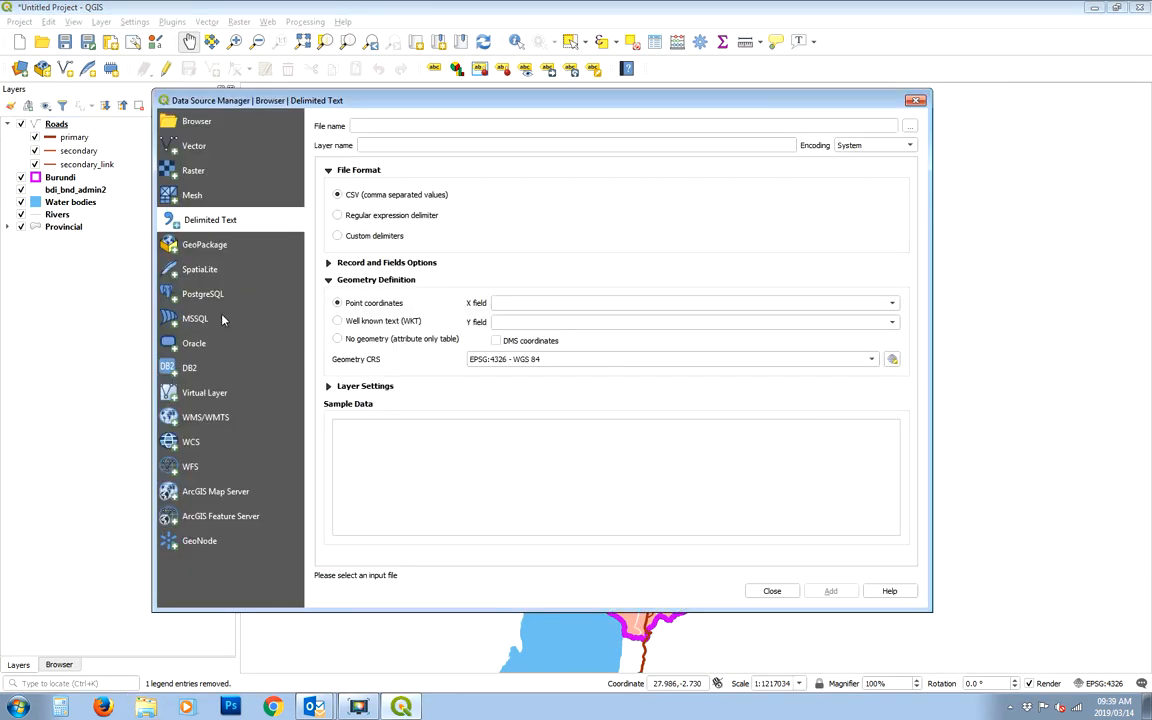
pyautogui.click(910, 127)
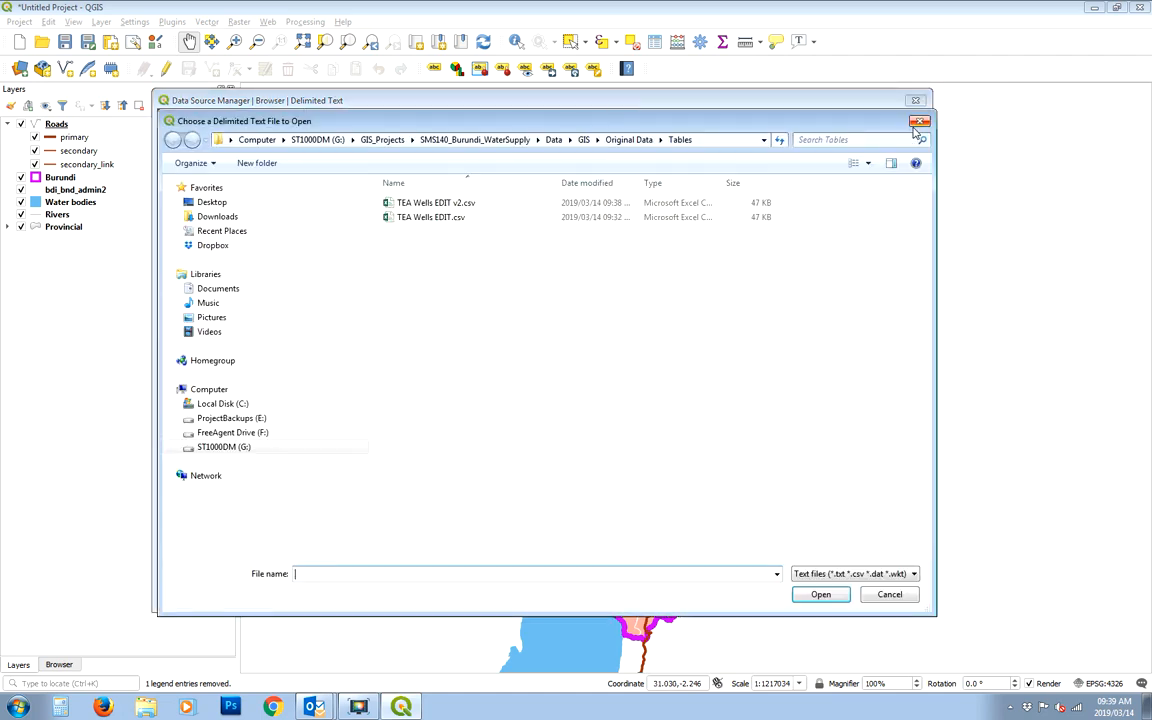
pyautogui.click(450, 202)
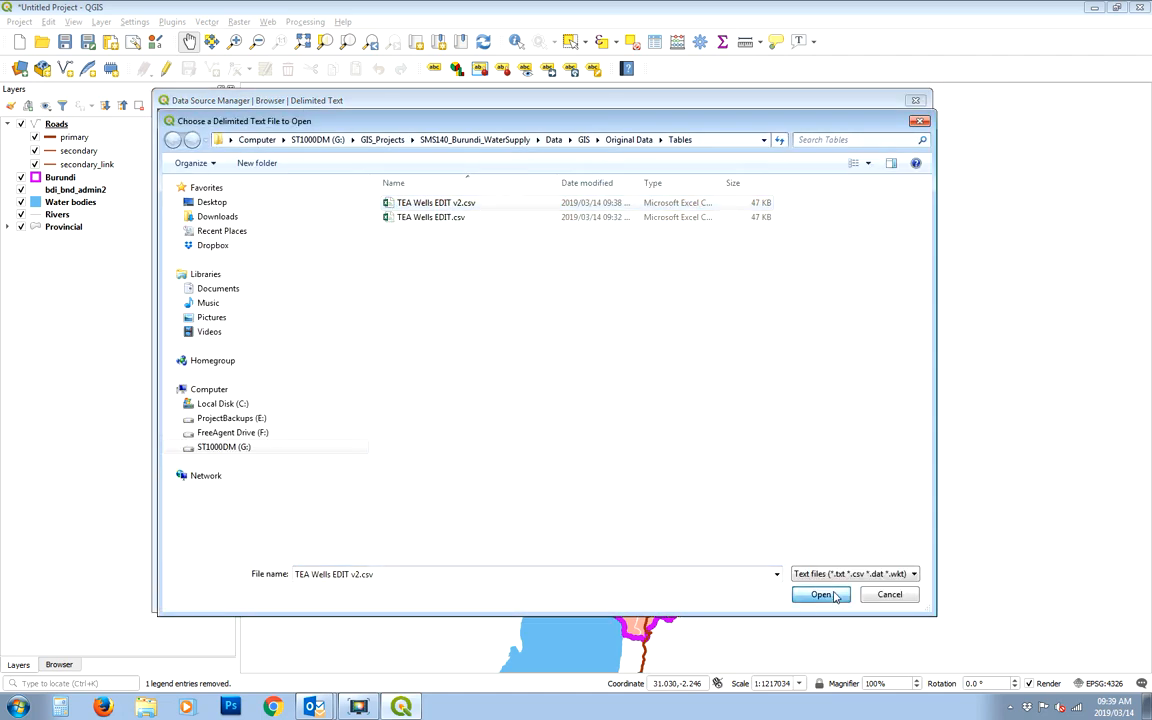
pyautogui.click(820, 594)
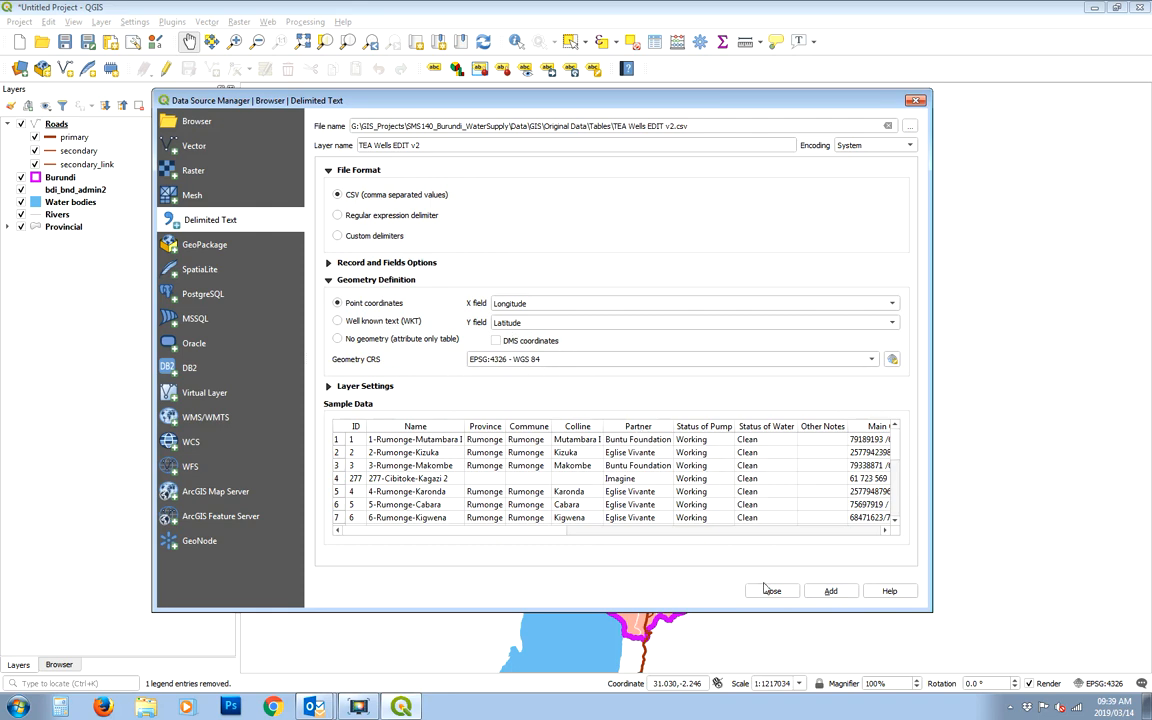
pyautogui.click(833, 591)
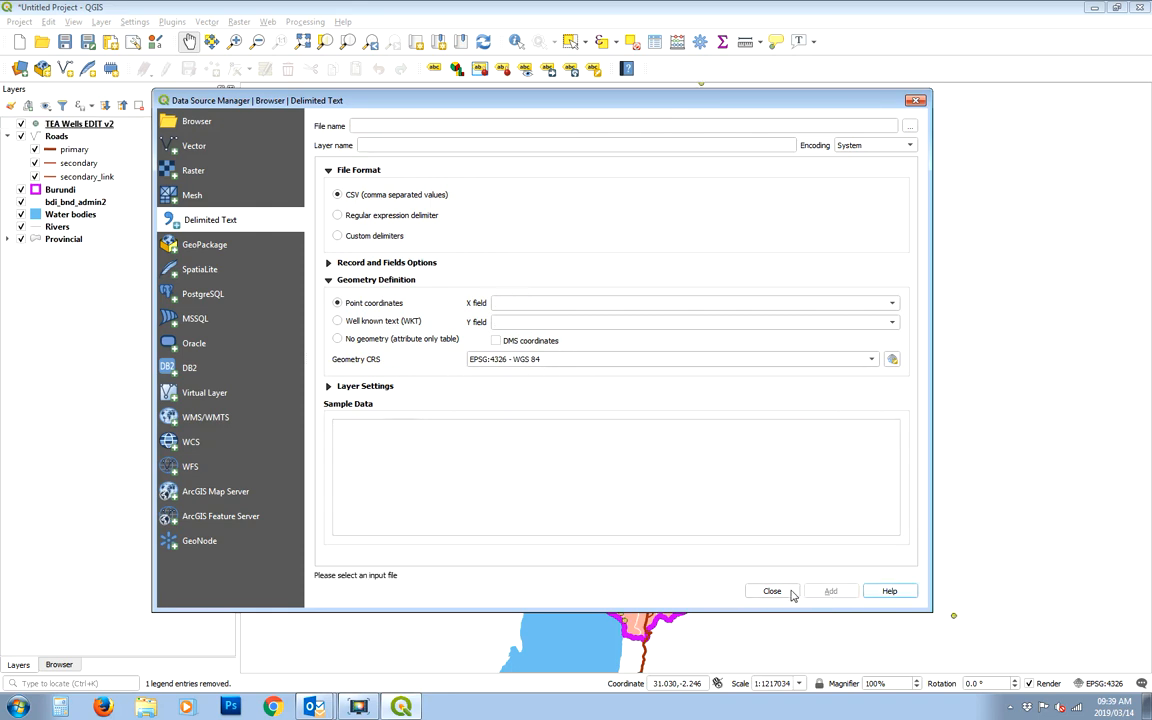
pyautogui.click(771, 590)
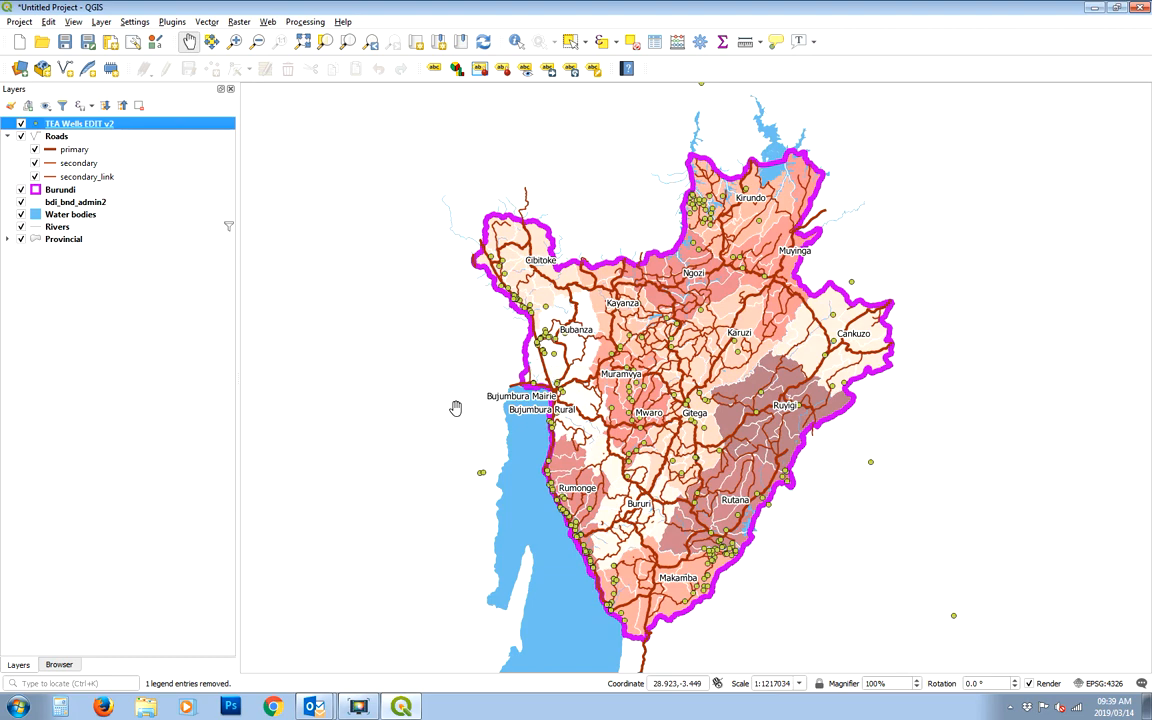
# Step: Open the TEA Wells EDIT v2 layer's attribute table and widen the # of people and Maximum to Serve columns
pyautogui.rightClick(76, 118)
pyautogui.click(150, 256)
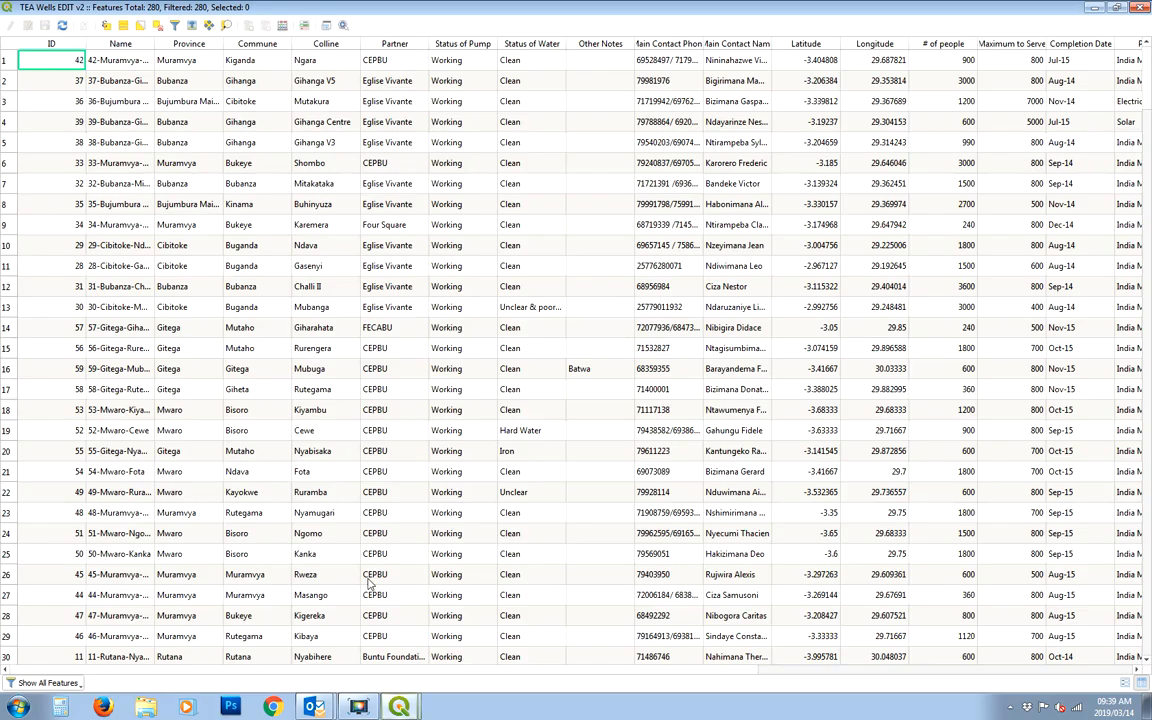
pyautogui.moveTo(757, 675); pyautogui.dragTo(1070, 676)
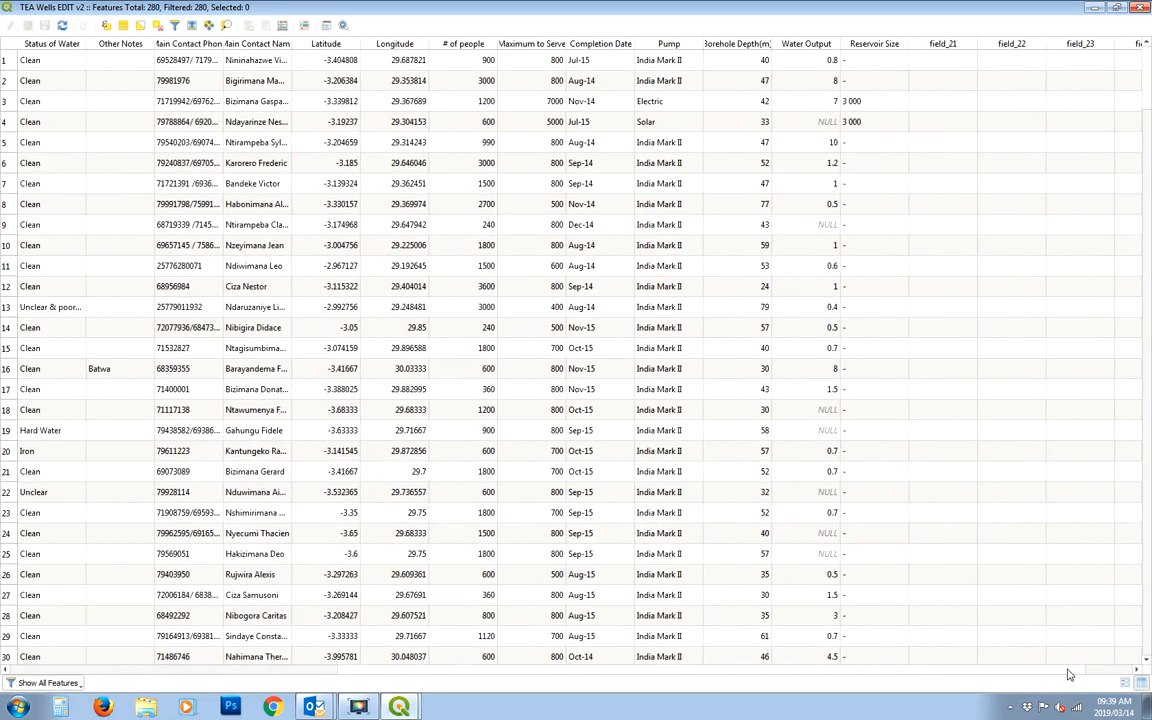
pyautogui.doubleClick(565, 43)
pyautogui.doubleClick(497, 43)
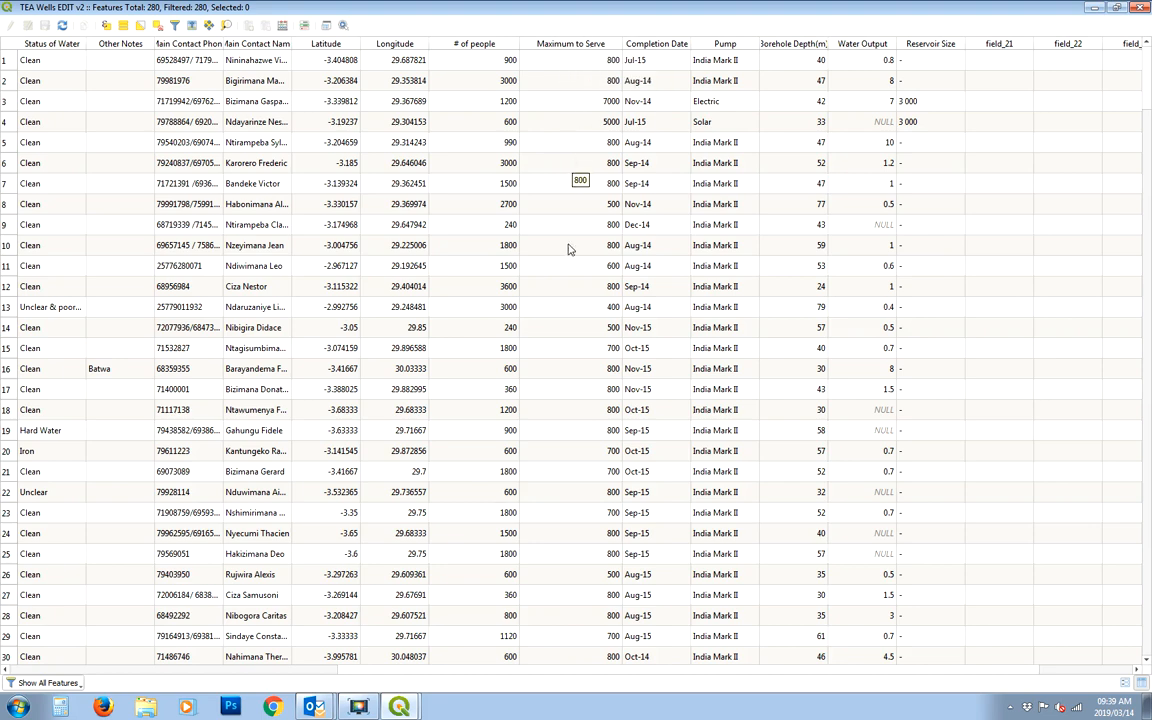
# Step: Check the # of people and Maximum to Serve values throughout the attribute table for numeric formatting, and close the table
pyautogui.scroll(-20, 555, 375)
pyautogui.scroll(20, 560, 370)
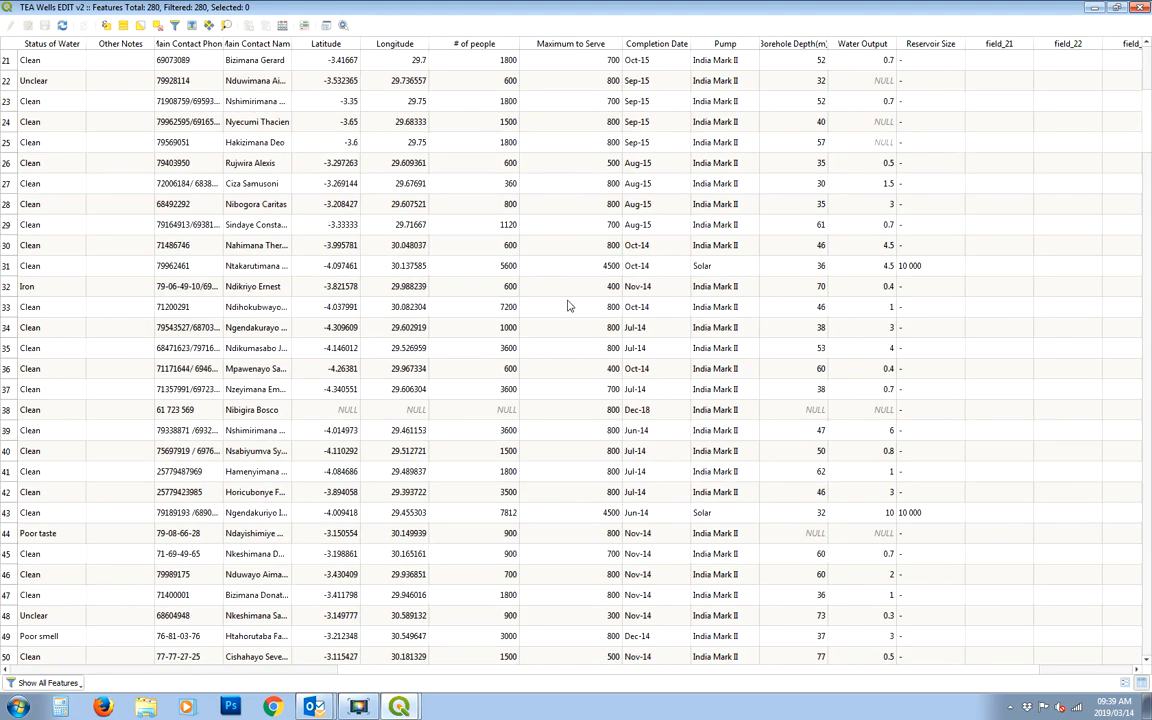
pyautogui.scroll(7, 567, 306)
pyautogui.scroll(-20, 578, 150)
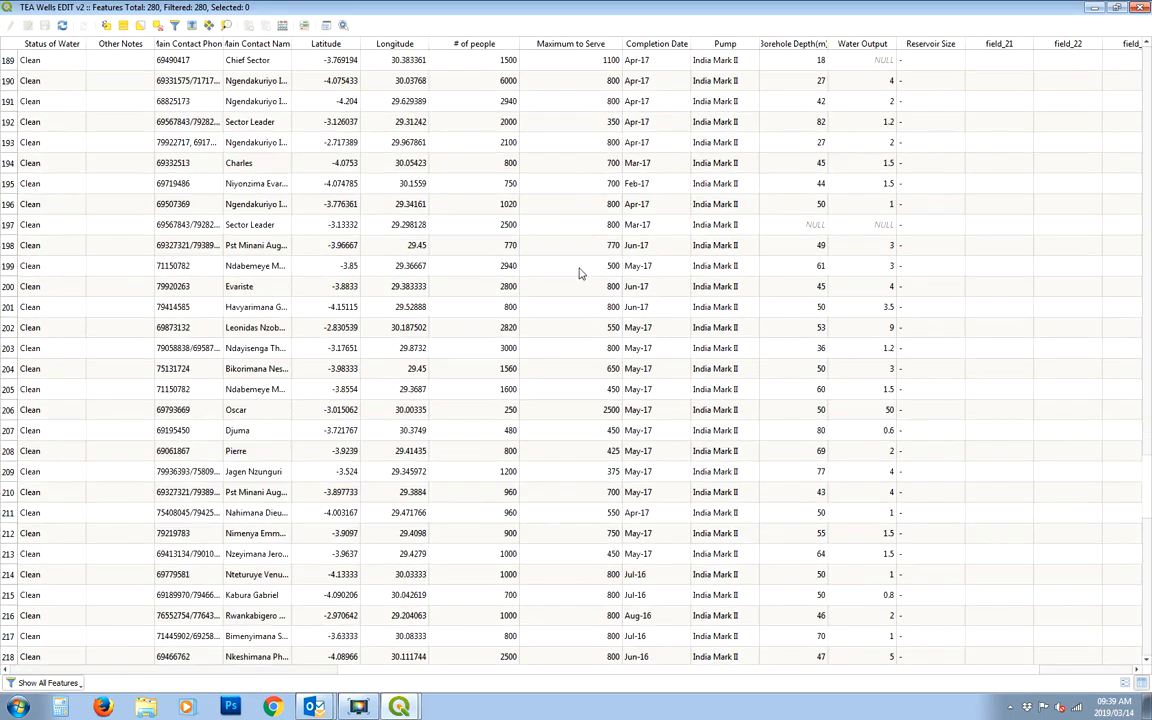
pyautogui.scroll(20, 566, 450)
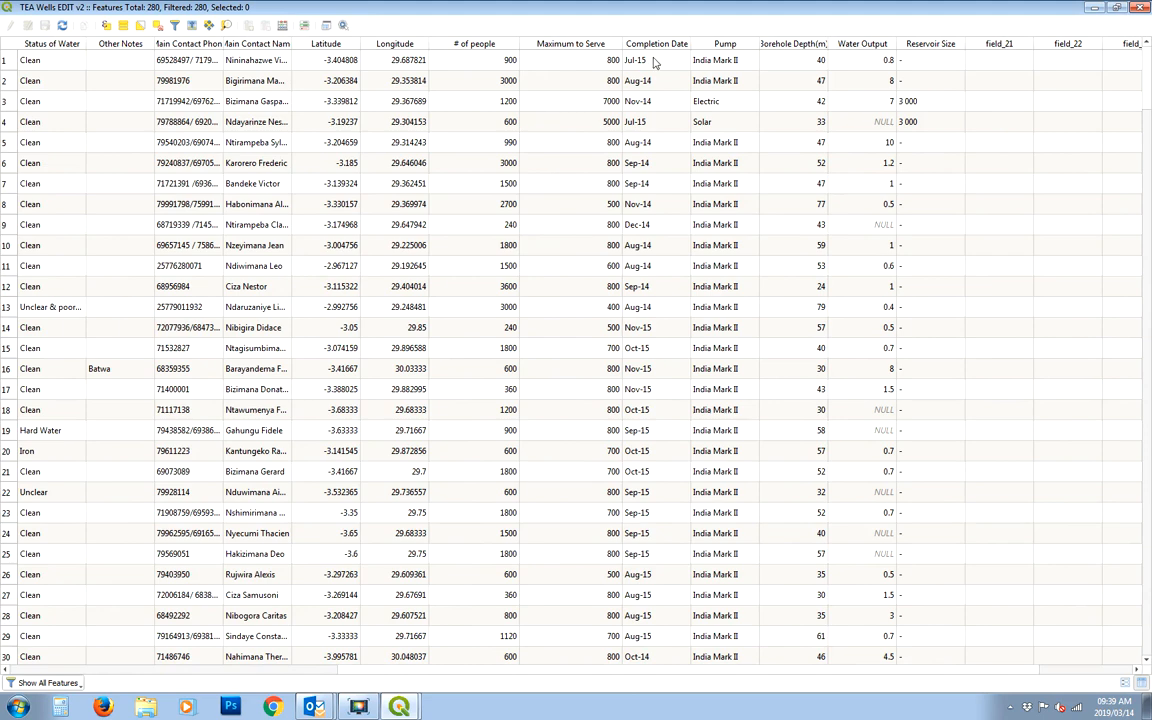
pyautogui.click(1141, 8)
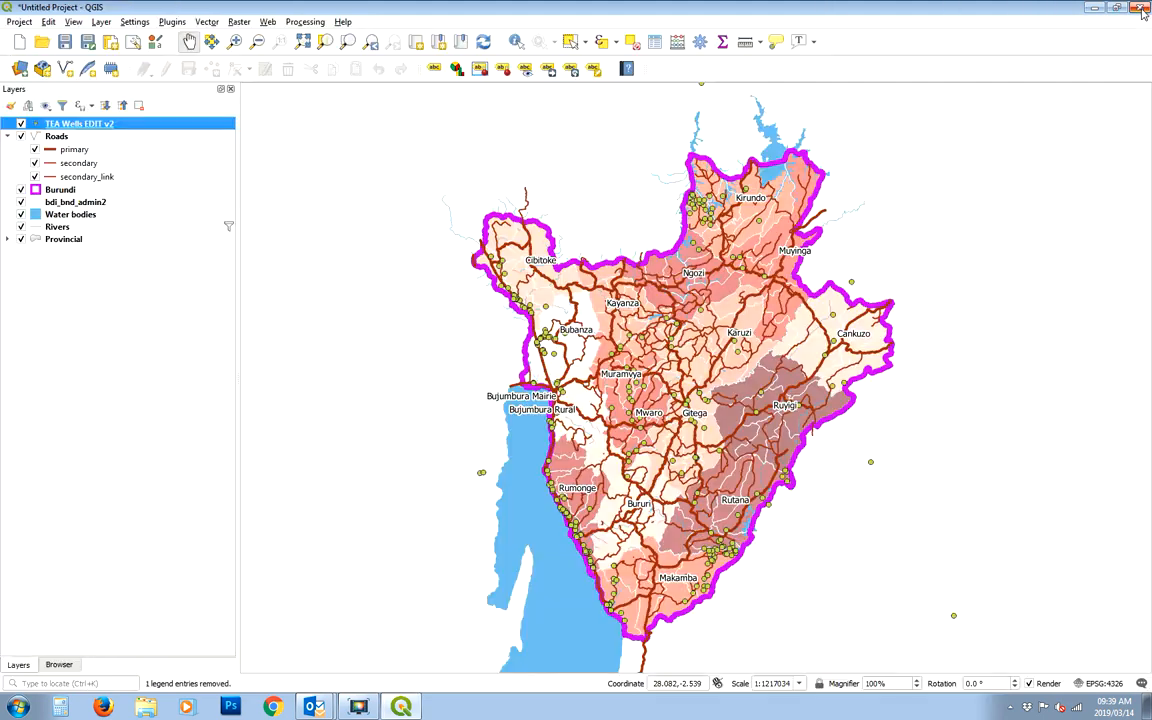